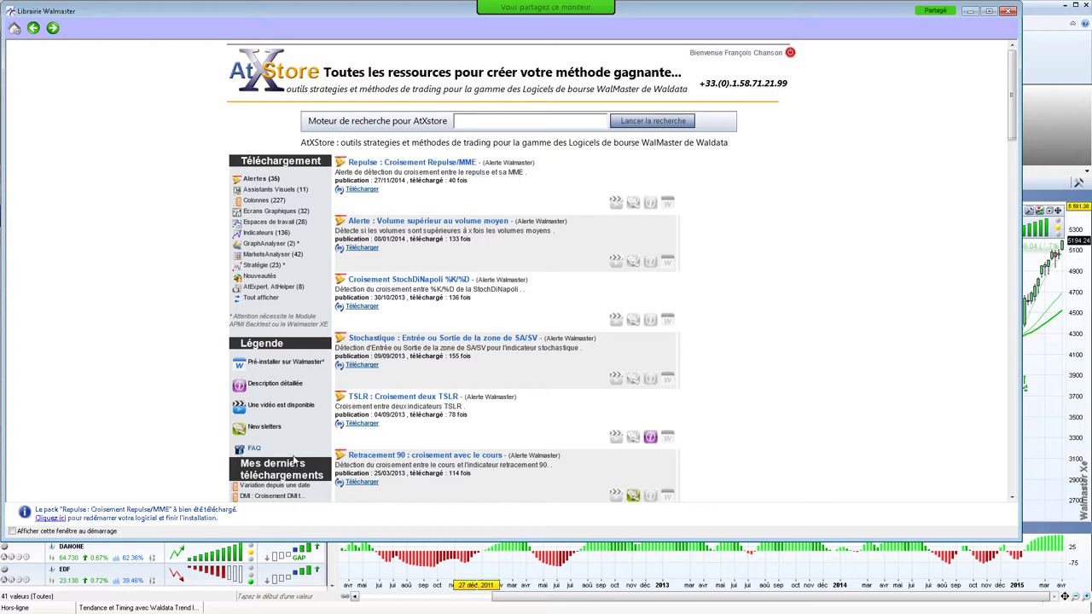
Close the Librairie Walmaster window, create a new workspace titled JEUDI and open it
left_click(1010, 12)
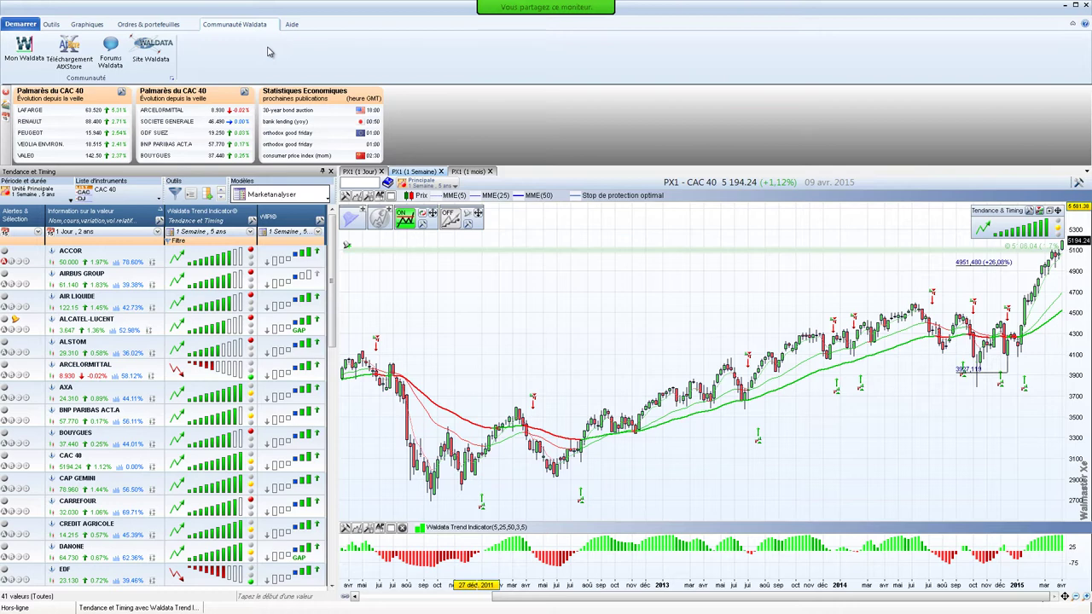
left_click(24, 25)
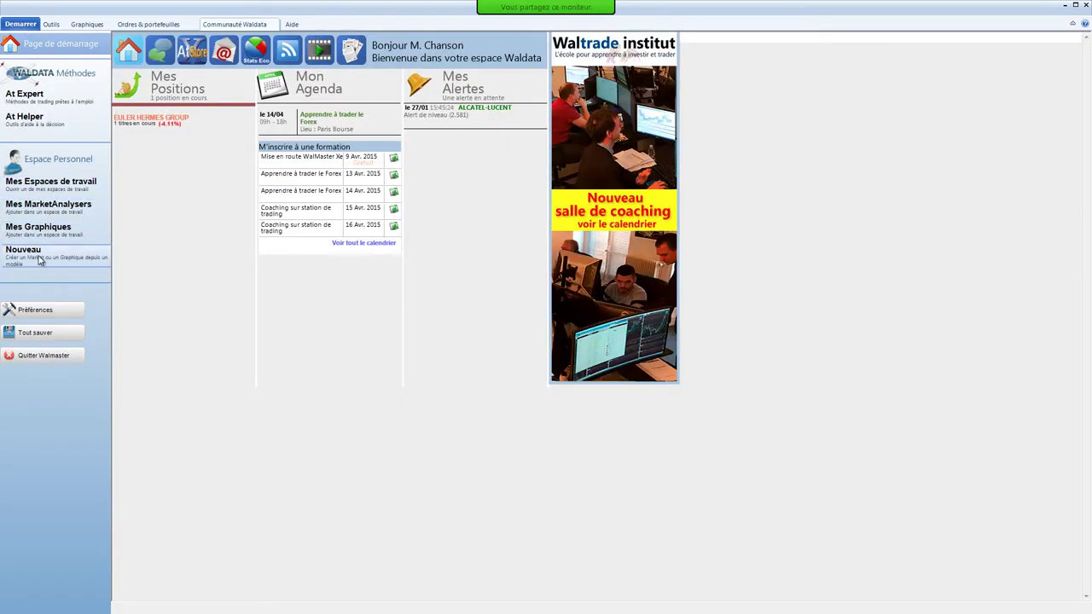
left_click(36, 258)
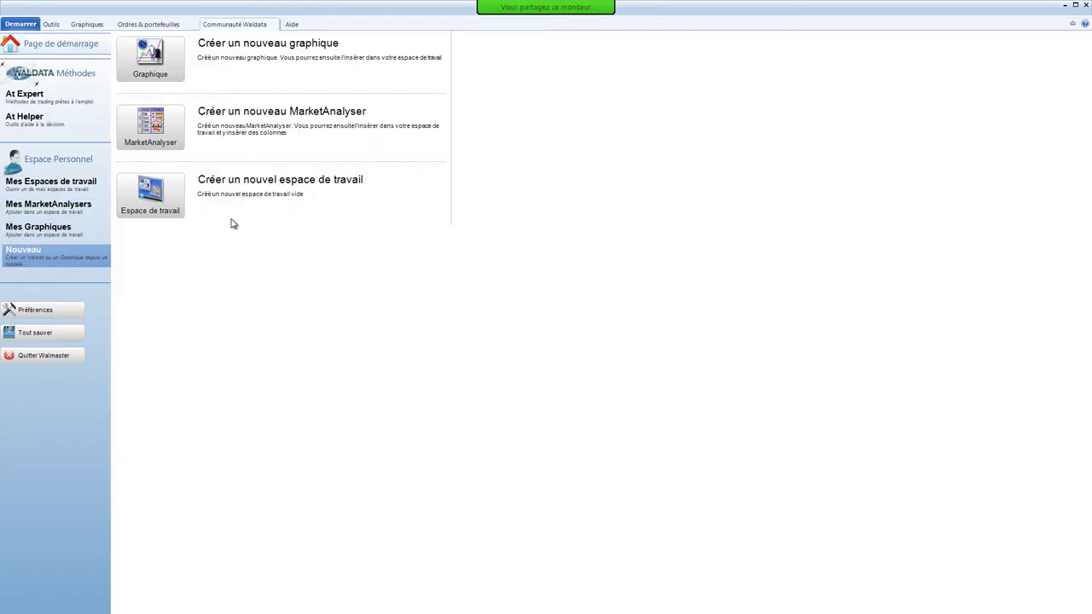
left_click(170, 199)
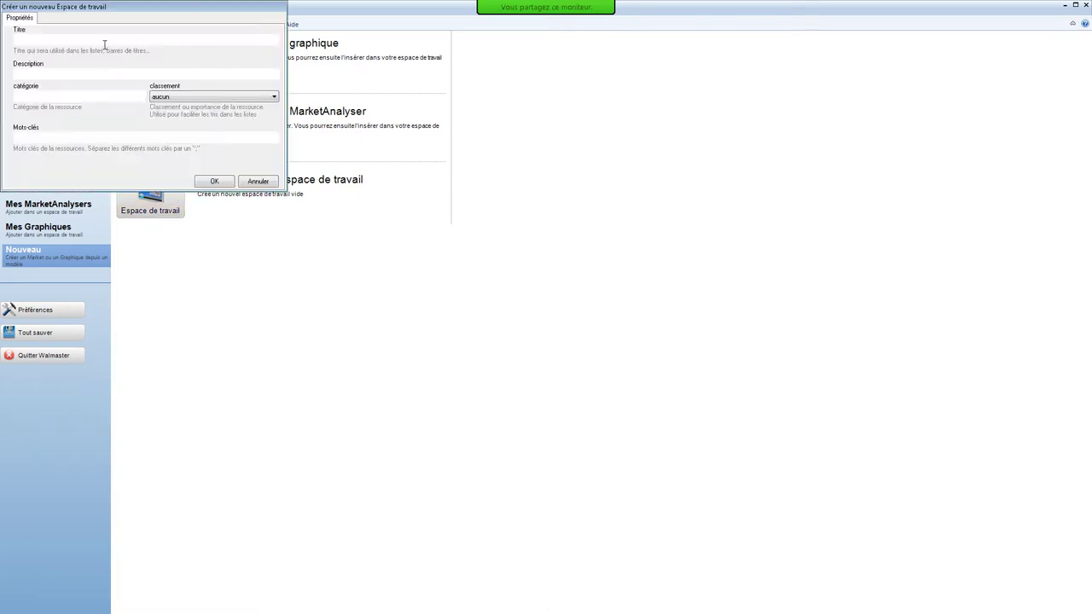
type("JEUDI")
left_click(222, 181)
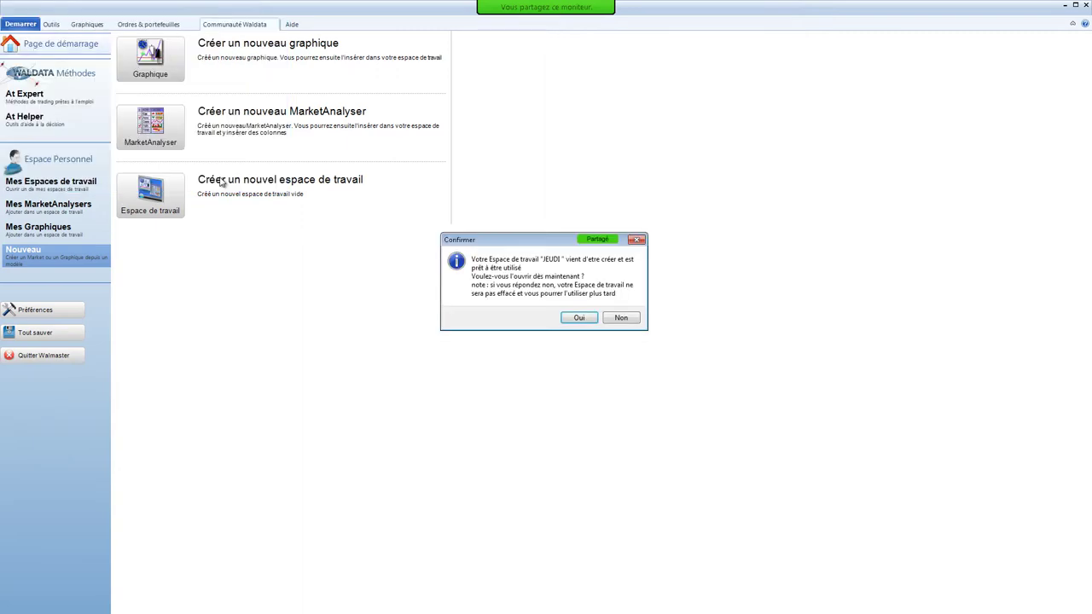
left_click(577, 317)
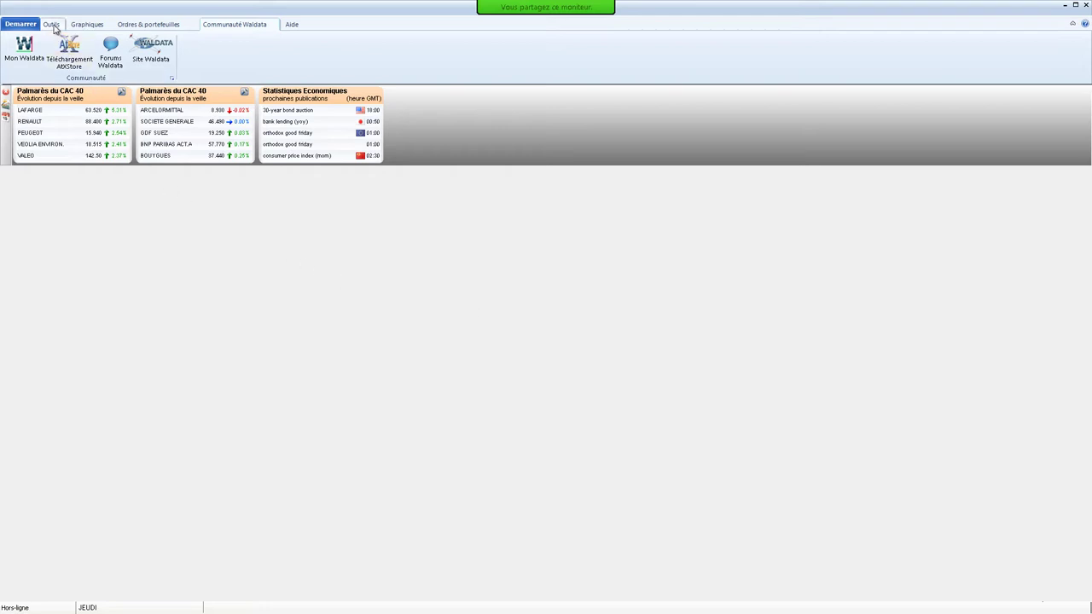
Open the MarketAnalyser "Tendance et Timing avec Waldata Trend Indicator (WTI)" and dock it so it fills the workspace
left_click(53, 25)
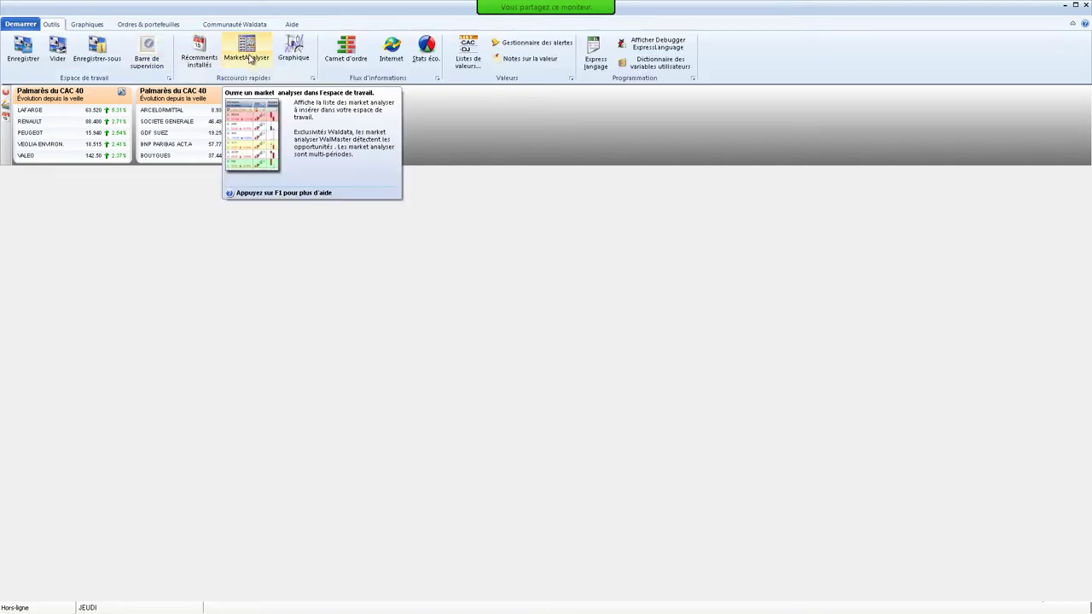
left_click(250, 58)
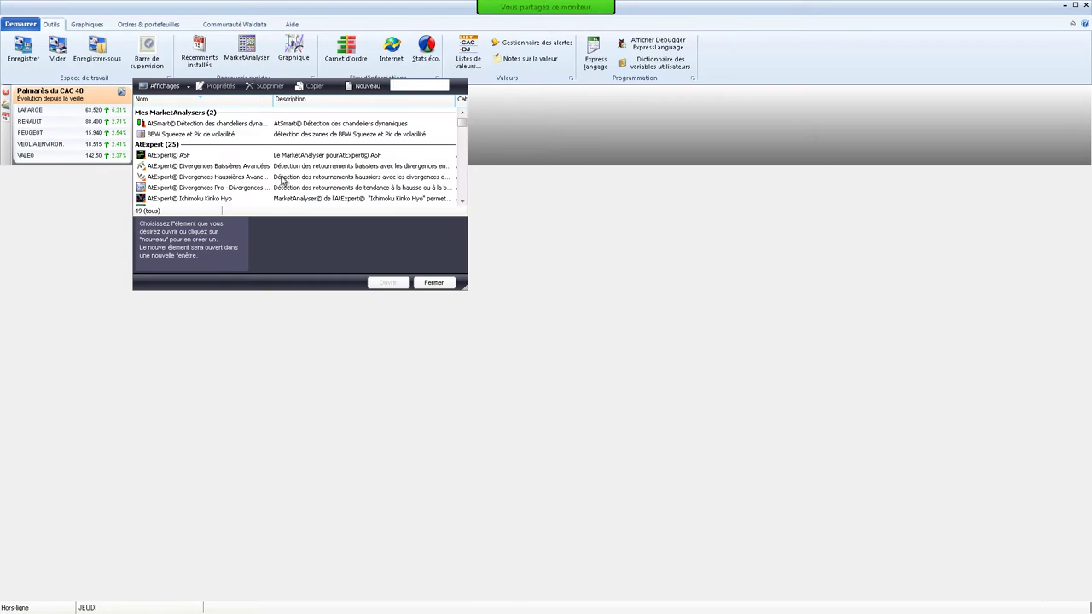
left_click_drag(464, 127, 472, 184)
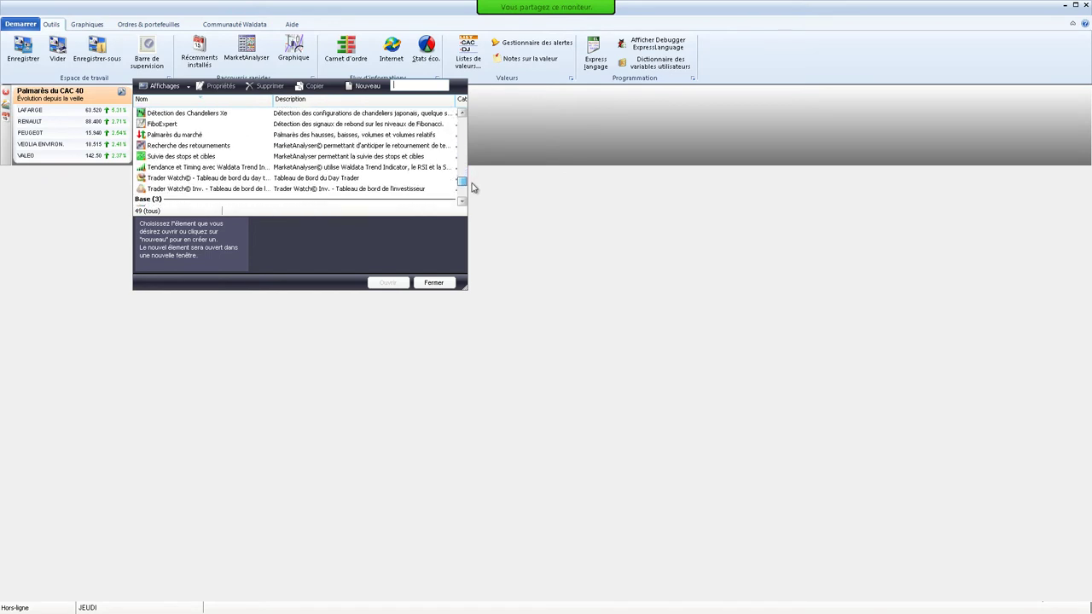
left_click(195, 167)
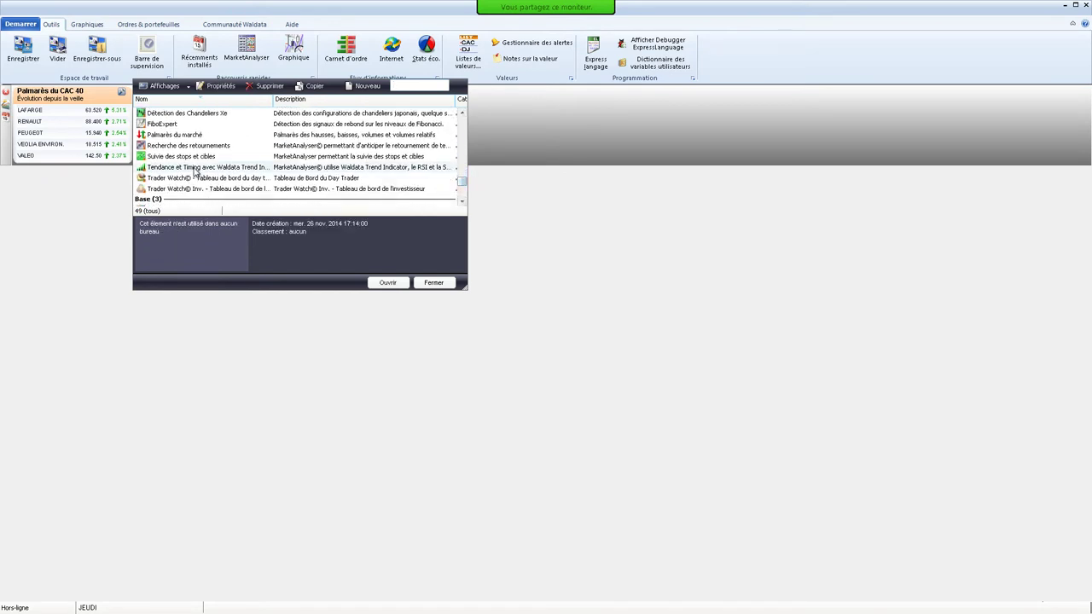
left_click(388, 282)
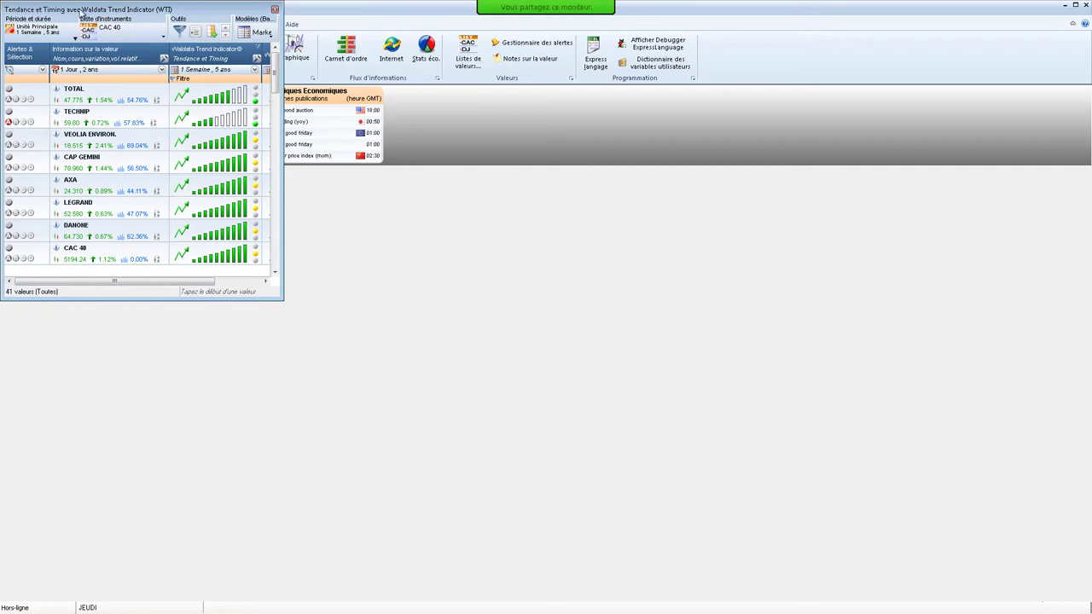
left_click_drag(82, 14, 402, 294)
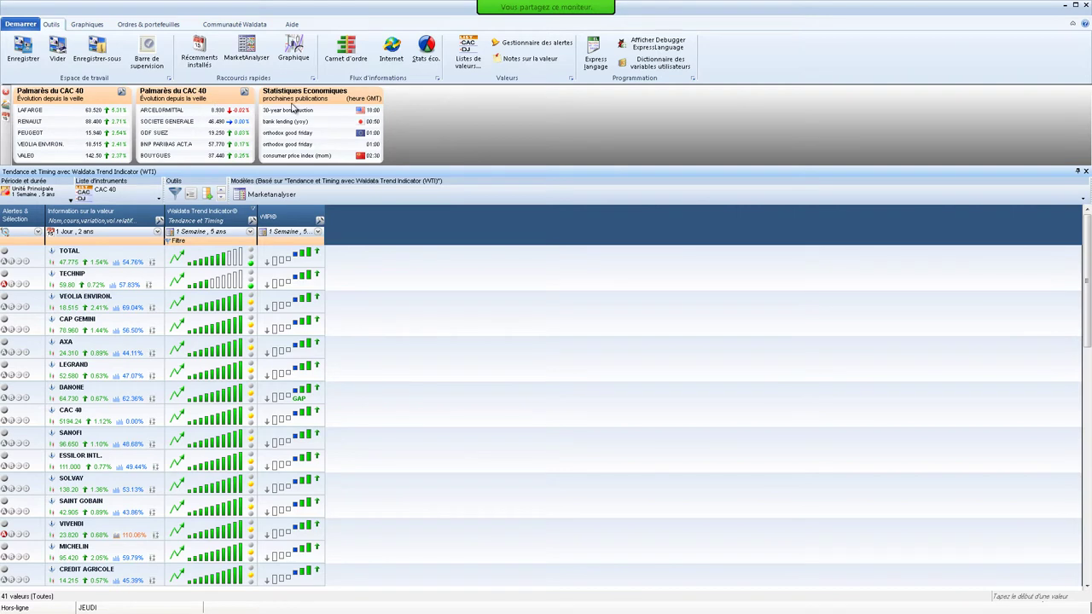
Close the supervision bar above the MarketAnalyser and reopen it
mouse_move(325, 109)
left_click(7, 92)
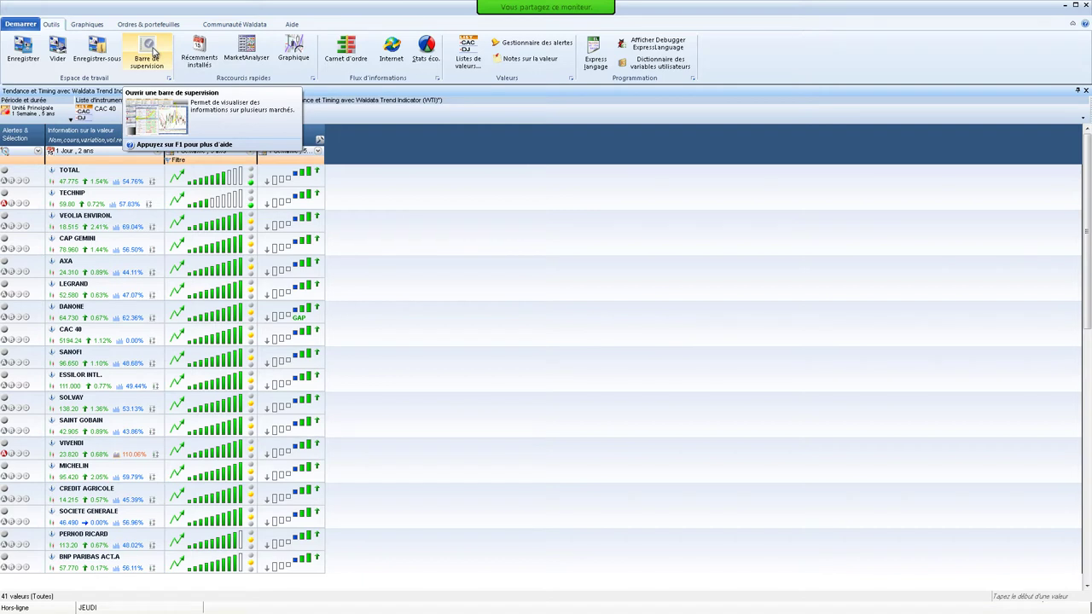
left_click(153, 52)
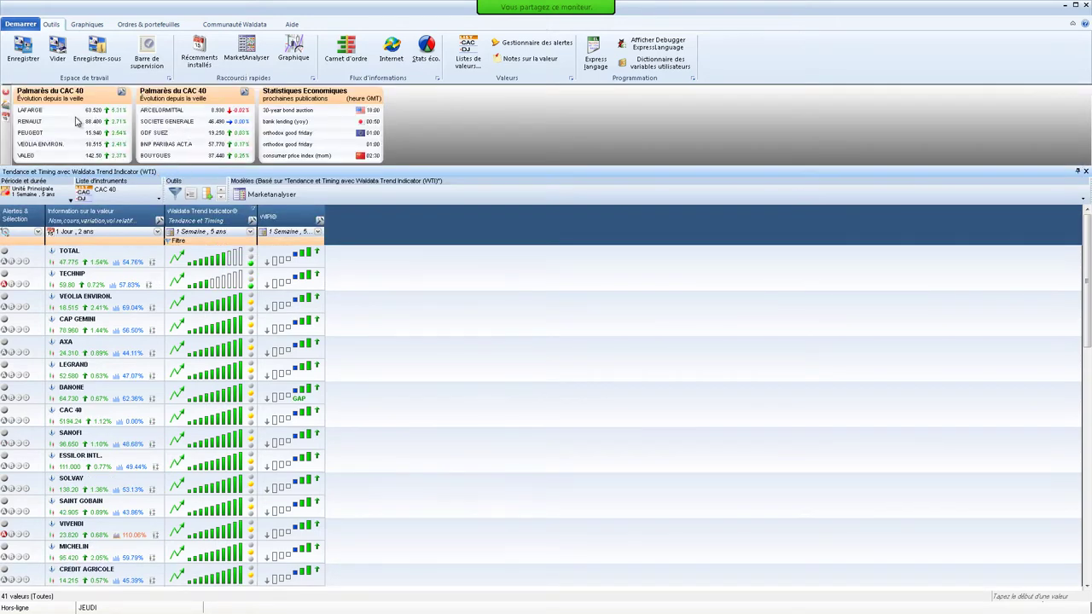
Examine the GraphAnalysers available for the supervision bar in a widened settings window, and validate without adding any
left_click(6, 103)
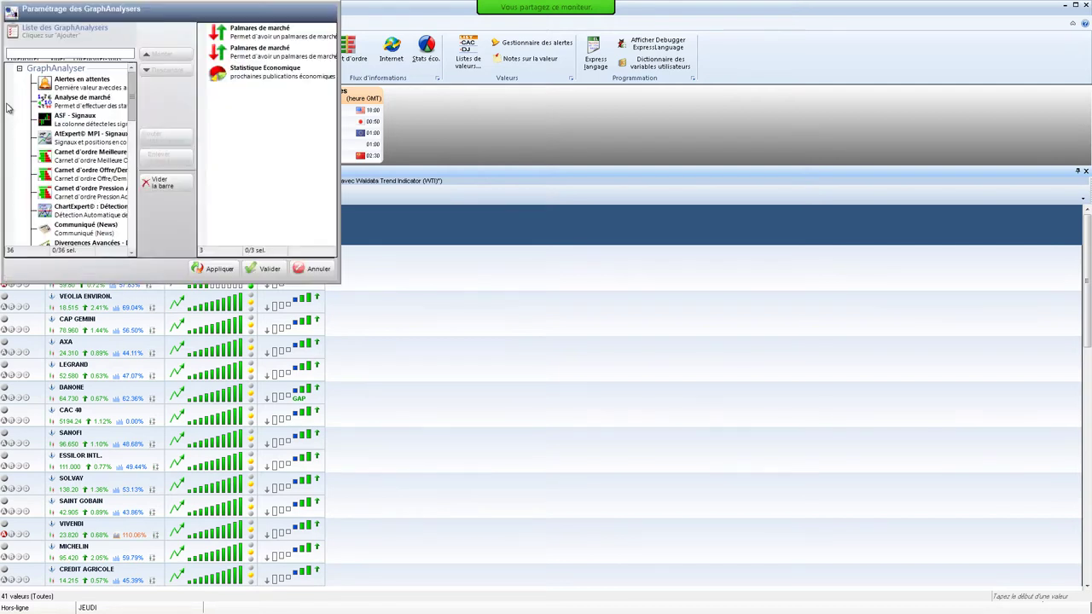
left_click_drag(337, 174, 597, 174)
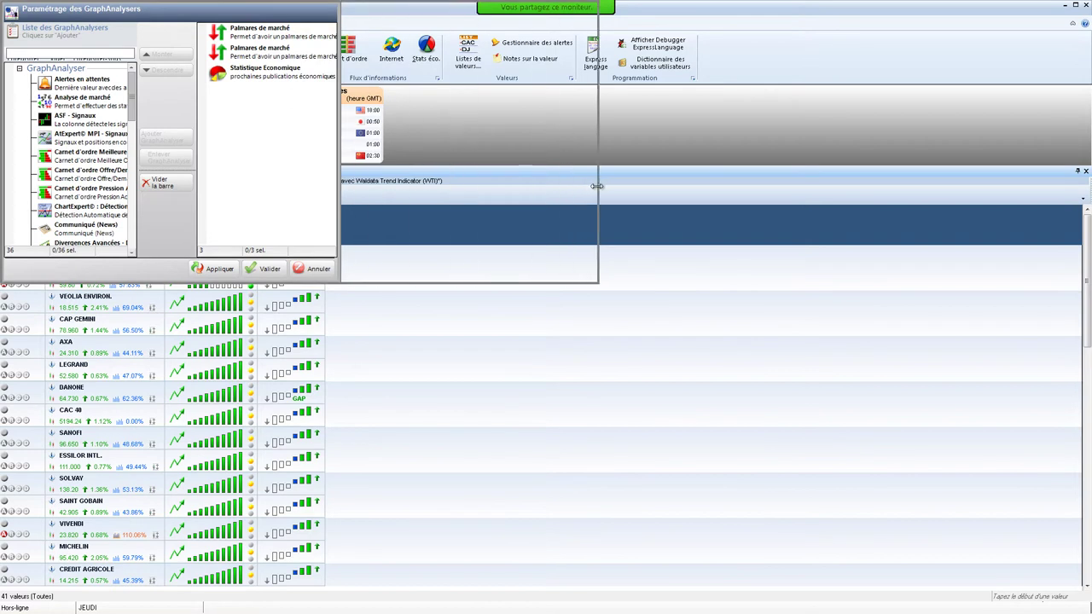
left_click(125, 174)
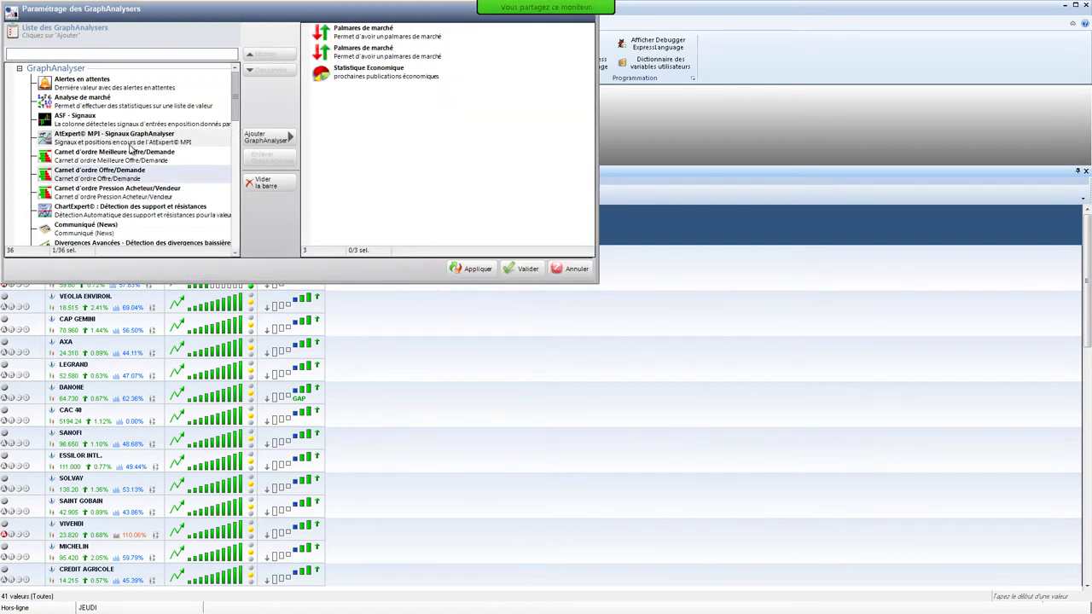
left_click(131, 143)
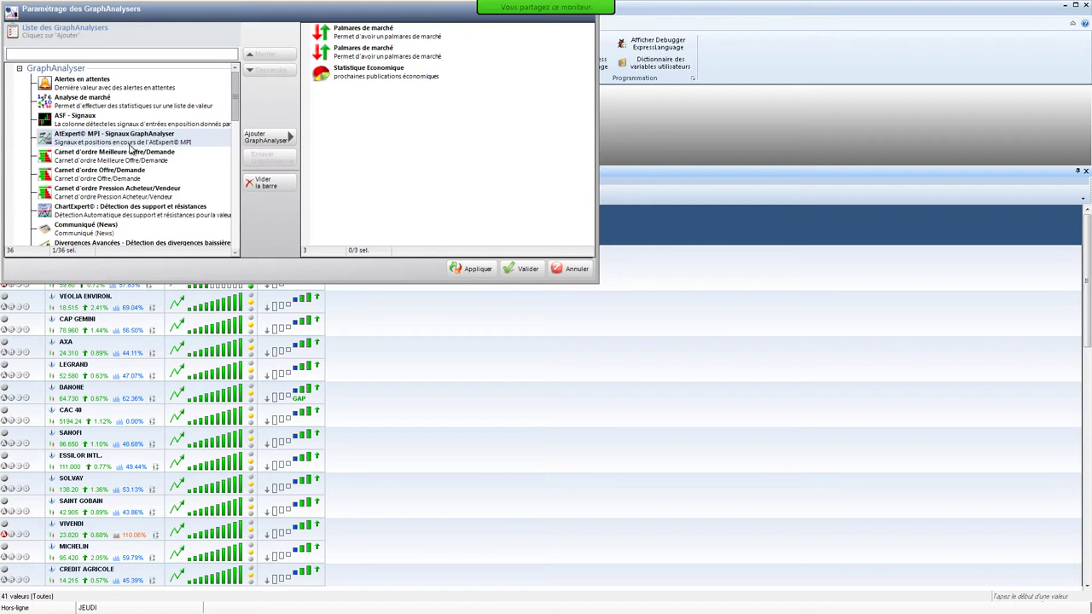
left_click(524, 270)
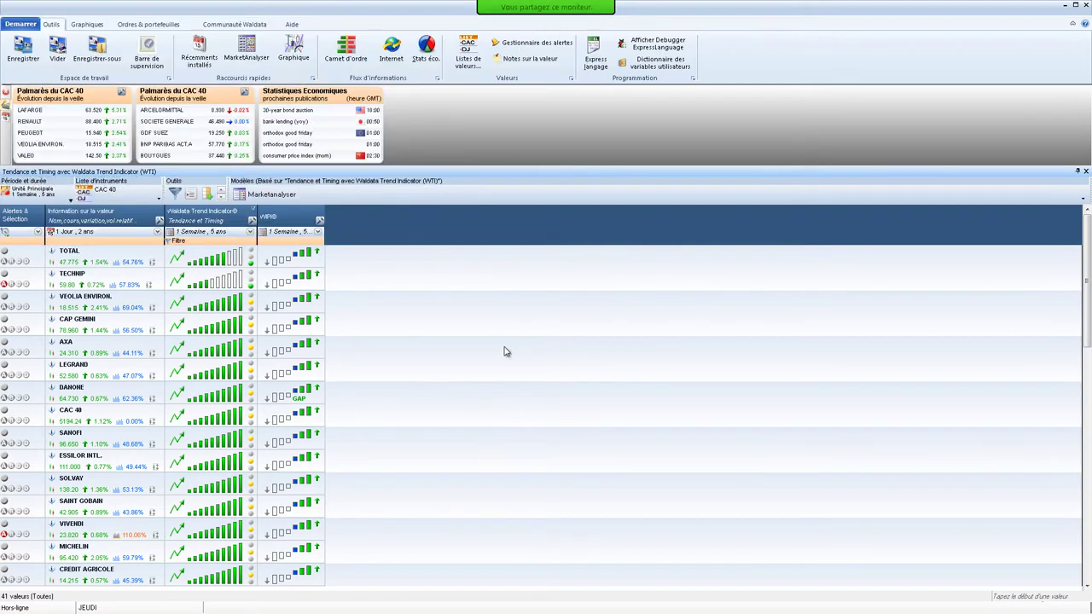
Examine the instrument selector's categories, from personal and automatic lists to portfolios, markets, Euronext sectors, Euro-Stoxx and Euronext sector indices
mouse_move(208, 282)
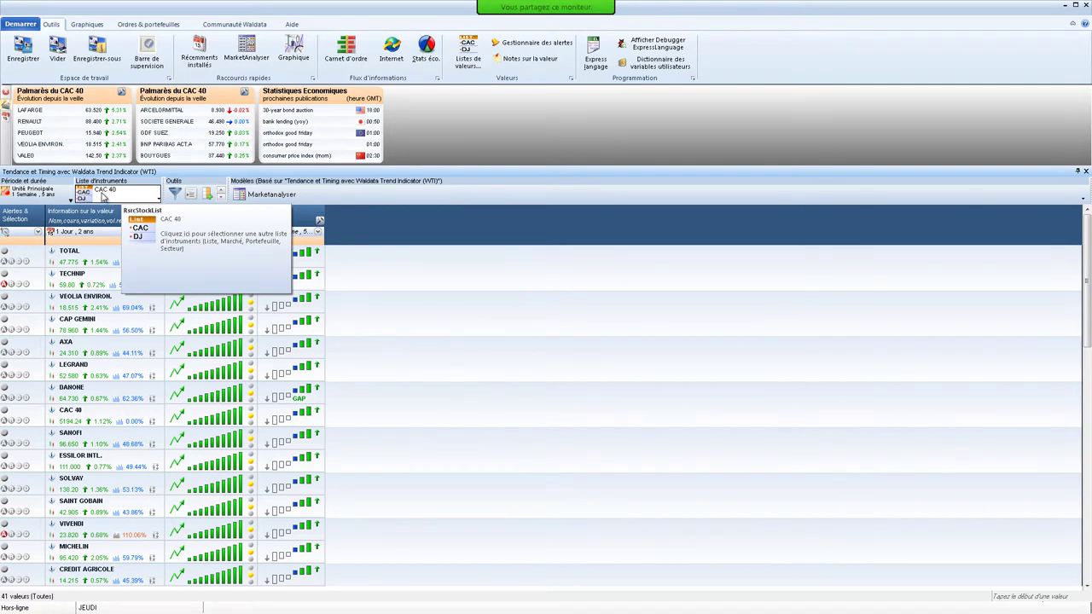
left_click(104, 197)
left_click(85, 248)
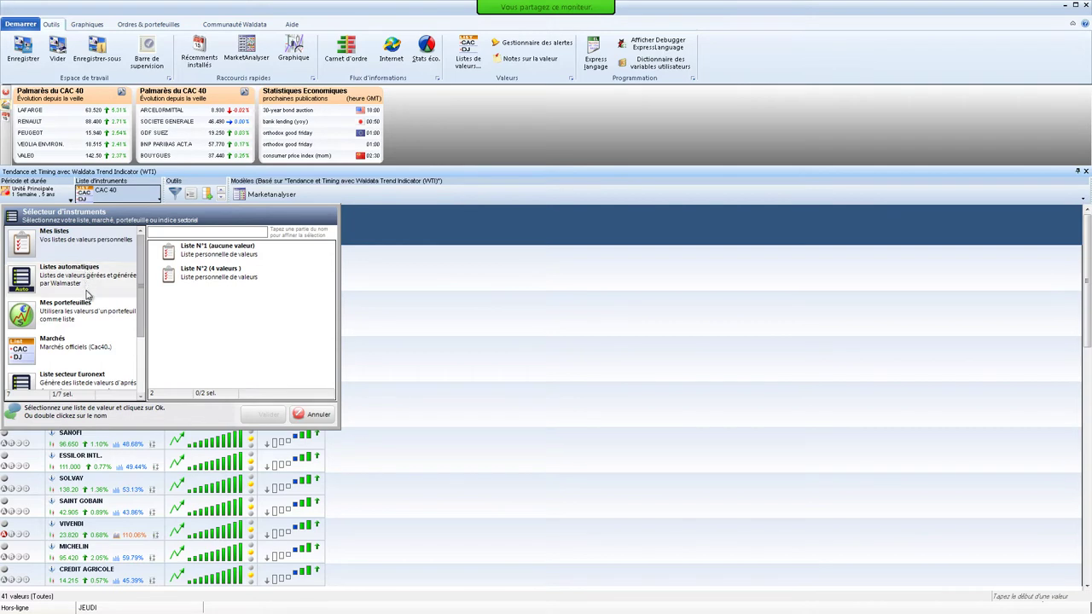
left_click(87, 288)
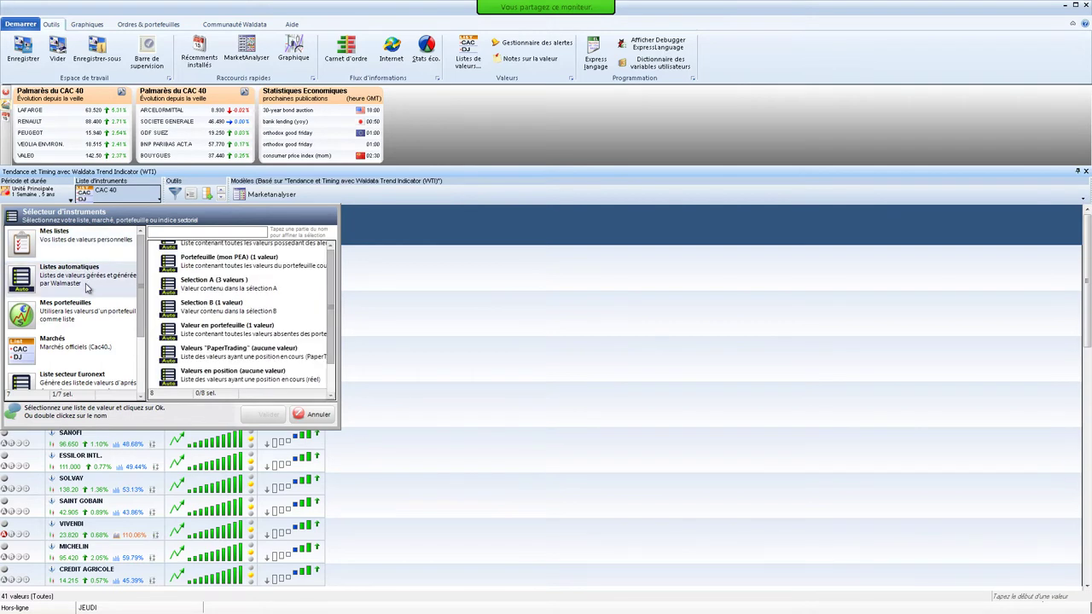
left_click(87, 312)
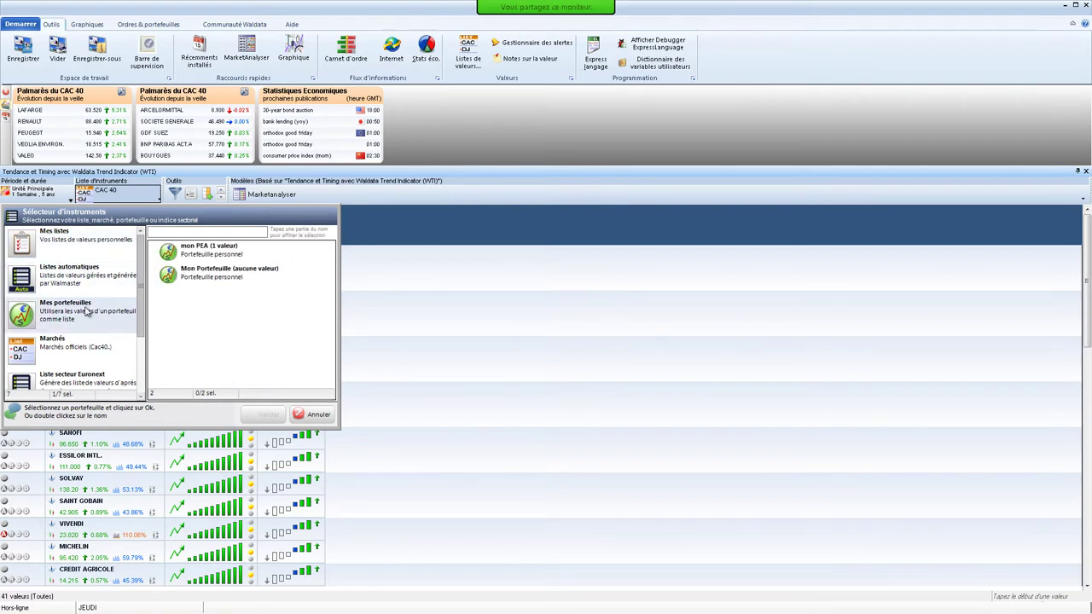
left_click(75, 350)
scroll(332, 273, "down", 2)
scroll(332, 281, "down", 4)
scroll(335, 282, "up", 8)
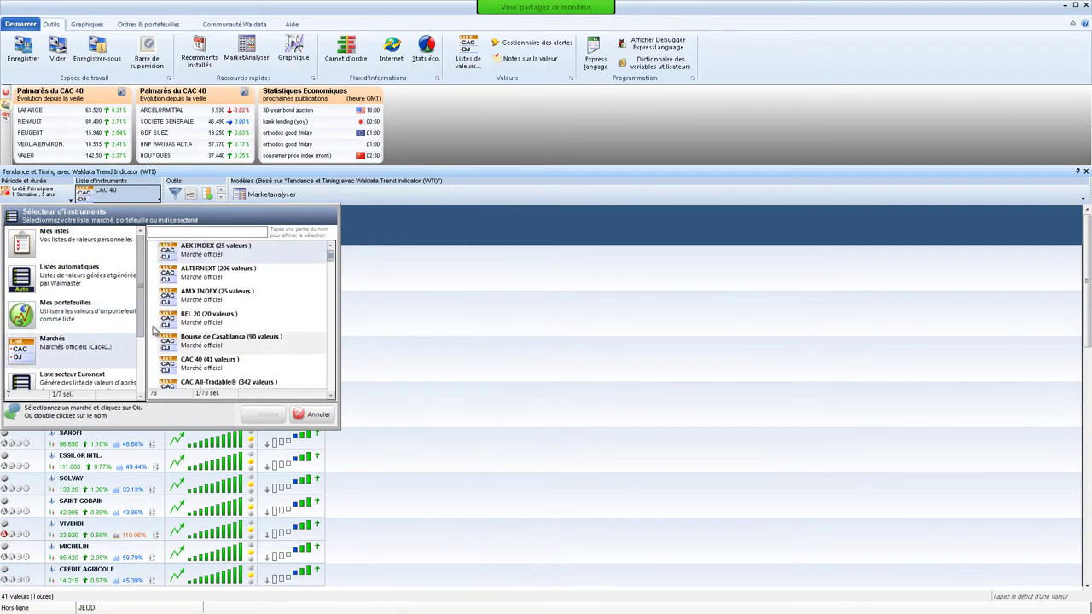
scroll(85, 324, "down", 3)
left_click(101, 326)
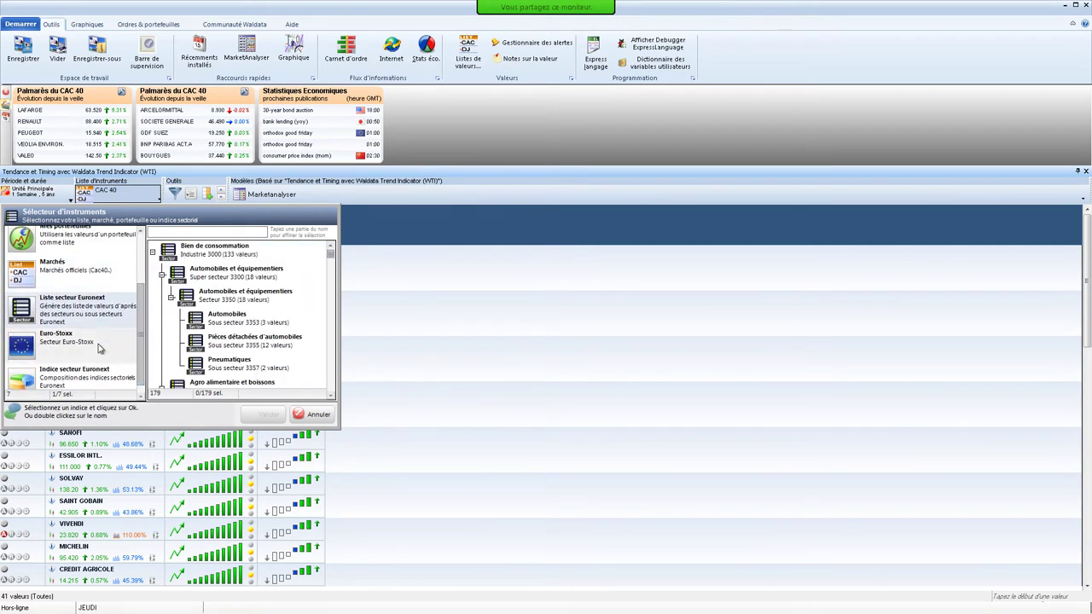
left_click(98, 348)
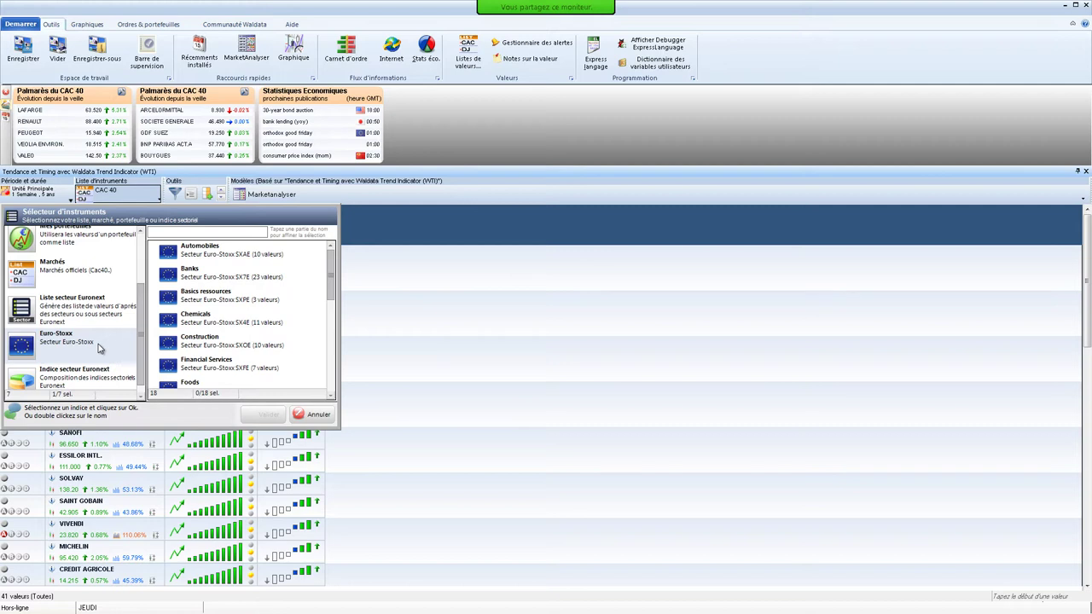
left_click(94, 381)
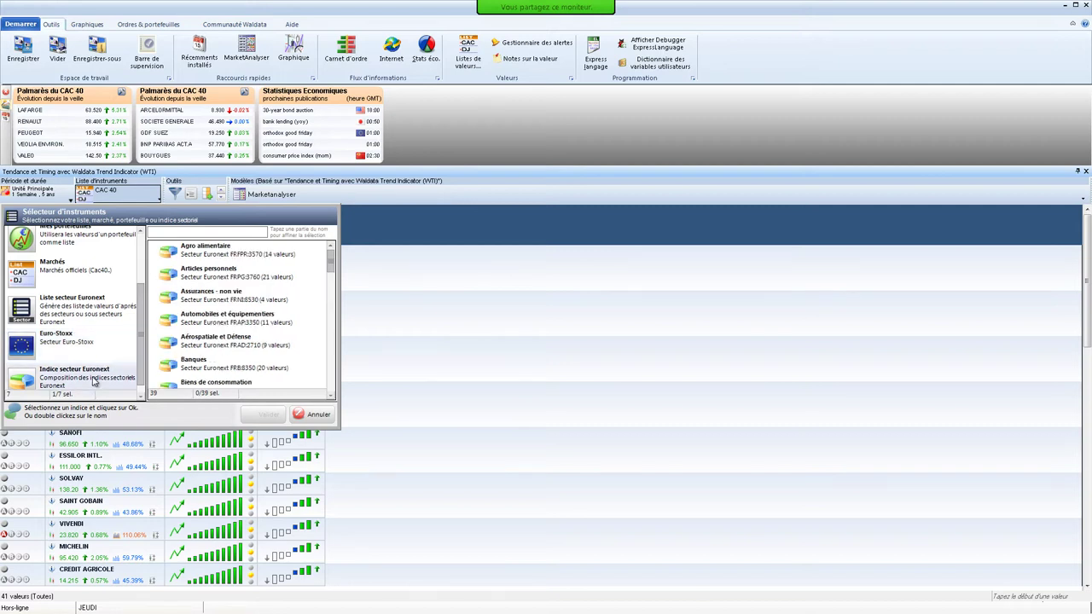
Choose CAC 40 from the official markets as the MarketAnalyser's instrument list
left_click(70, 287)
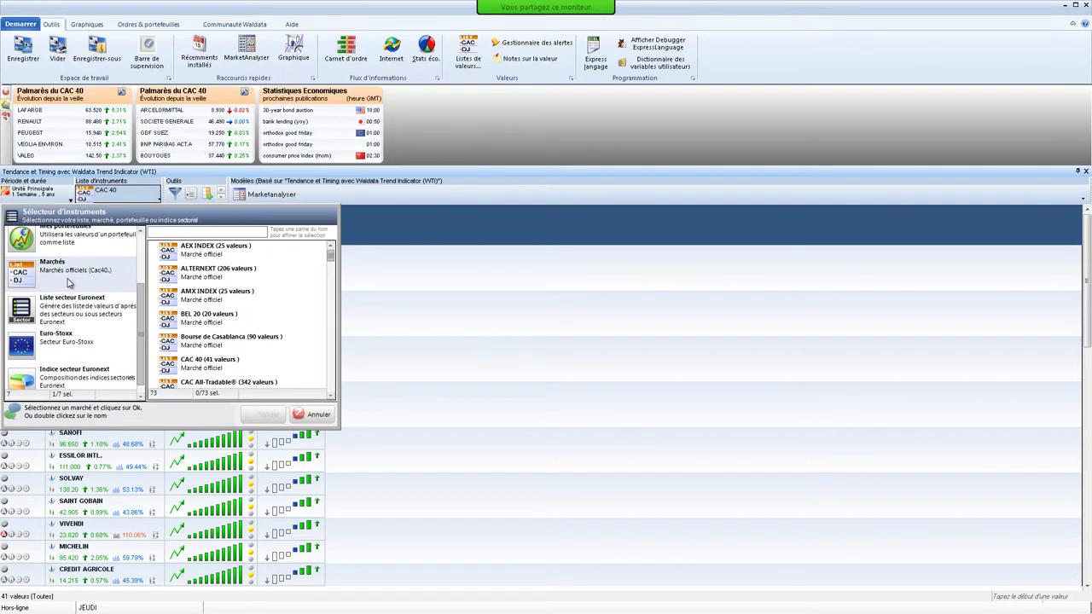
left_click(199, 362)
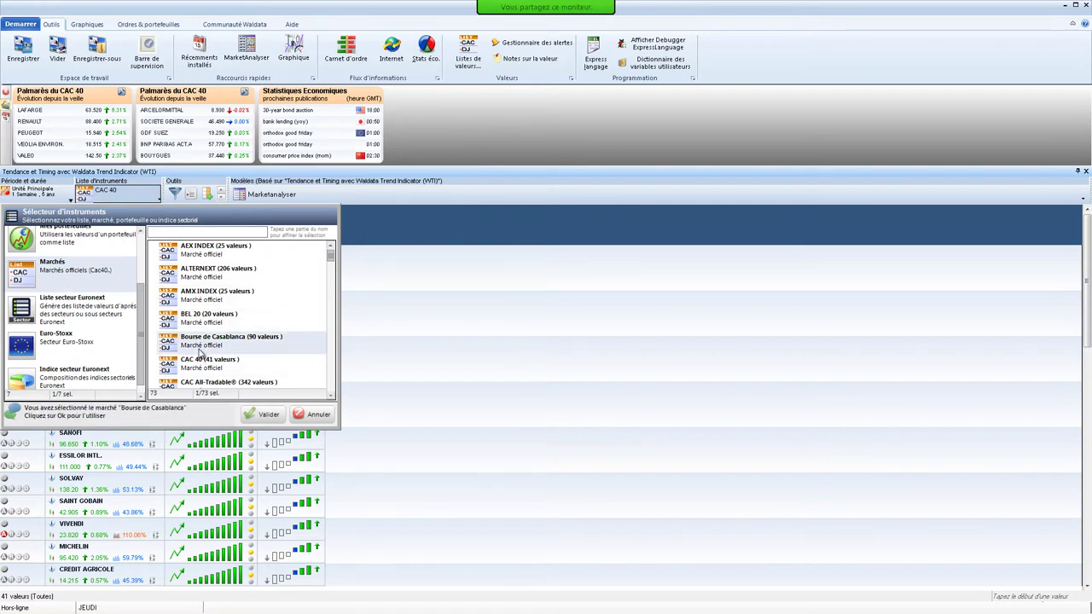
left_click(266, 416)
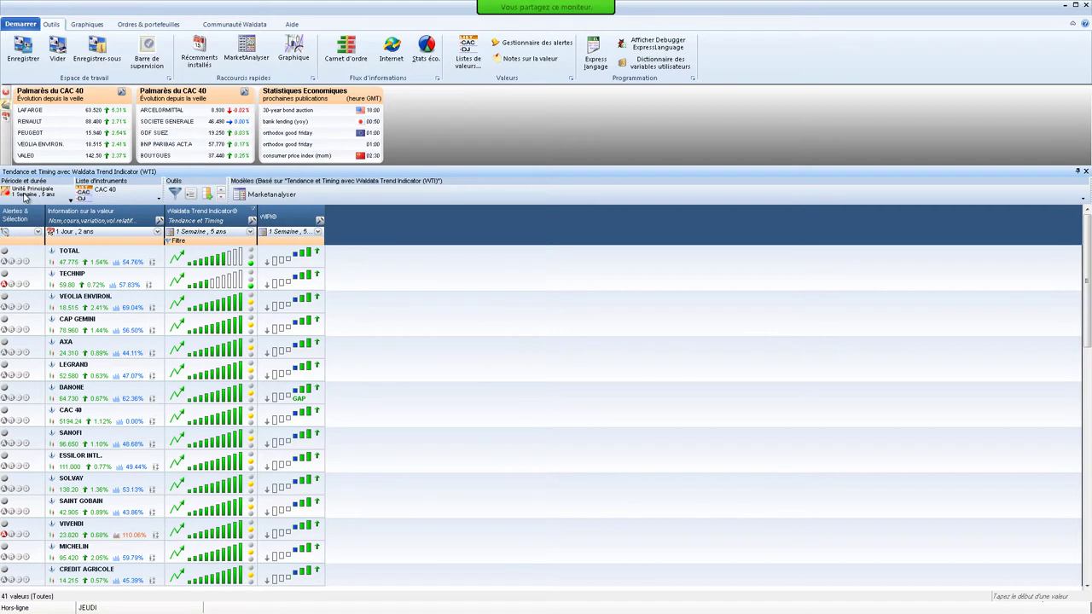
Look over the global and personal period and duration options for the MarketAnalyser, keeping the current one
left_click(32, 194)
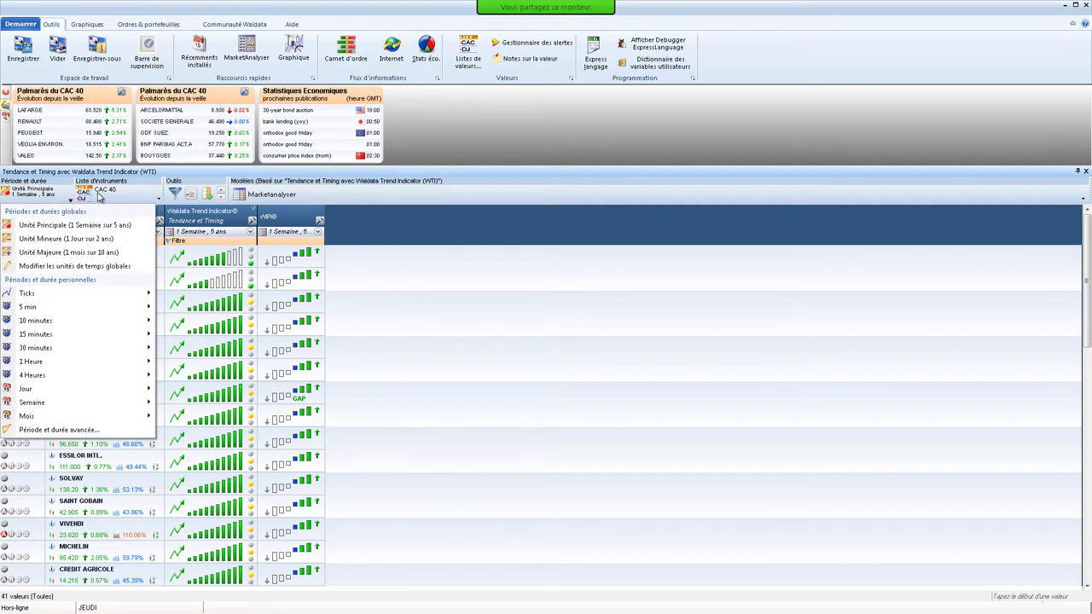
left_click(416, 283)
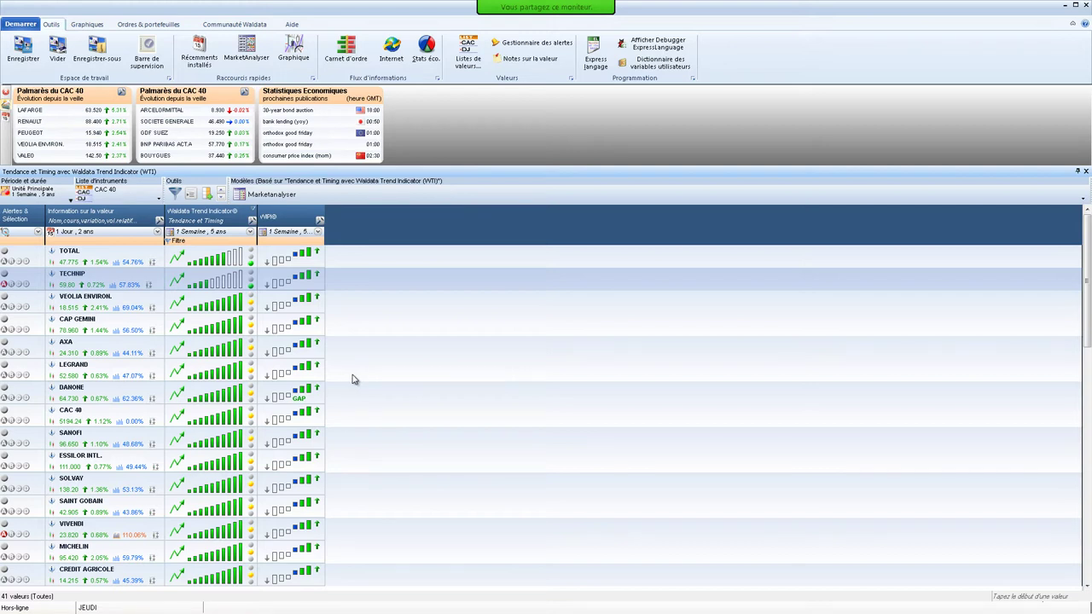
Sort the MarketAnalyser's values by name in ascending and descending order, and re-sort them by the Waldata Trend Indicator column
left_click(149, 214)
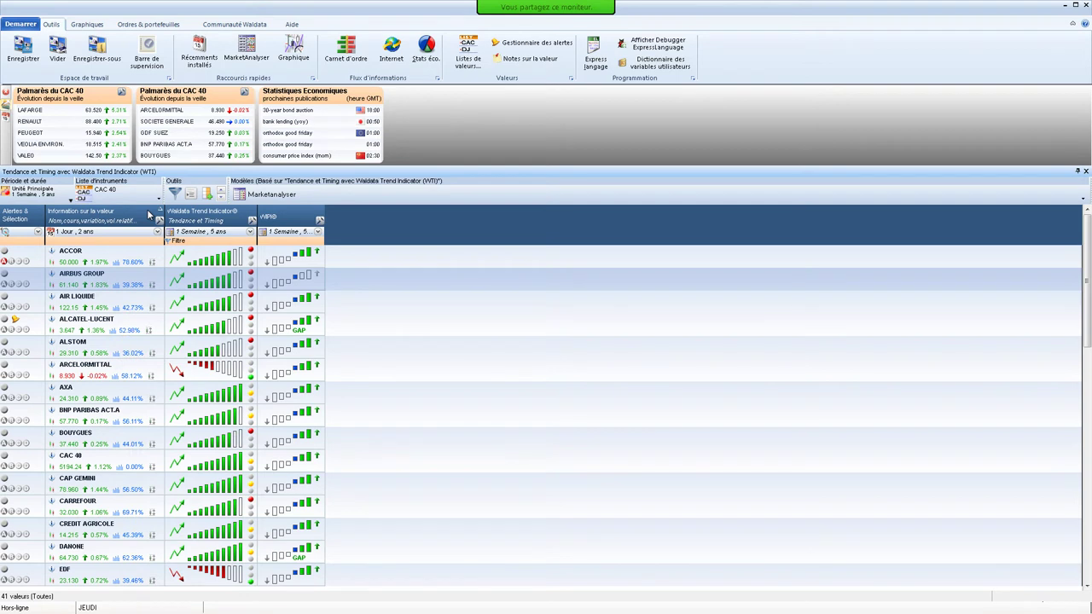
left_click(149, 214)
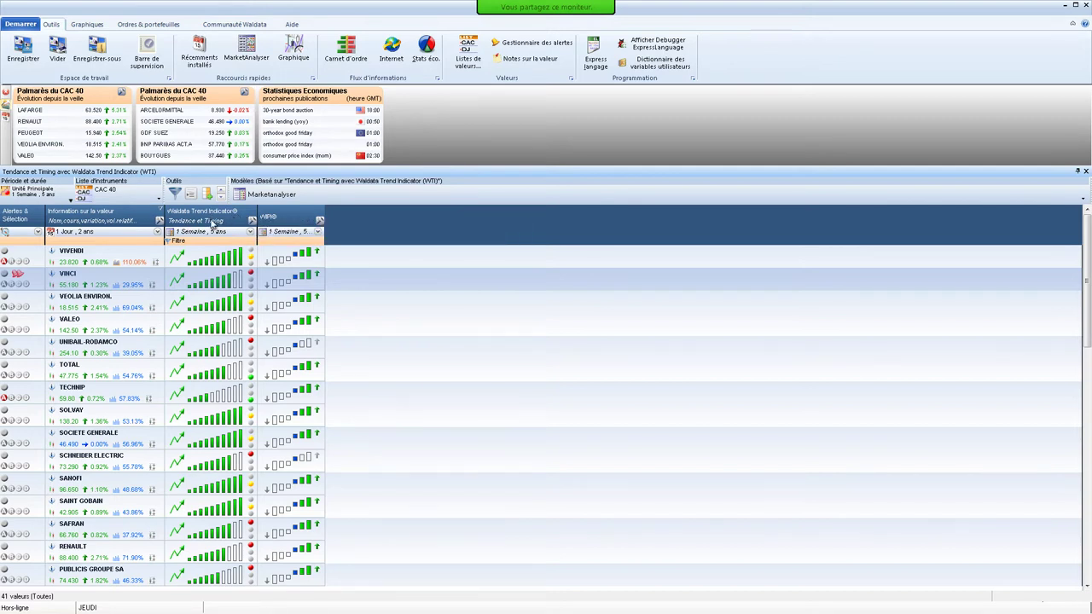
left_click(240, 216)
left_click(241, 216)
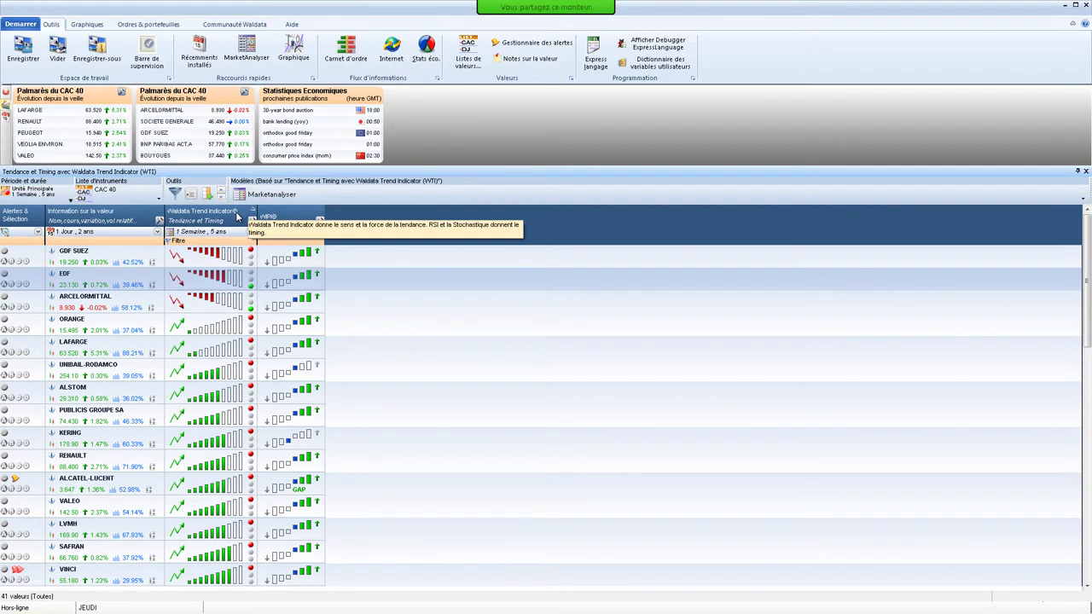
Reverse the Waldata Trend Indicator sort and check the trend direction, strength and timing explanations in the first rows
left_click(238, 216)
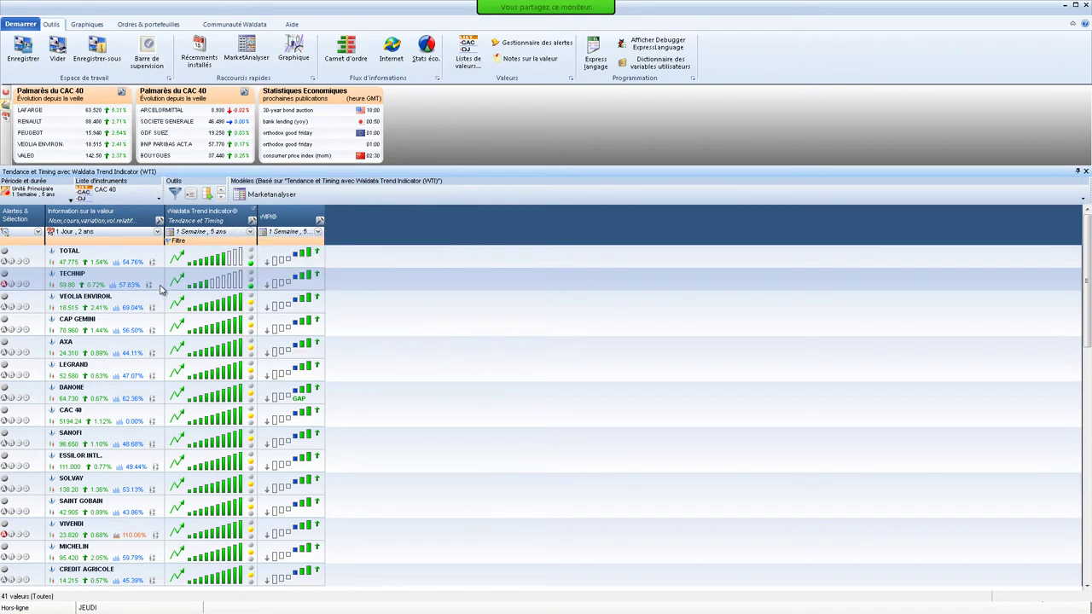
left_click(123, 260)
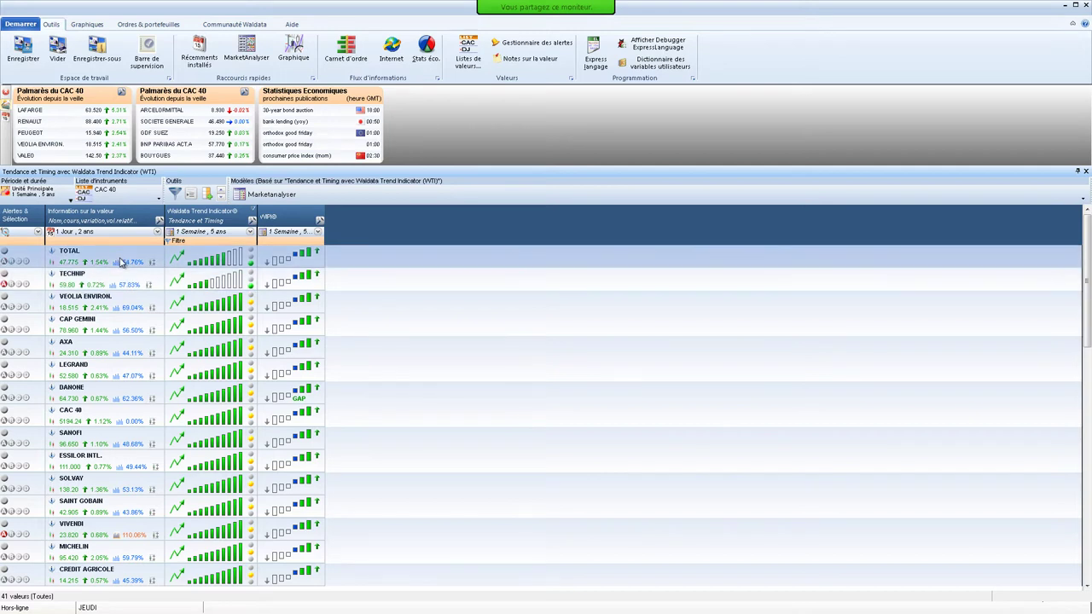
mouse_move(176, 261)
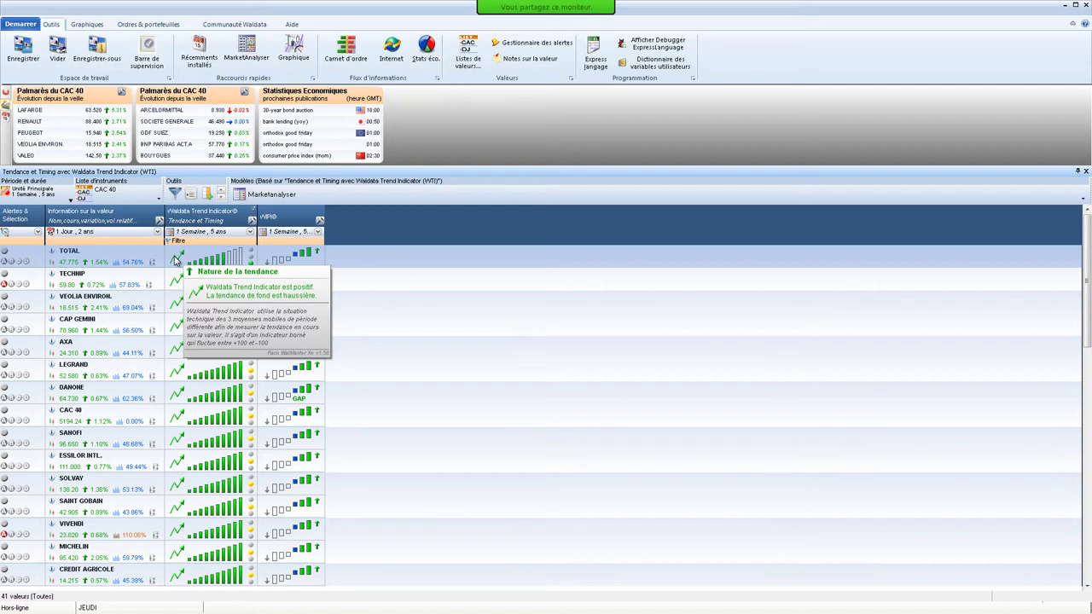
mouse_move(216, 267)
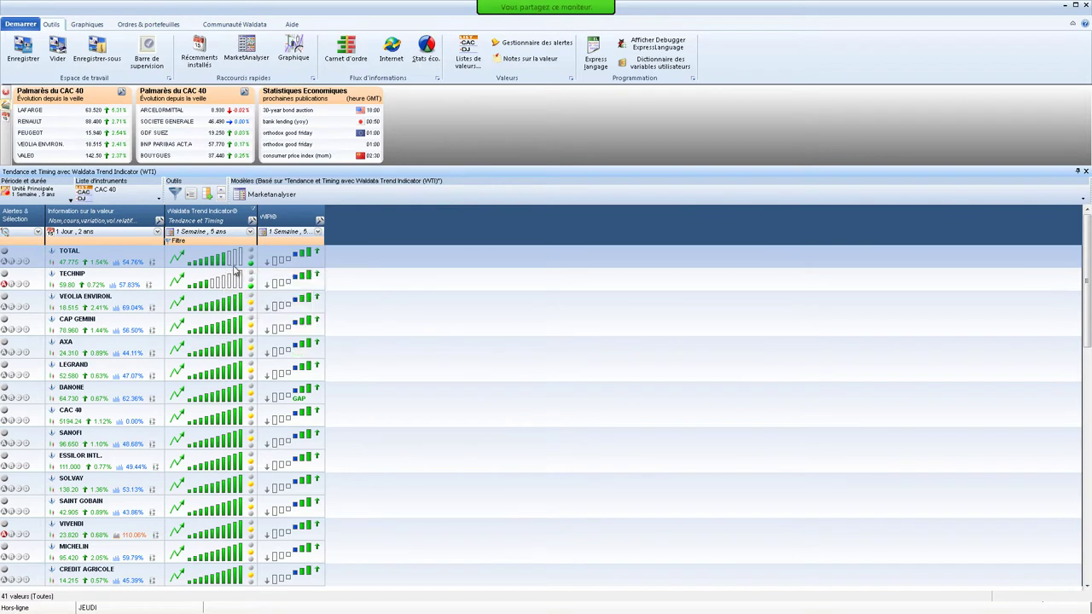
mouse_move(251, 267)
mouse_move(250, 303)
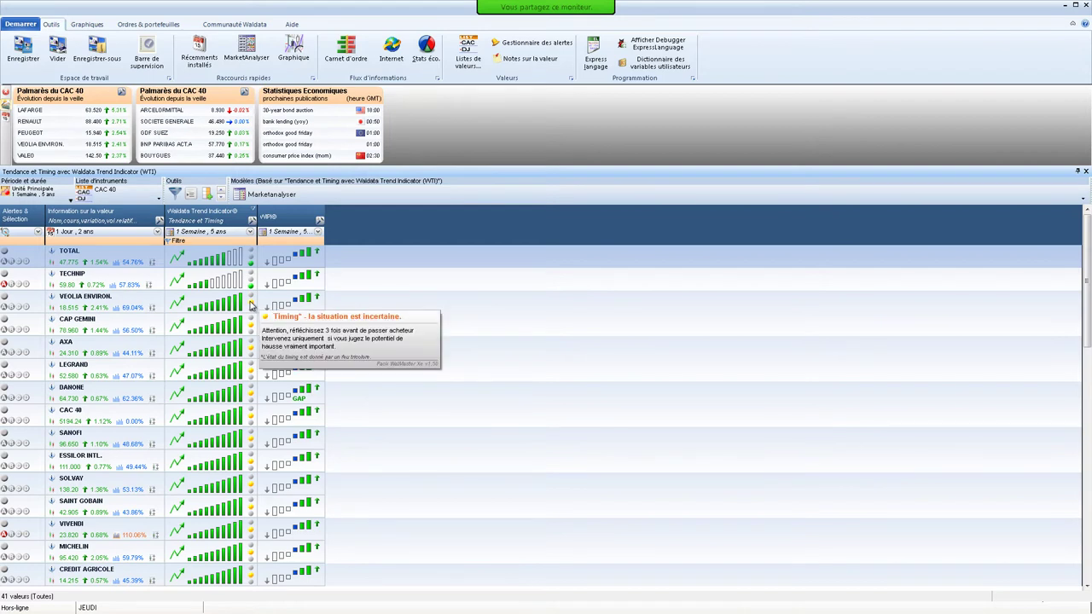
Examine the CAC 40 values further down the list, L'Oréal's red timing light and the WIPI pressure indicator explanation for Total
left_click(402, 316)
key("Down")
key("Down")
key("Down")
key("Down")
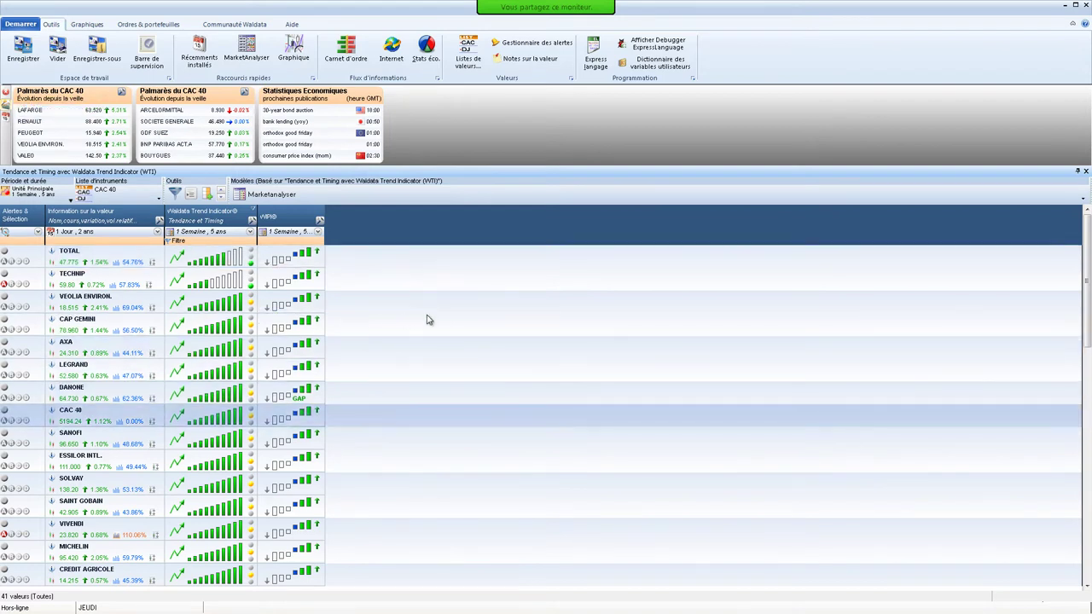
scroll(266, 441, "down", 3)
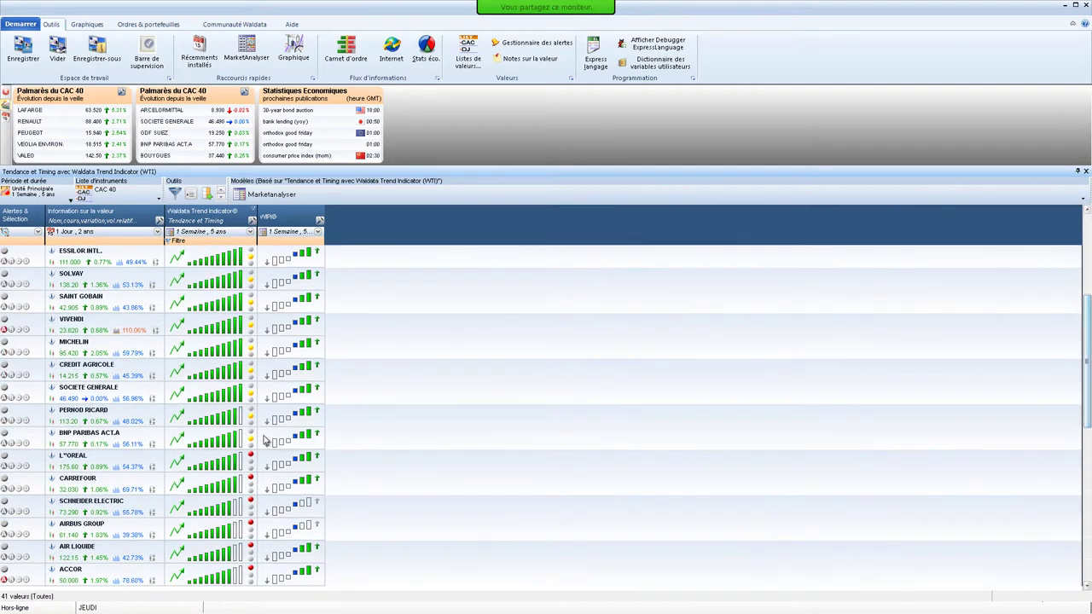
mouse_move(252, 459)
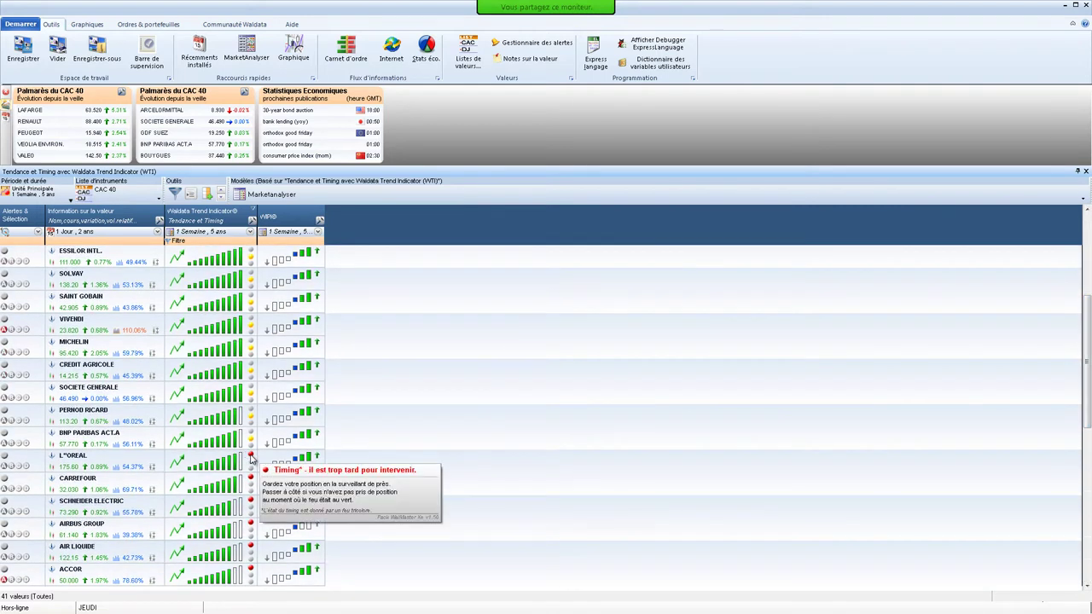
left_click_drag(1084, 378, 1080, 290)
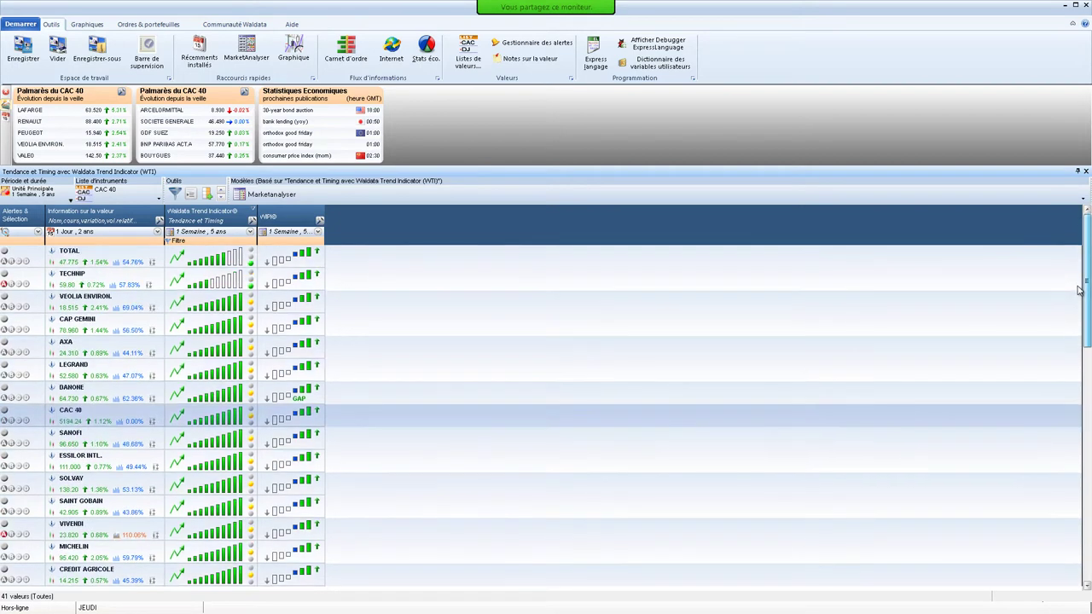
left_click(144, 262)
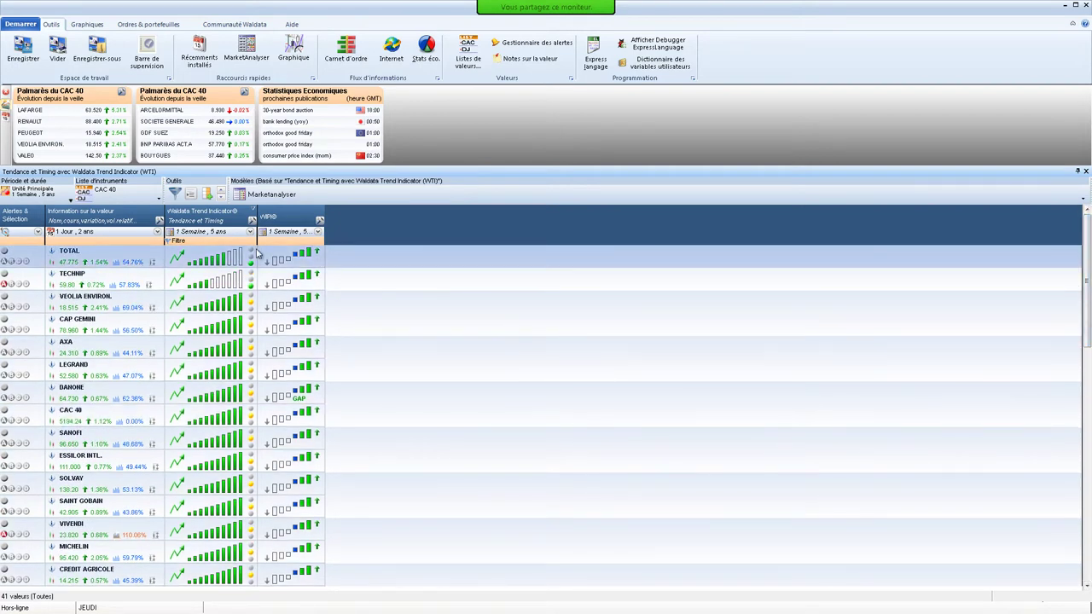
mouse_move(300, 254)
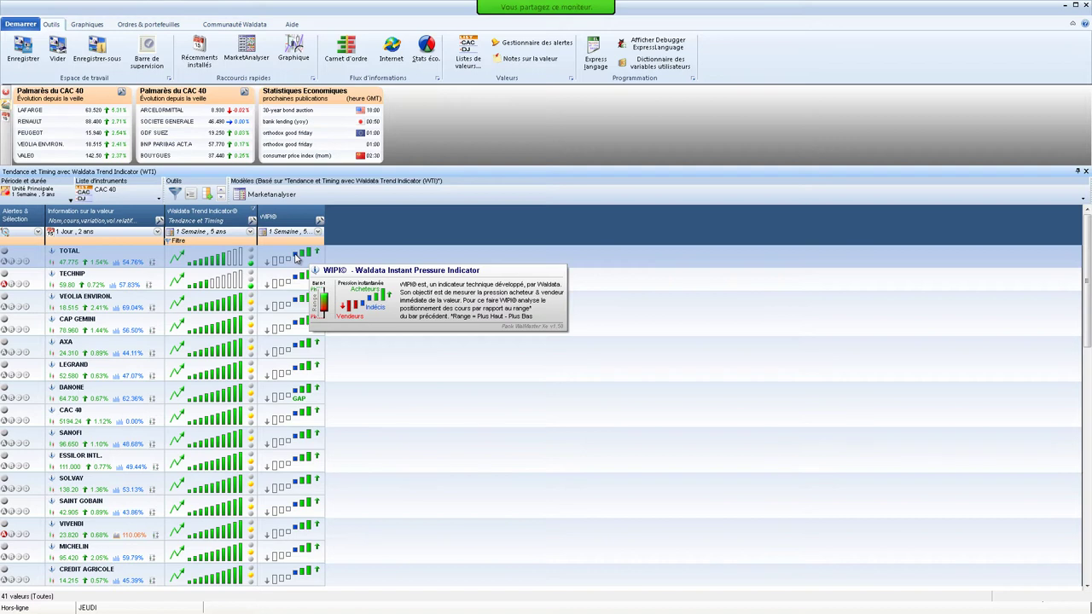
Search the column library for "tendance", add a second Tendance et Timing column to the MarketAnalyser and widen it
left_click(208, 196)
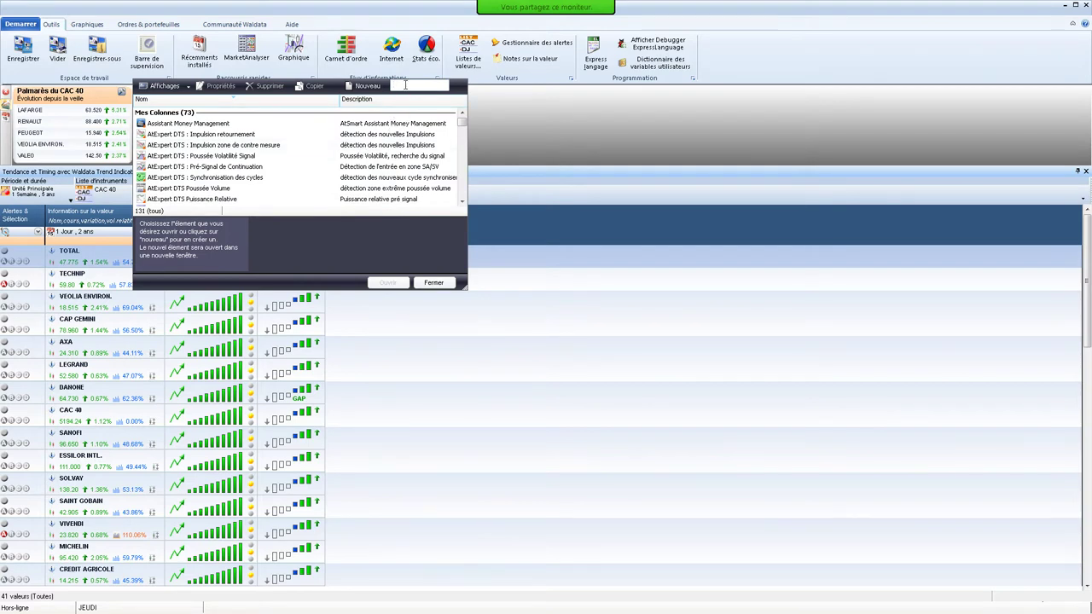
type("tendance")
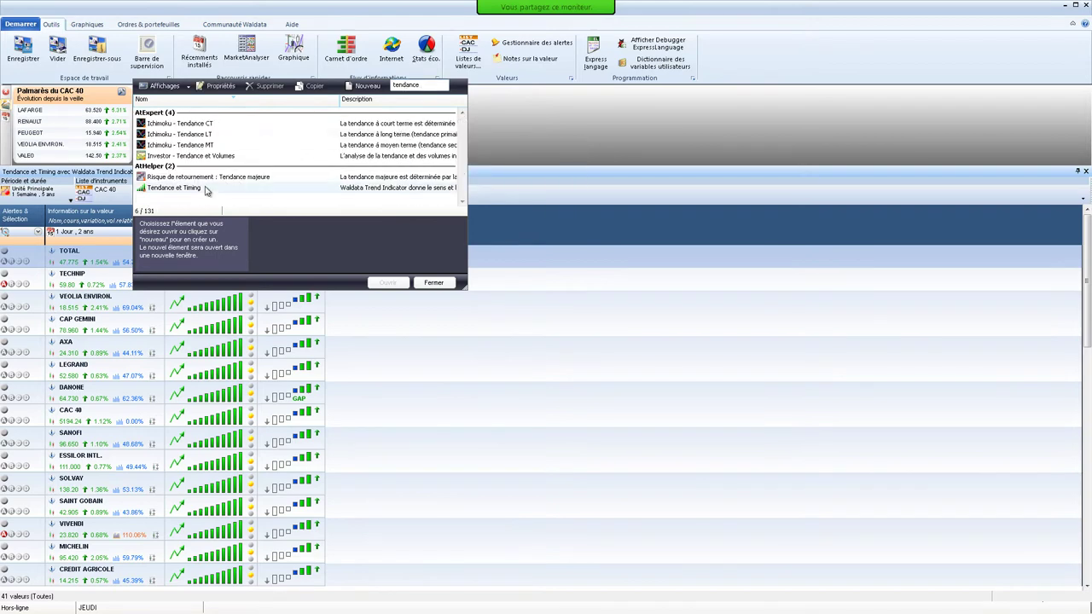
left_click(205, 190)
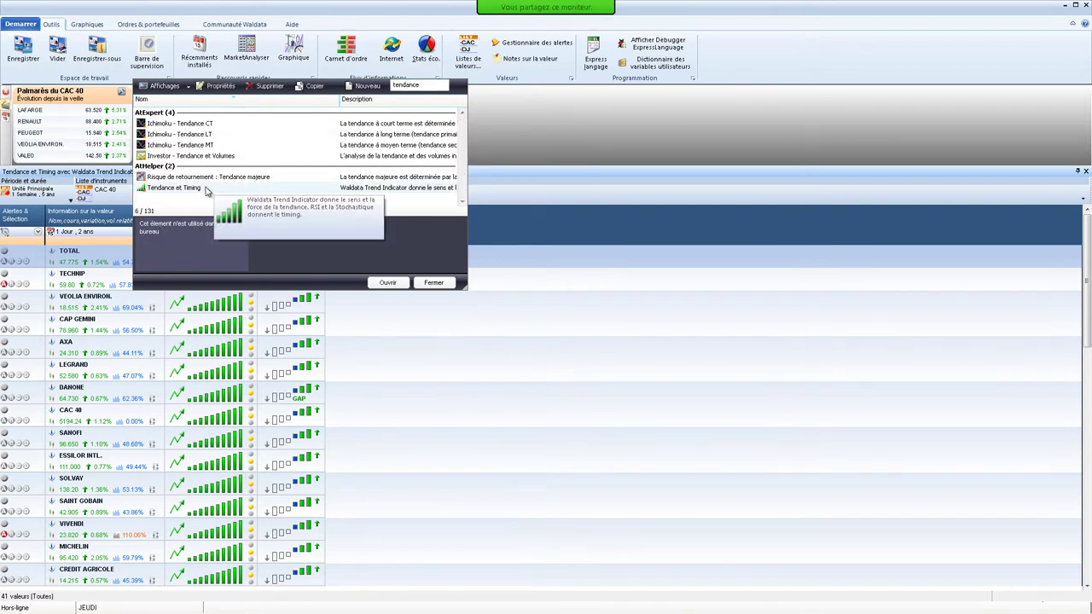
left_click(388, 284)
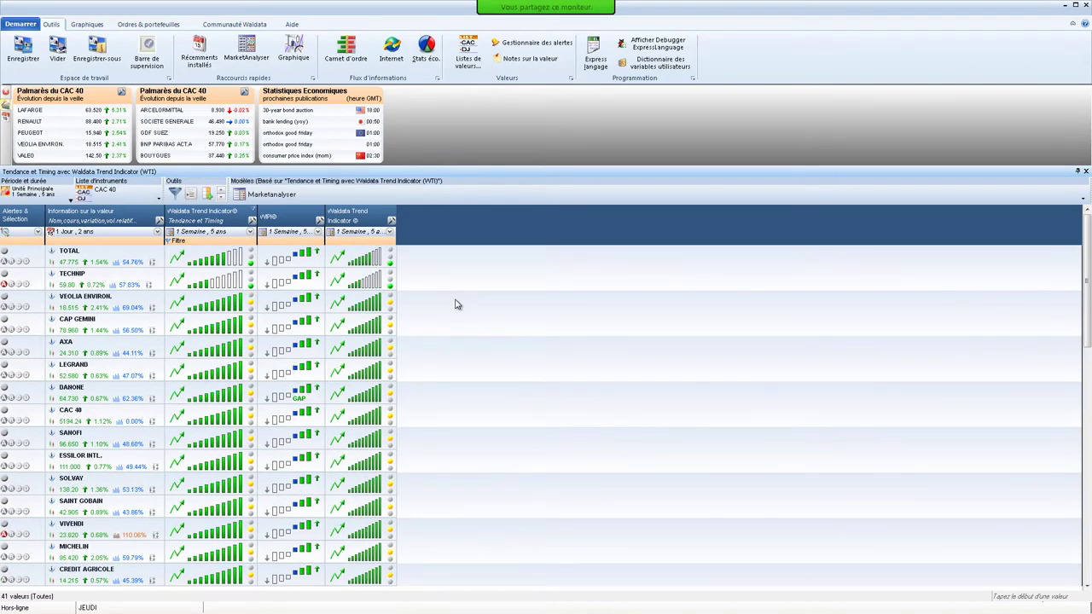
left_click_drag(395, 211, 427, 211)
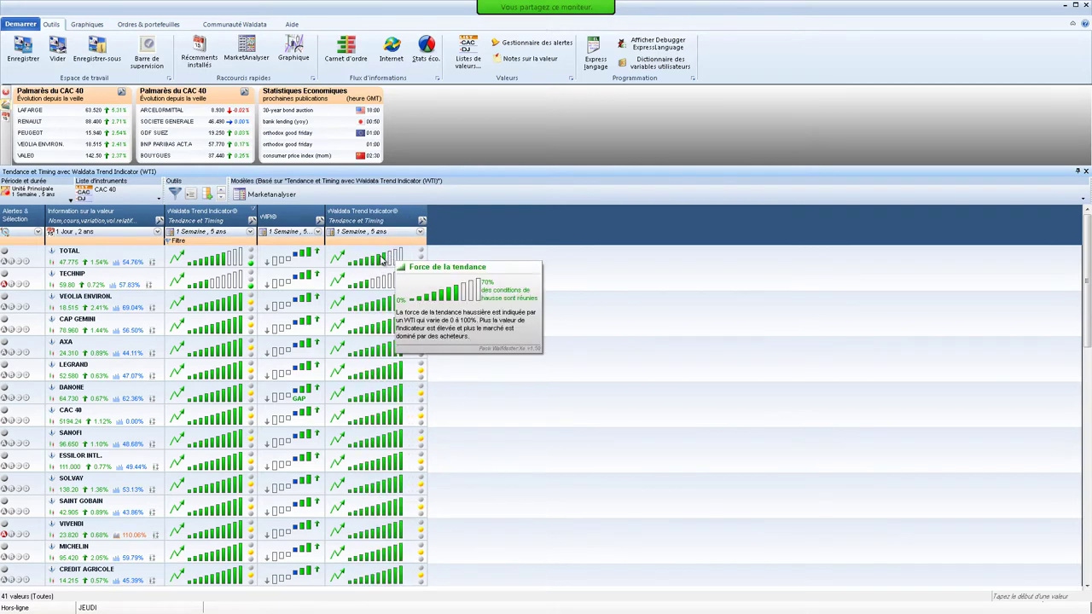
Set the added Tendance et Timing column's period to Unité Mineure (1 Jour sur 2 ans) and compare Total's trend in both columns
mouse_move(363, 299)
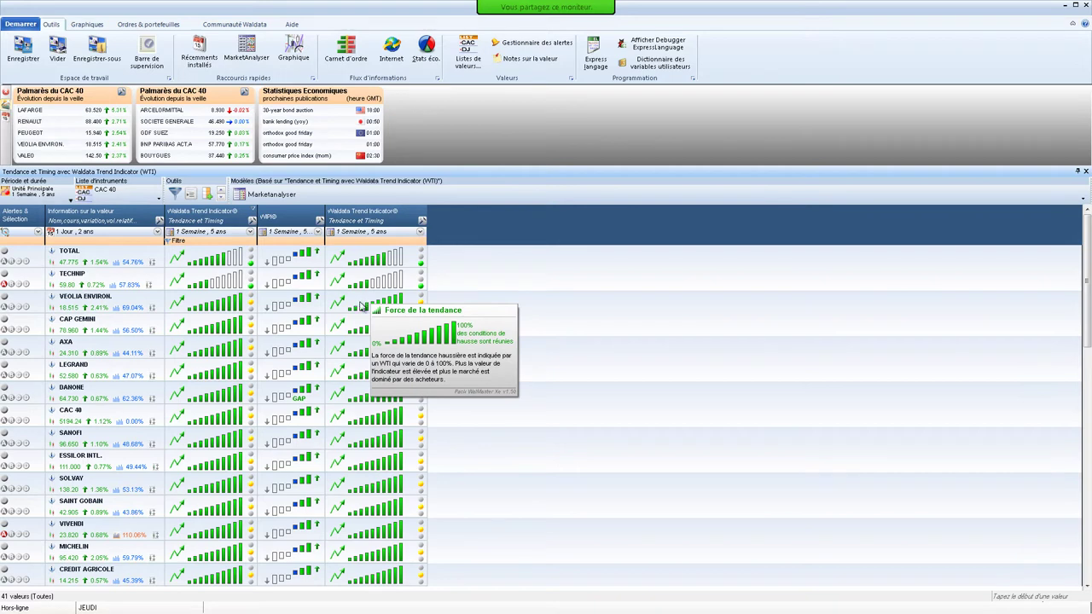
mouse_move(333, 237)
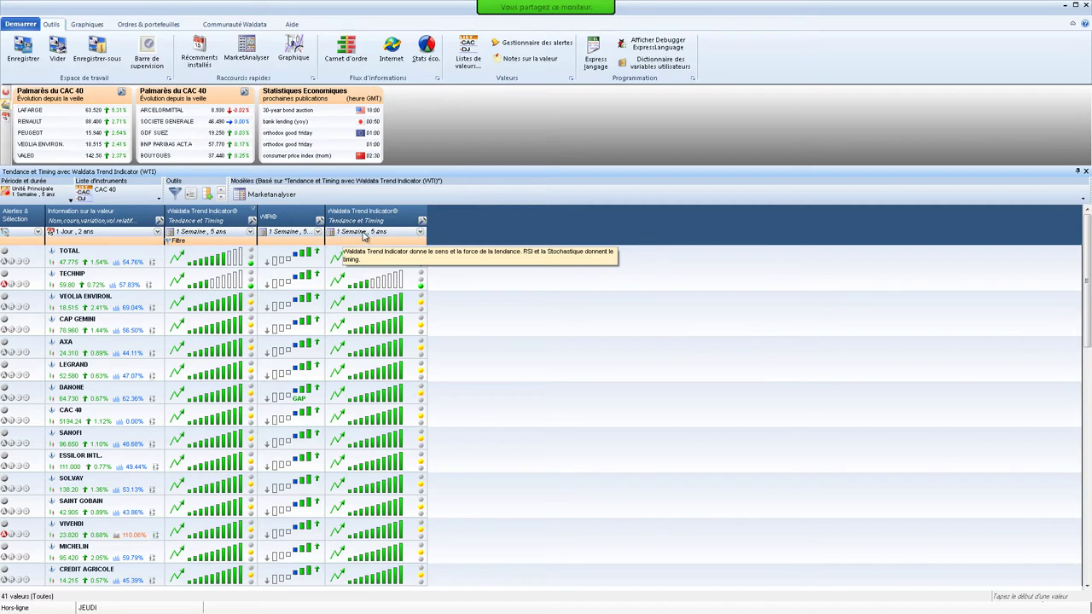
left_click(333, 236)
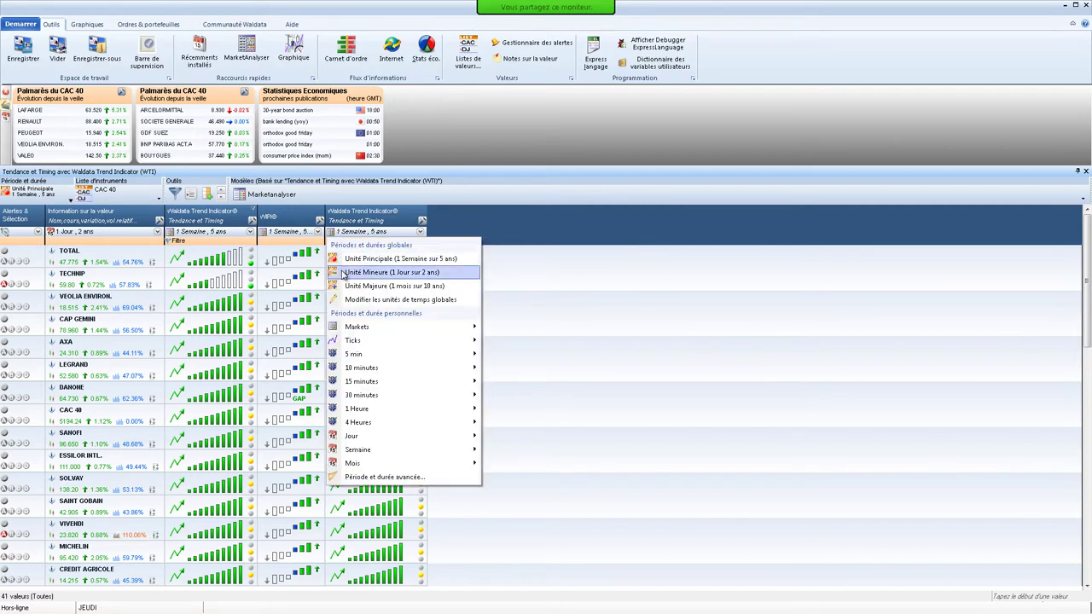
left_click(344, 273)
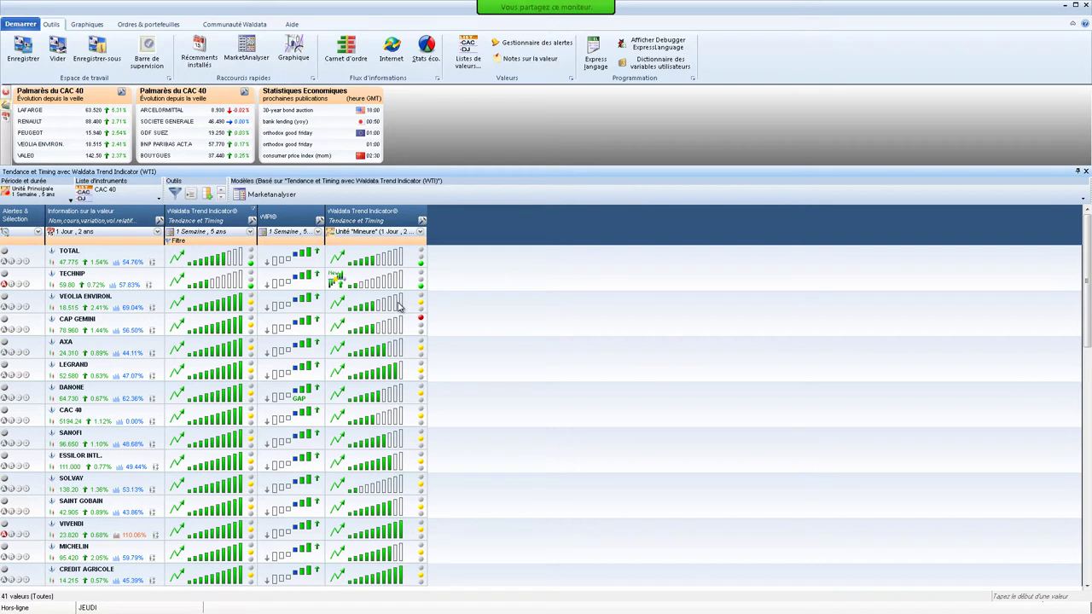
left_click(372, 266)
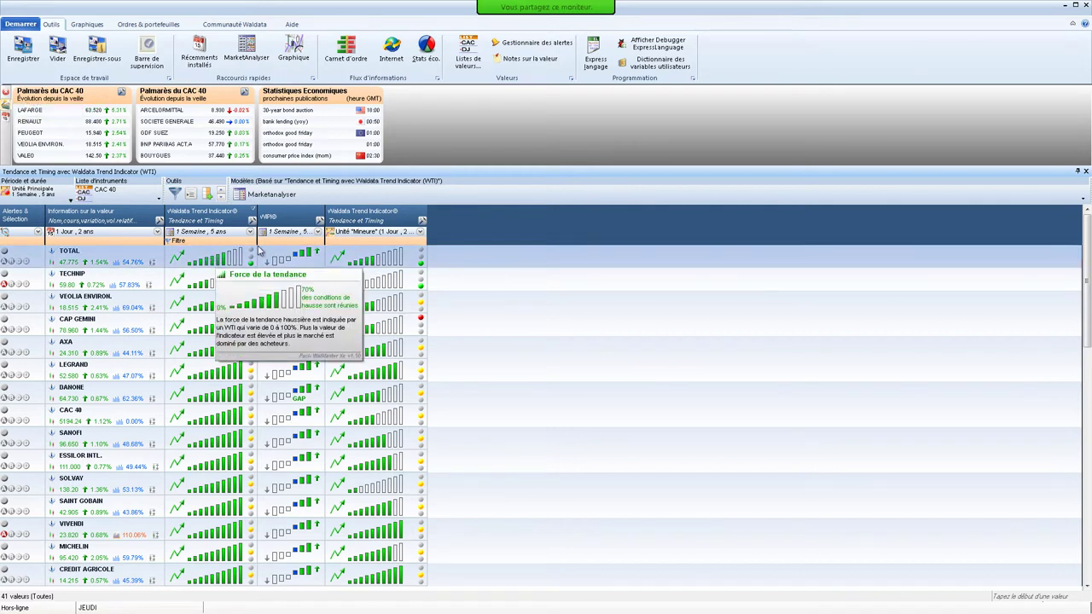
mouse_move(368, 264)
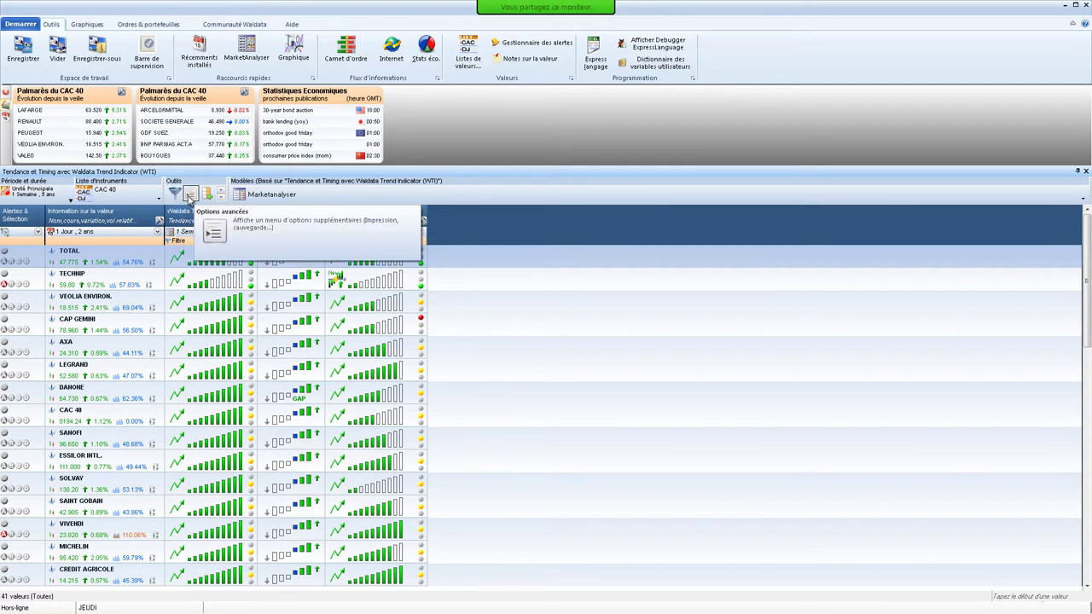
Edit the MarketAnalyser so the second Tendance et Timing column comes directly before the WIPI column
left_click(191, 196)
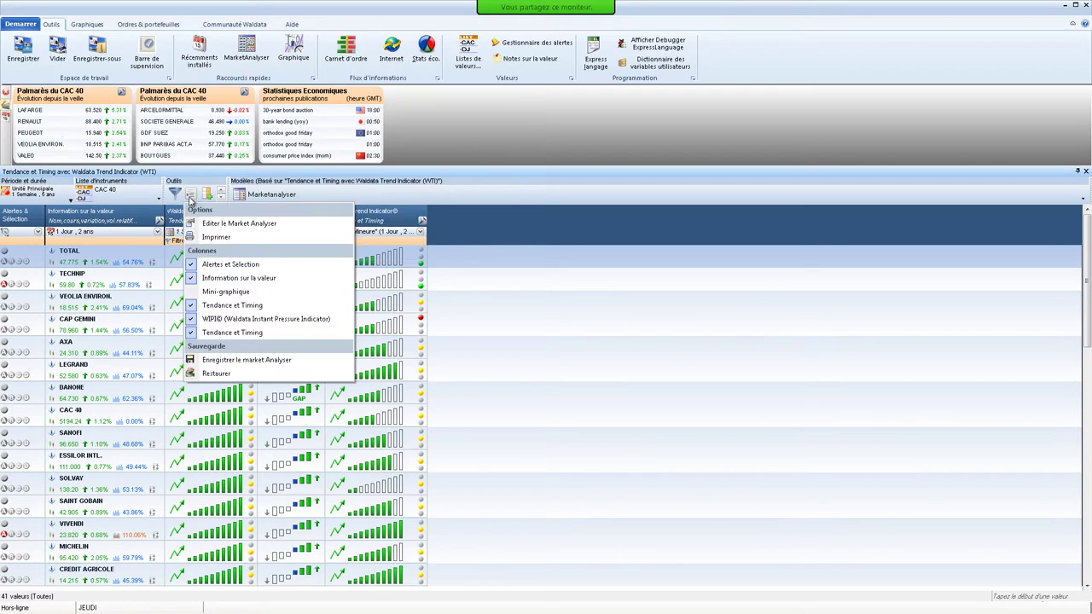
left_click(238, 225)
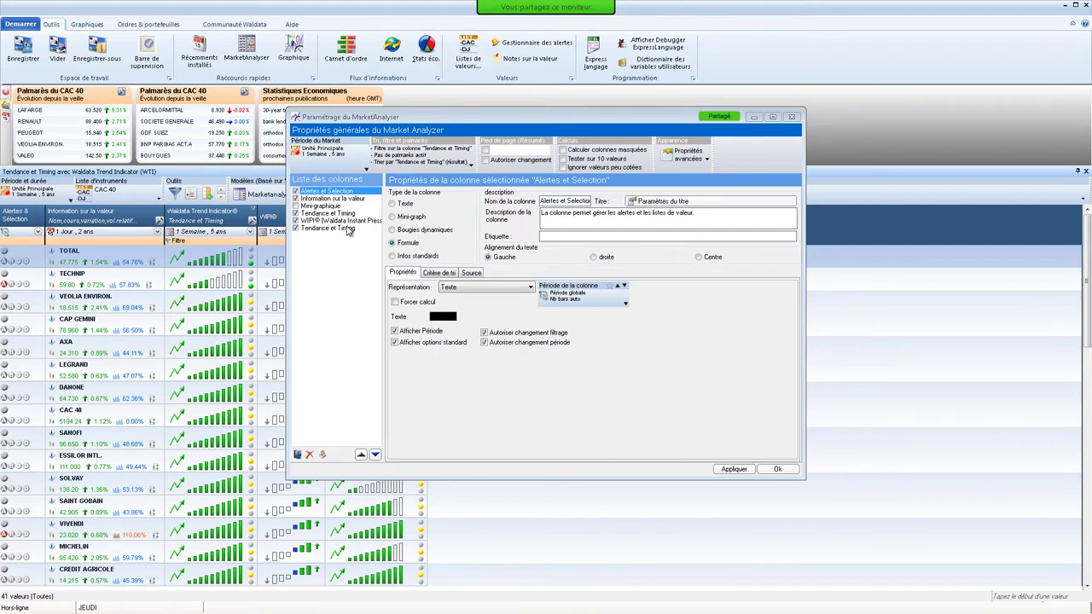
left_click(319, 230)
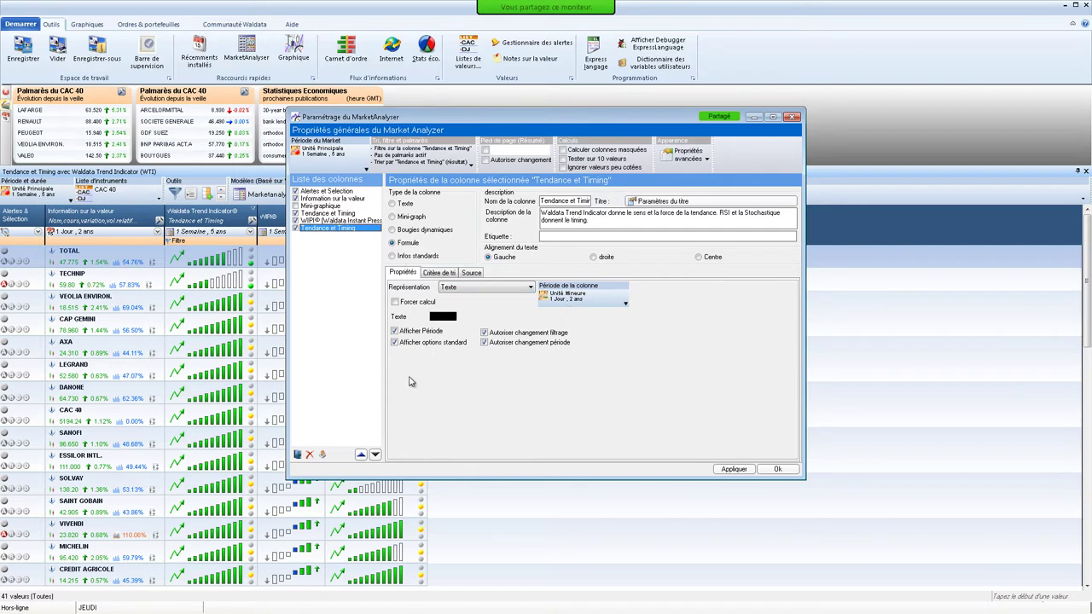
left_click(361, 455)
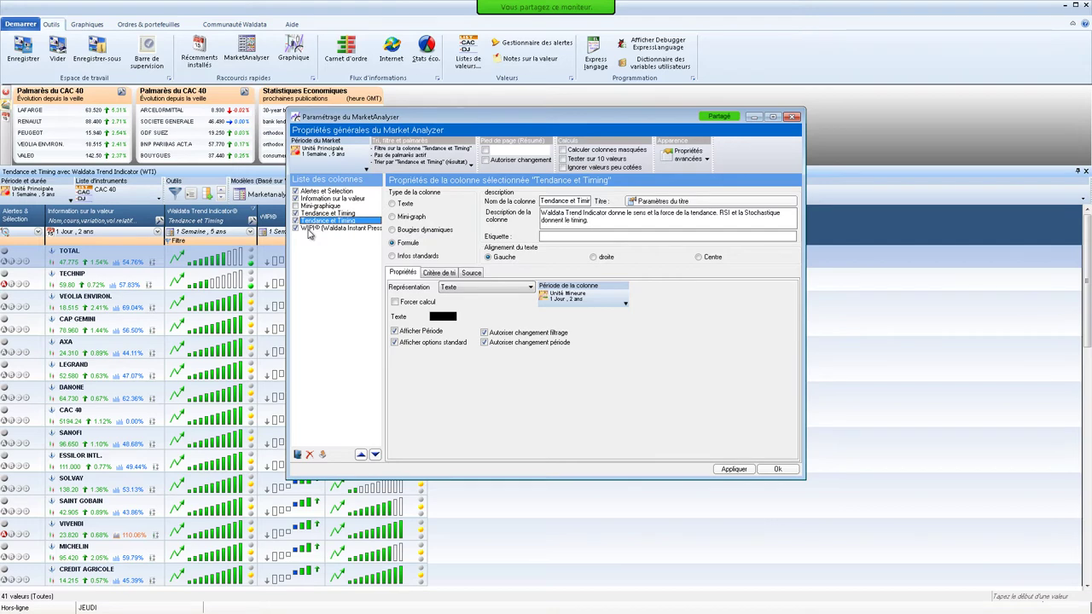
left_click(778, 470)
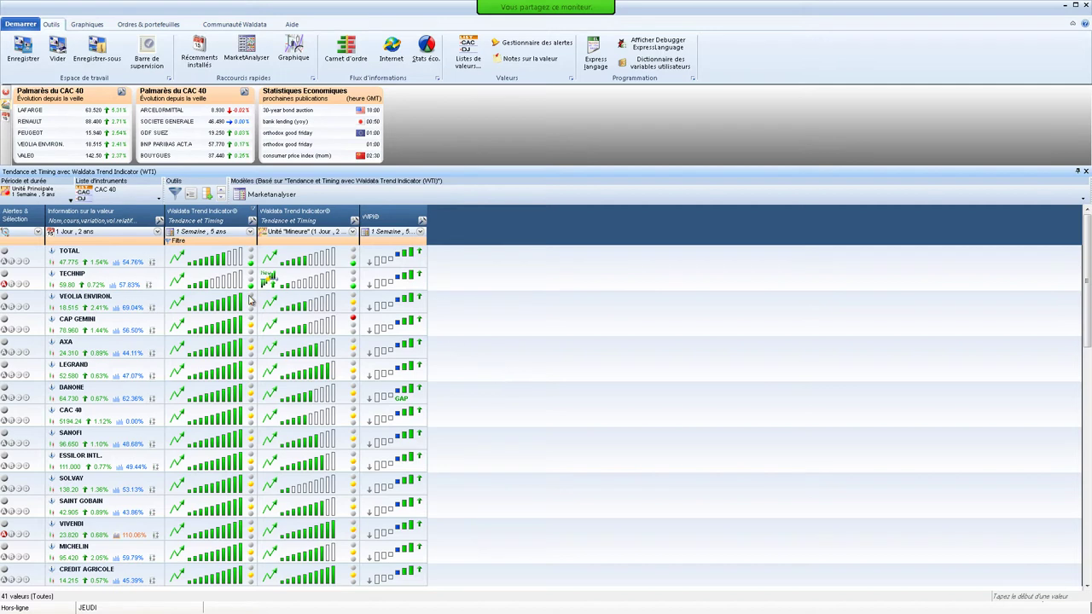
Restrict the weekly Tendance et Timing column's selection to bullish trends with green timing, excluding yellow and red bullish and all bearish situations
mouse_move(176, 292)
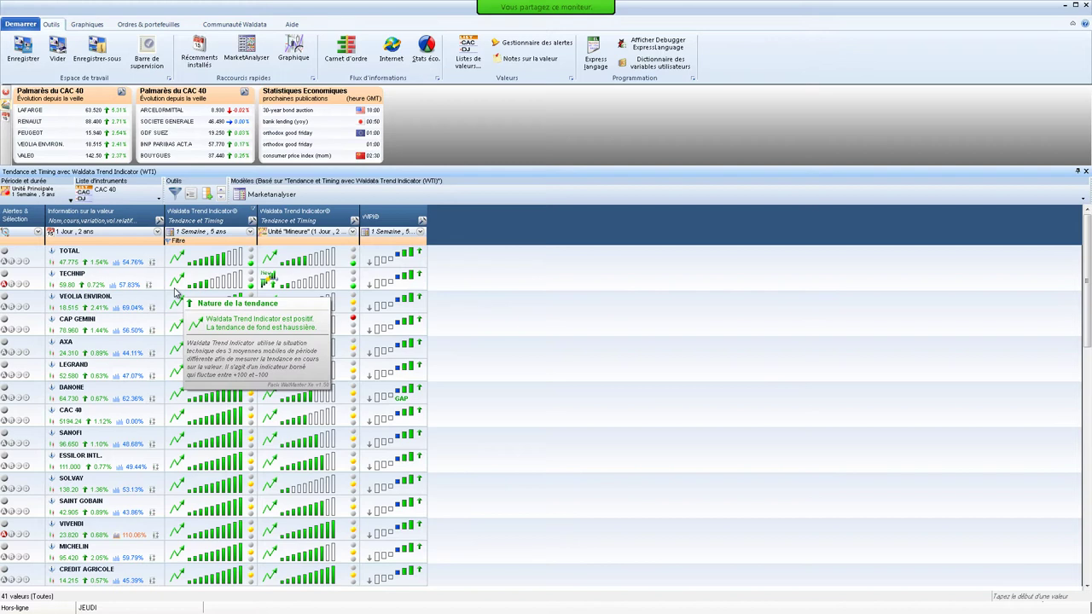
mouse_move(253, 223)
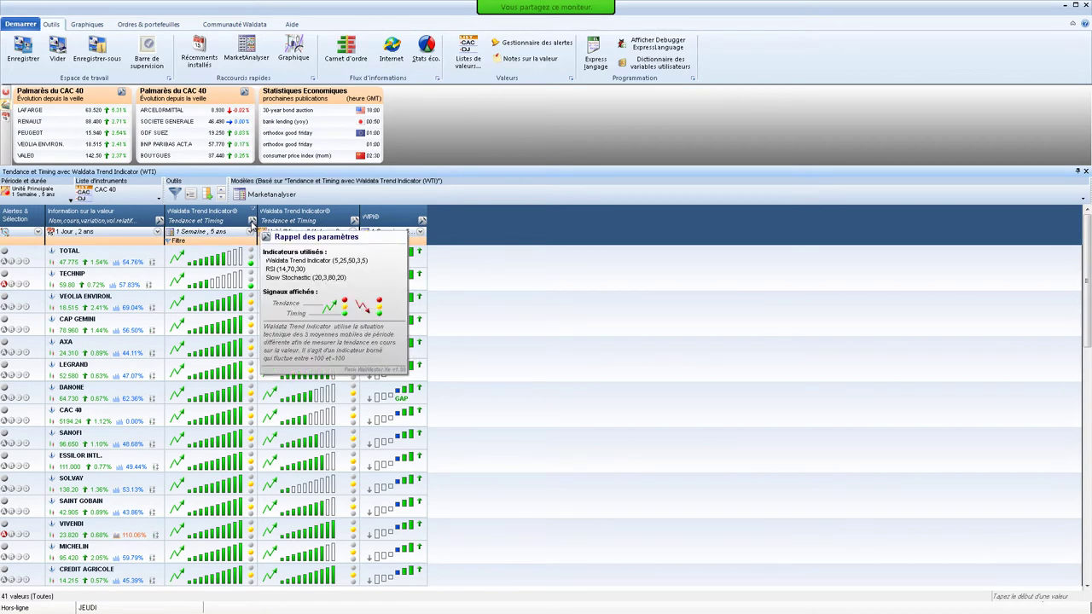
left_click(252, 224)
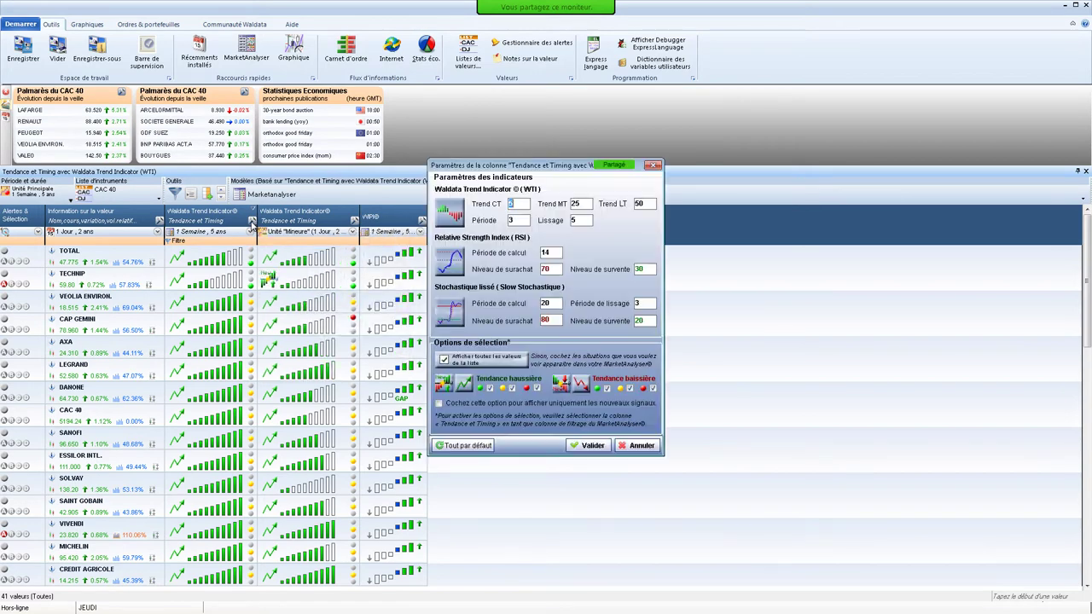
left_click(512, 388)
left_click(536, 389)
left_click(607, 388)
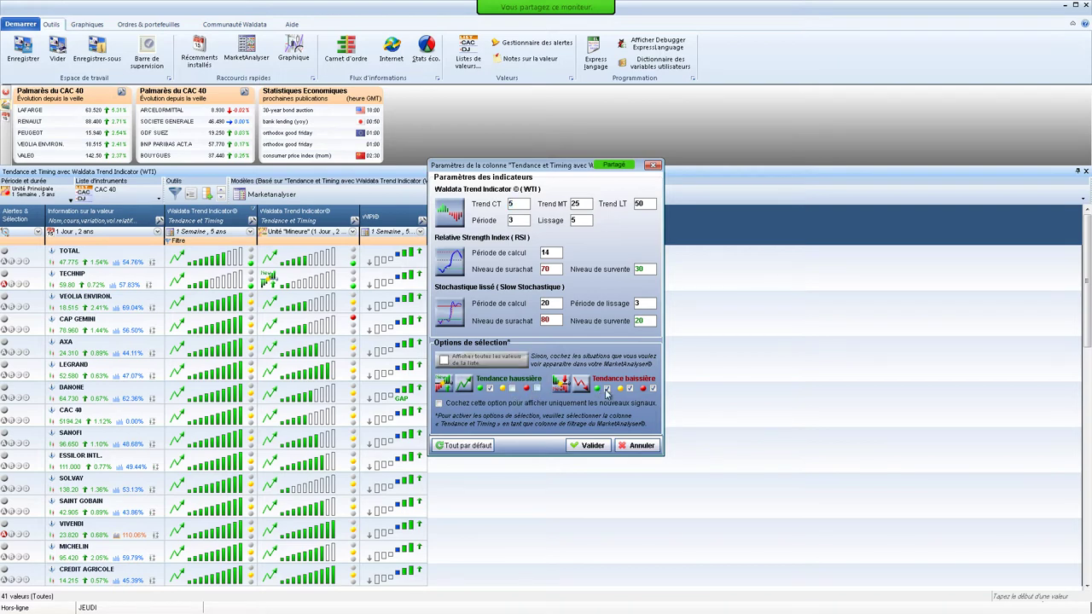
left_click(630, 389)
left_click(653, 388)
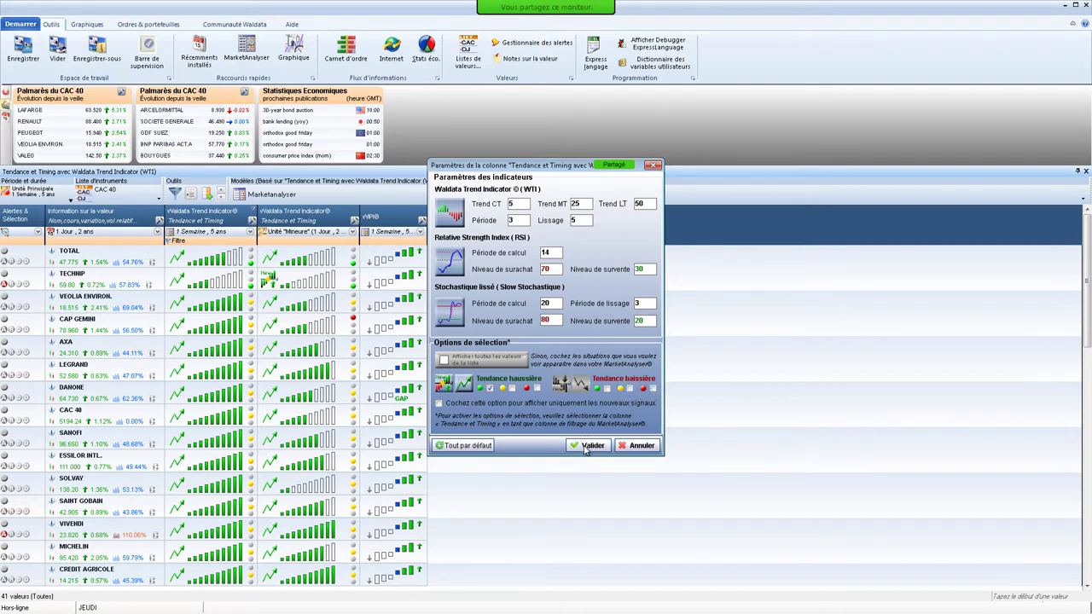
left_click(588, 449)
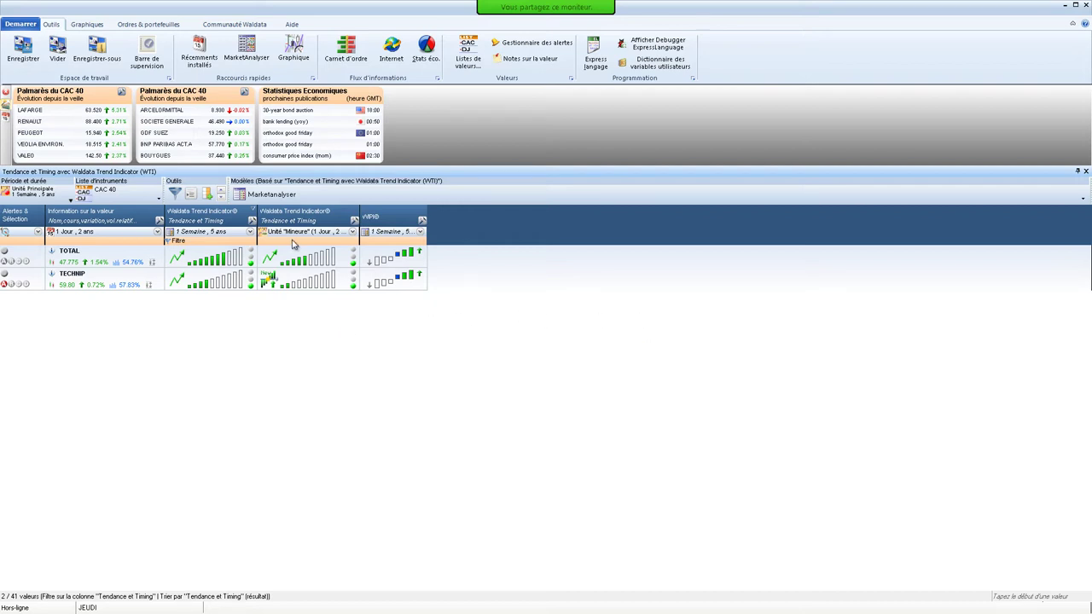
Enable filtering on the second Tendance et Timing column too, and accept its selection of bullish trends with green timing only
mouse_move(290, 248)
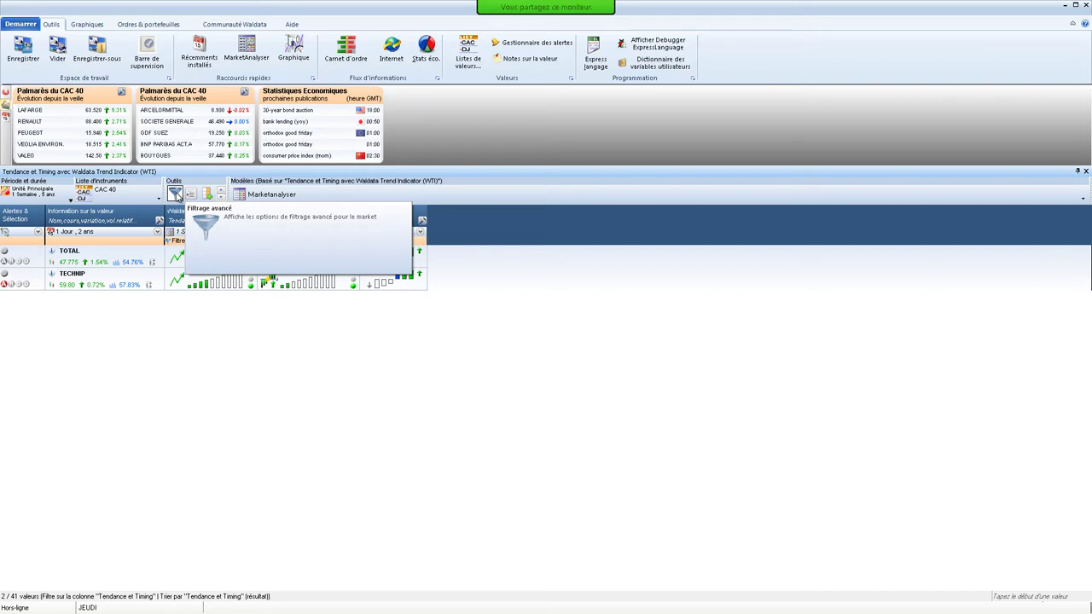
left_click(176, 195)
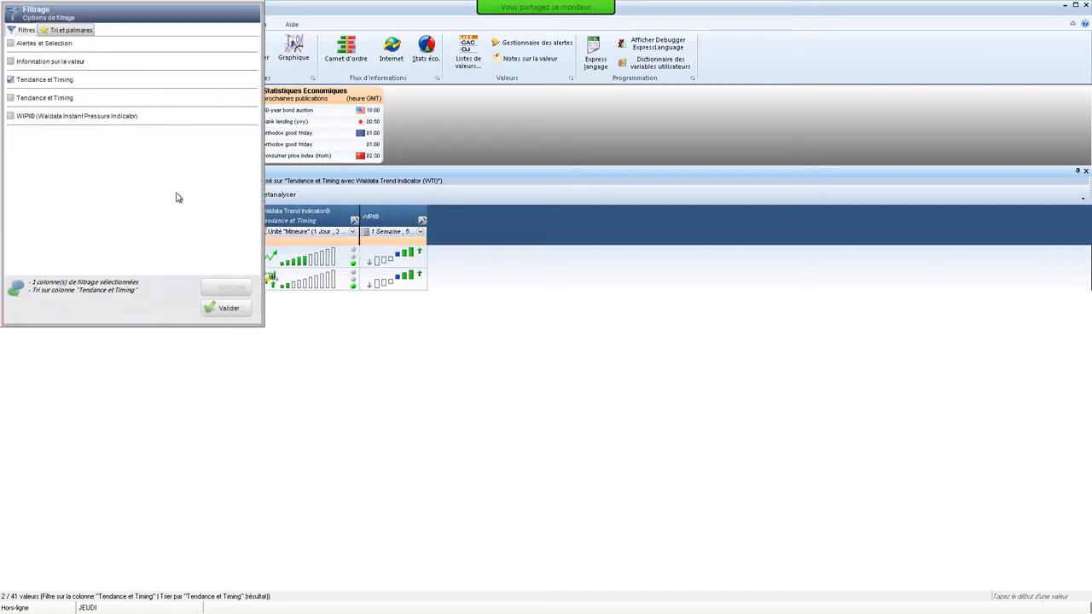
left_click(11, 99)
left_click(217, 310)
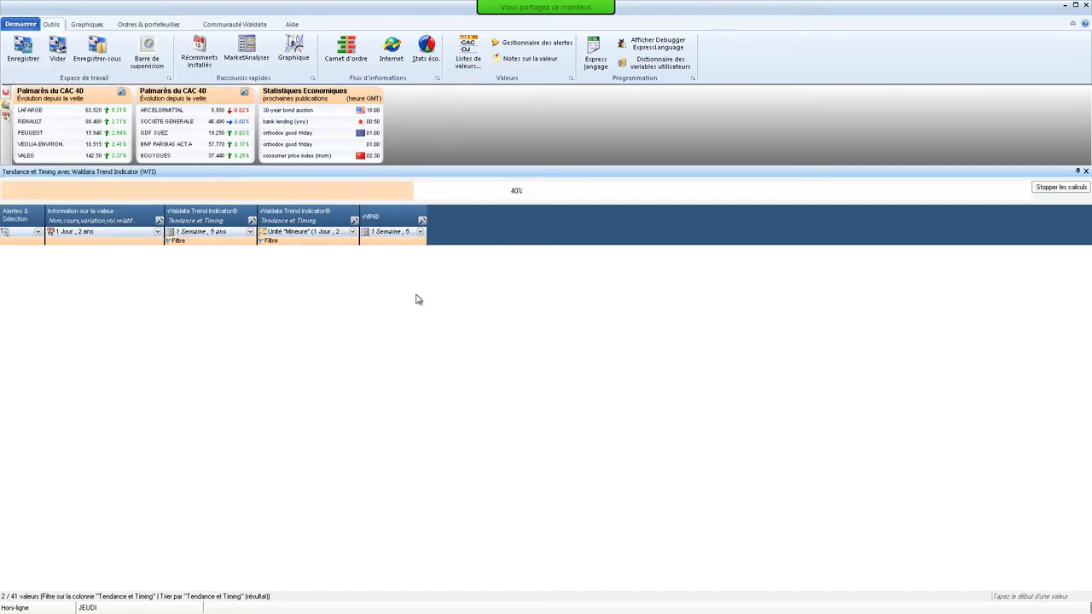
left_click(354, 220)
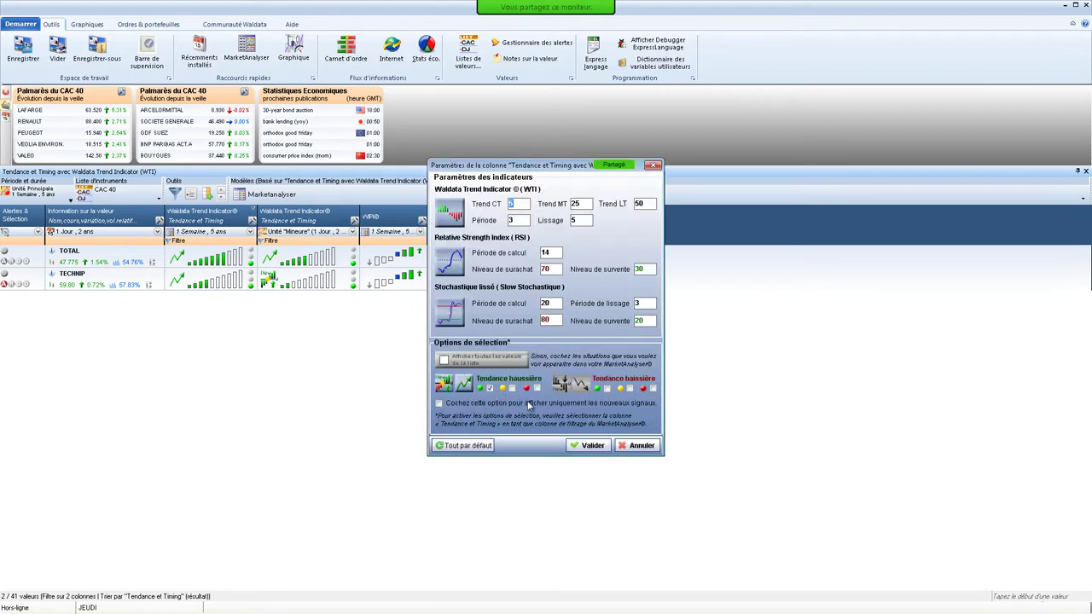
left_click(586, 447)
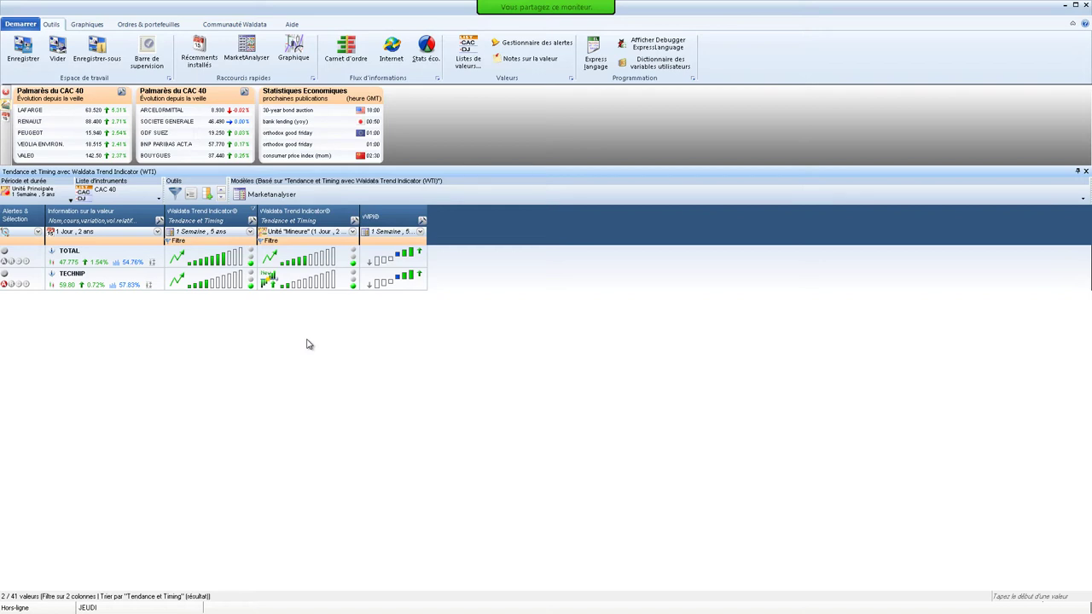
Select Total and Technip in the filtered results and create a new list named "MA LISTE DU JOUR" from them
left_click(6, 257)
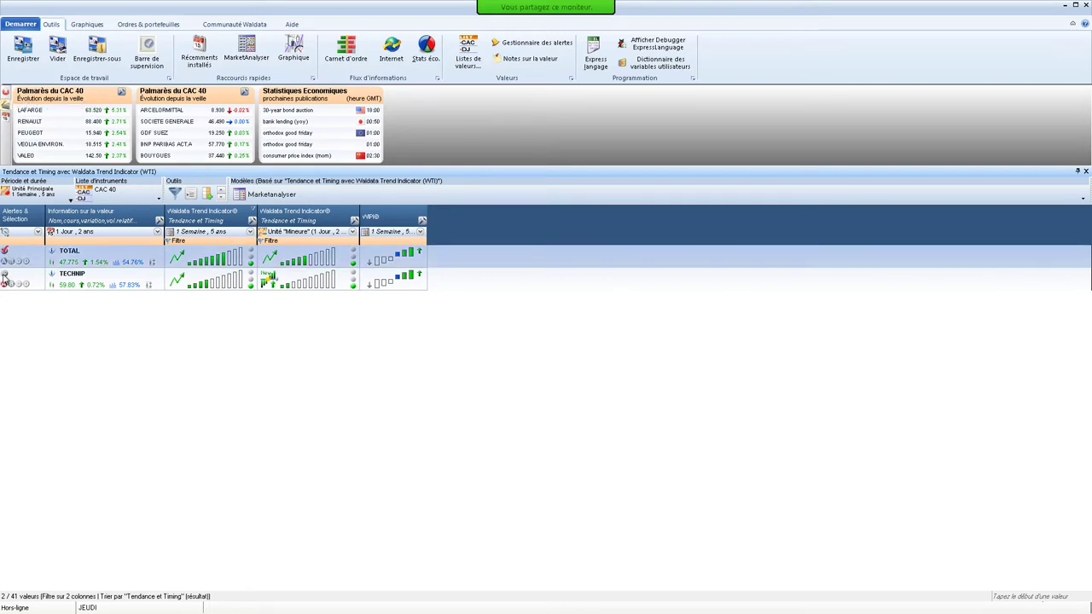
left_click(5, 279)
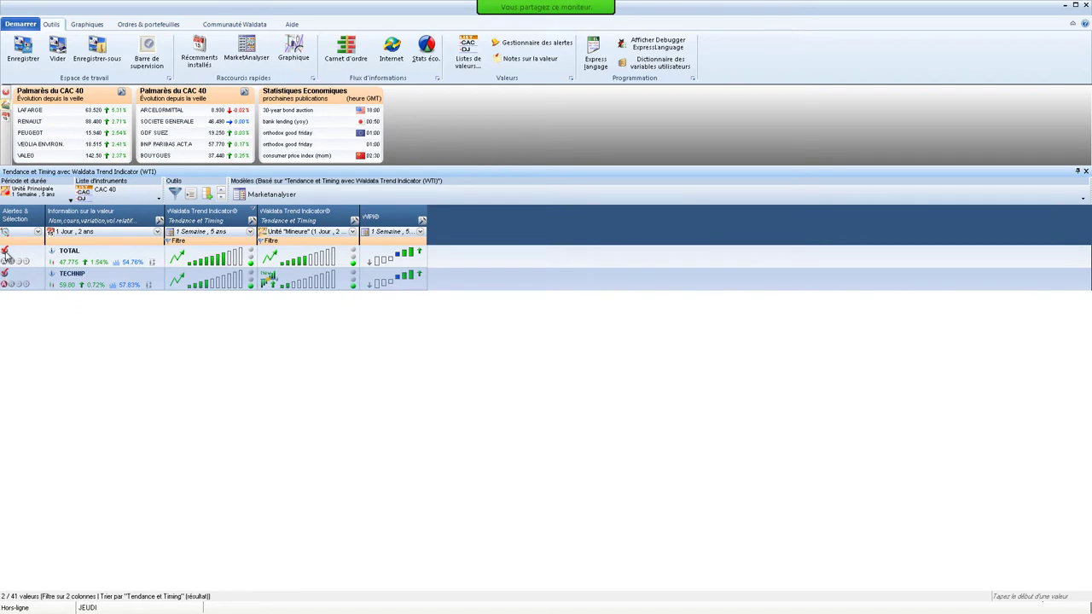
right_click(7, 256)
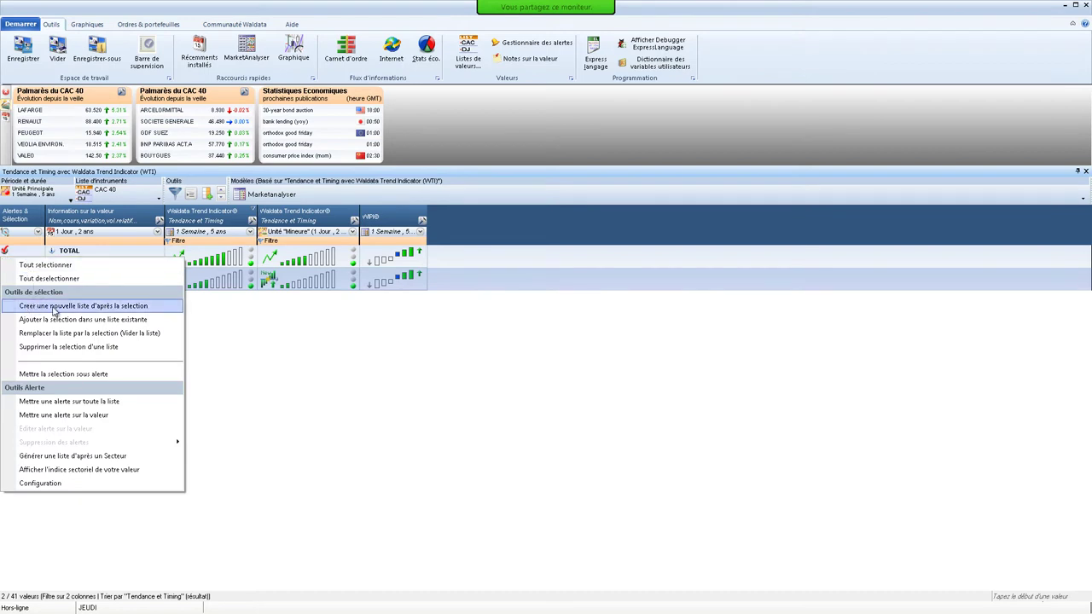
left_click(112, 307)
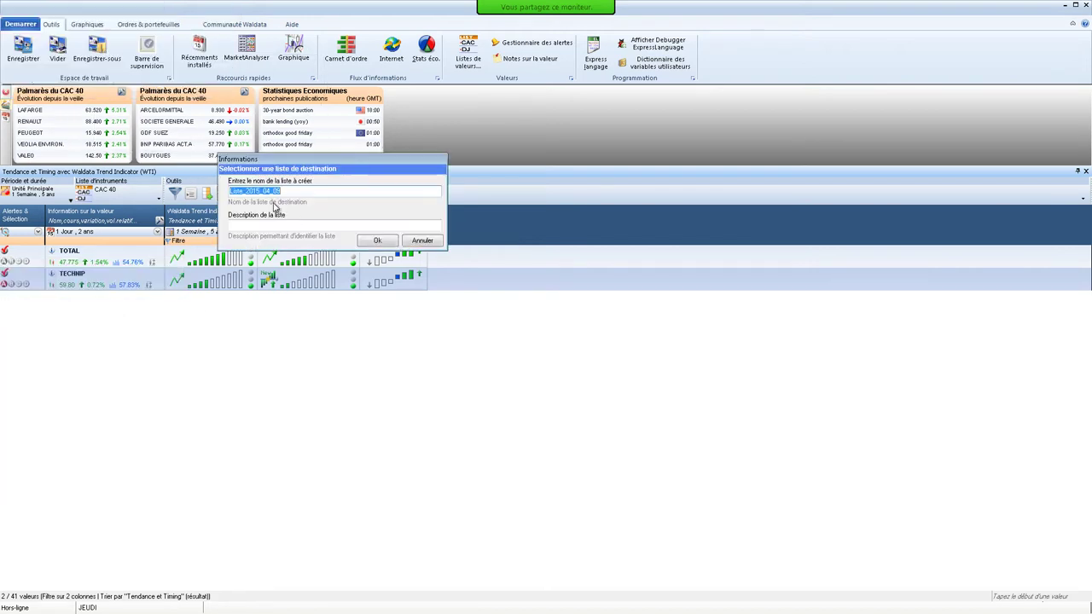
type("MA LISTRE")
key("BackSpace")
key("BackSpace")
type("E DU JOUR")
left_click(381, 243)
left_click(622, 301)
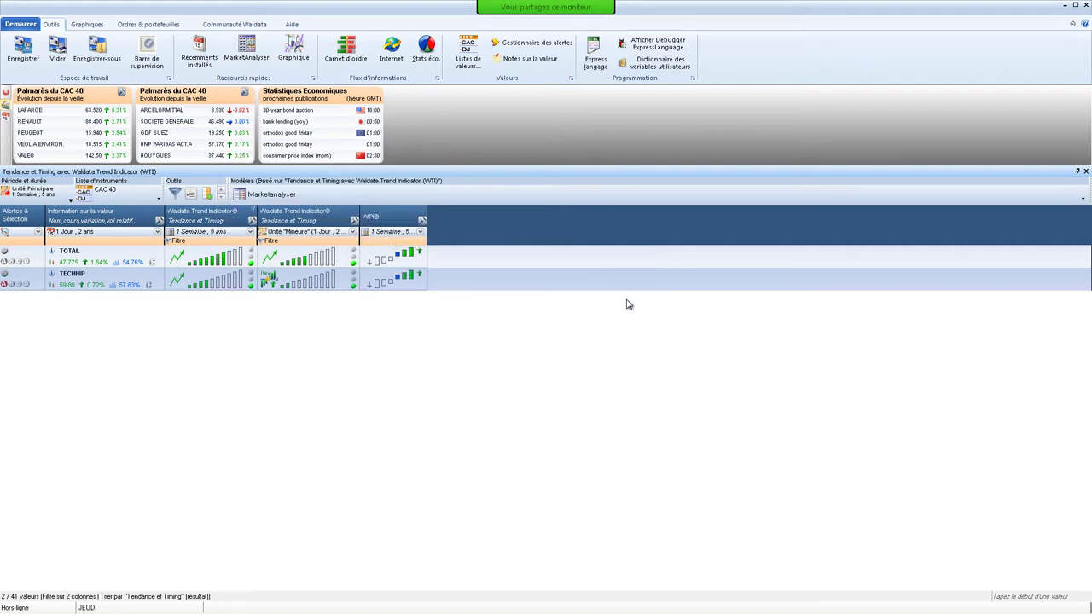
Turn off filtering on both Tendance et Timing columns of the MarketAnalyser
left_click(175, 194)
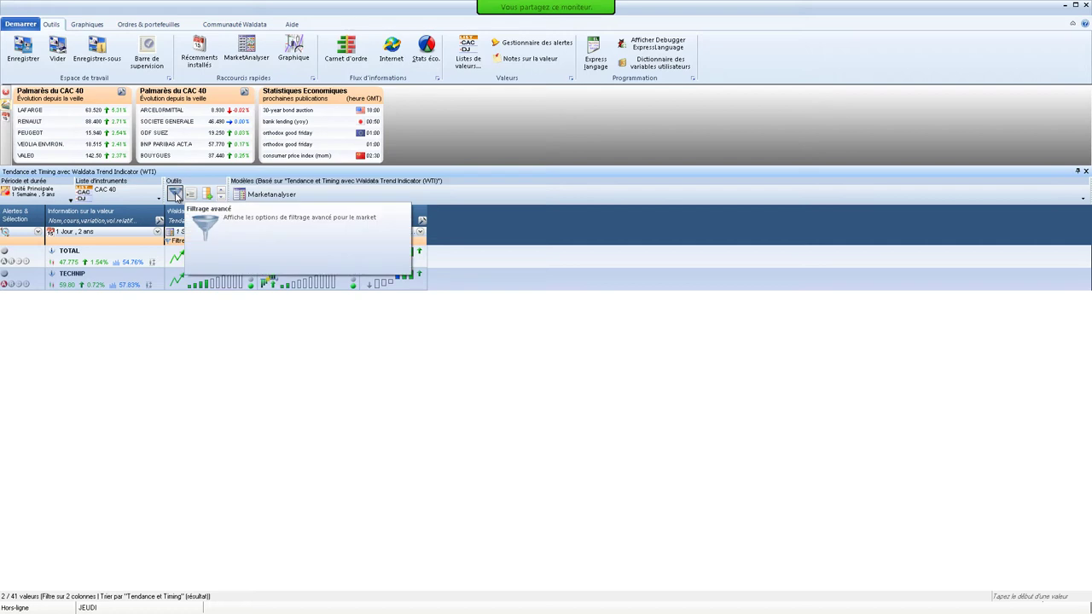
left_click(12, 99)
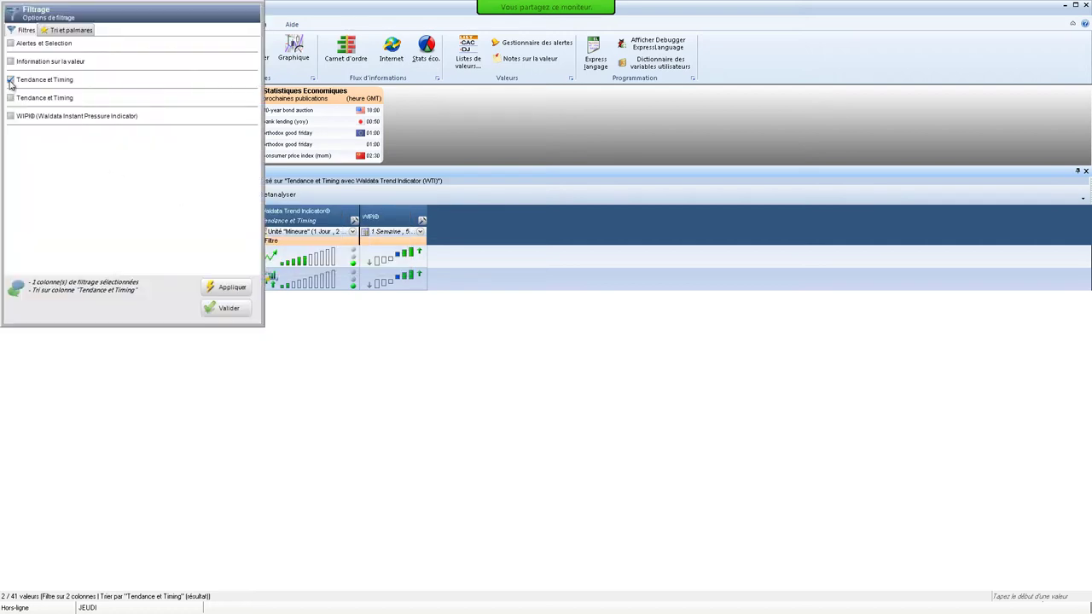
left_click(226, 308)
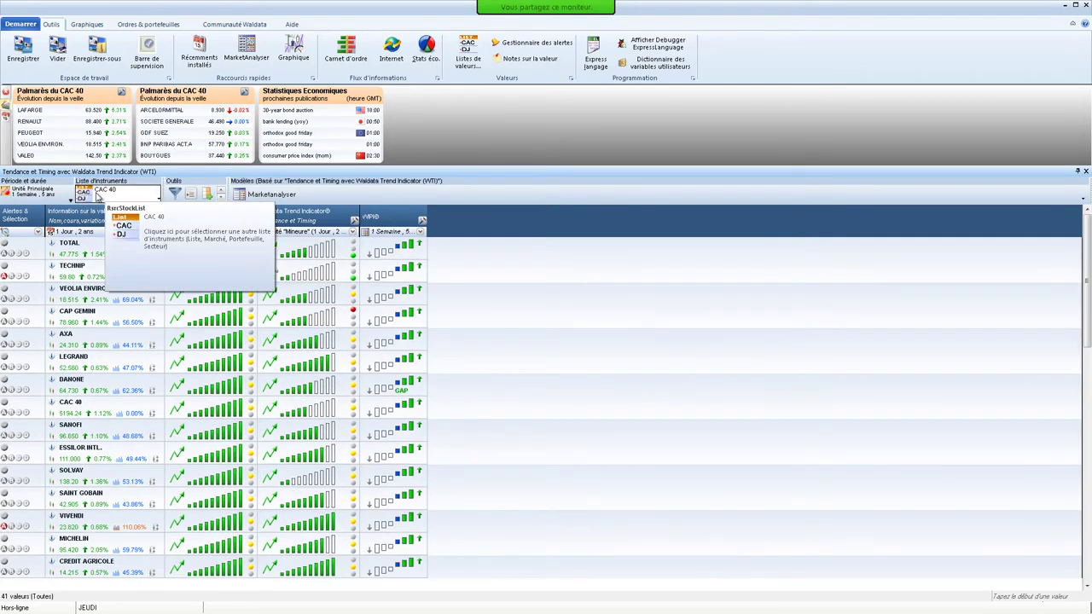
Switch the MarketAnalyser's instrument list to the personal list MA LISTE DU JOUR
left_click(98, 198)
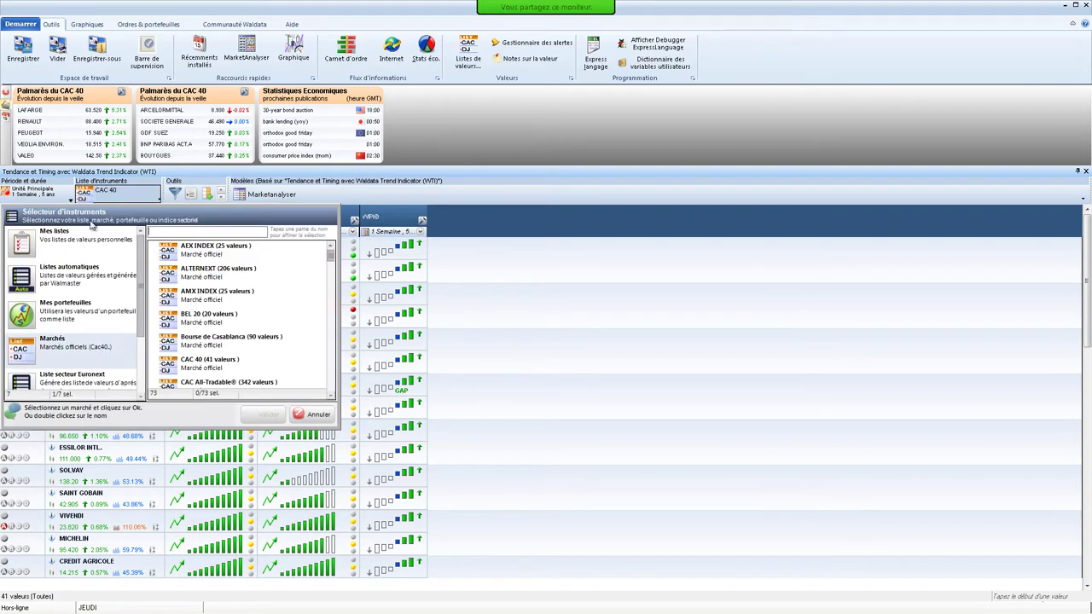
left_click(62, 254)
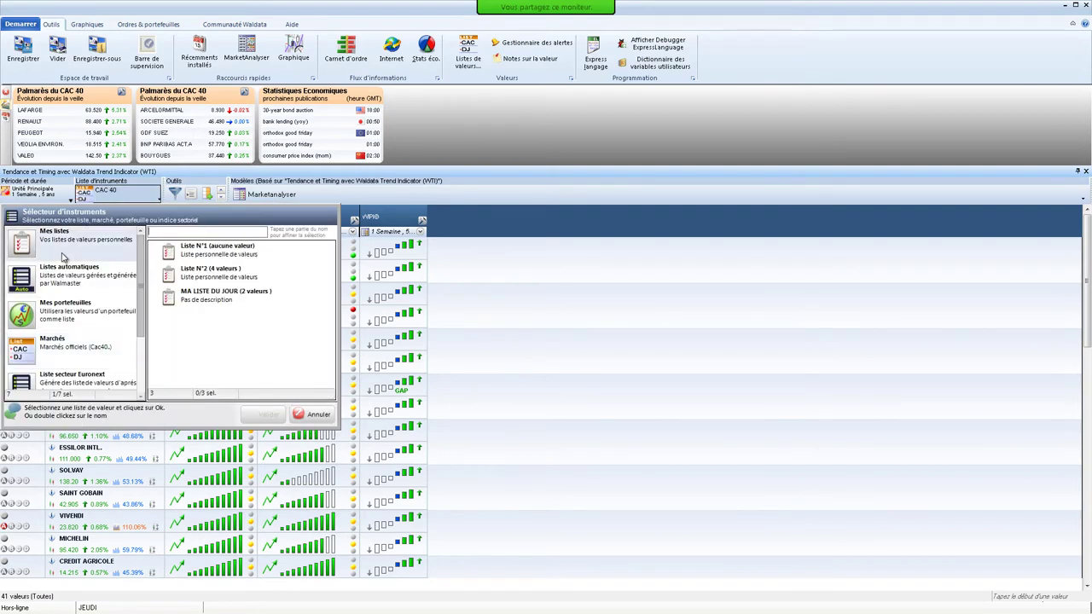
left_click(203, 299)
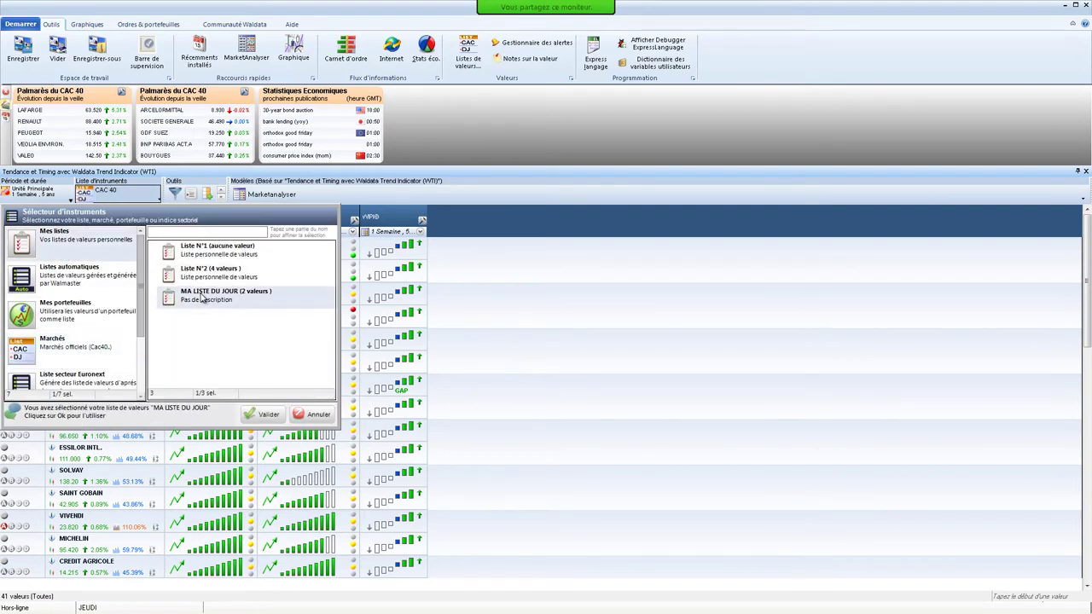
left_click(266, 413)
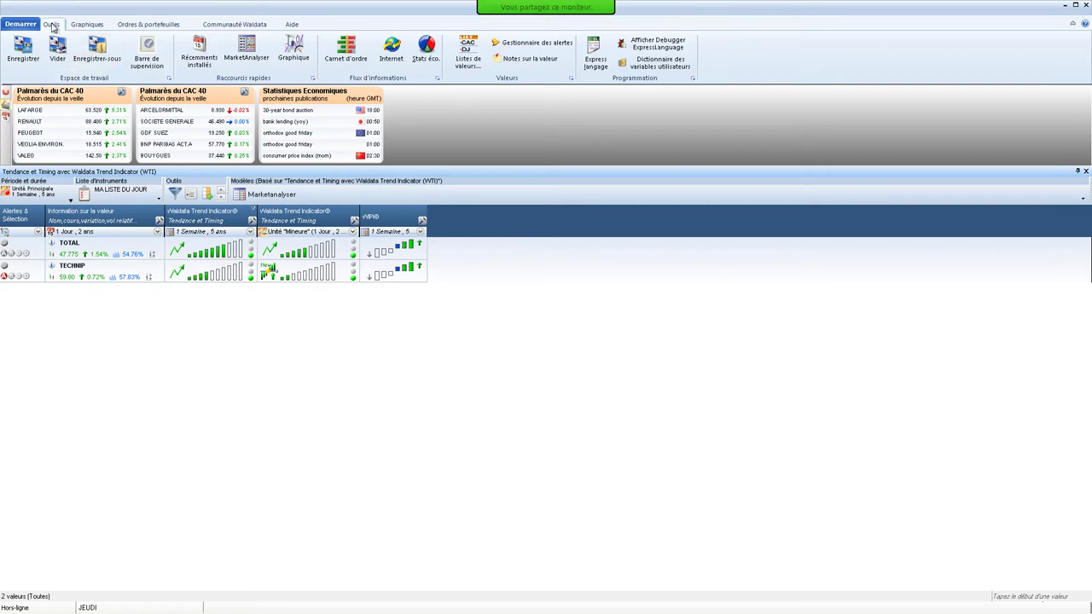
left_click(300, 58)
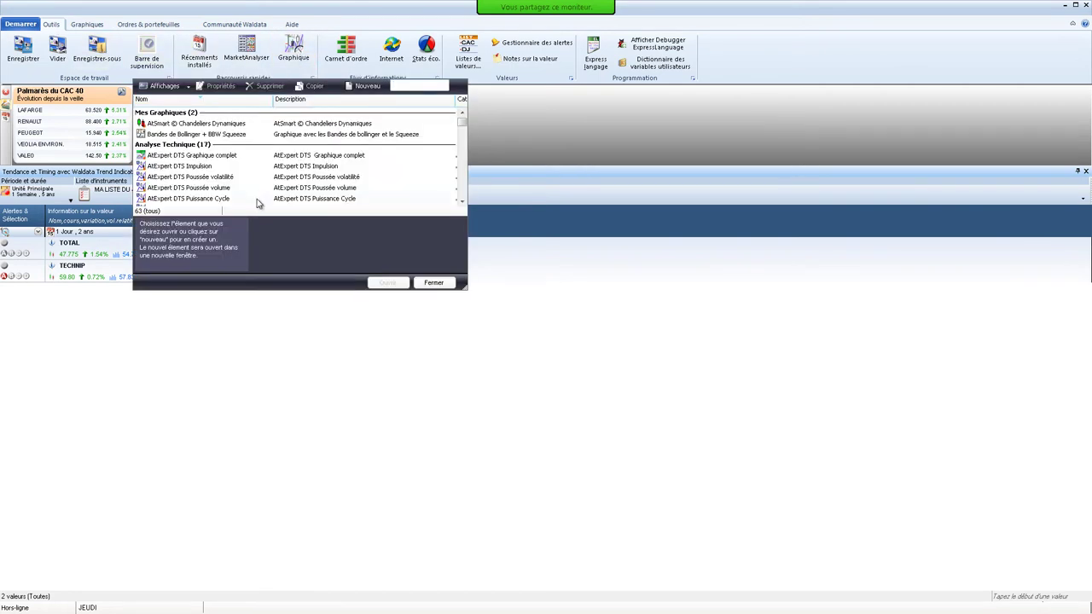
mouse_move(462, 122)
left_mouse_down()
mouse_move(466, 198)
mouse_move(459, 135)
left_mouse_up()
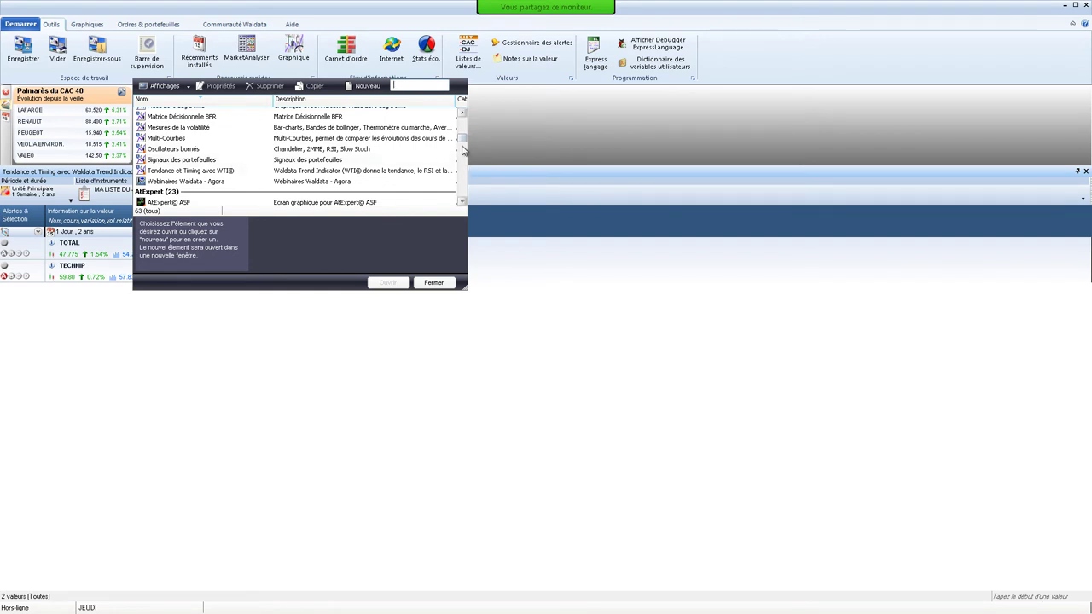
mouse_move(461, 140)
left_mouse_down()
mouse_move(469, 198)
mouse_move(462, 124)
left_mouse_up()
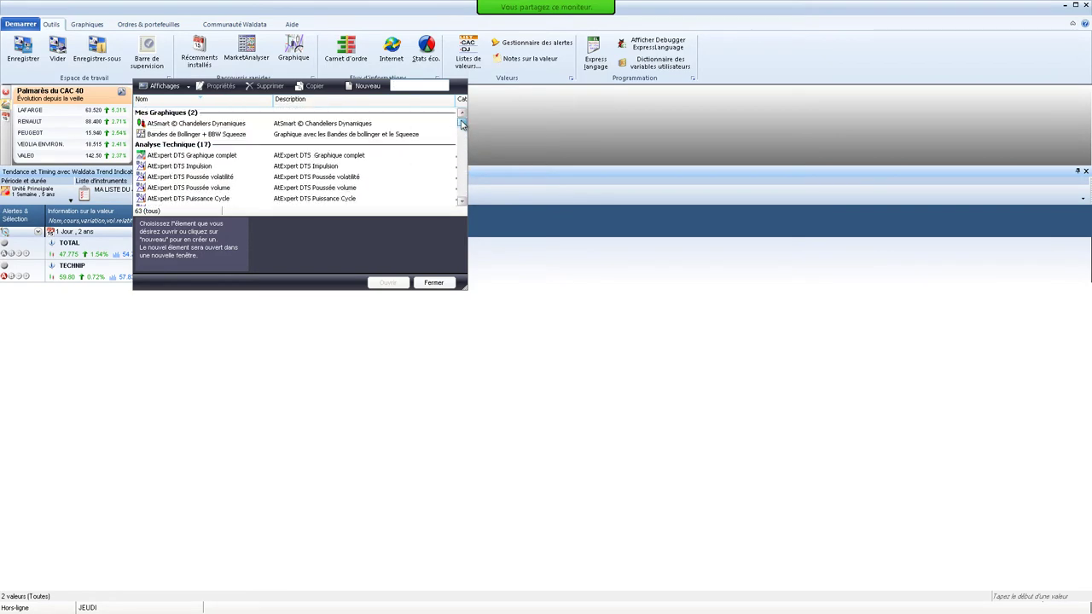
left_click(183, 135)
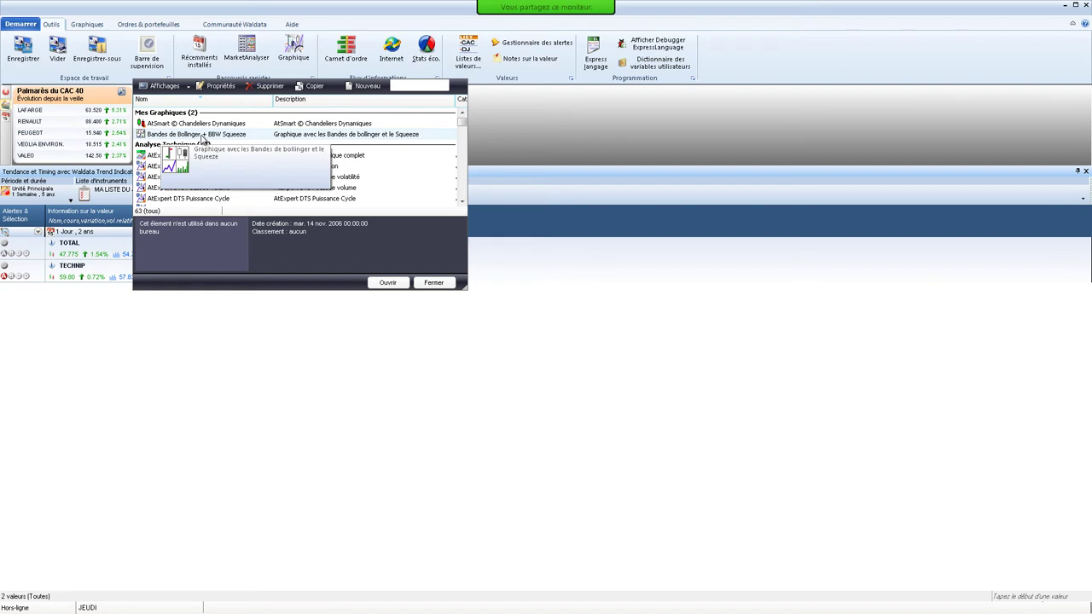
left_click(388, 284)
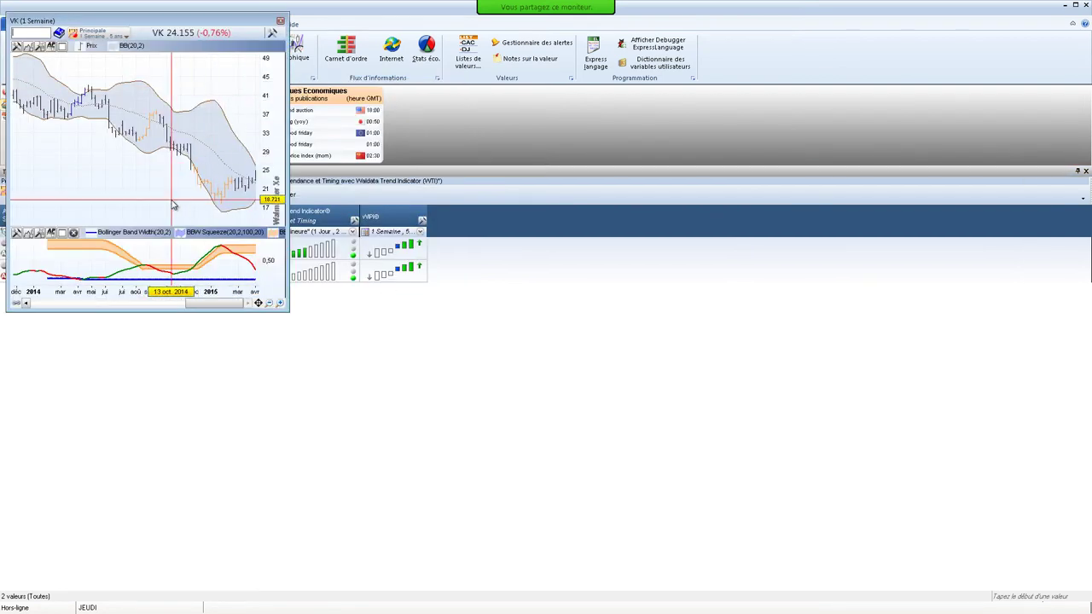
left_click(280, 20)
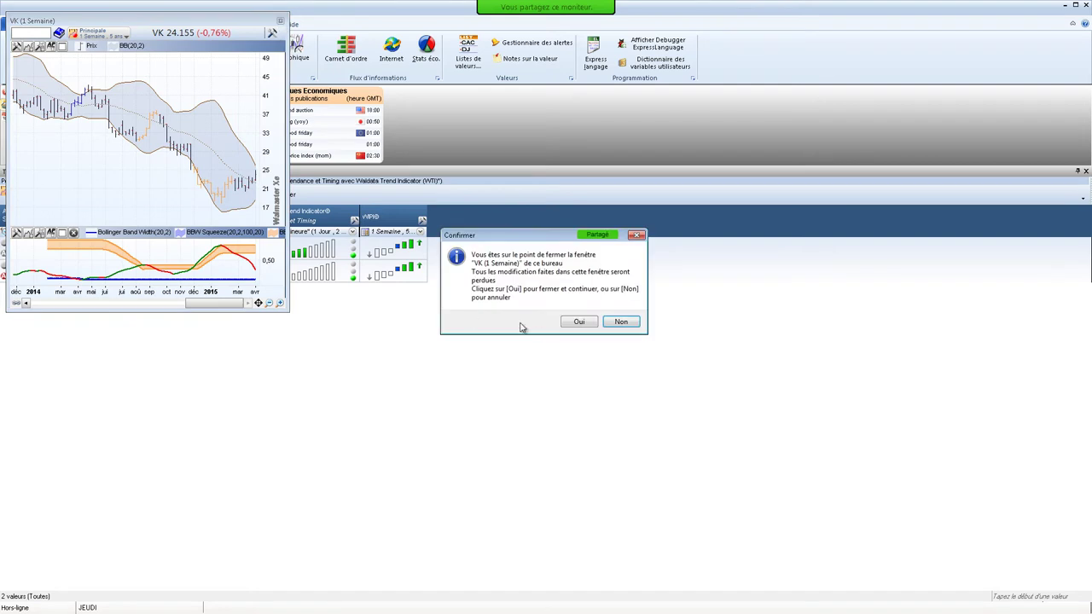
left_click(578, 323)
Open the predefined technical analysis chart "Indicateurs de tendance" from the chart library
left_click(293, 50)
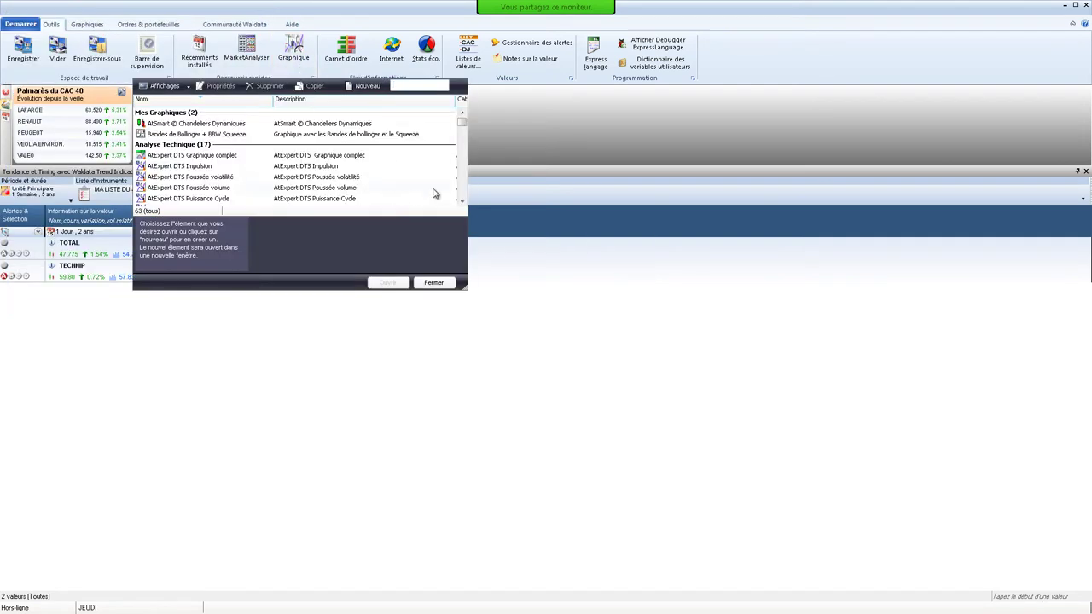
left_click_drag(464, 124, 464, 134)
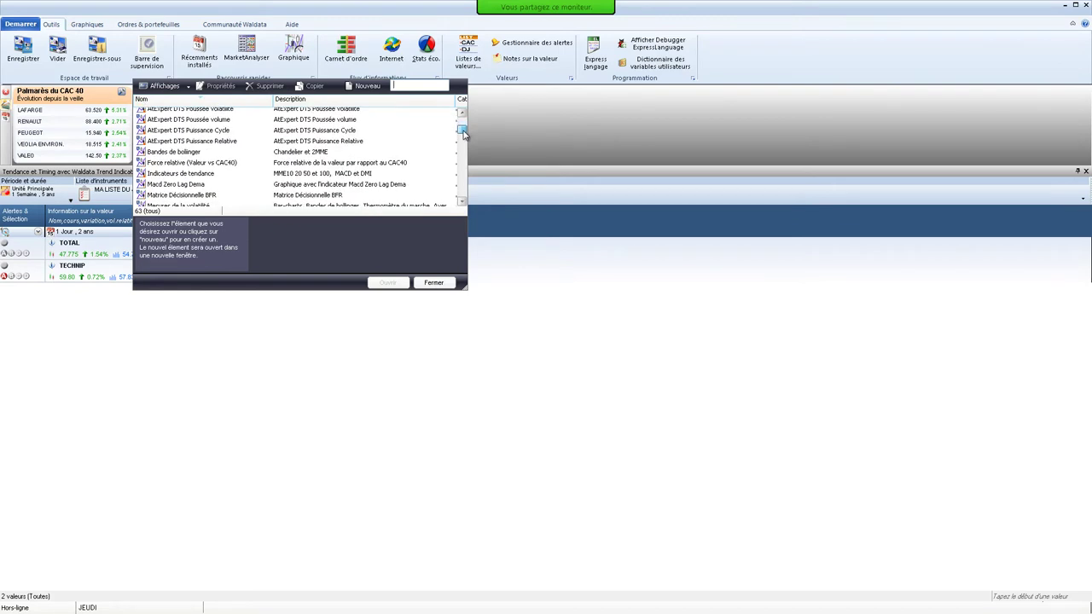
left_click(228, 175)
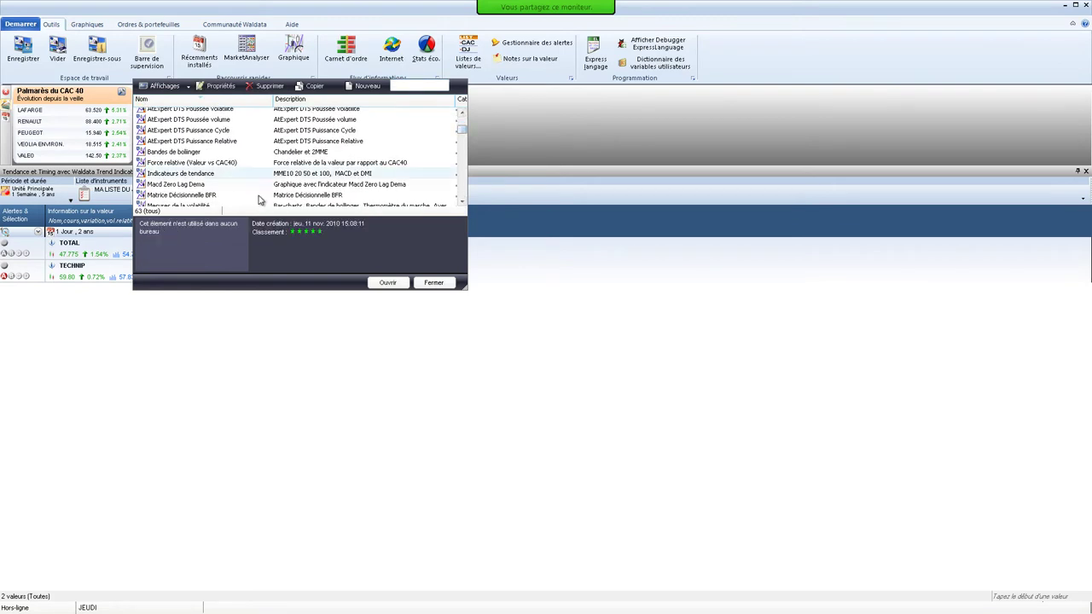
left_click(384, 283)
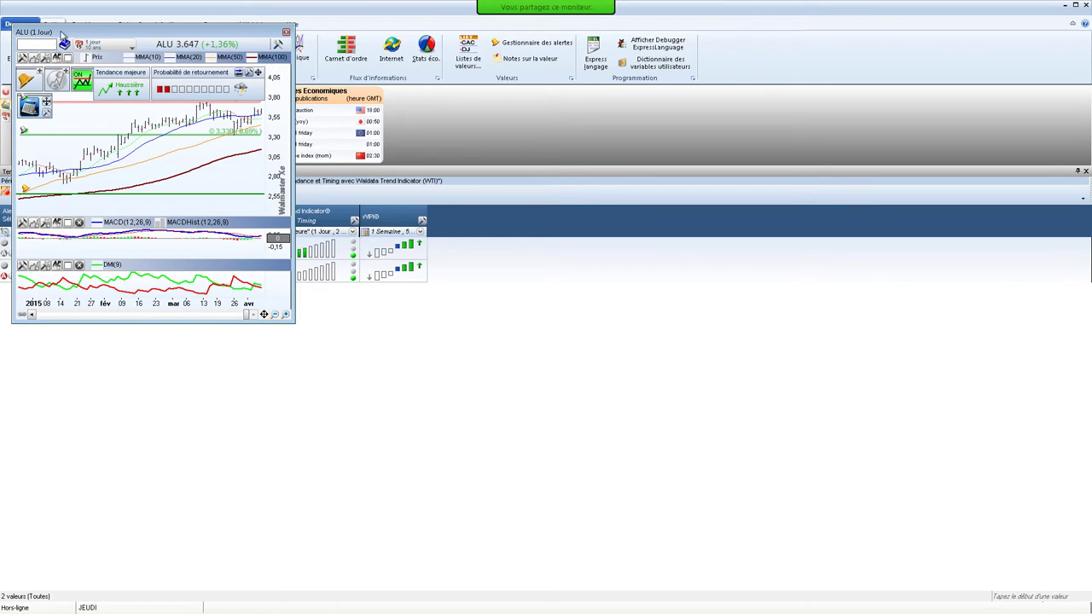
Dock the Alcatel-Lucent chart to the right of the MarketAnalyser and widen it up to the edge of the WIPI column
left_click_drag(81, 32, 568, 386)
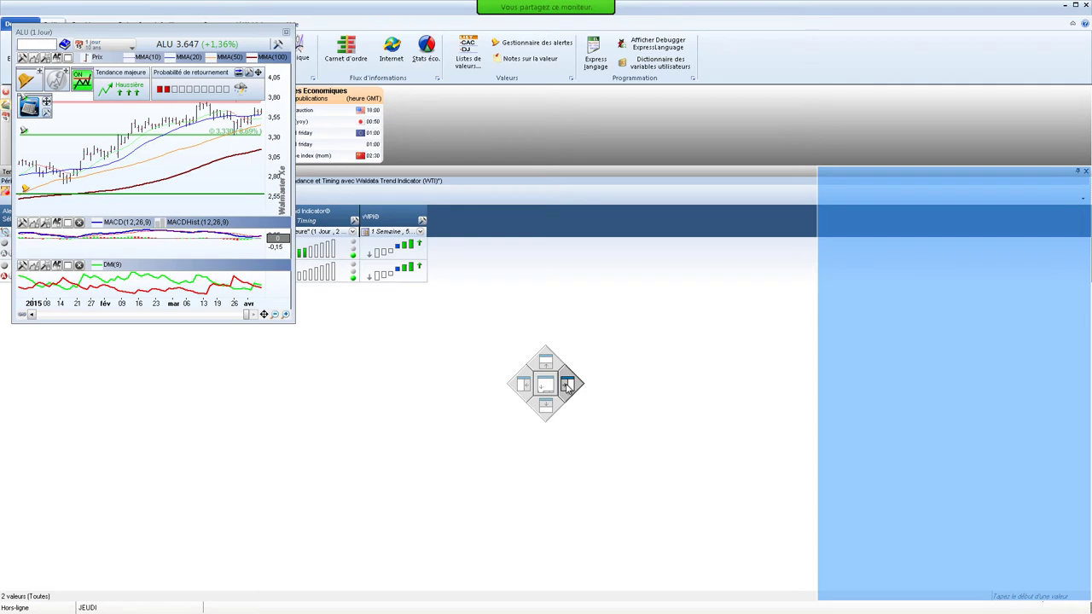
left_click_drag(566, 384, 567, 384)
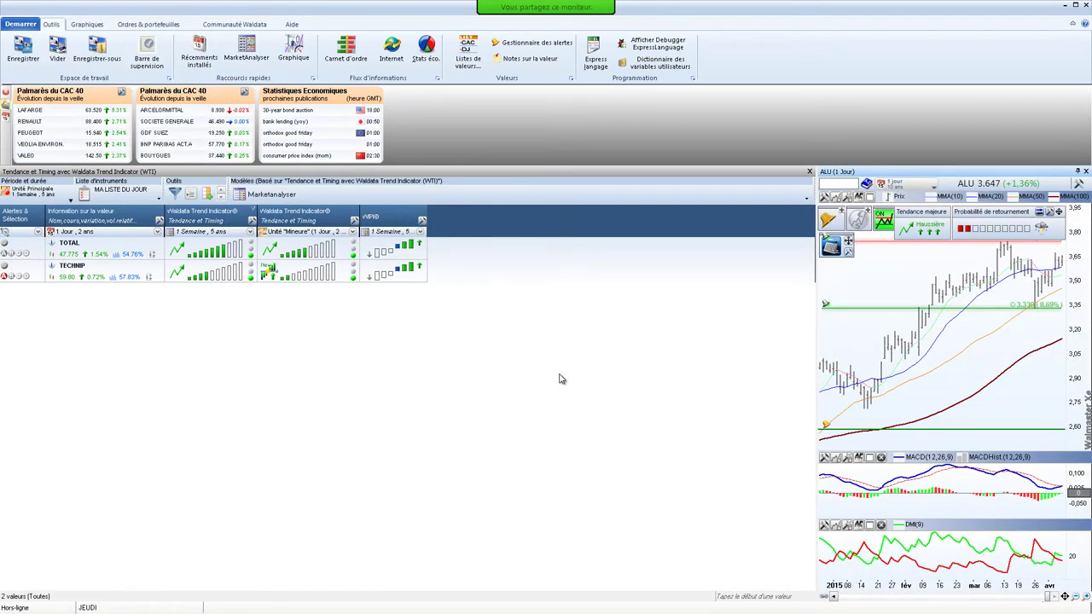
left_click_drag(816, 182, 450, 180)
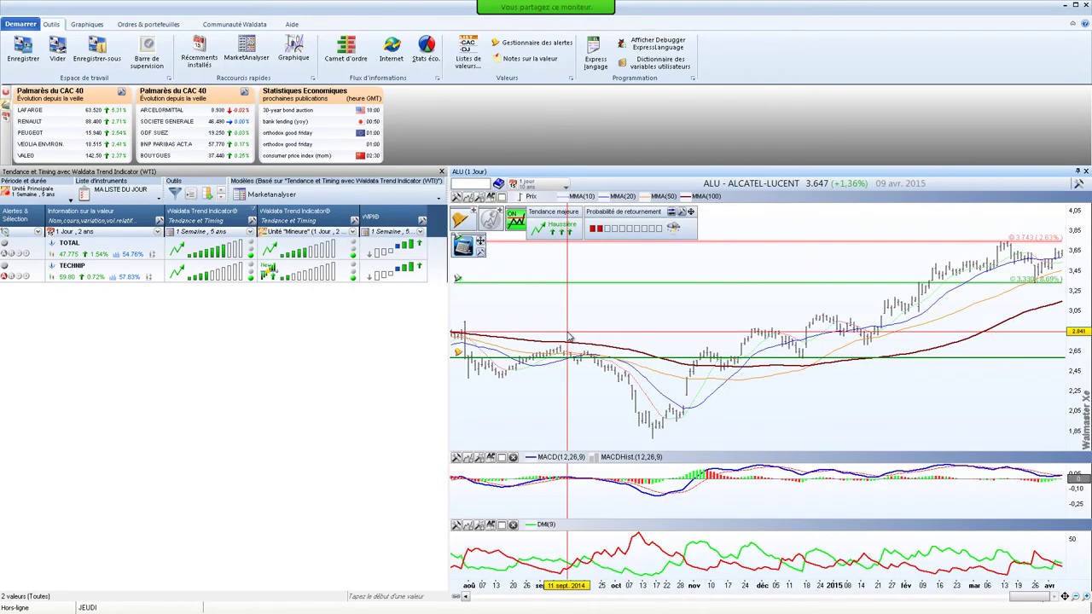
Remove the Probabilité de retournement, Signaux Achats / Ventes portefeuilles and ChartExpert Lite visual assistants from the chart
left_click(490, 197)
left_click(260, 103)
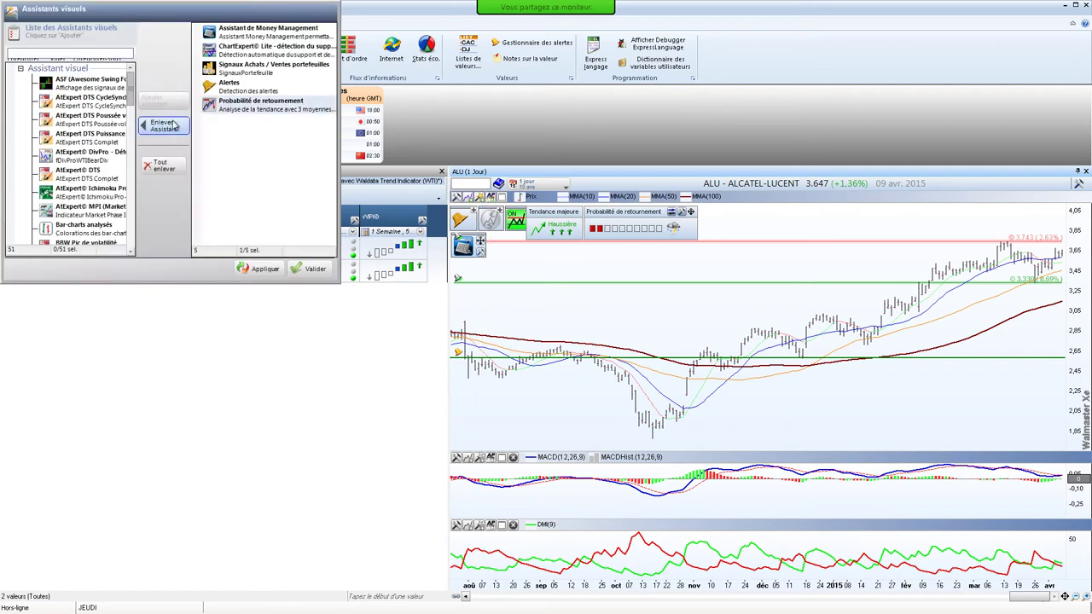
left_click(174, 126)
left_click(265, 68)
left_click(164, 126)
left_click(228, 58)
left_click(164, 126)
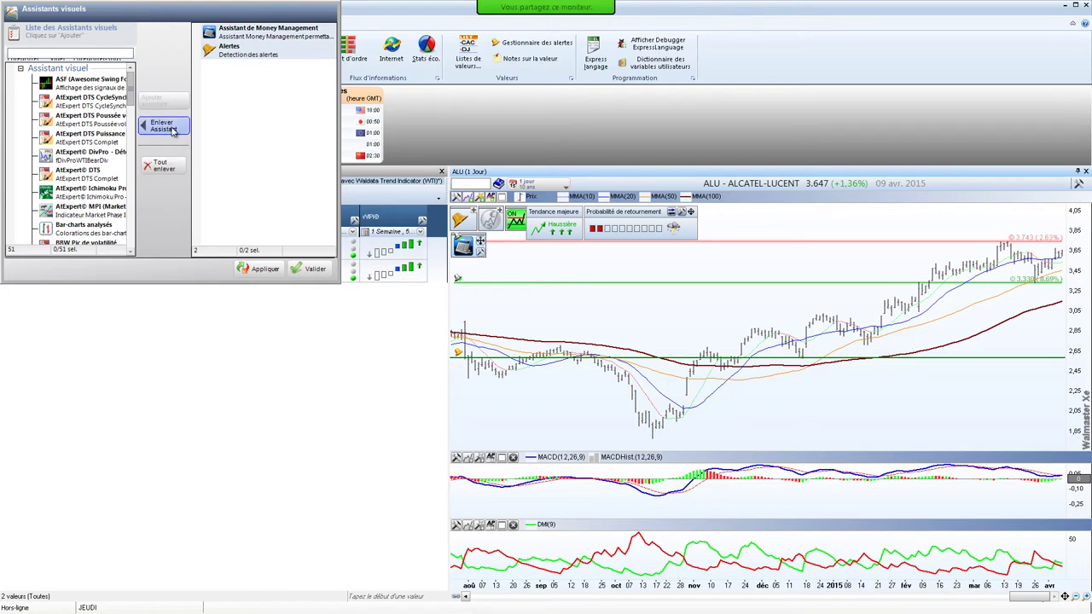
left_click(315, 269)
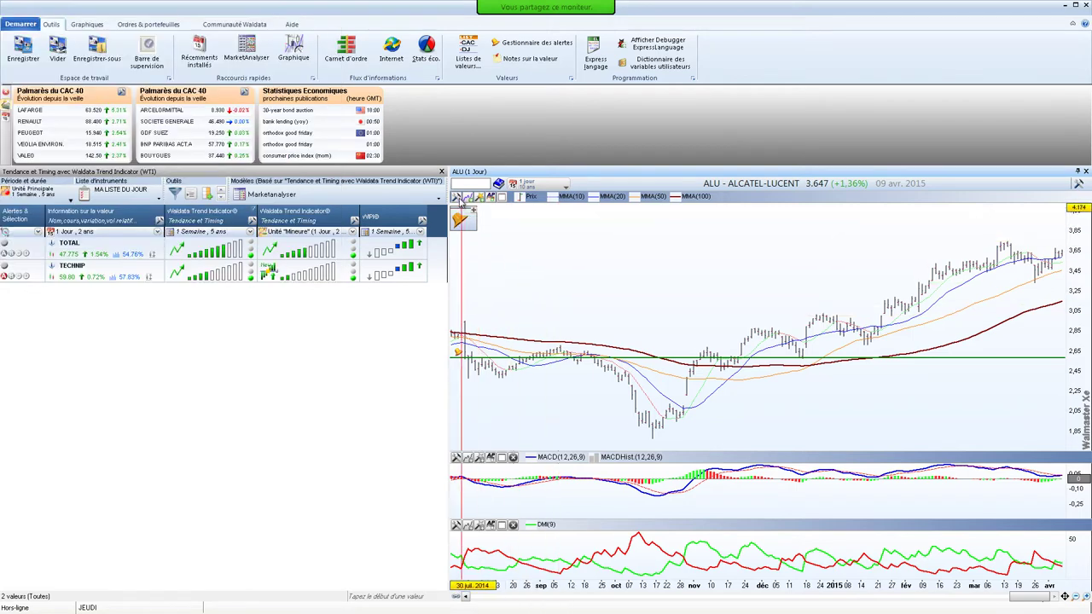
Change the Alcatel-Lucent price representation from bars to candlesticks (chandelier) in the chart properties
left_click(462, 199)
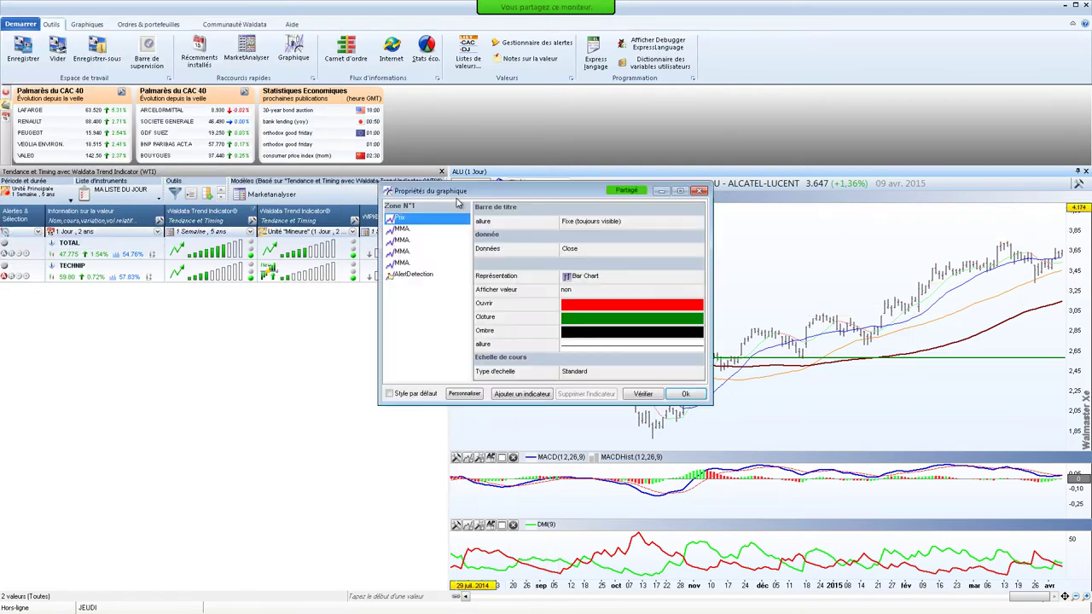
left_click(577, 279)
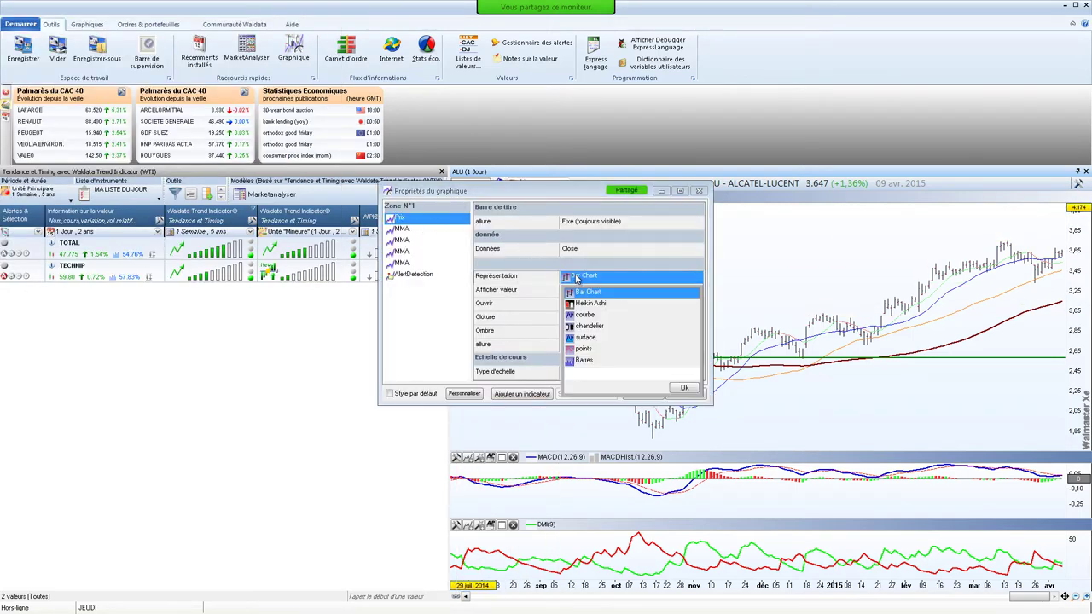
left_click(584, 328)
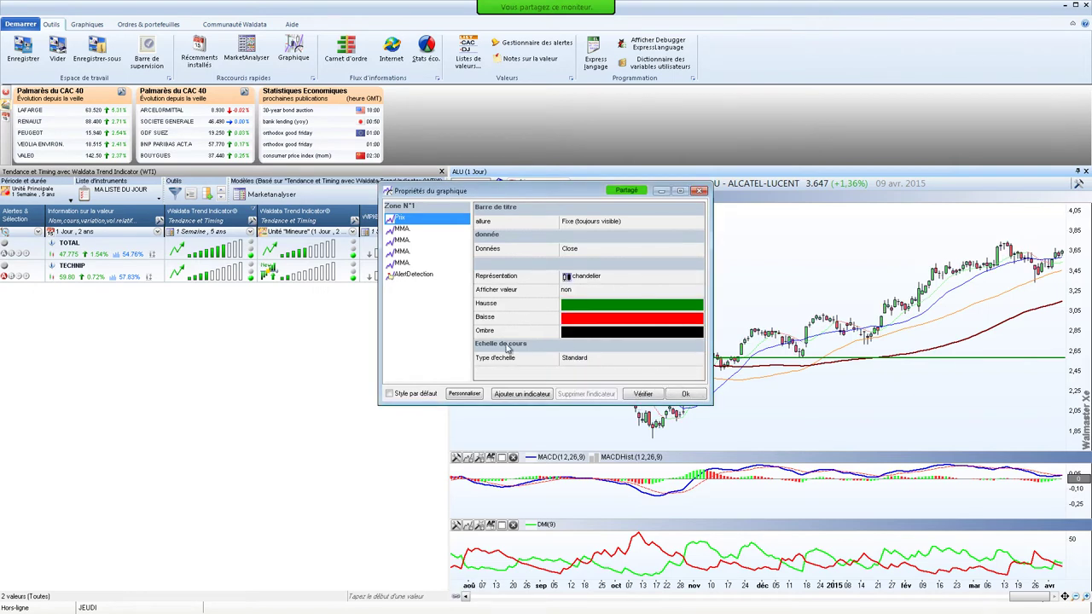
Delete all four MMA moving averages from the price zone and validate the chart properties
left_click(408, 263)
left_click(576, 395)
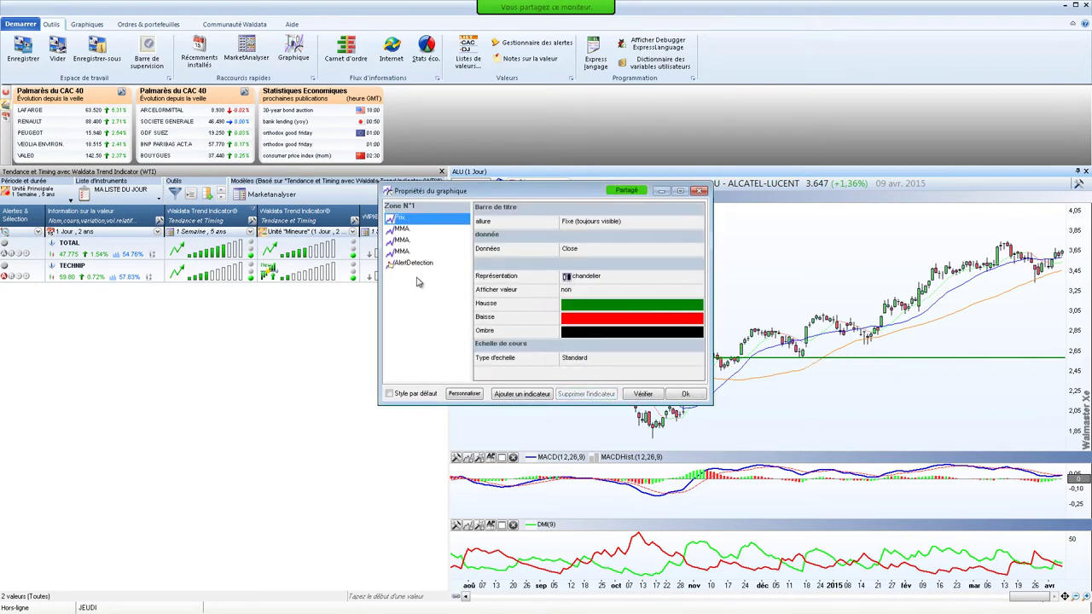
left_click(401, 251)
left_click(585, 394)
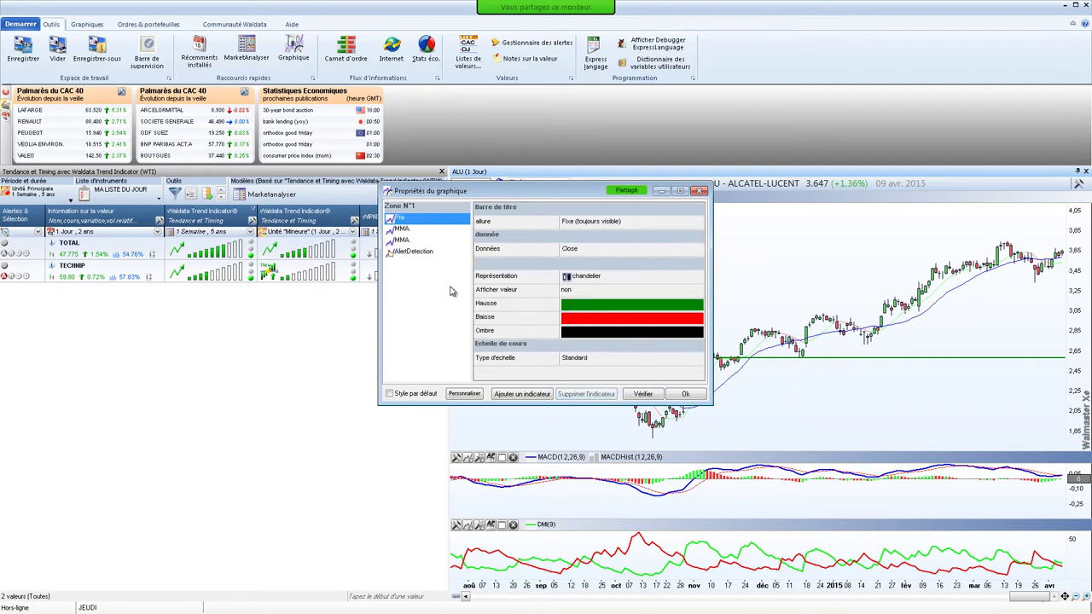
left_click(403, 240)
left_click(585, 395)
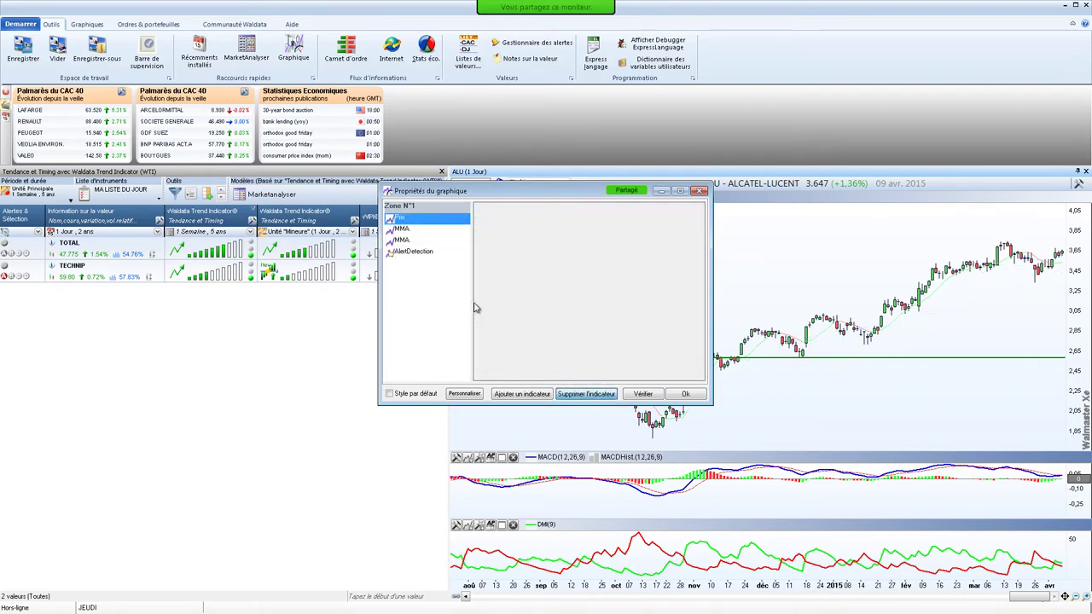
left_click(403, 229)
left_click(586, 395)
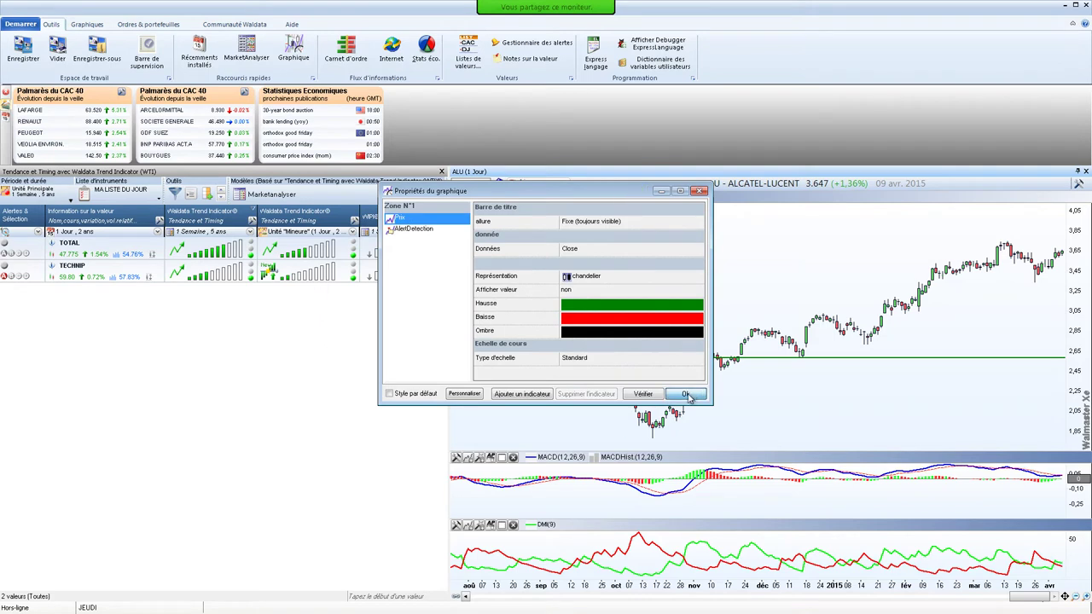
left_click(688, 395)
Remove the MACD and DM indicator zones and delete the green horizontal line from the price chart
left_click(513, 458)
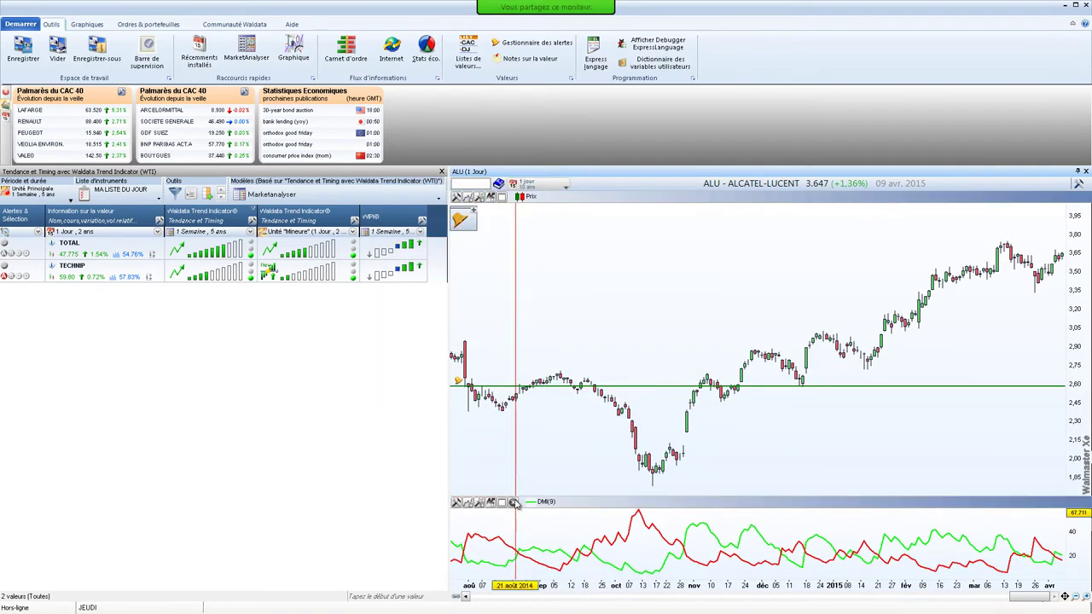
left_click(512, 502)
left_click_drag(793, 418, 698, 388)
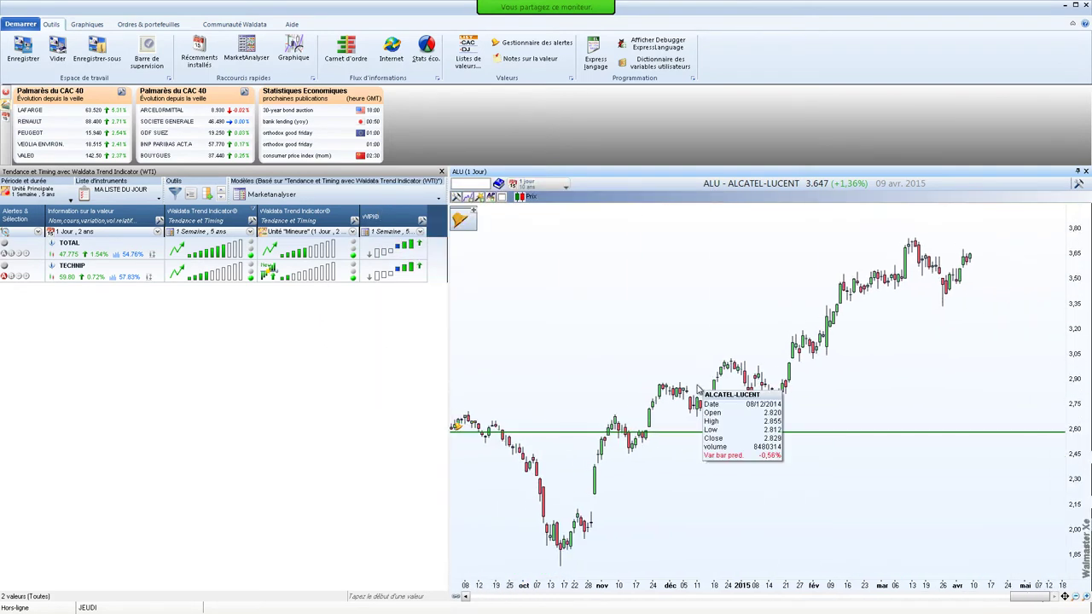
right_click(461, 430)
left_click(501, 472)
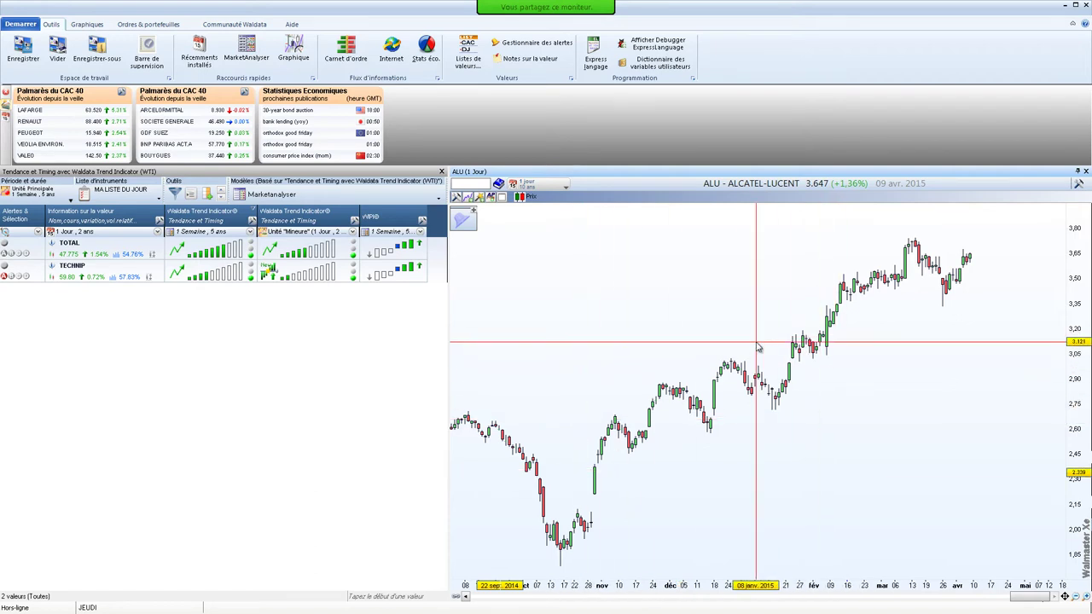
Search the indicators for "mme" and add an MME exponential moving average to the price zone
left_click(469, 200)
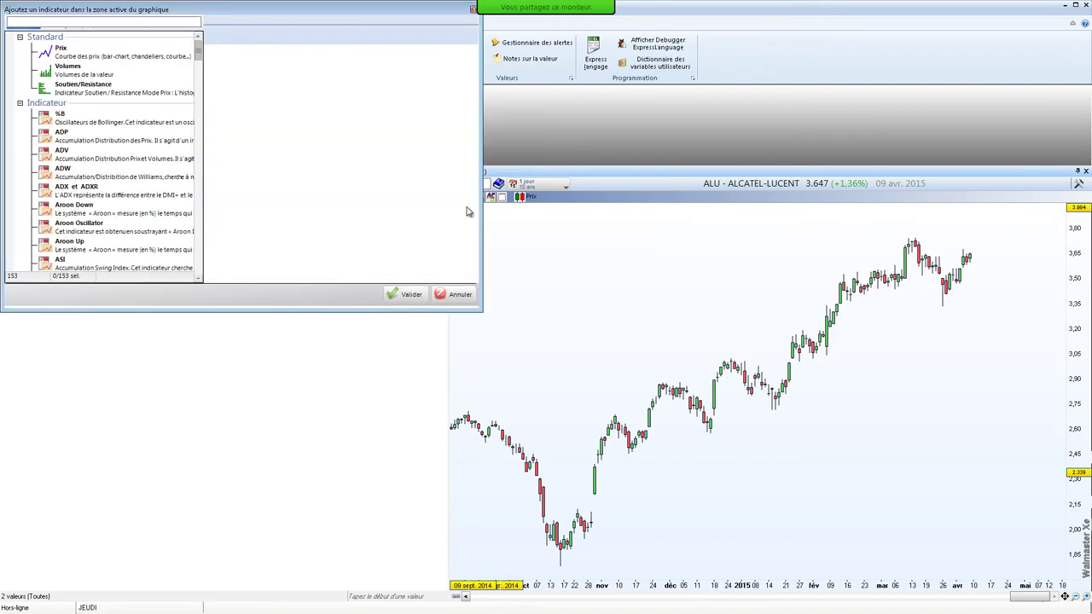
left_click_drag(289, 14, 590, 145)
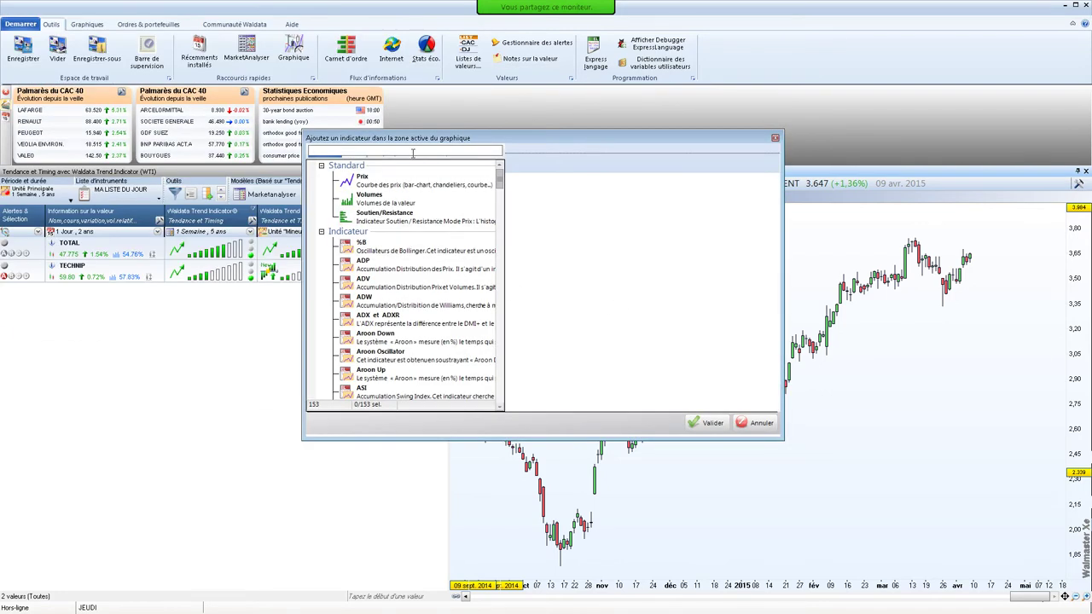
type("mme")
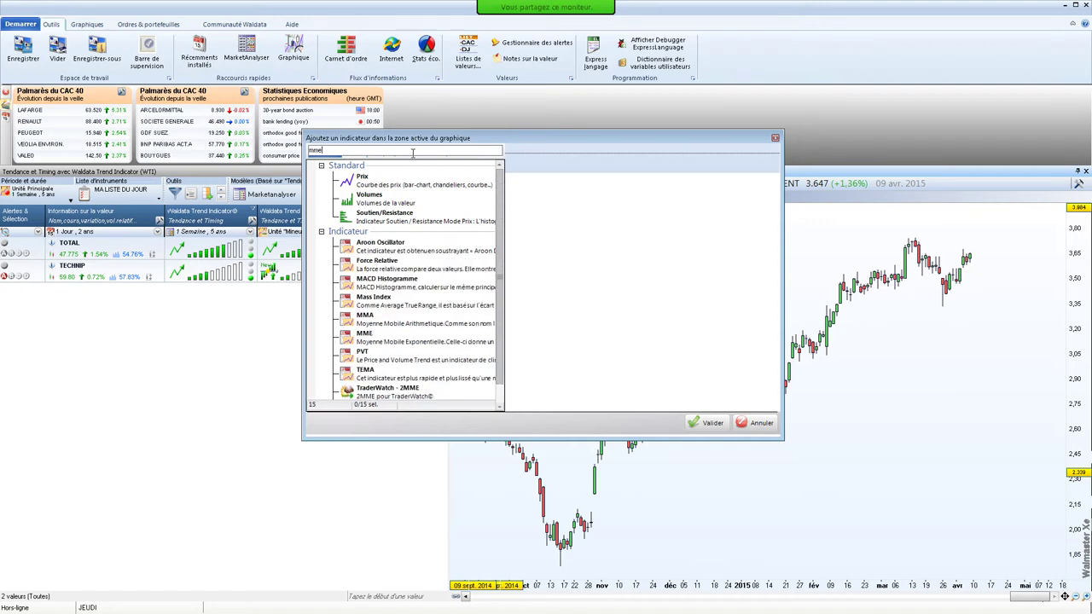
left_click(368, 337)
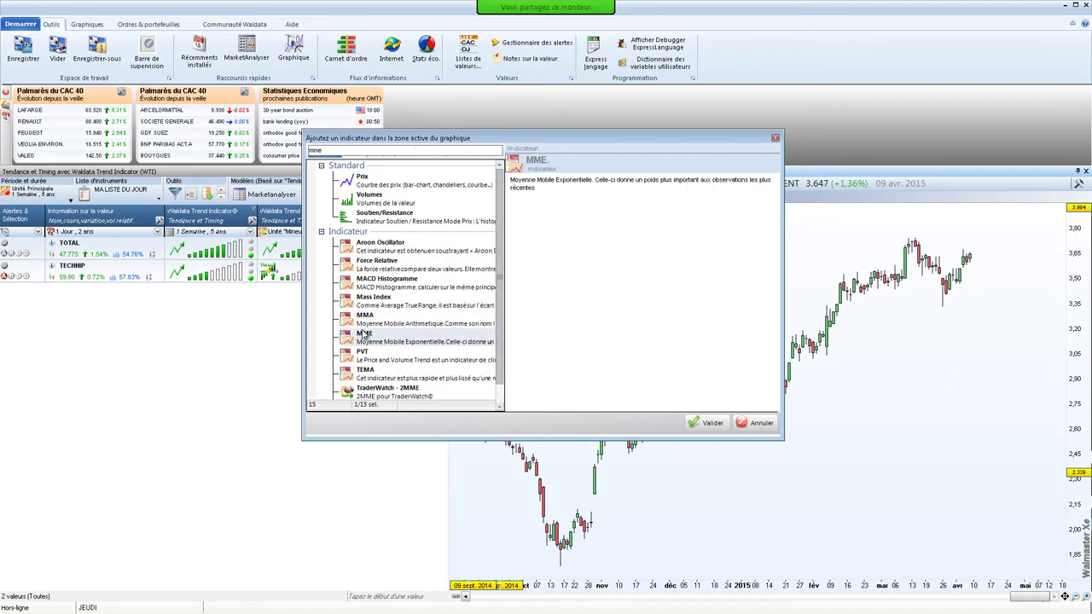
left_click(708, 423)
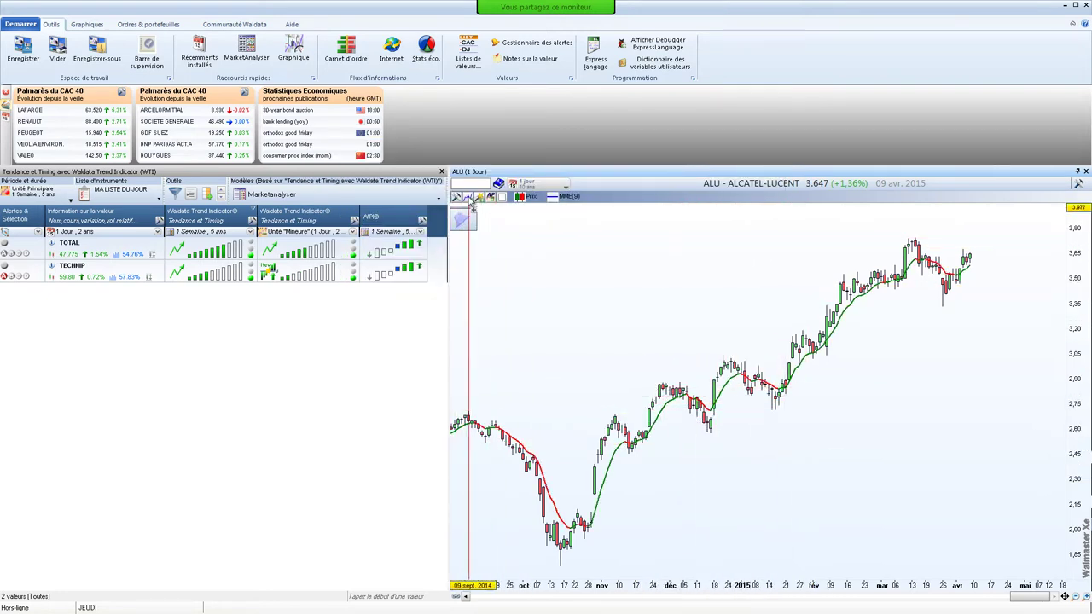
Add a second MME exponential moving average to the same price zone
left_click(470, 198)
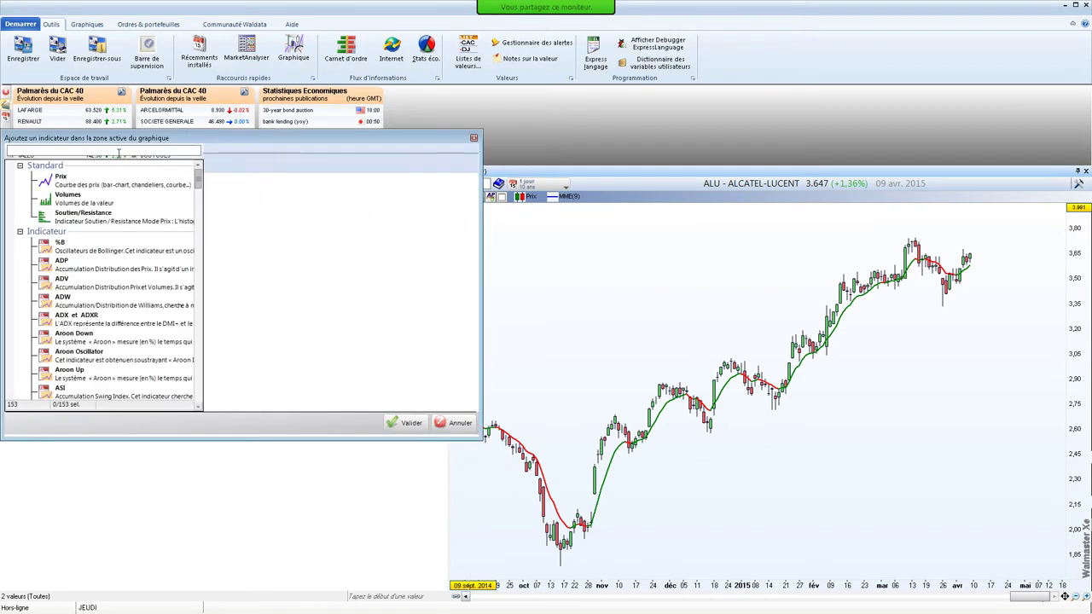
type("mme")
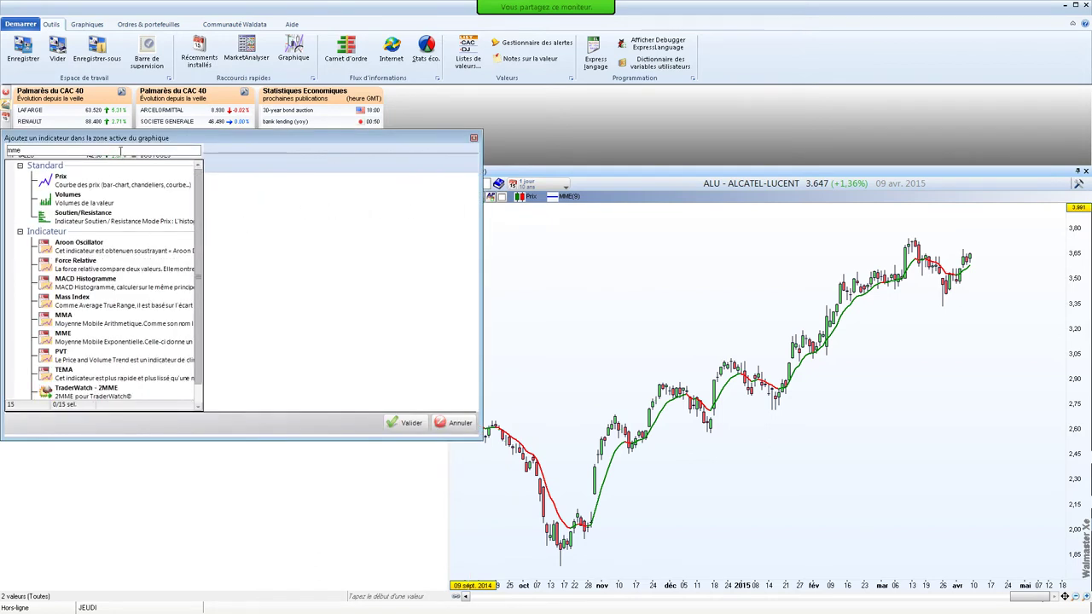
left_click(119, 337)
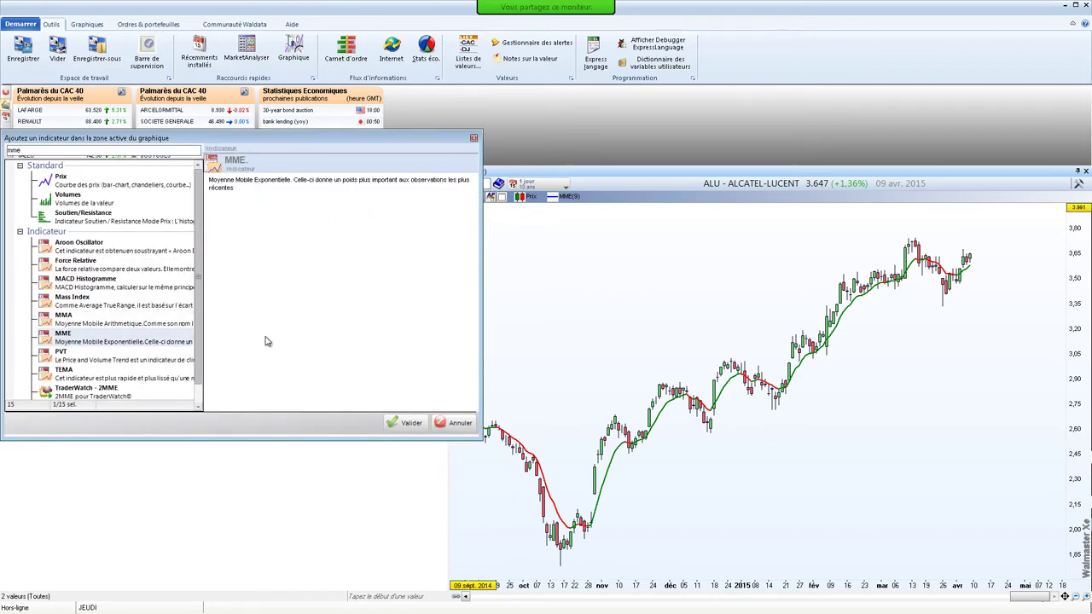
left_click(408, 424)
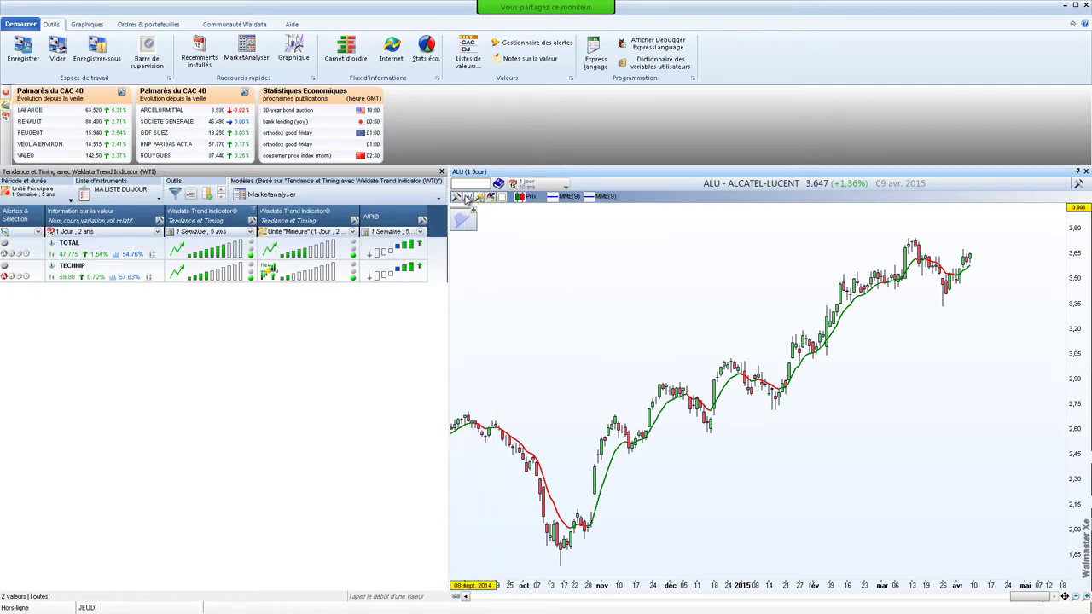
Search the indicators for "bollin" and add Bandes de Bollinger to the price zone
left_click(468, 197)
left_click(190, 150)
type("b")
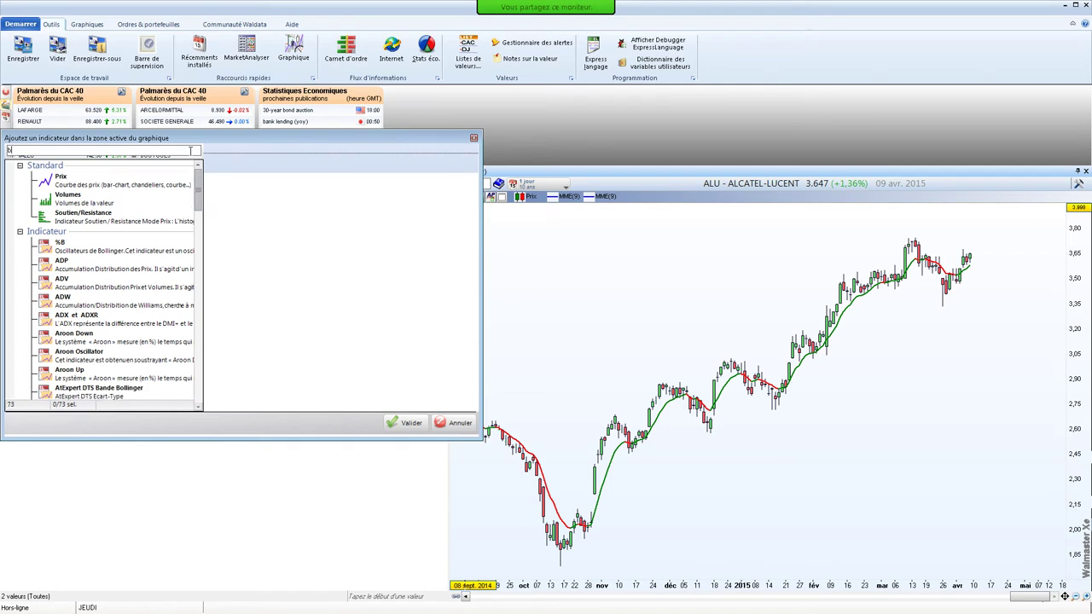
type("ollin")
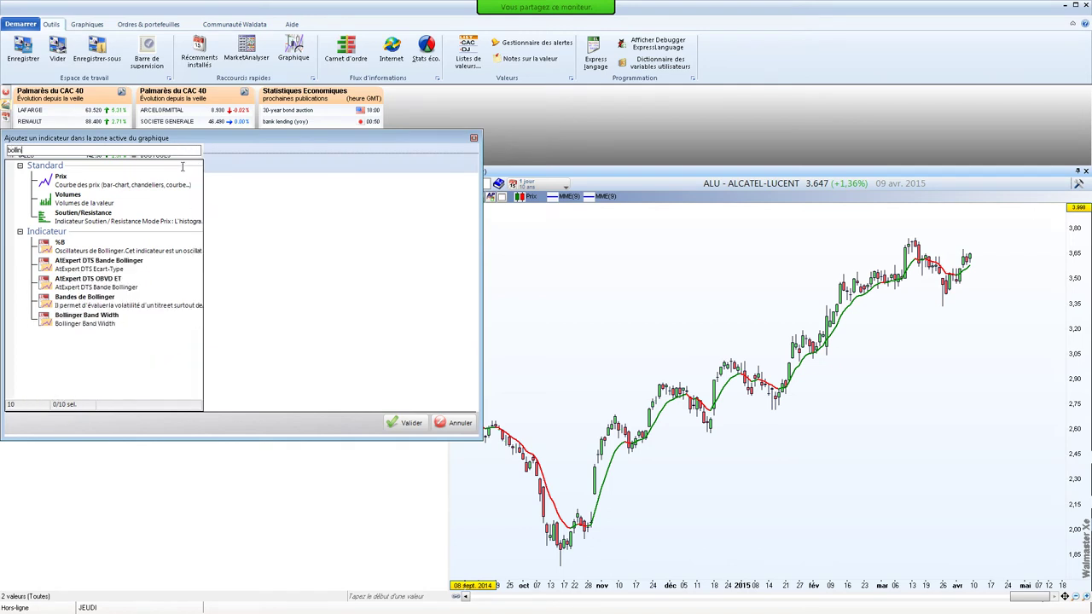
left_click(147, 305)
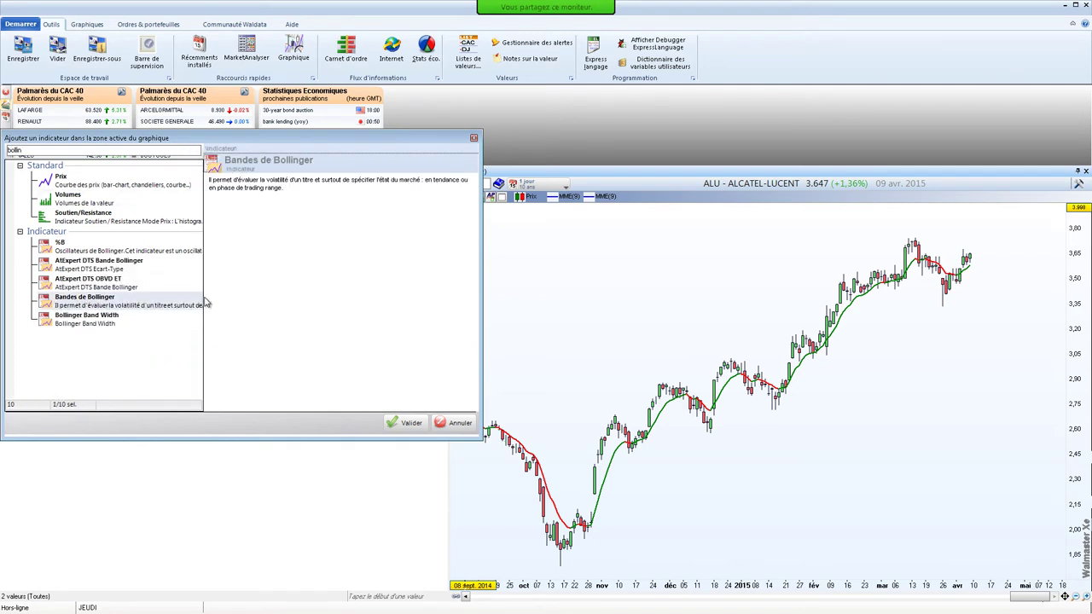
left_click(406, 422)
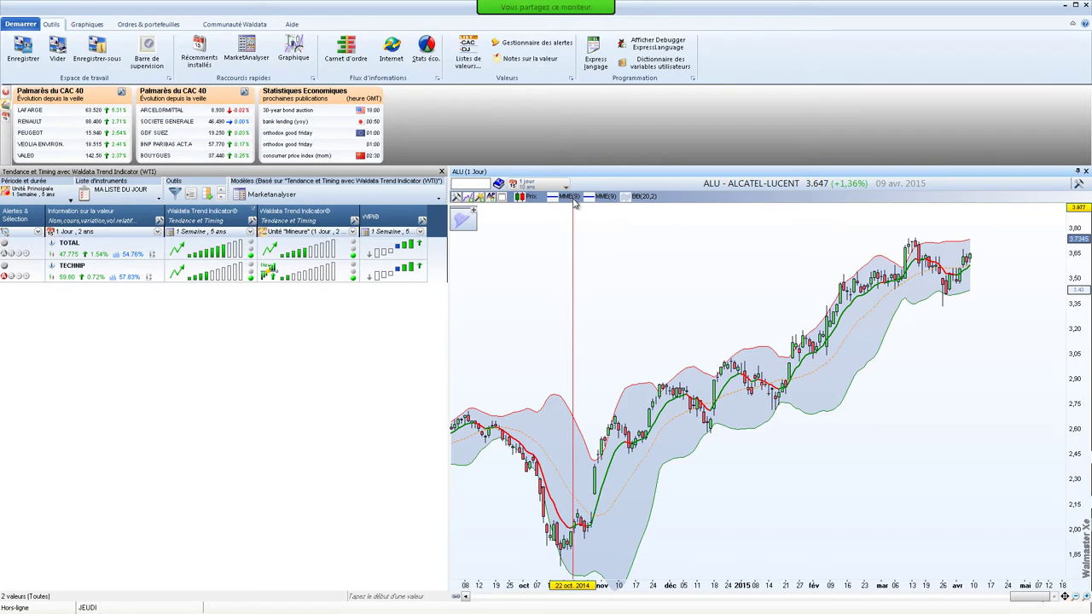
Open the indicator parameter settings of the price zone and set the first MME's period to 20
left_click(492, 199)
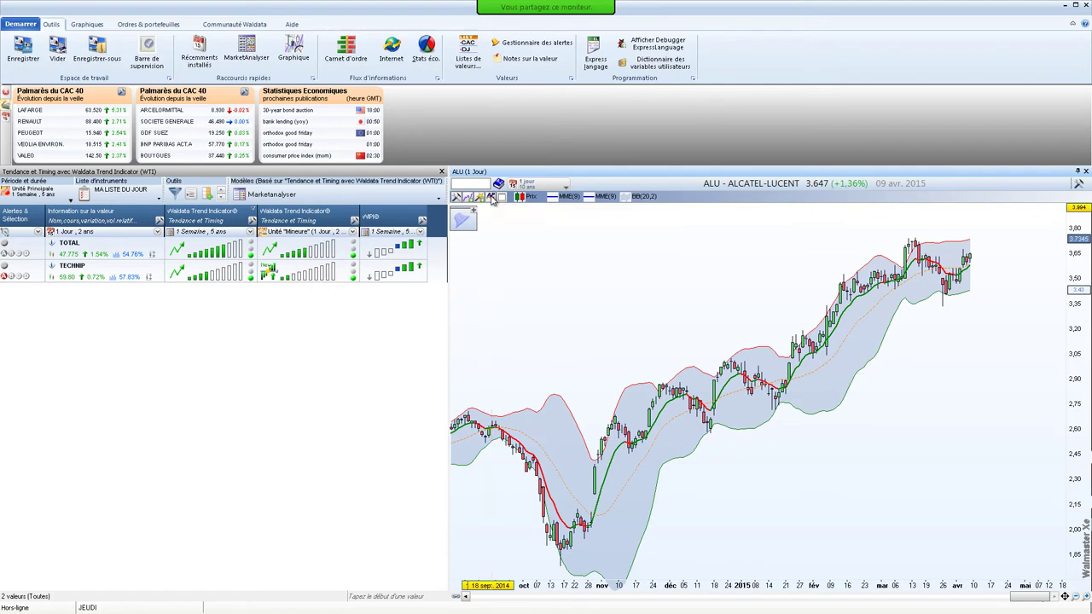
left_click_drag(420, 187, 404, 218)
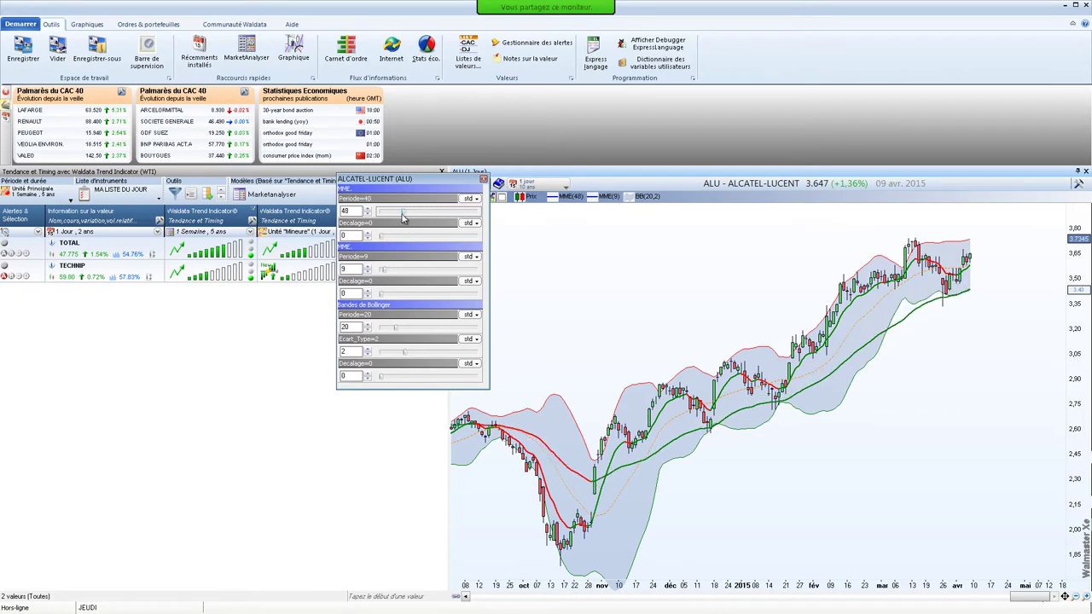
left_click(368, 215)
left_click(369, 215)
left_click(368, 215)
left_click(369, 215)
left_click(368, 215)
left_click(369, 215)
left_click(369, 215)
left_click(368, 215)
left_click(369, 215)
left_click(369, 215)
left_click(368, 215)
Set the second MME's period to 5 and close the indicator parameter settings
left_click(367, 272)
left_click(368, 272)
left_click(367, 272)
left_click(367, 272)
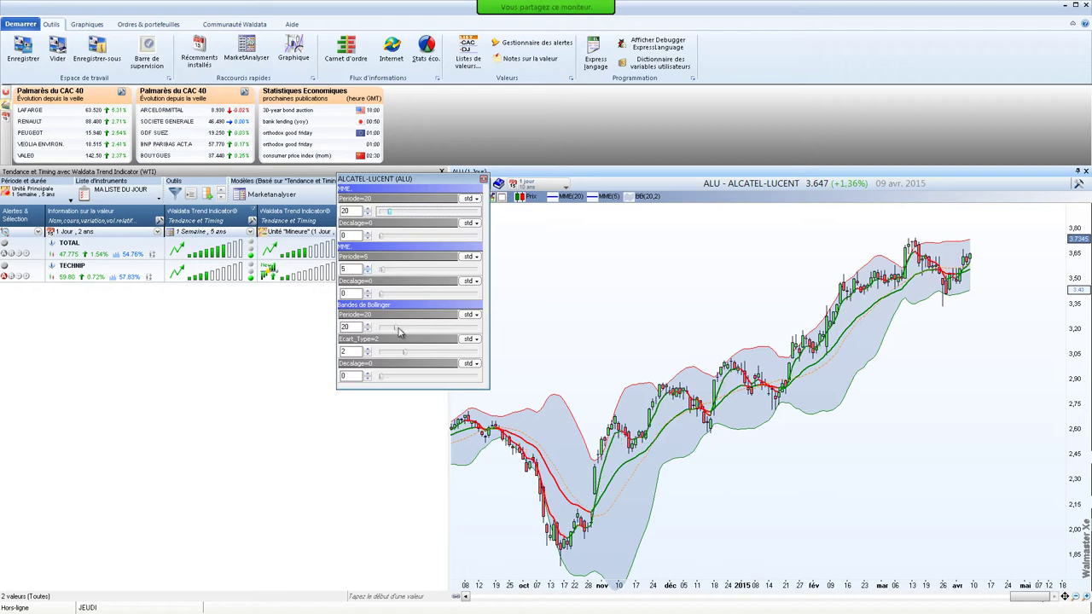
left_click(484, 179)
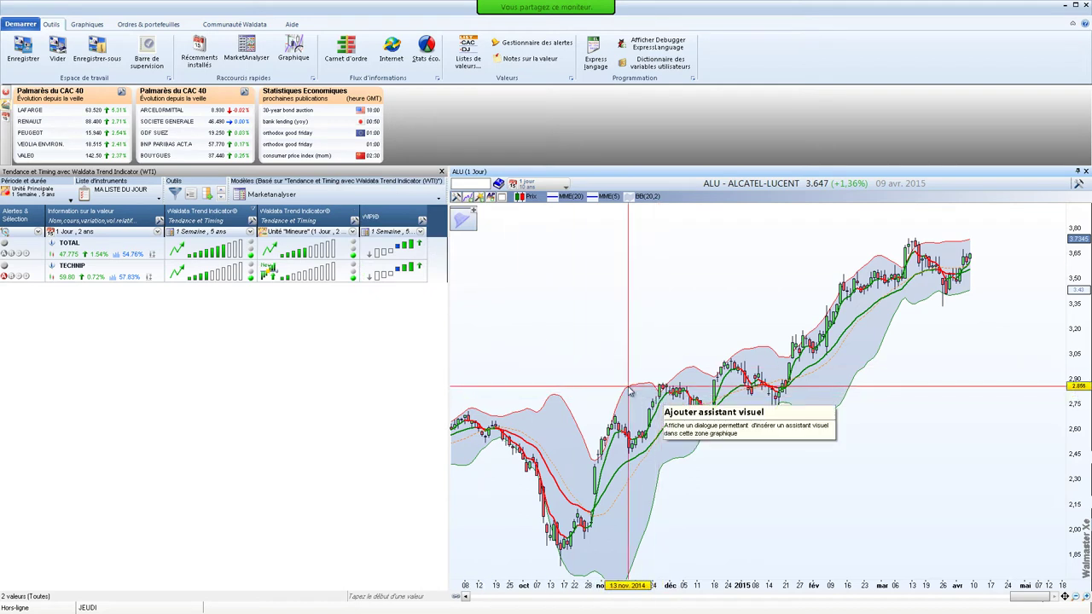
Give the 20-period MME curve a thicker solid line style in the chart properties
left_click(456, 198)
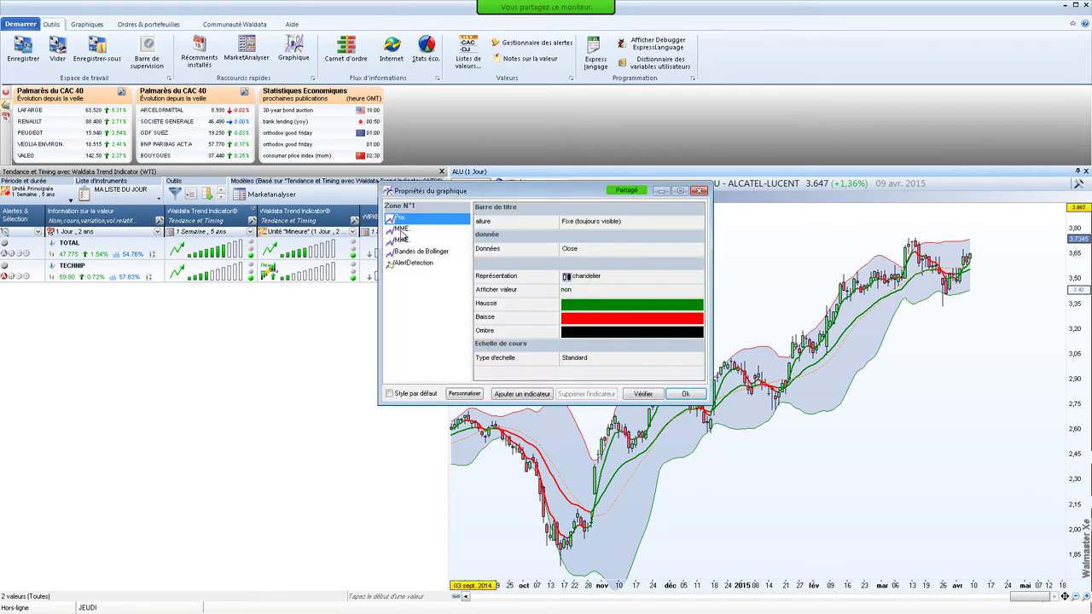
left_click(404, 230)
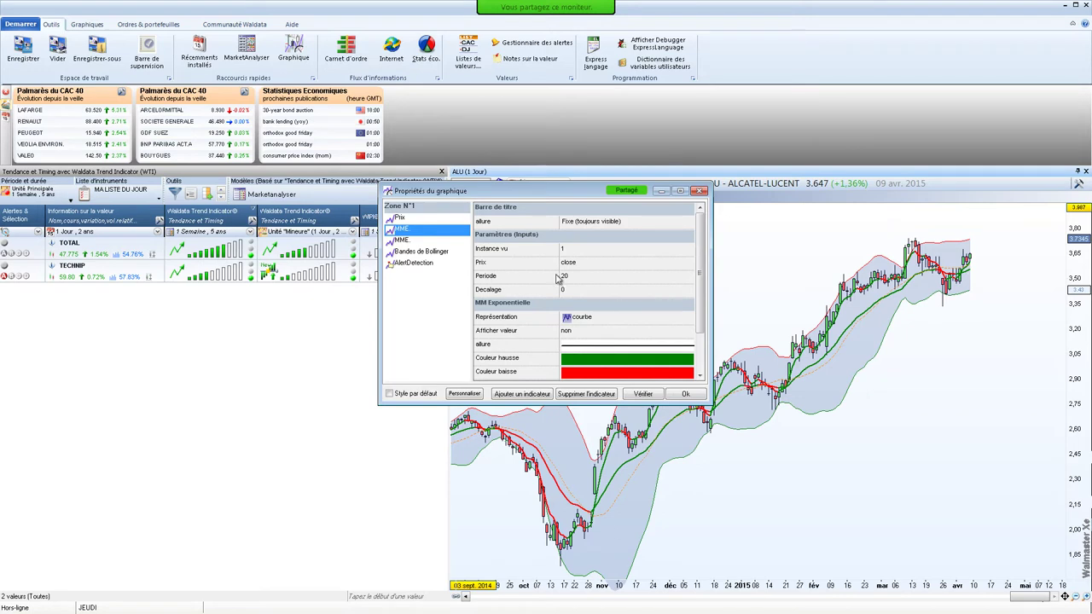
left_click(566, 275)
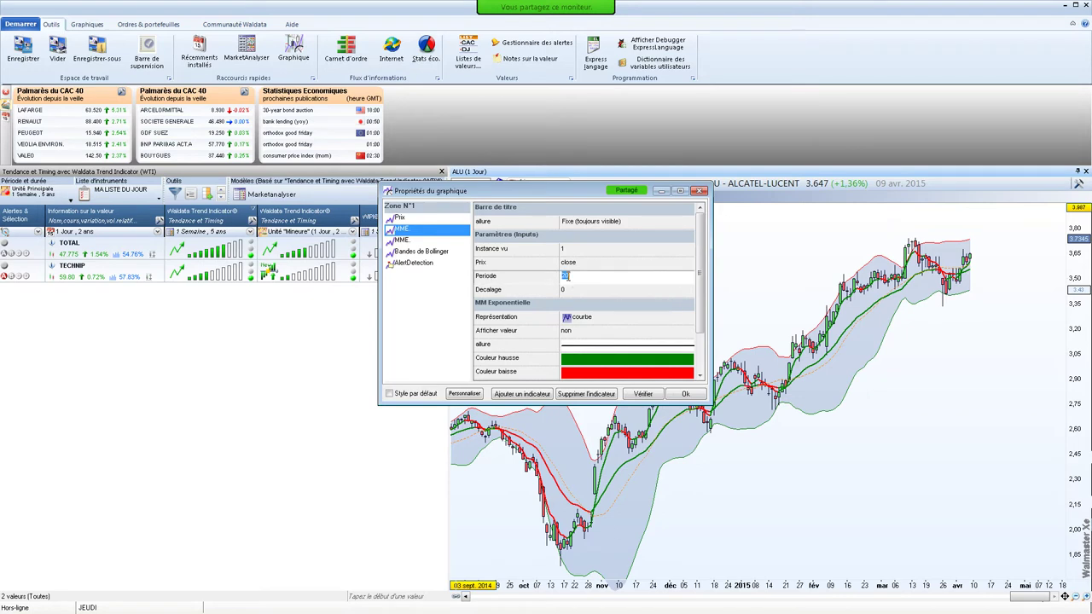
left_click(608, 347)
left_click(609, 348)
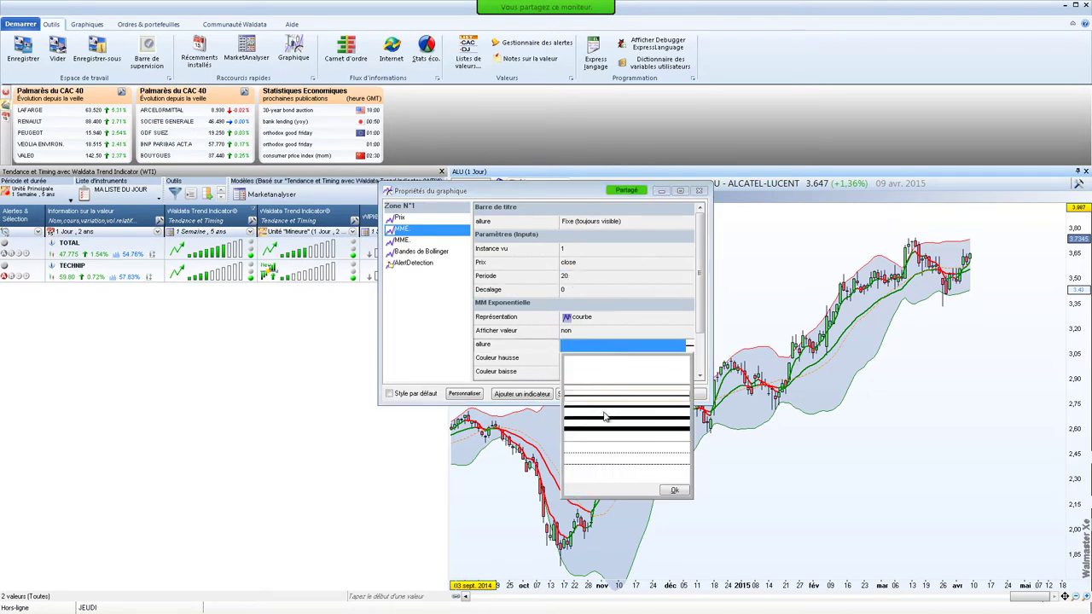
left_click(605, 408)
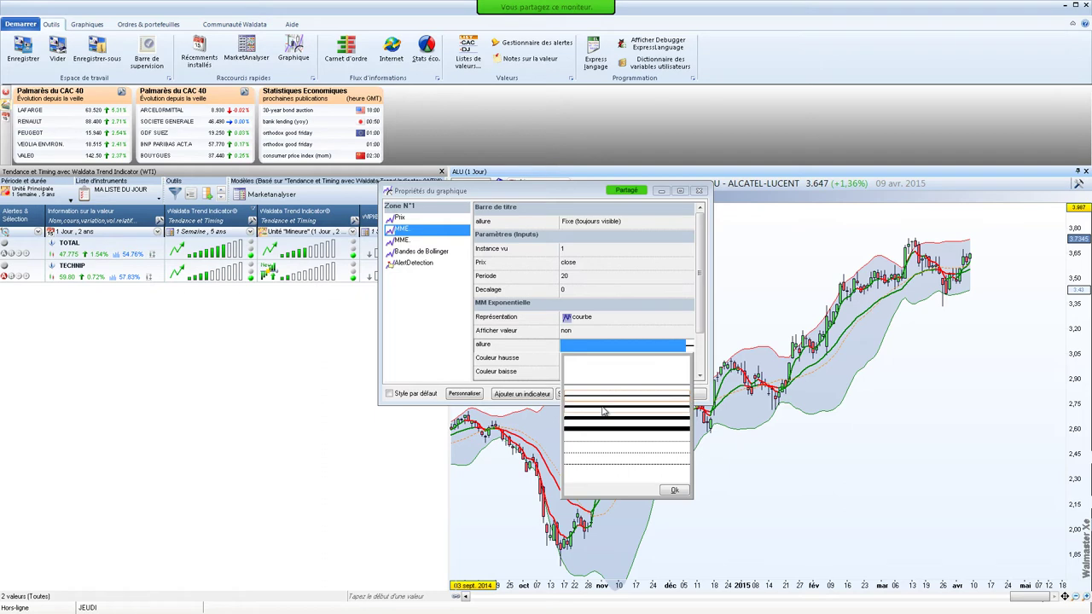
left_click(671, 491)
Set the 20-period MME's rising and falling colours (Couleur hausse and Couleur baisse) to blue
left_click(590, 362)
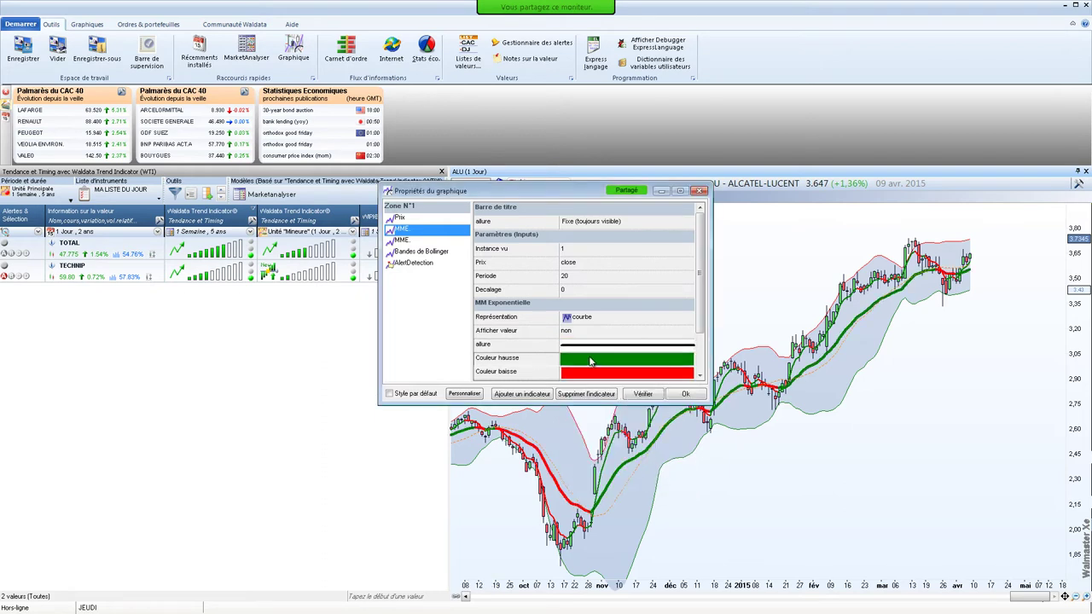
left_click(591, 362)
left_click(488, 213)
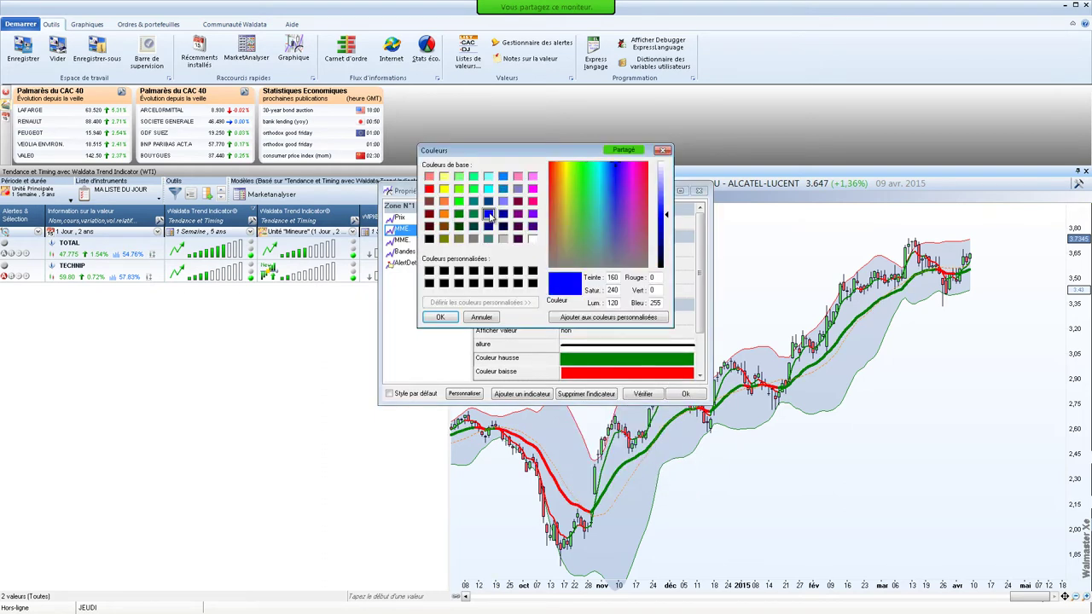
left_click(441, 317)
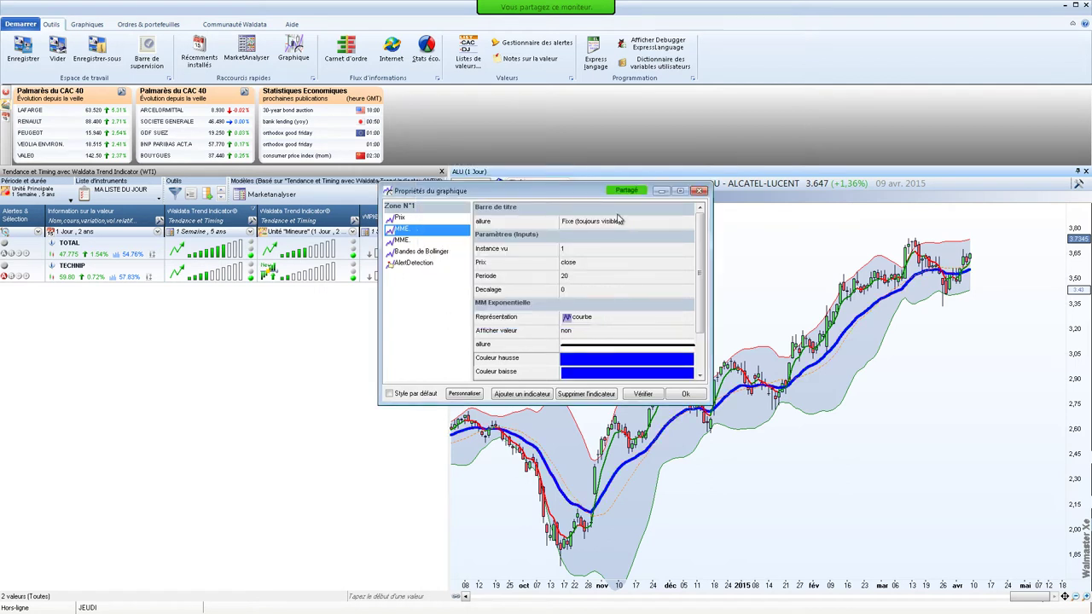
Confirm the chart properties and add the RSI indicator in a new zone below the price chart
left_click(684, 398)
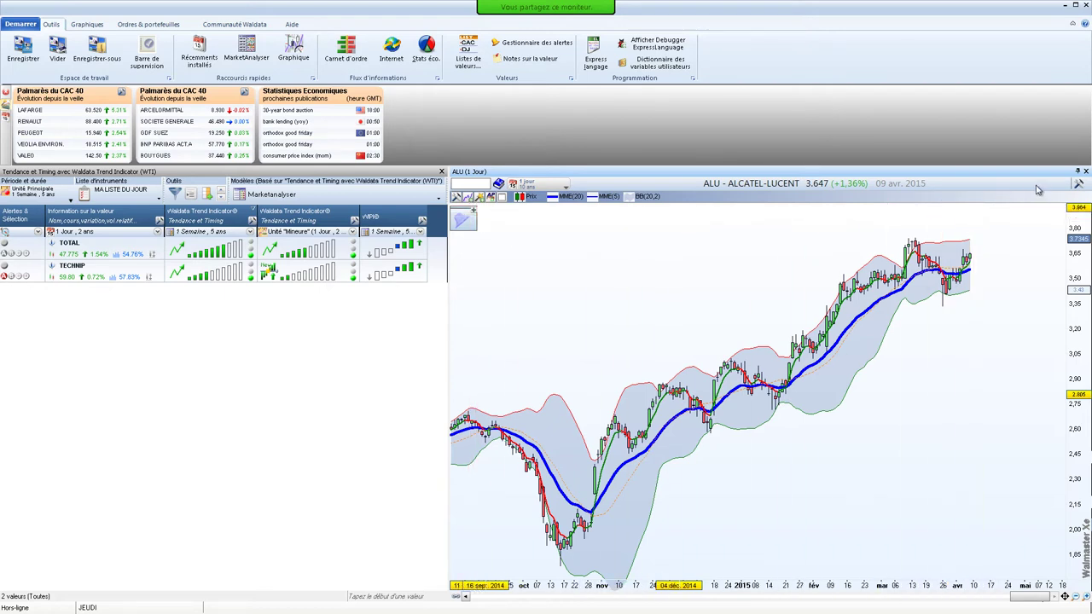
left_click(1079, 186)
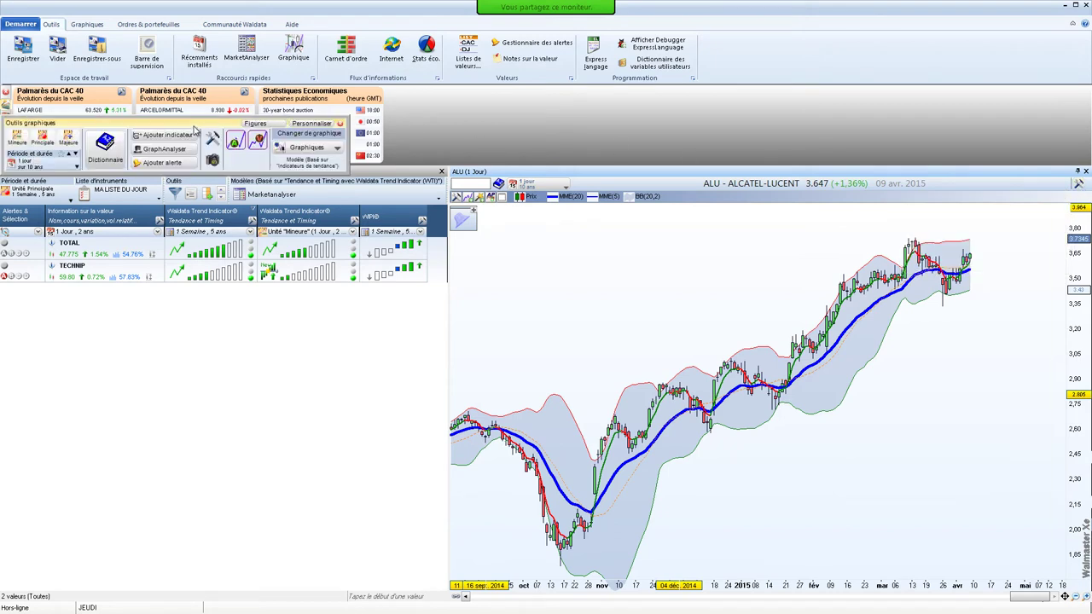
left_click_drag(192, 128, 717, 244)
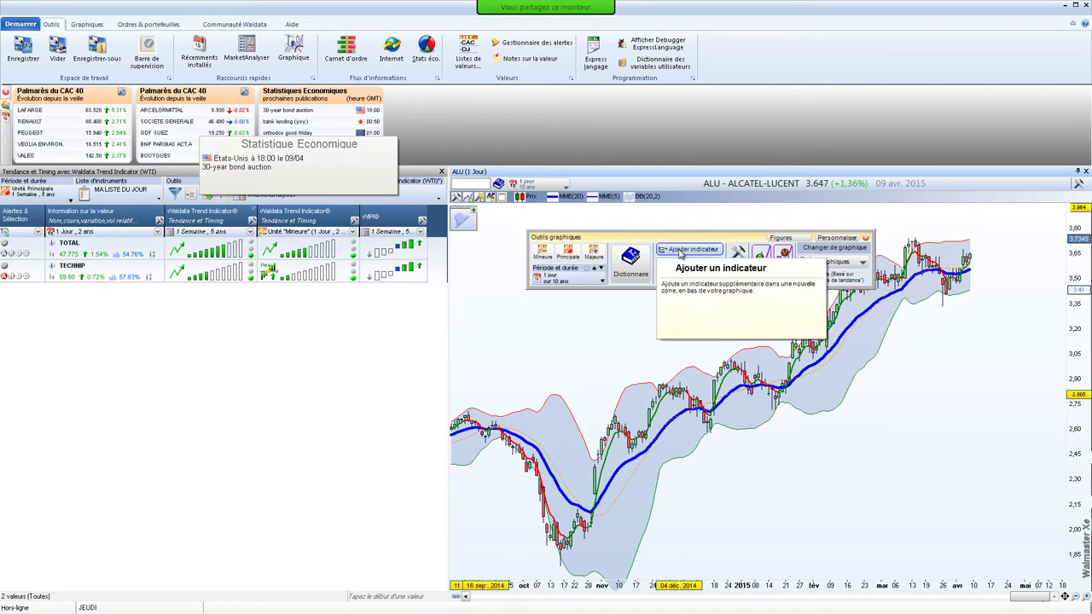
left_click(681, 250)
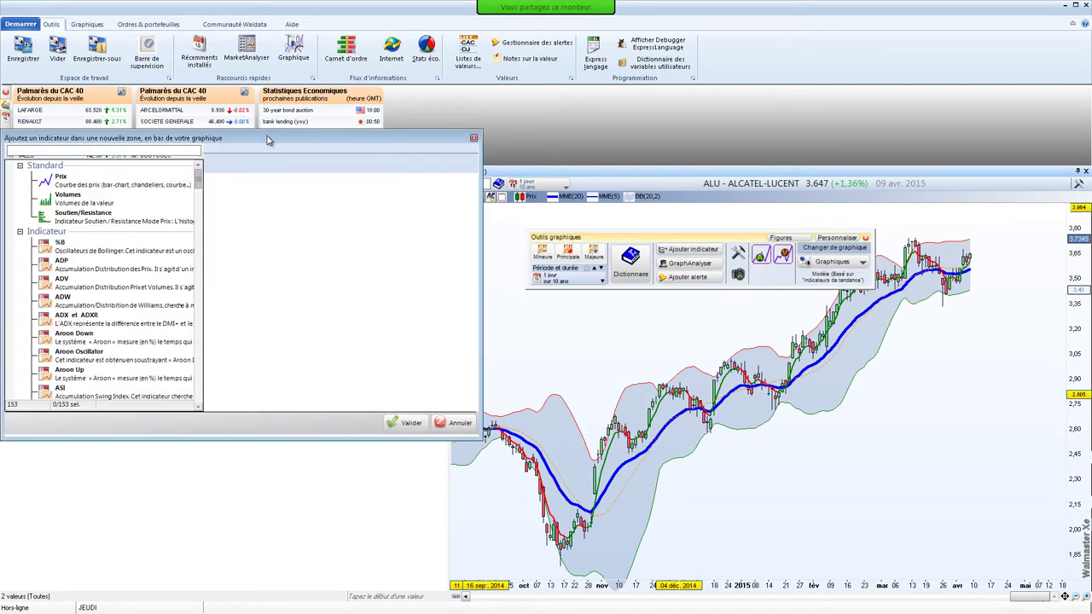
type("rsi")
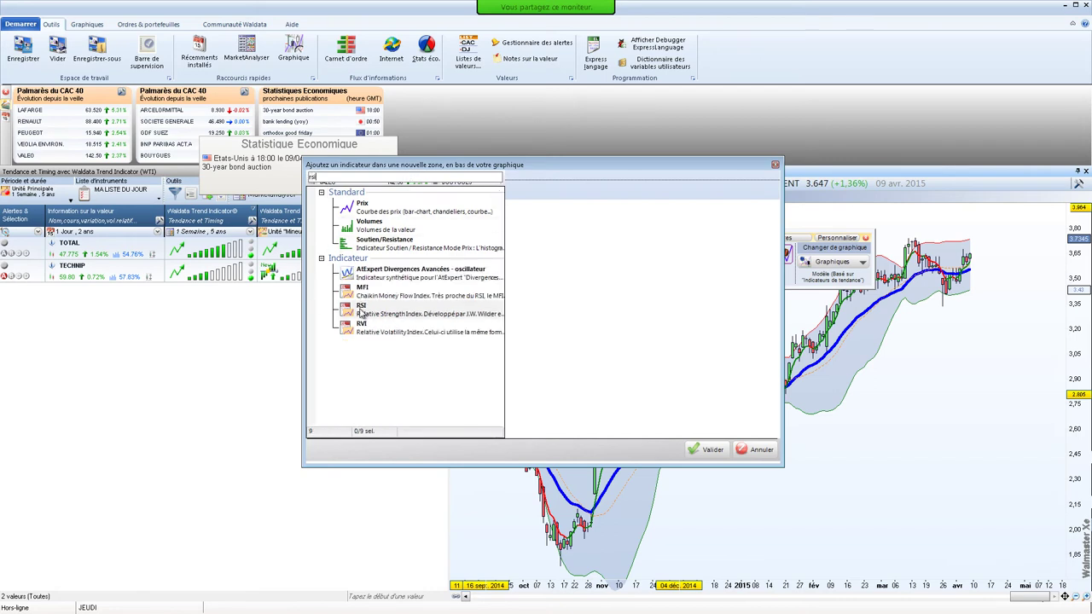
left_click(392, 309)
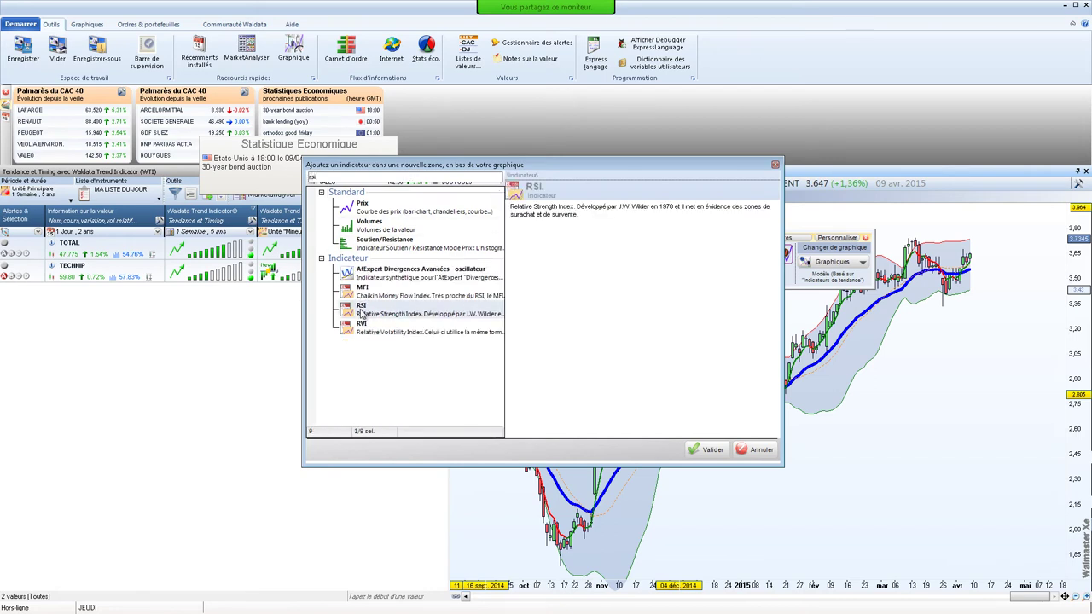
left_click(715, 450)
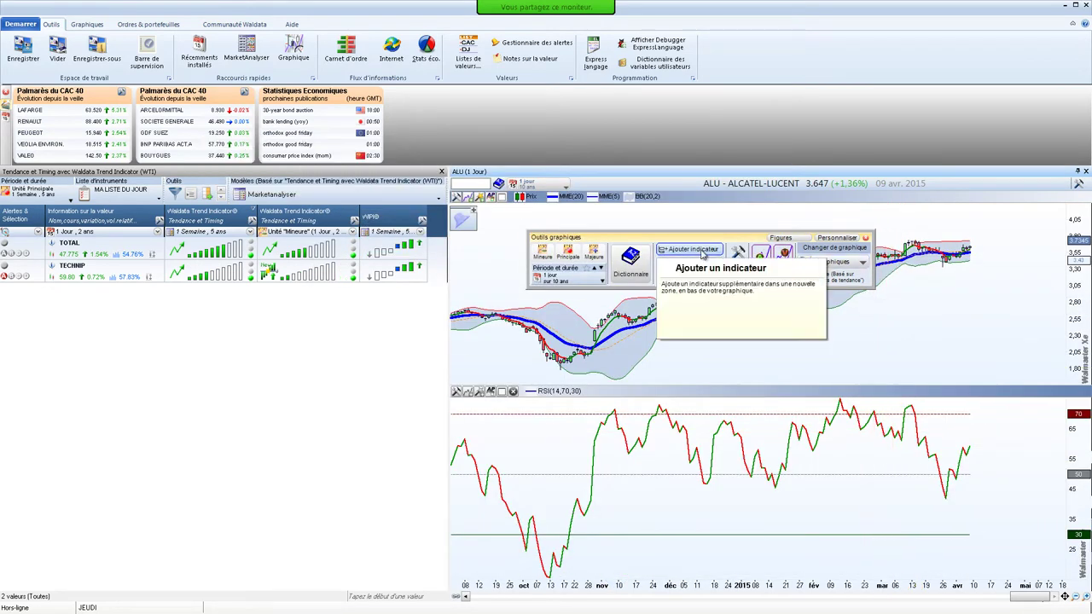
Shrink the RSI zone to give the price chart more height, and check the RSI's parameter settings
left_click_drag(769, 385, 764, 472)
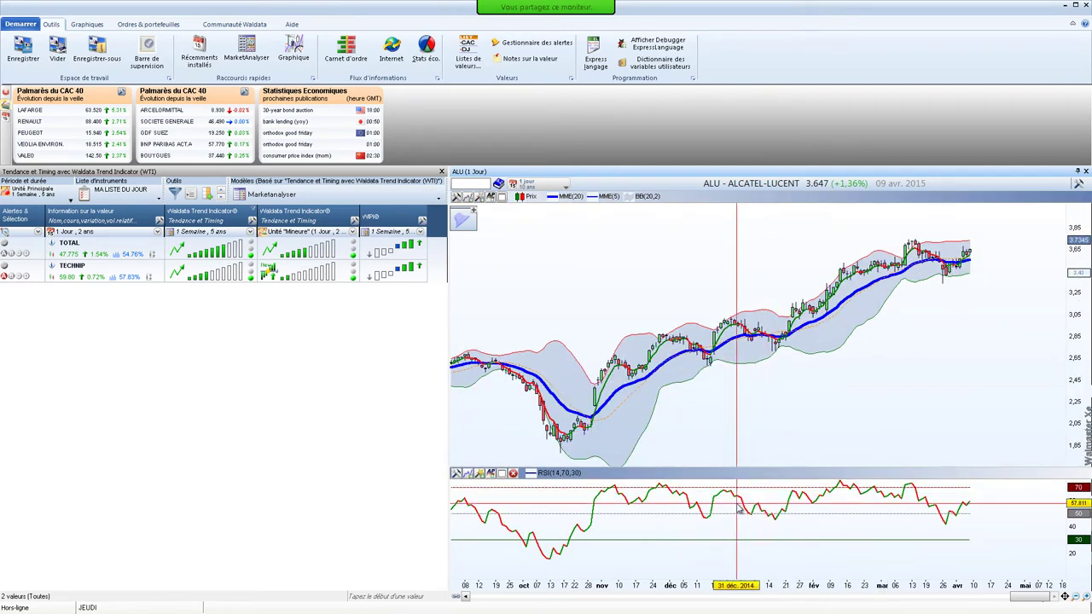
left_click(490, 474)
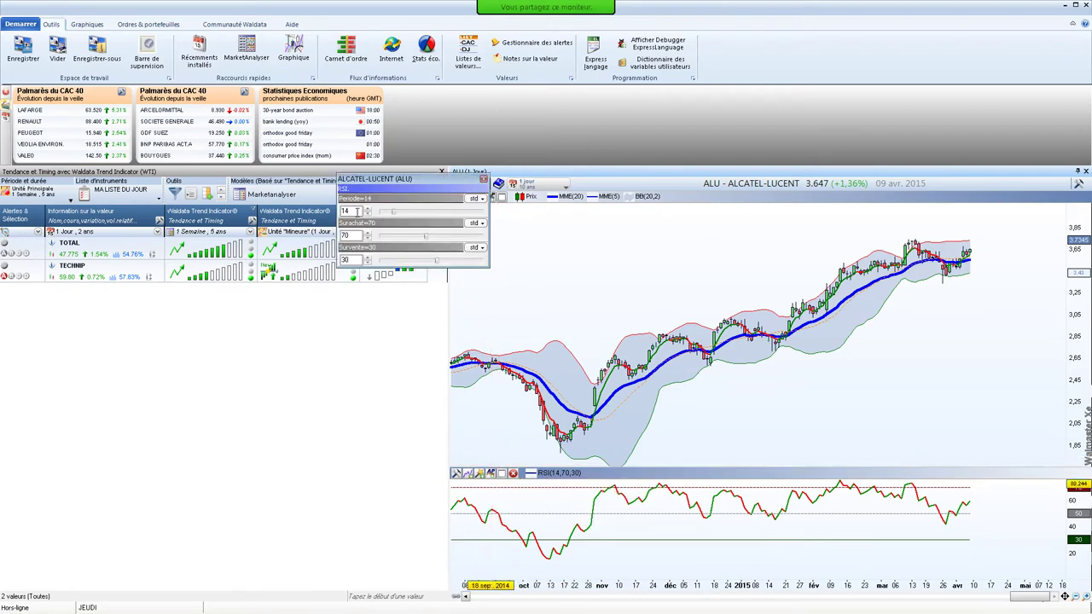
left_click(483, 180)
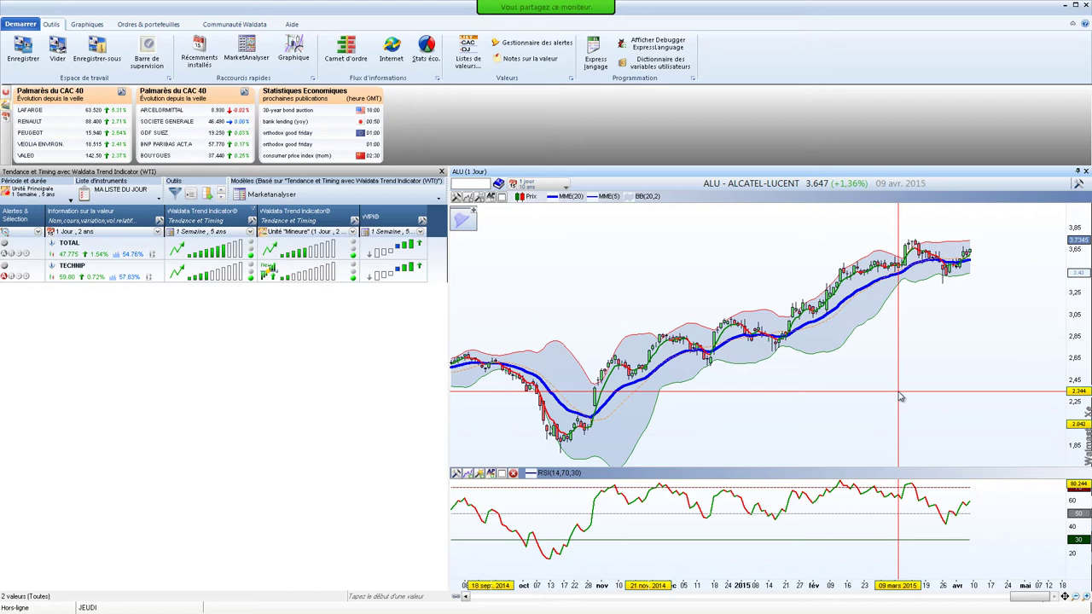
Open the visual assistants of the price zone in an enlarged window and add ChartExpert Lite for support and resistance detection
left_click(482, 198)
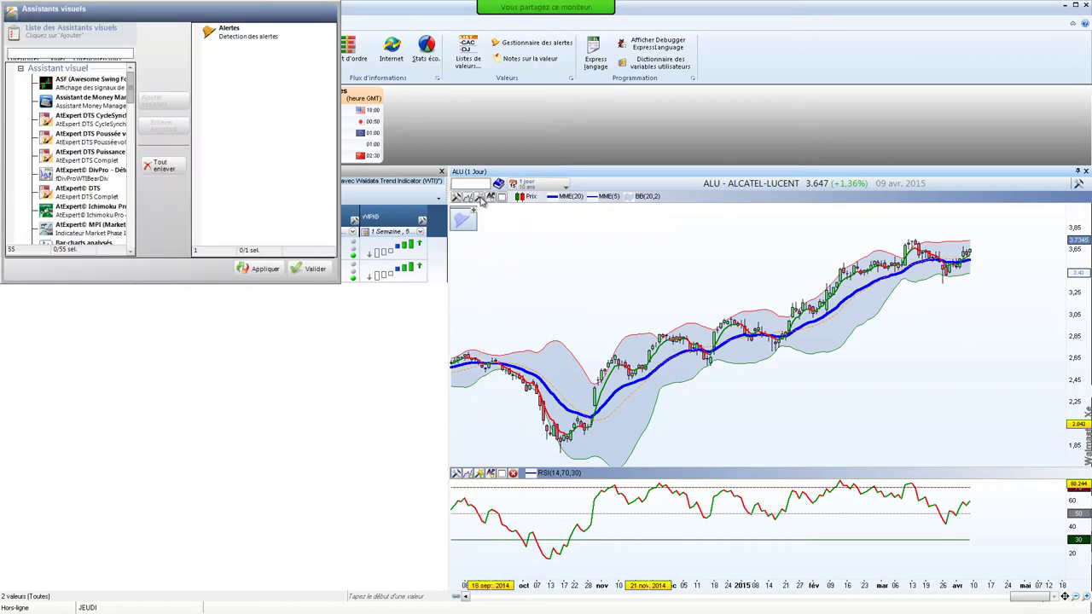
left_click_drag(196, 17, 537, 112)
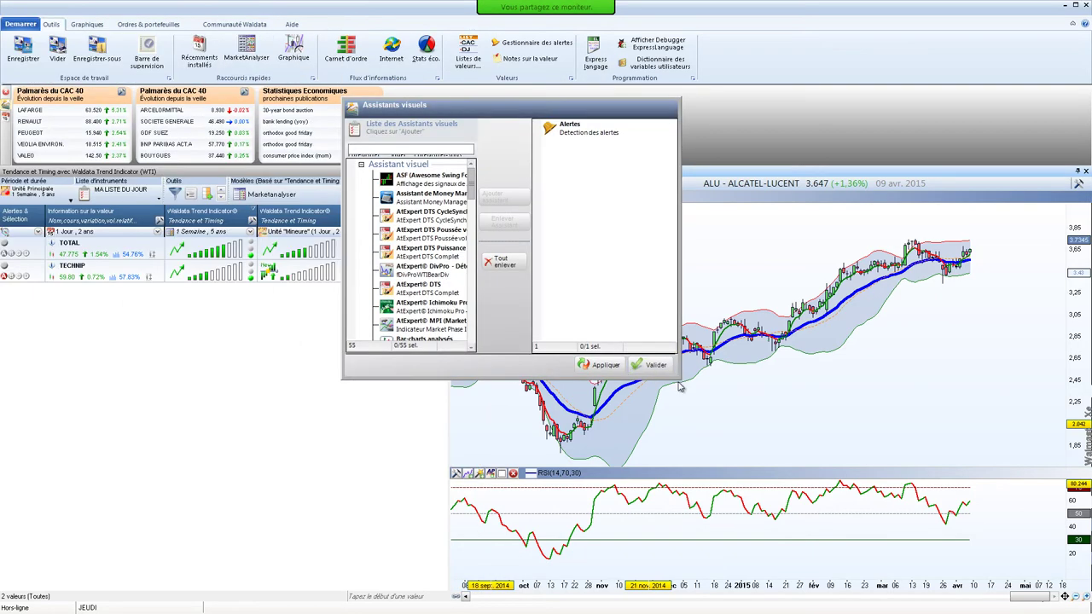
left_click_drag(681, 381, 870, 451)
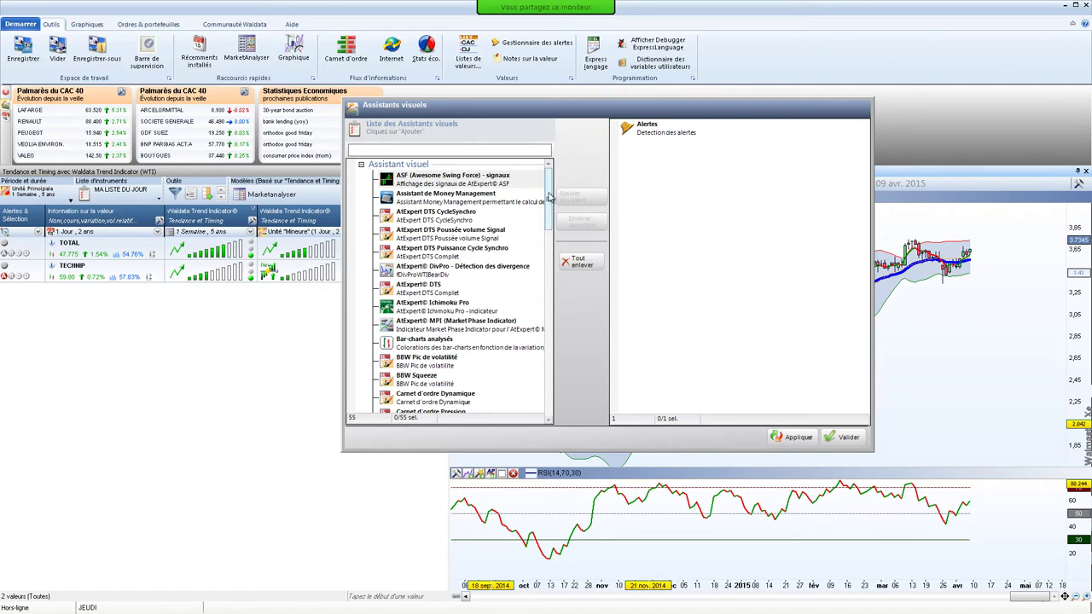
scroll(550, 197, "down", 3)
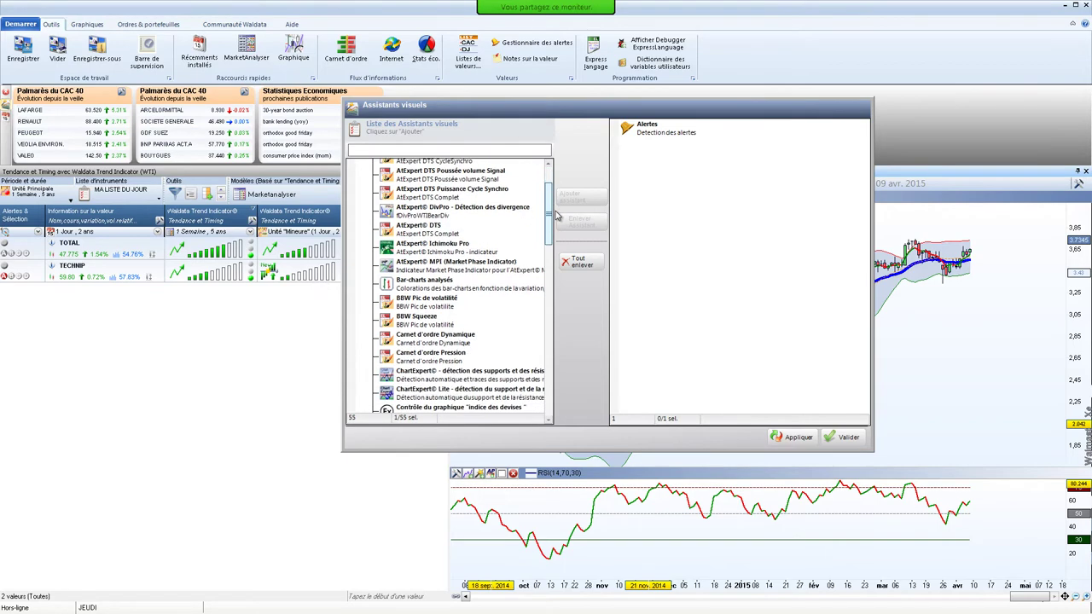
left_click(449, 334)
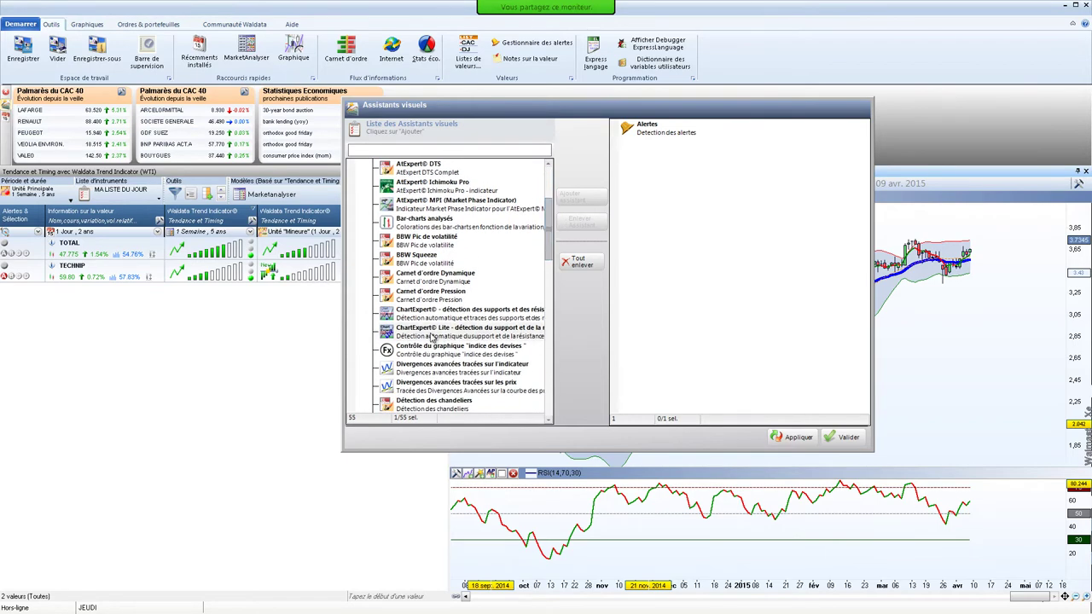
left_click(452, 334)
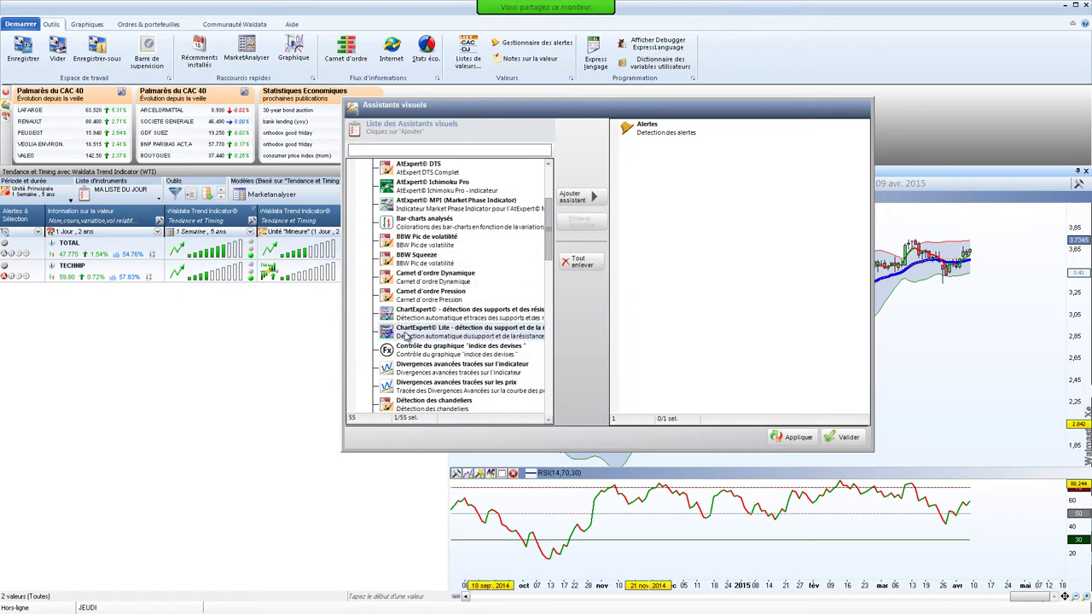
left_click(574, 197)
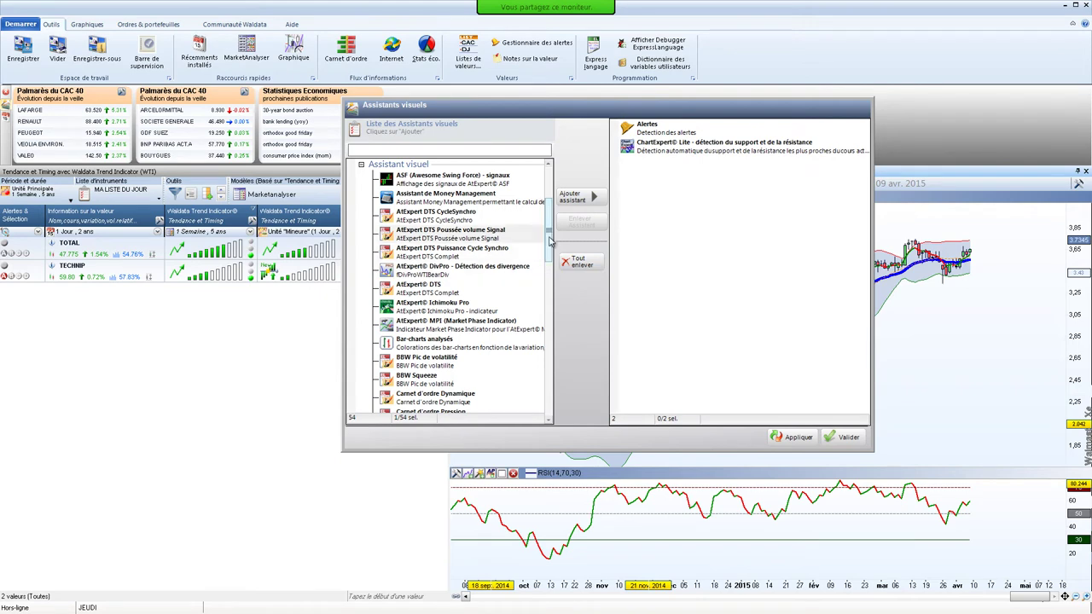
Add the Détection des chandeliers Xe assistant to the price zone's visual assistants
scroll(448, 288, "down", 5)
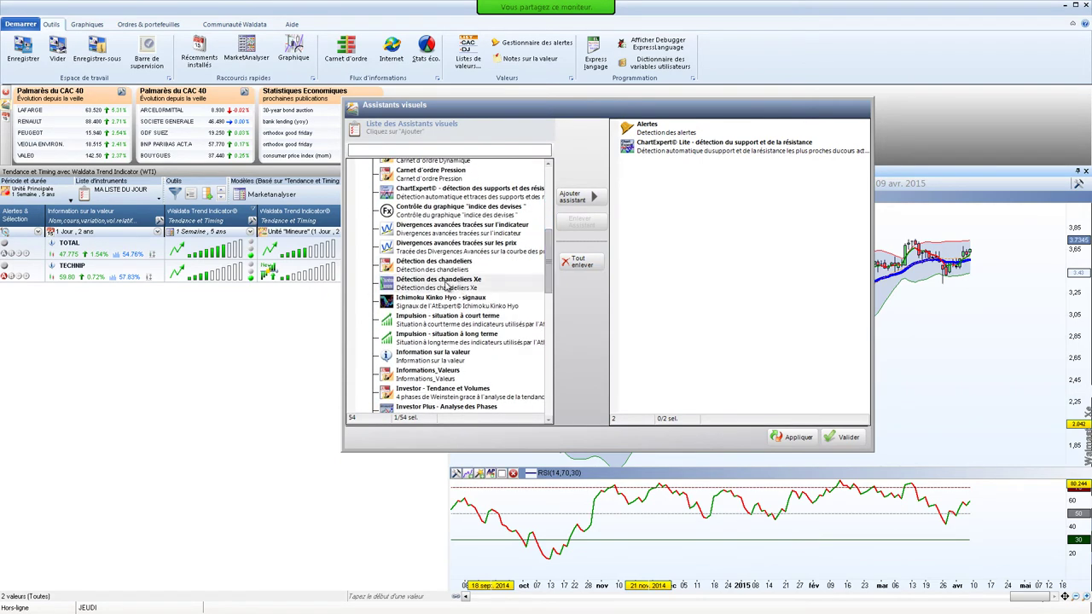
left_click(448, 286)
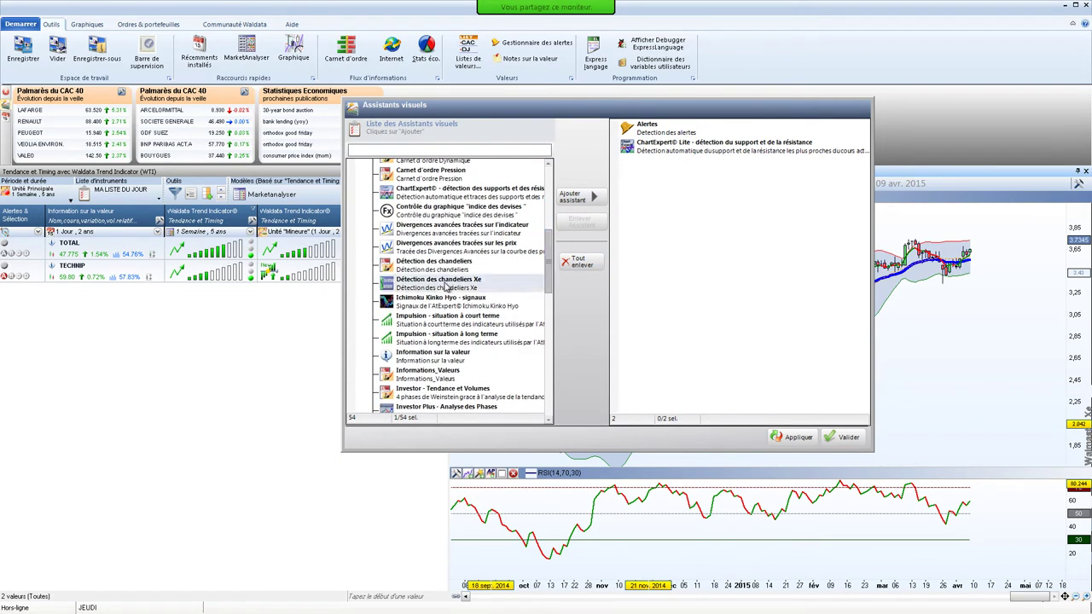
left_click(569, 209)
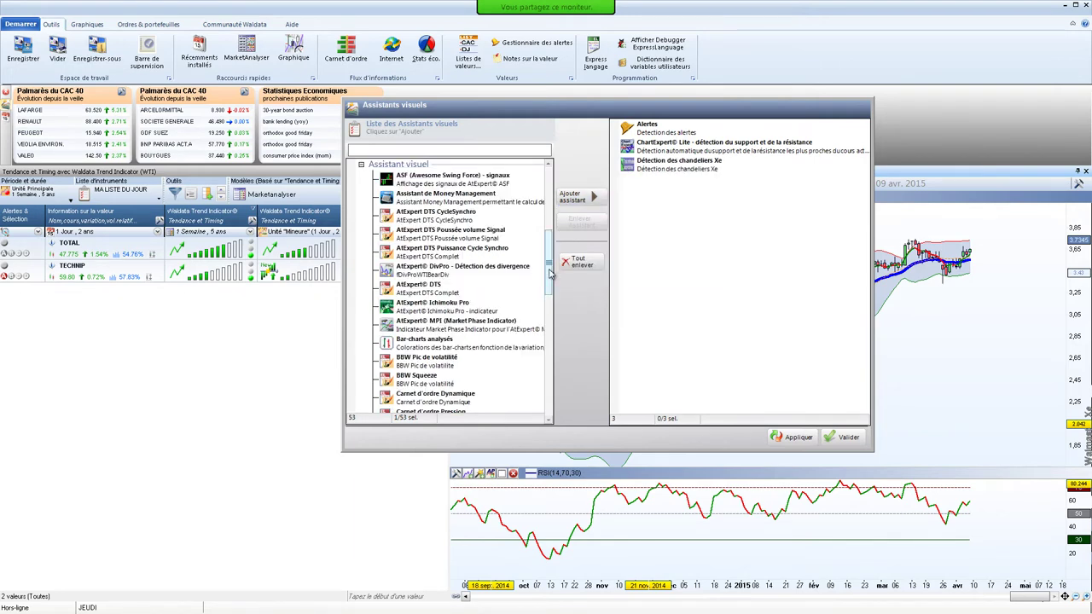
Add the Risk Management assistant and validate the selection of visual assistants for the price zone
scroll(550, 273, "down", 4)
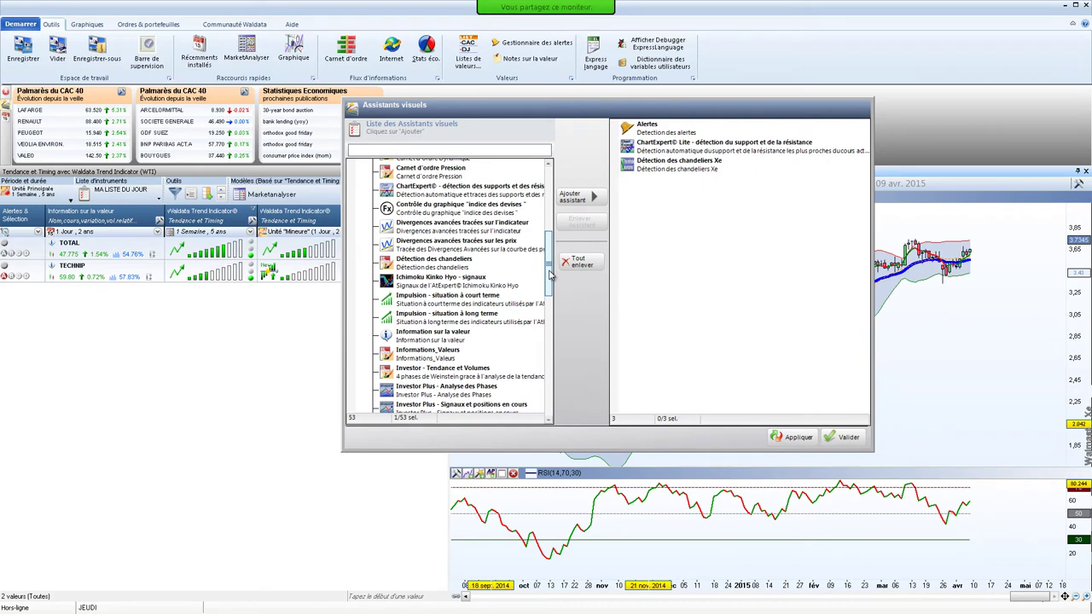
left_click_drag(550, 273, 561, 349)
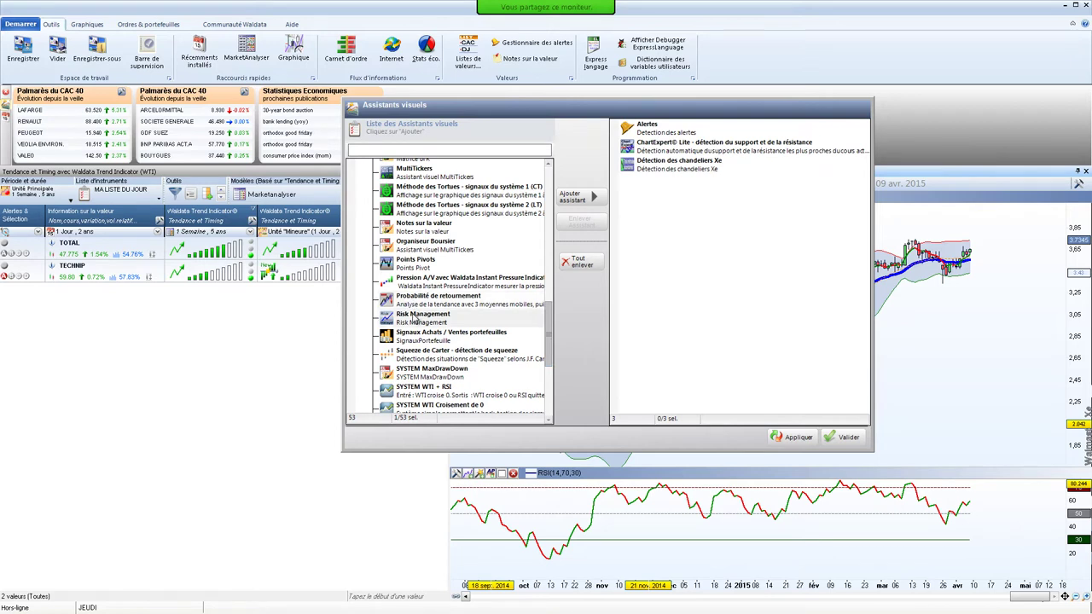
left_click(415, 320)
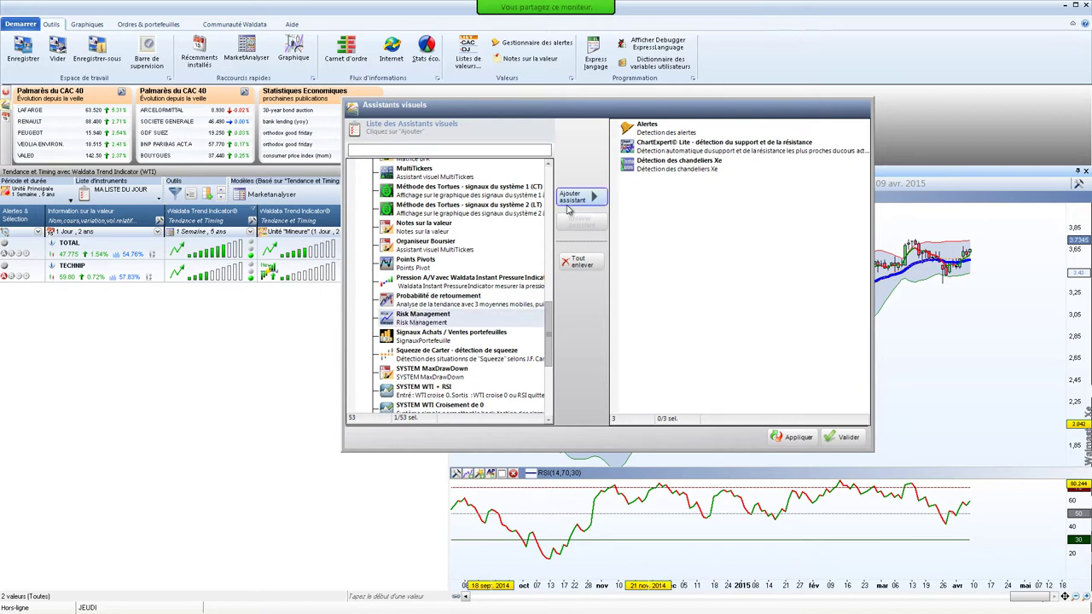
left_click(570, 201)
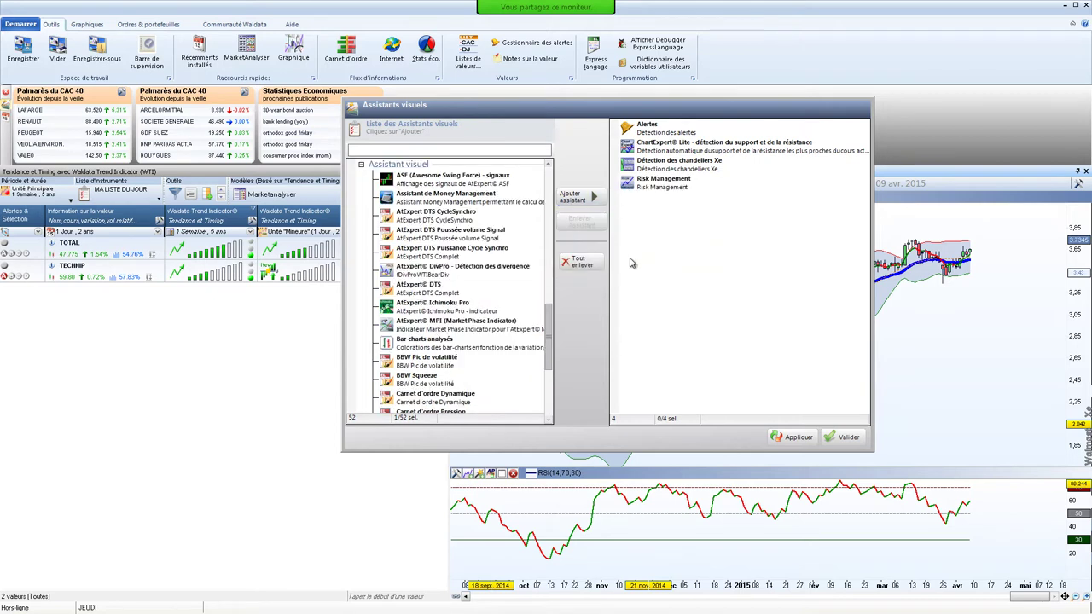
left_click(848, 439)
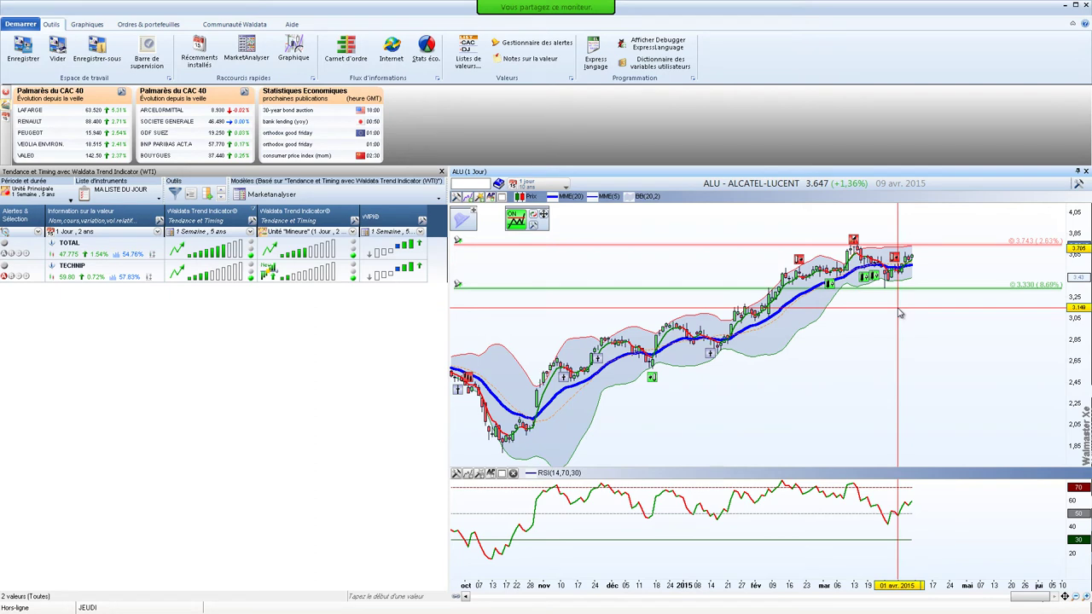
Review the ChartExpert support and resistance calculation parameters and accept them as they are
left_click(534, 227)
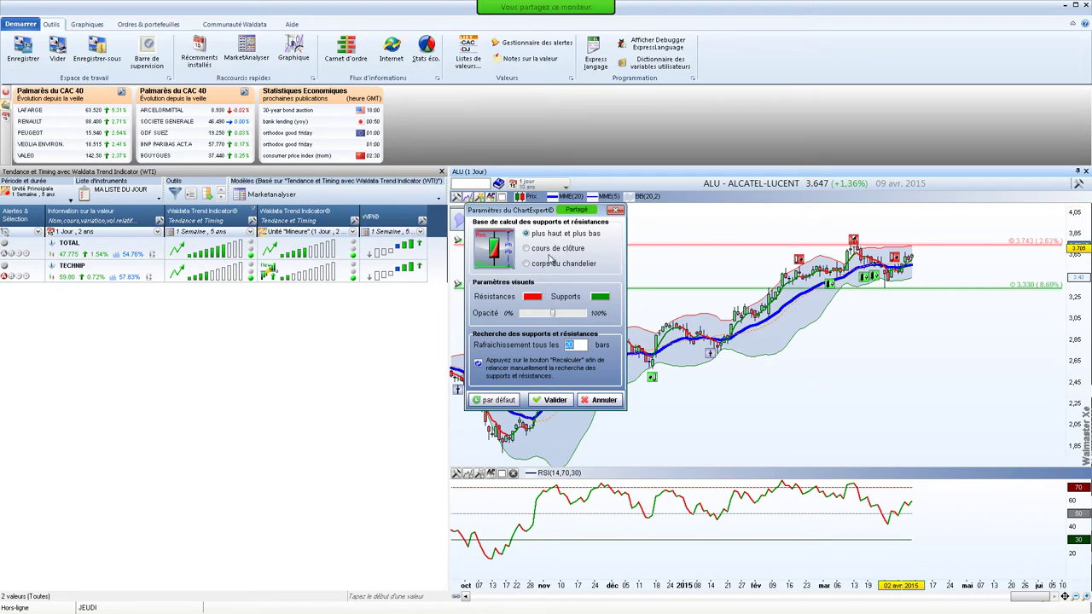
left_click(551, 401)
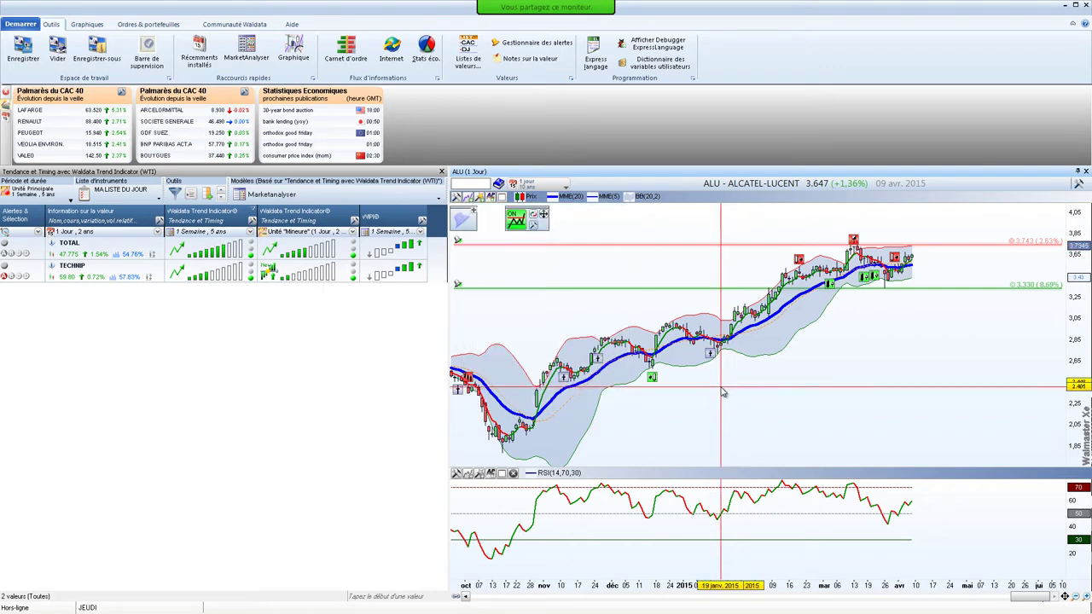
Create a level alert on the green support line and review its pop-up, sound, e-mail, SMS and validity options
left_click(458, 286)
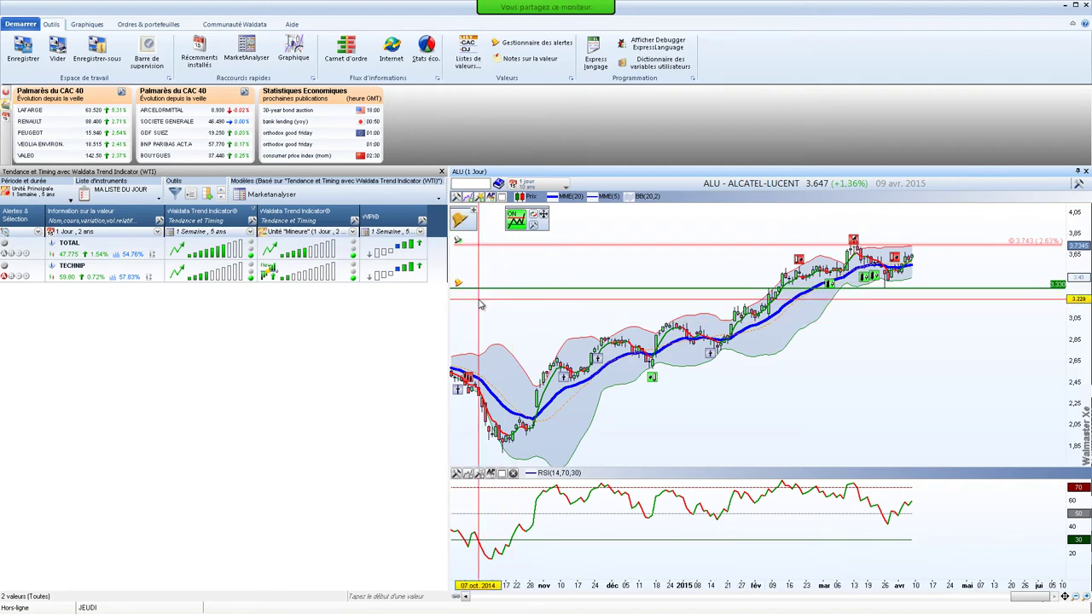
left_click(458, 286)
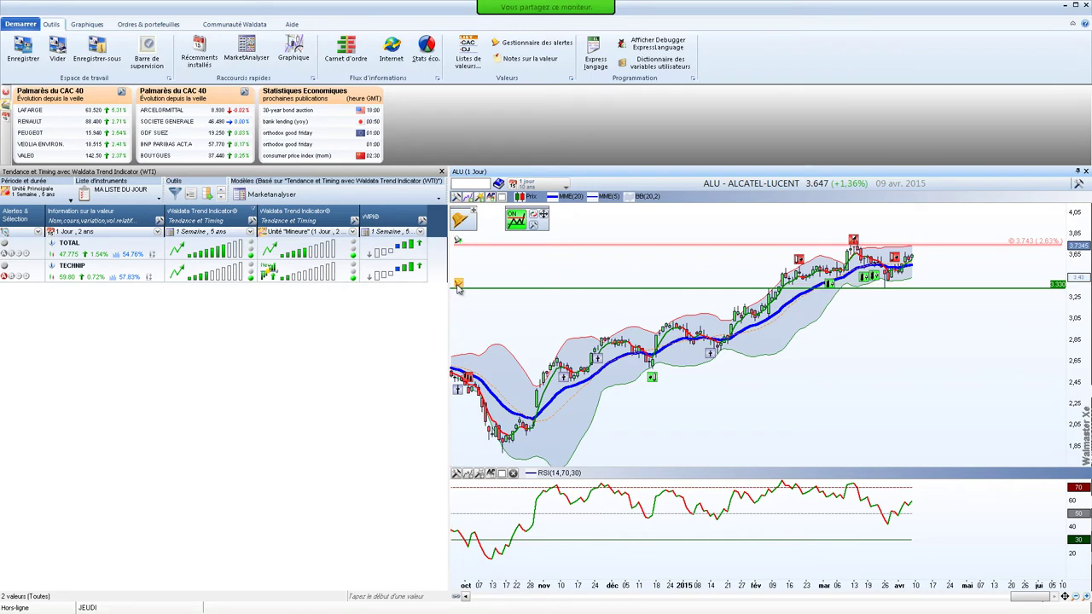
right_click(458, 287)
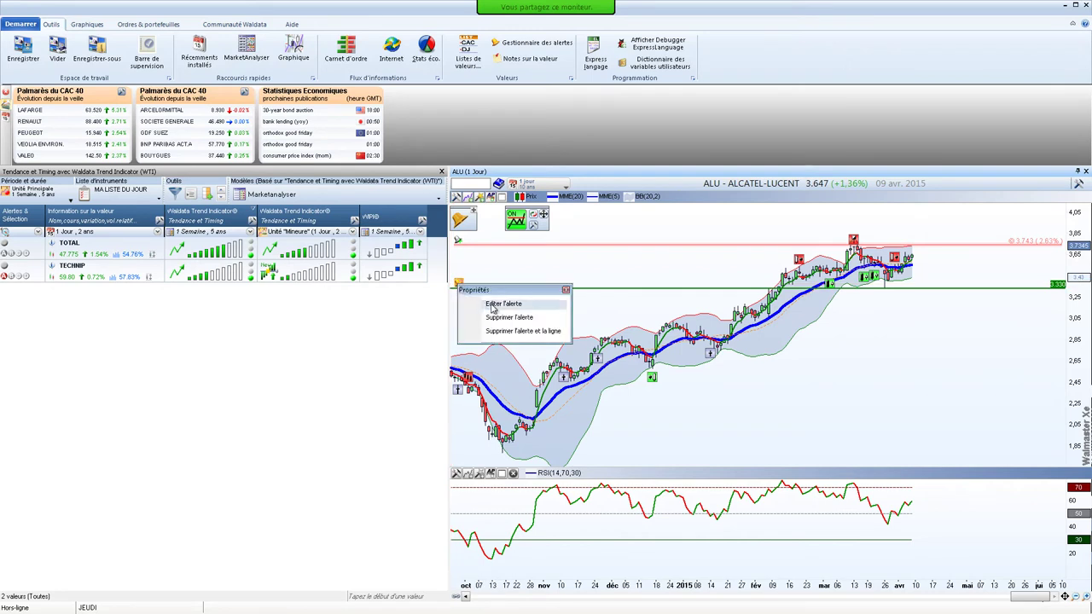
left_click(492, 305)
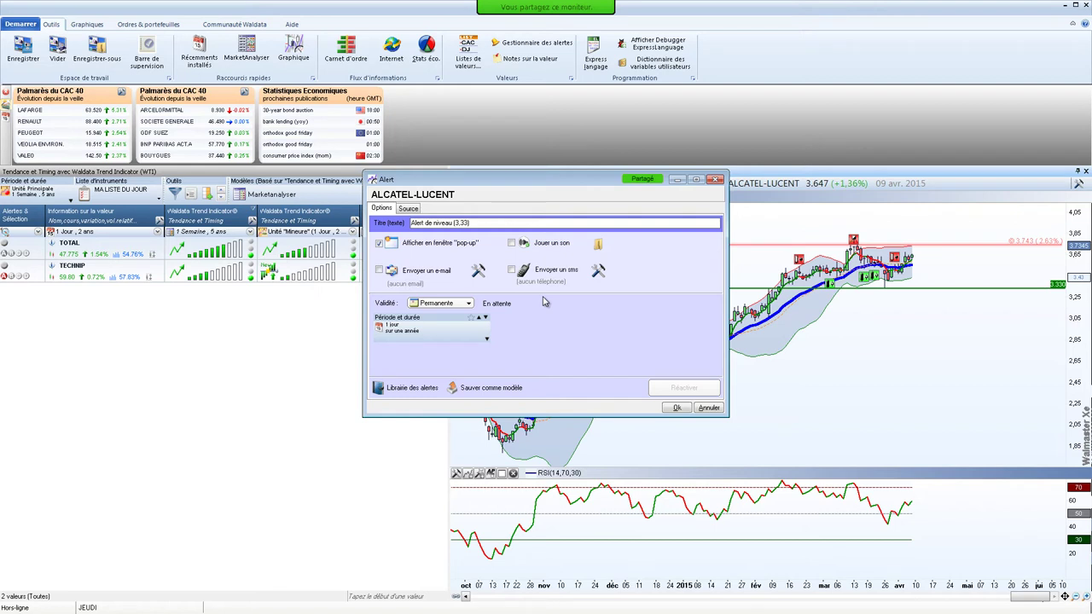
left_click(677, 407)
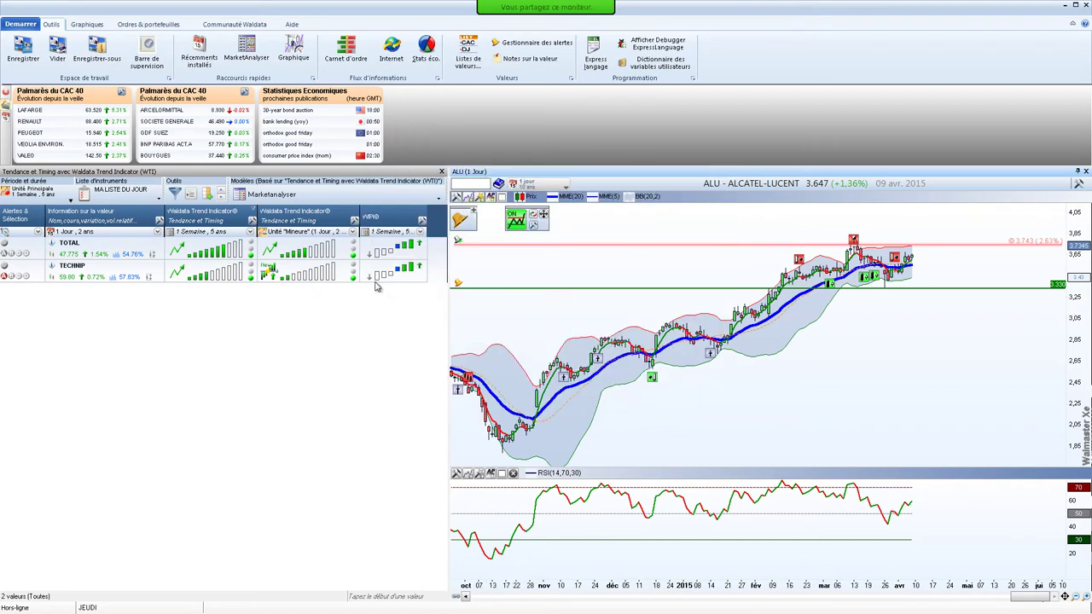
Delete the alert on the green support level together with its line
right_click(459, 283)
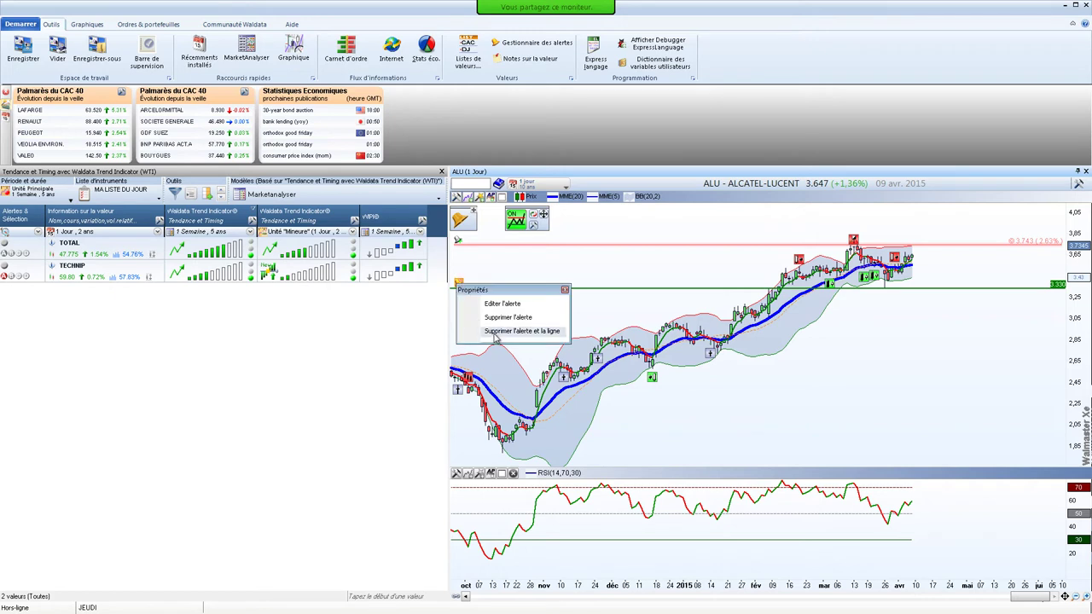
left_click(495, 333)
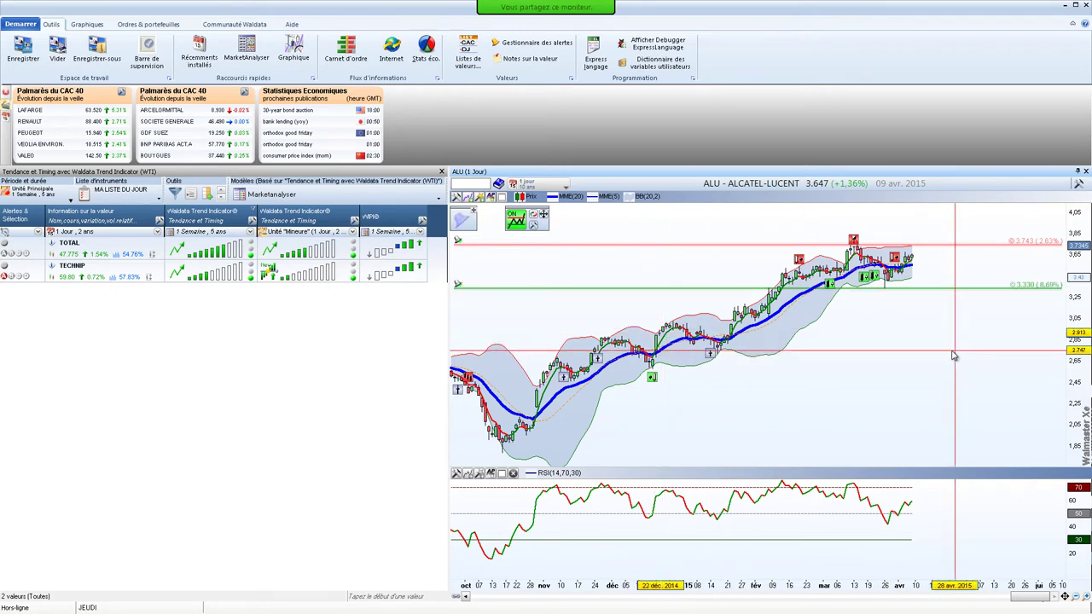
scroll(953, 357, "down", 1)
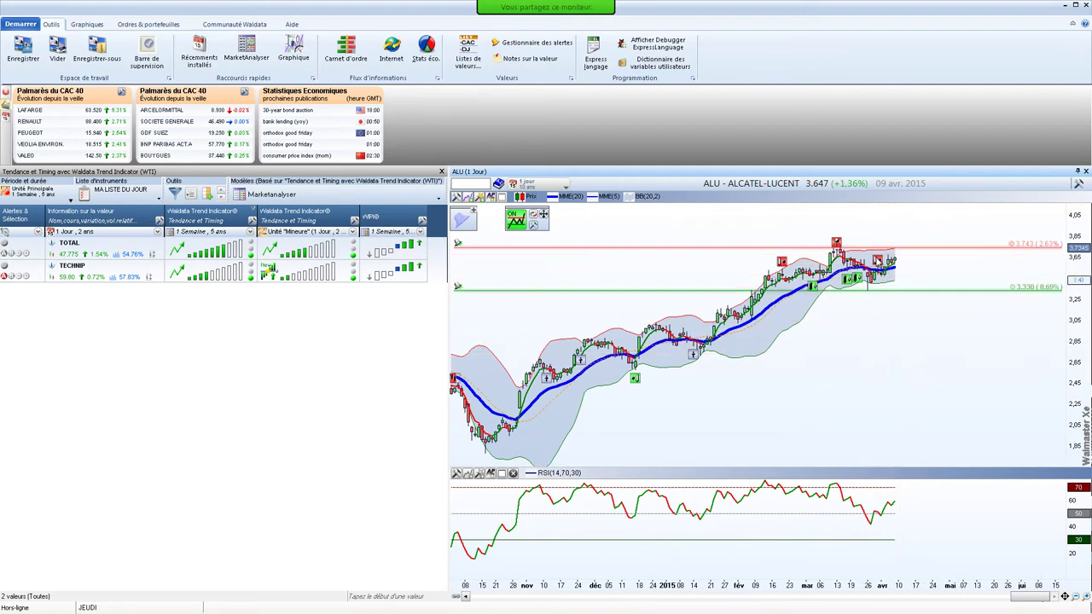
Read the description of the latest bearish candlestick pattern on the Alcatel-Lucent chart and review the list of active visual assistants
mouse_move(877, 259)
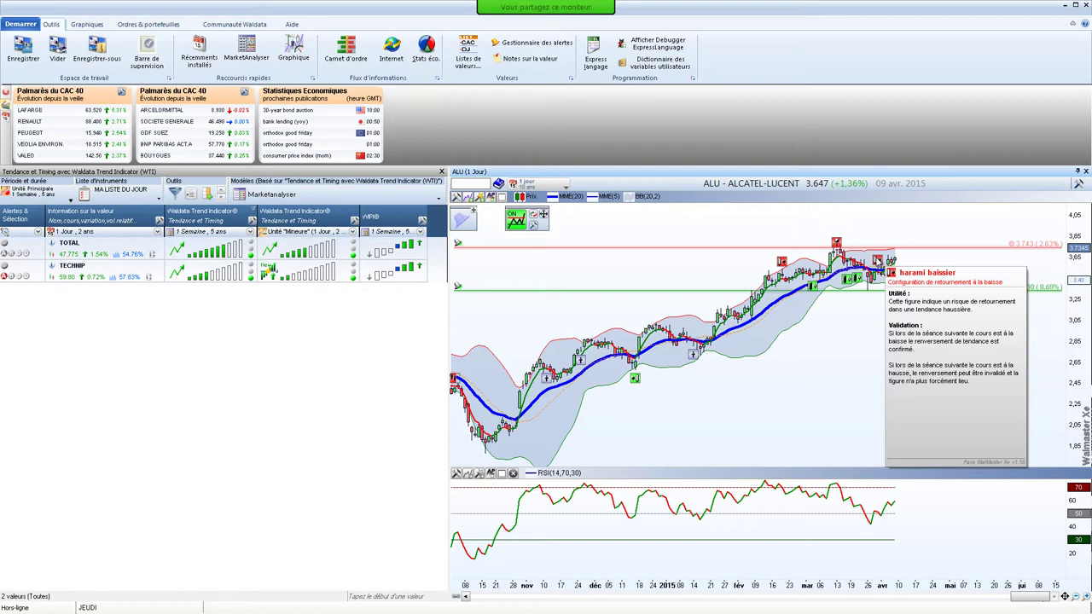
left_click_drag(858, 350, 884, 352)
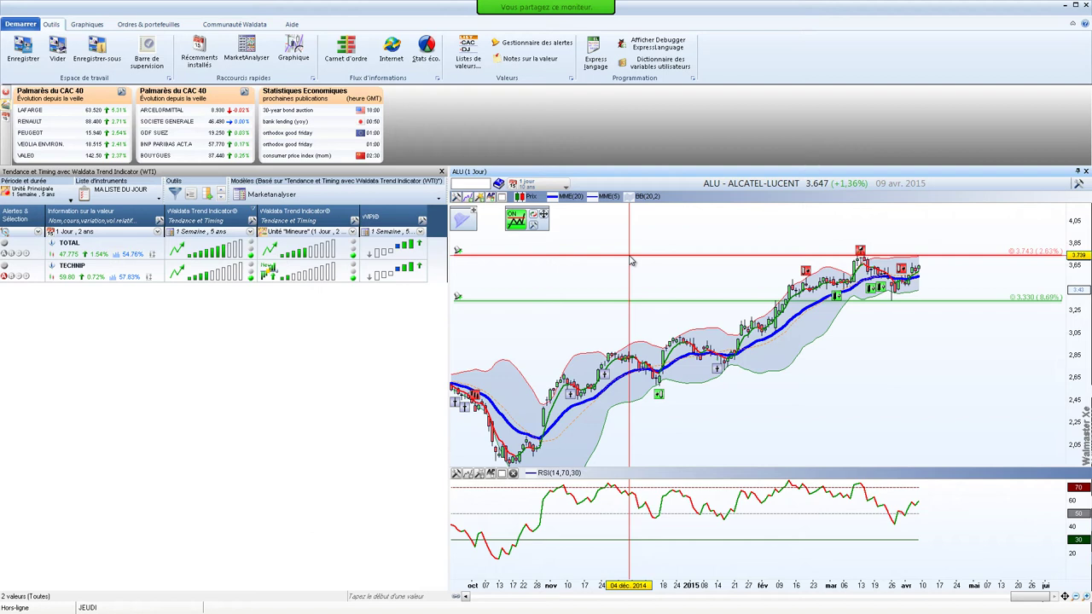
left_click(480, 198)
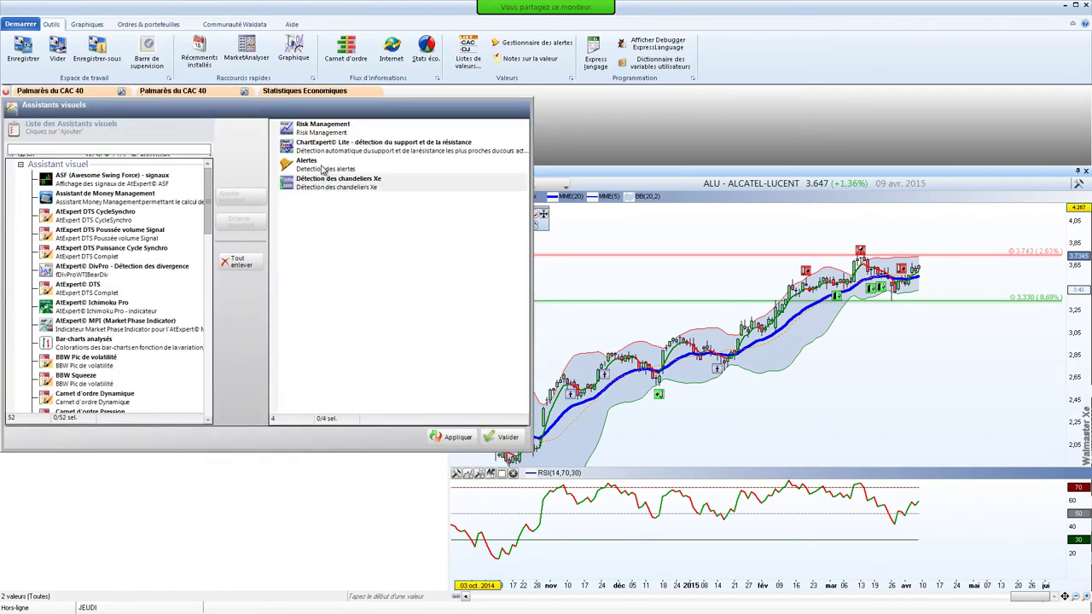
left_click(508, 437)
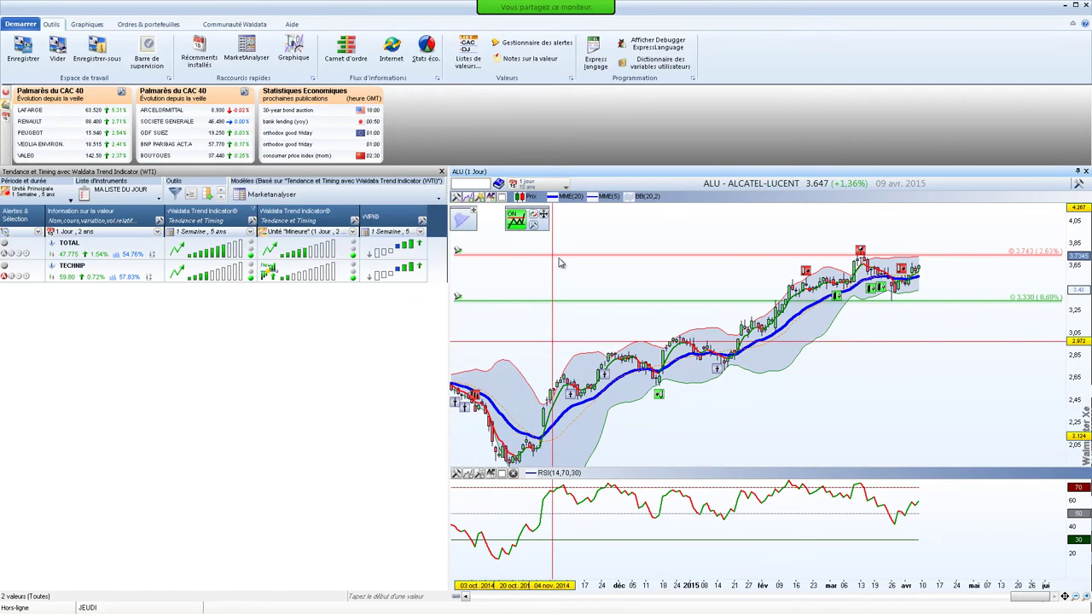
Move the visual assistant's control box to the top centre of the price chart and accept the new position
left_click(540, 222)
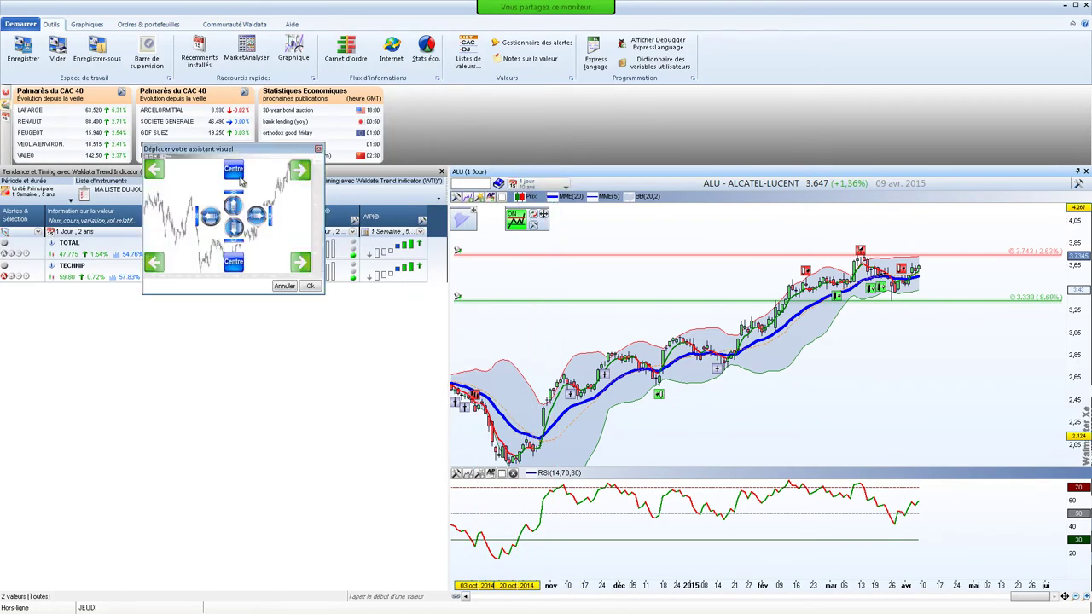
left_click(240, 175)
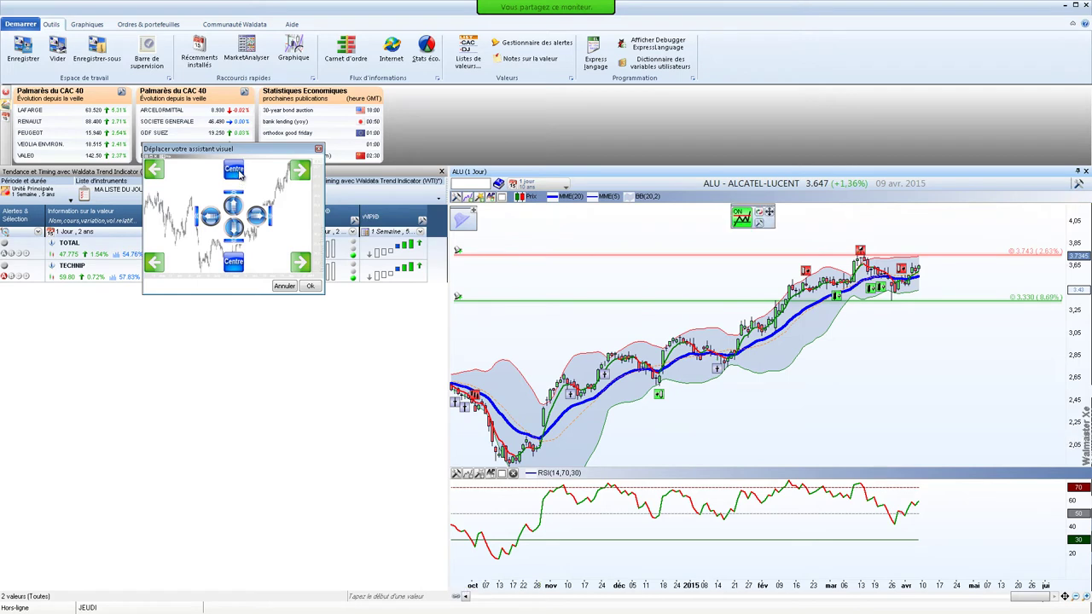
left_click(309, 285)
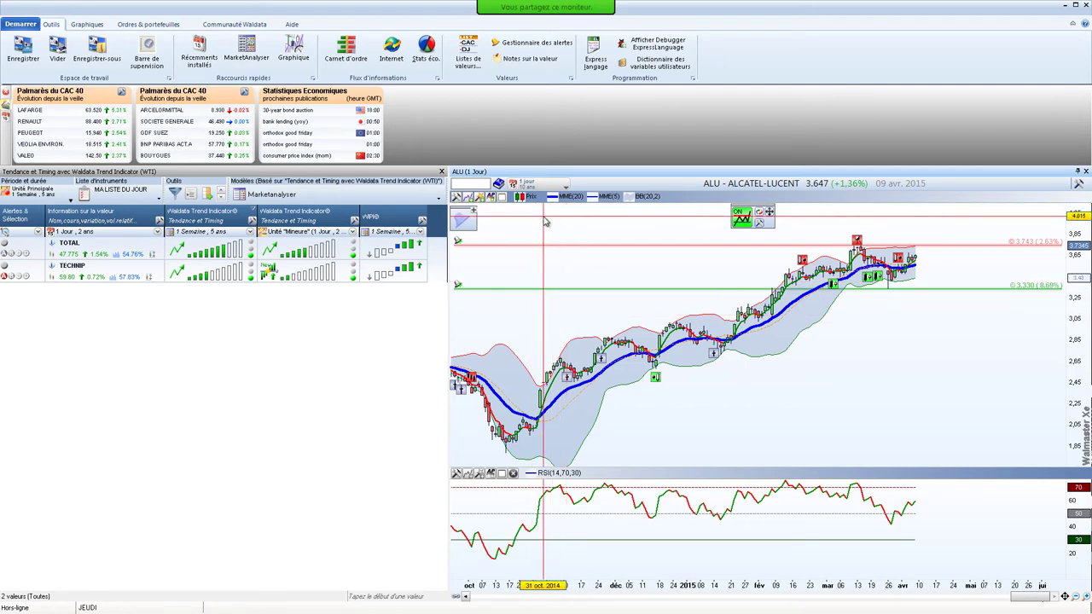
View the Alcatel-Lucent chart in Unité Majeure and Unité Mineure, and settle on Unité Principale (1 Semaine sur 5 ans)
left_click(537, 184)
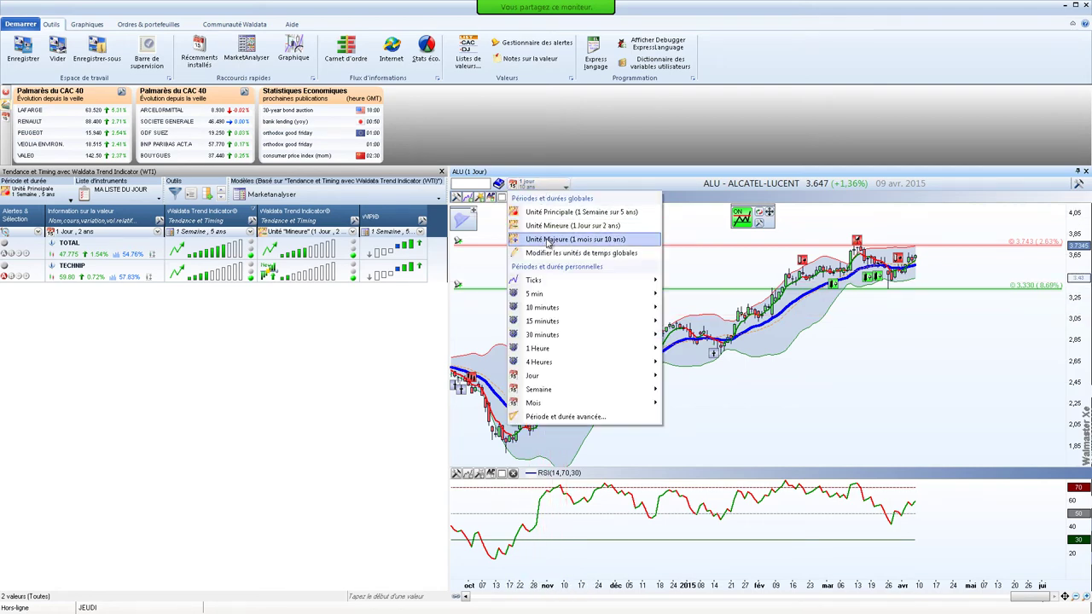
left_click(549, 239)
left_click(546, 188)
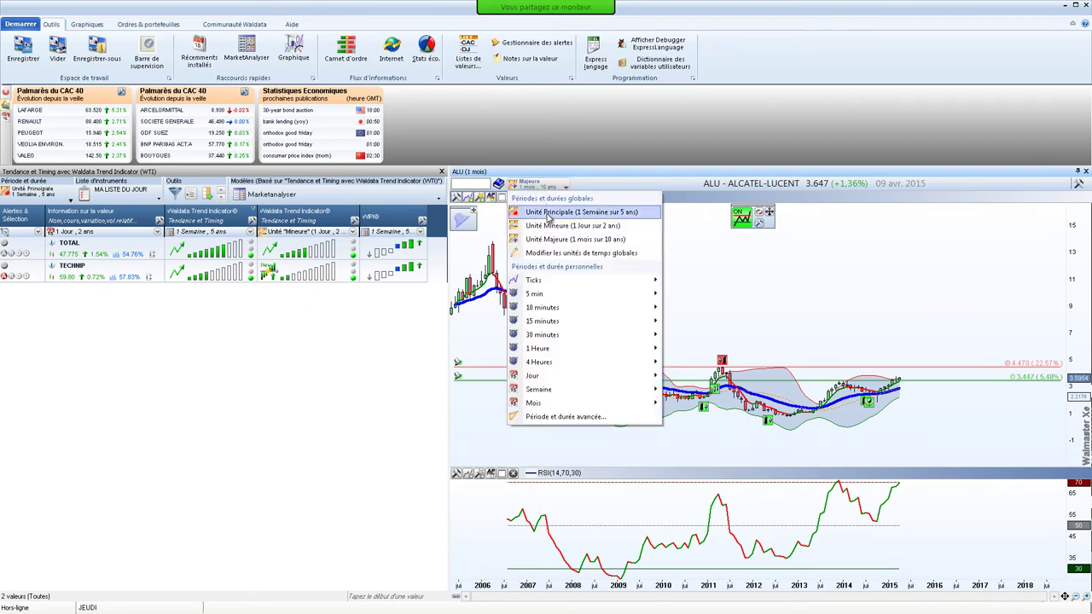
left_click(549, 226)
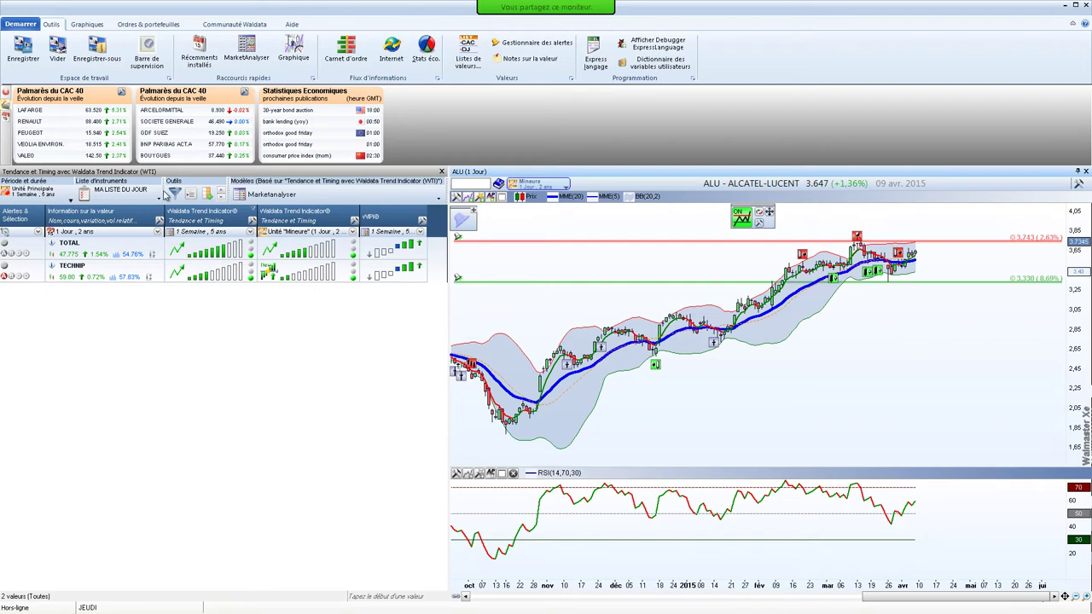
left_click(531, 185)
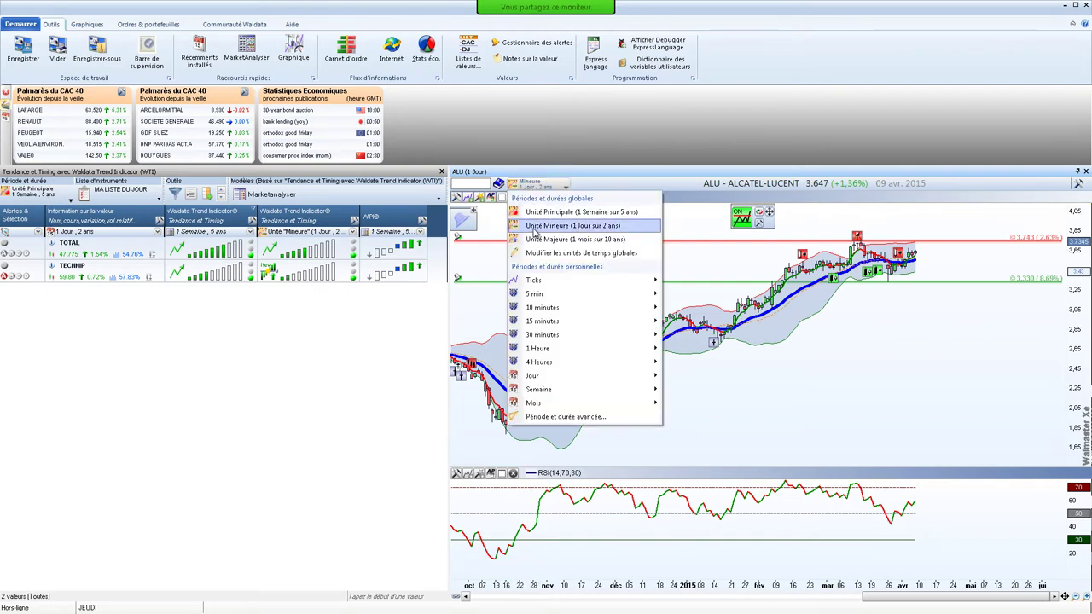
left_click(546, 211)
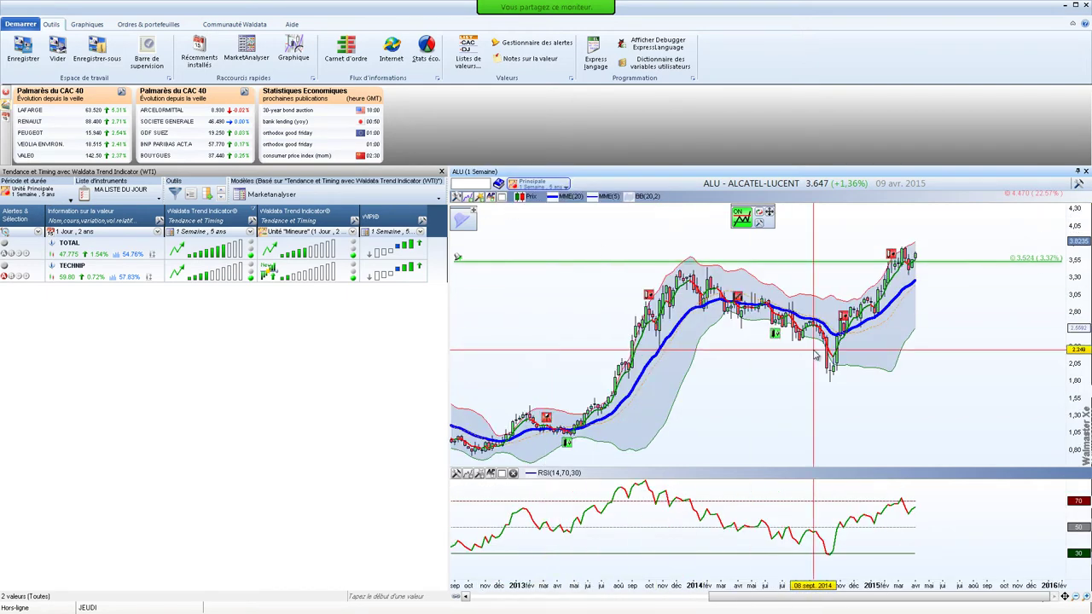
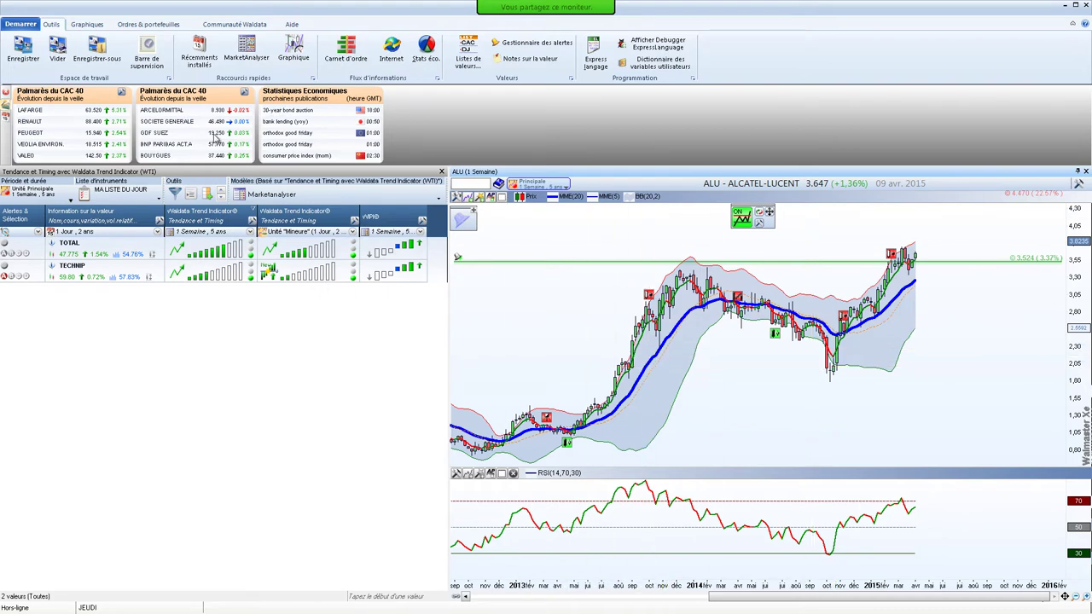
Add the Risque de retournement GraphAnalyser that indicates reversal probability to the supervision bar and validate
left_click(6, 105)
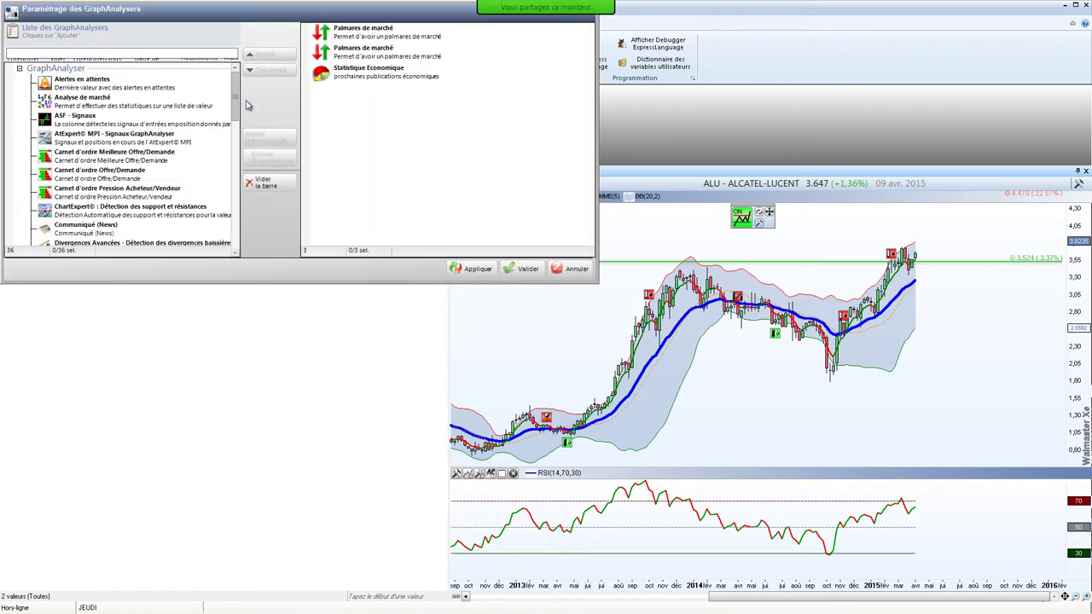
left_click_drag(243, 103, 244, 220)
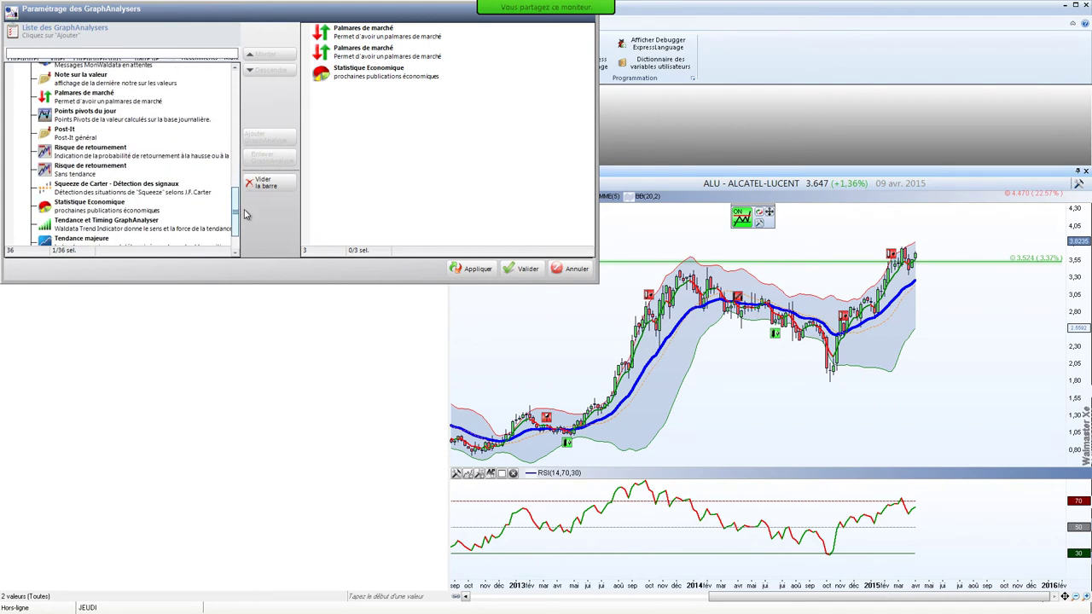
left_click(67, 155)
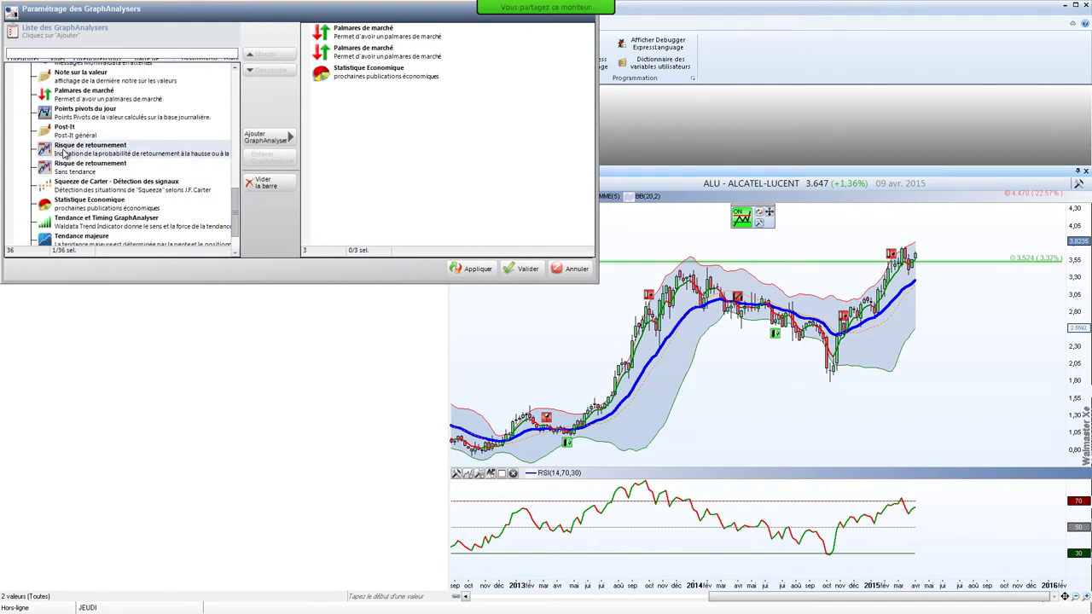
left_click(272, 146)
left_click(513, 270)
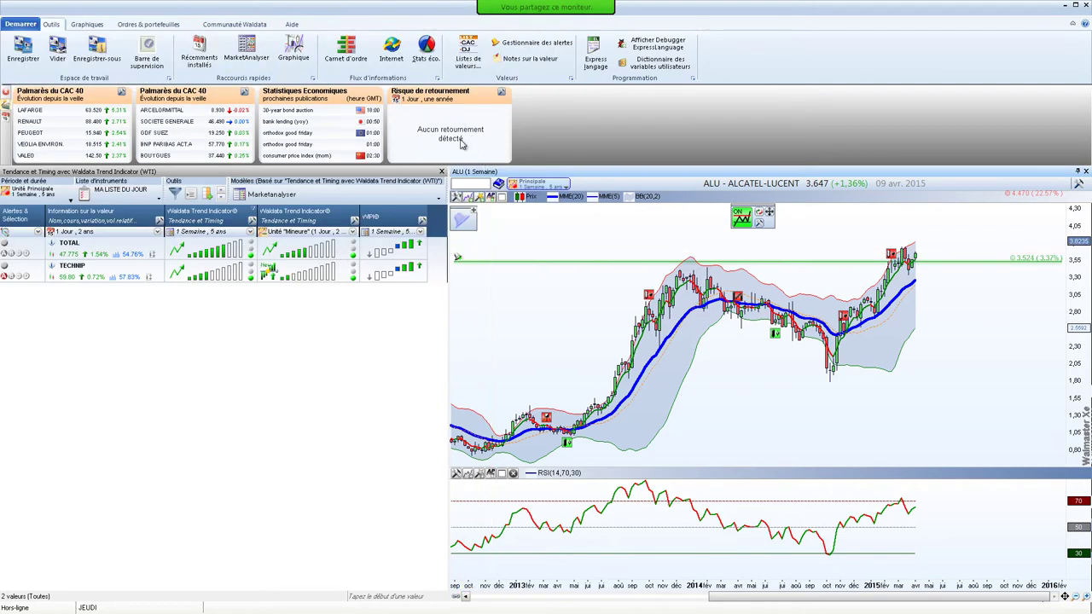
Chart TOTAL and TECHNIP in turn, and set the Risque de retournement analyser to Unité Principale (1 Semaine sur 5 ans)
left_click(100, 249)
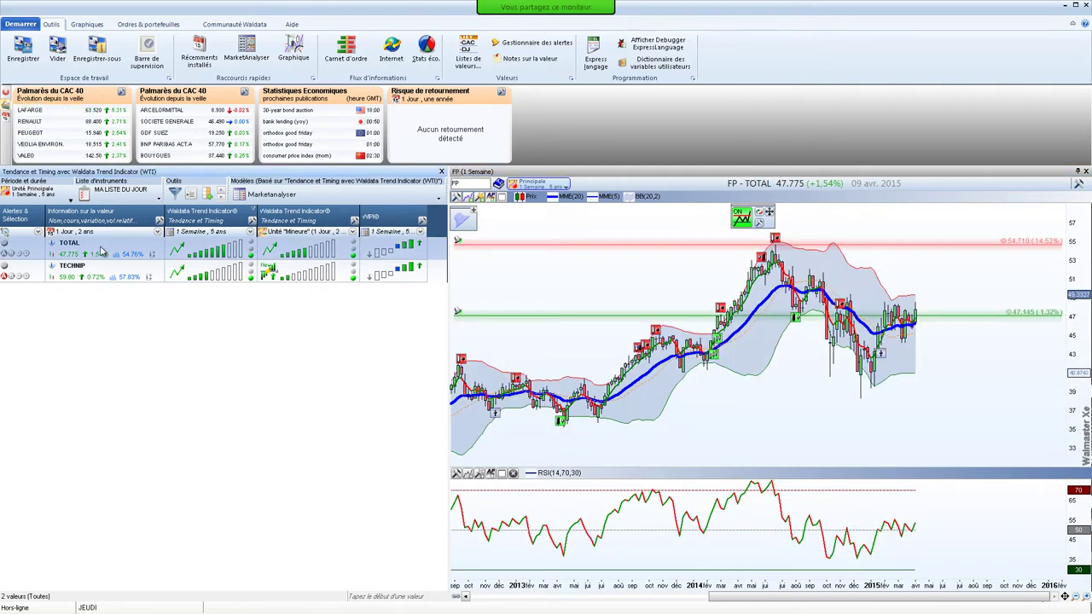
left_click(140, 274)
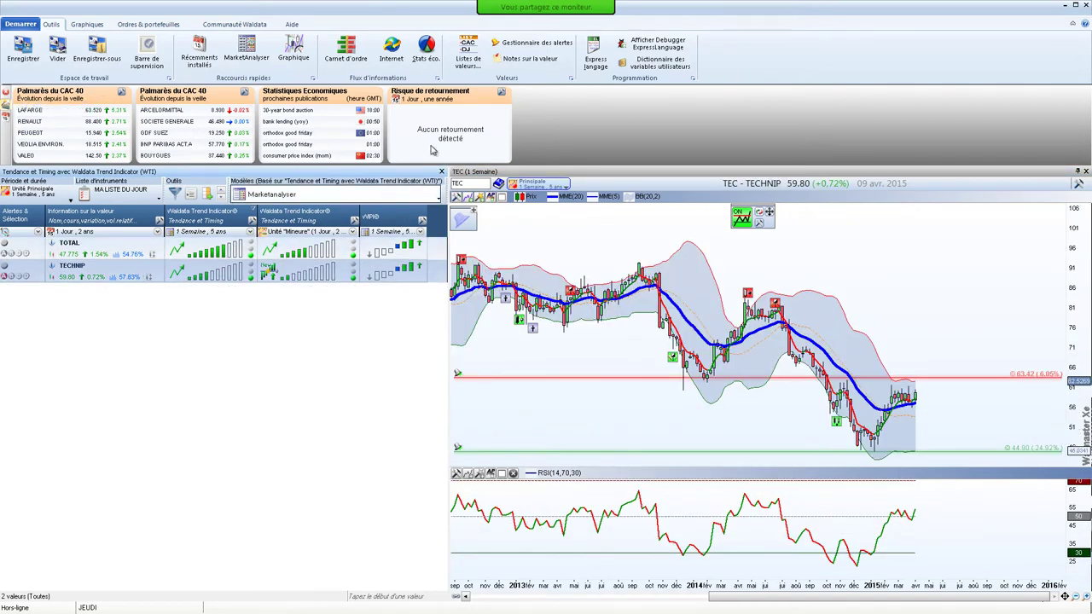
left_click(396, 100)
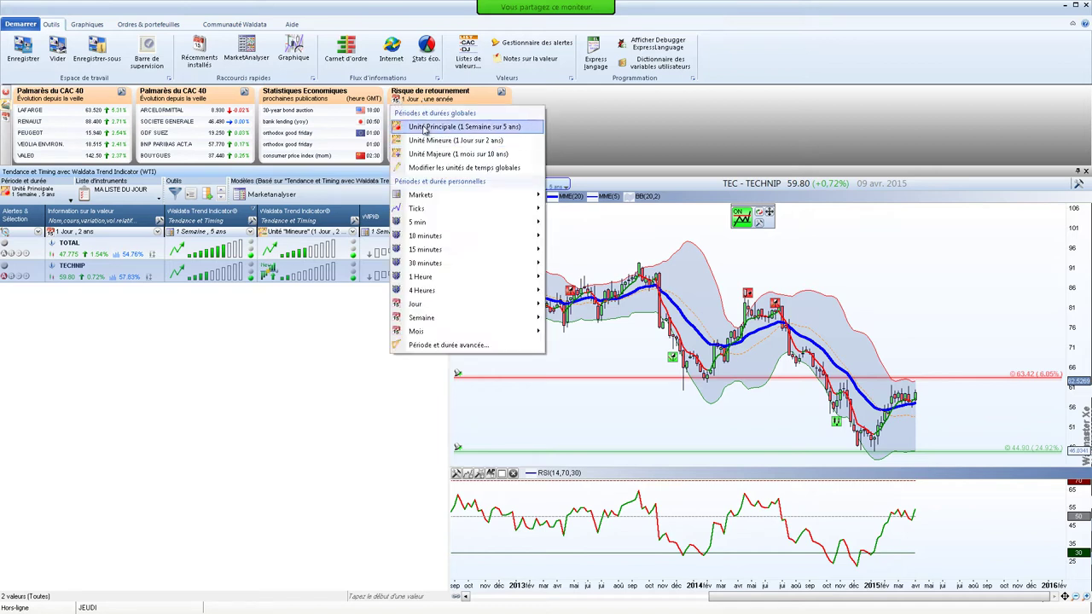
left_click(460, 142)
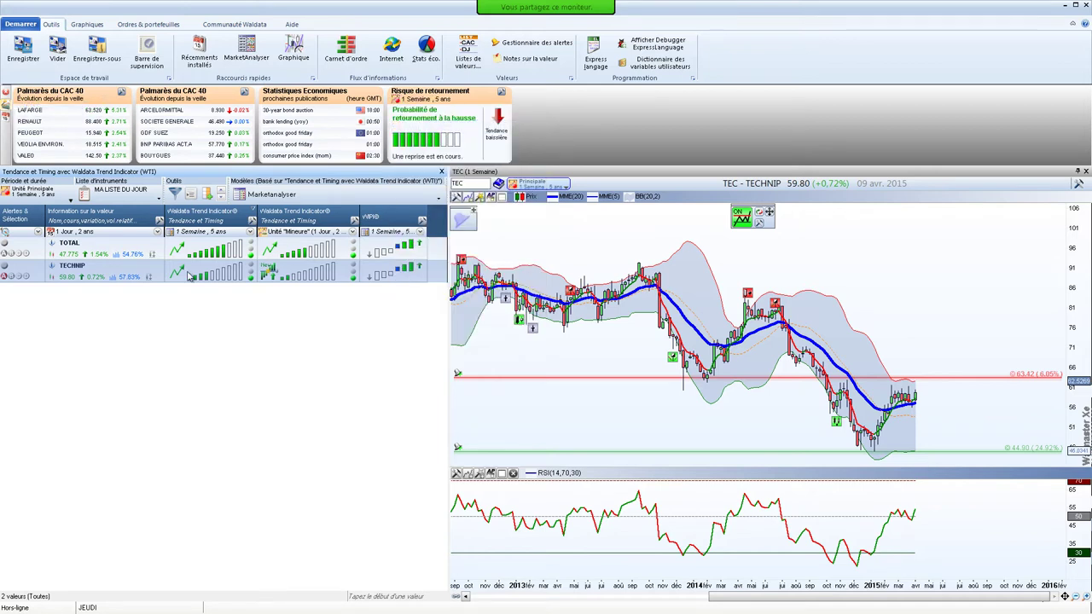
mouse_move(349, 271)
mouse_move(431, 139)
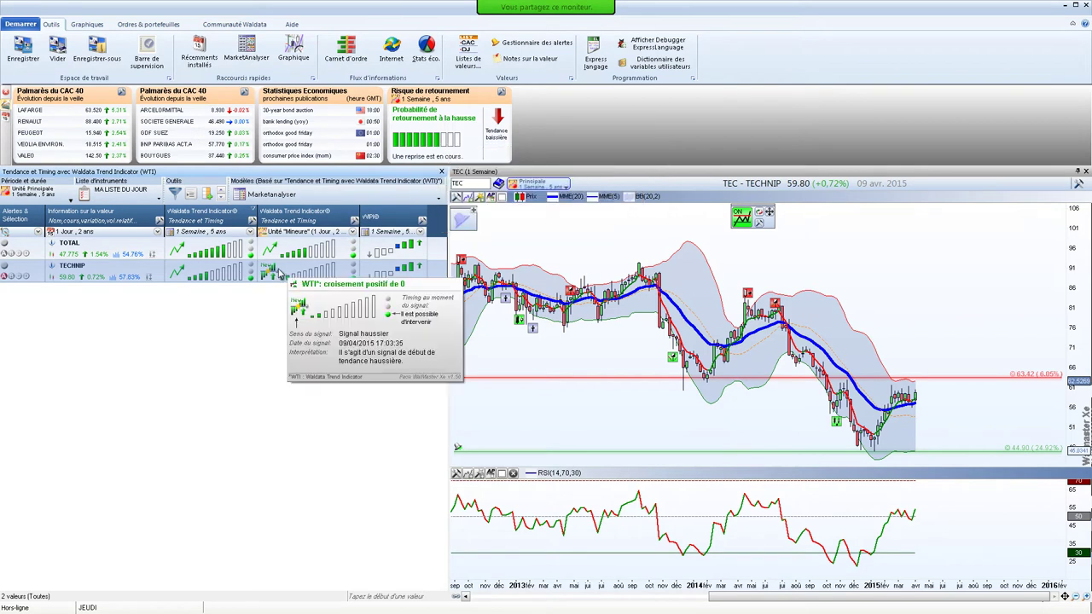
Add the Tendance et Timing GraphAnalyser to the supervision bar and validate the selection
left_click(7, 114)
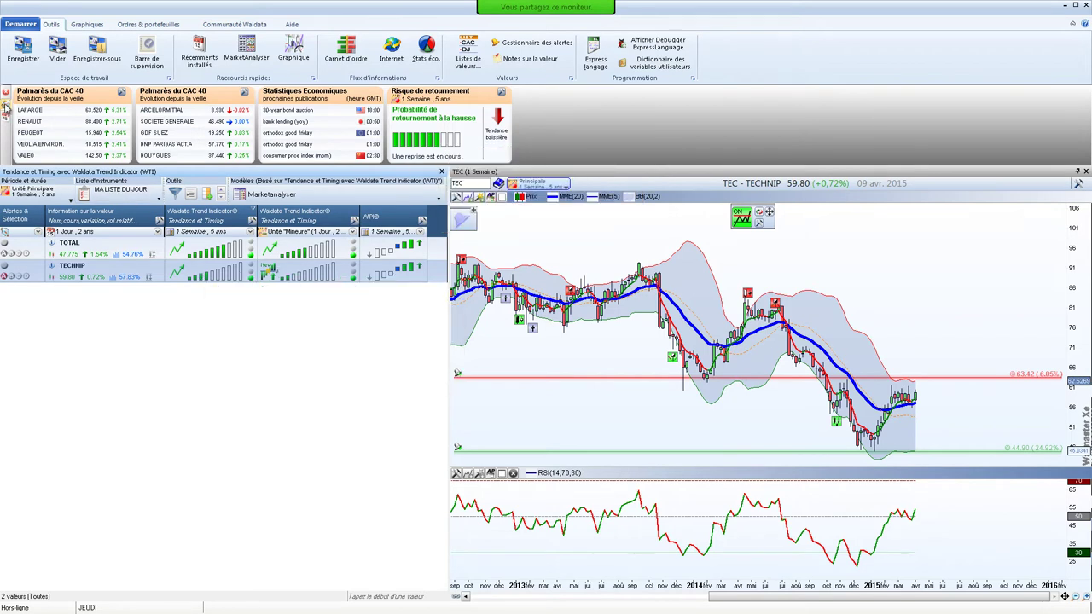
scroll(243, 126, "down", 5)
left_click_drag(243, 126, 243, 236)
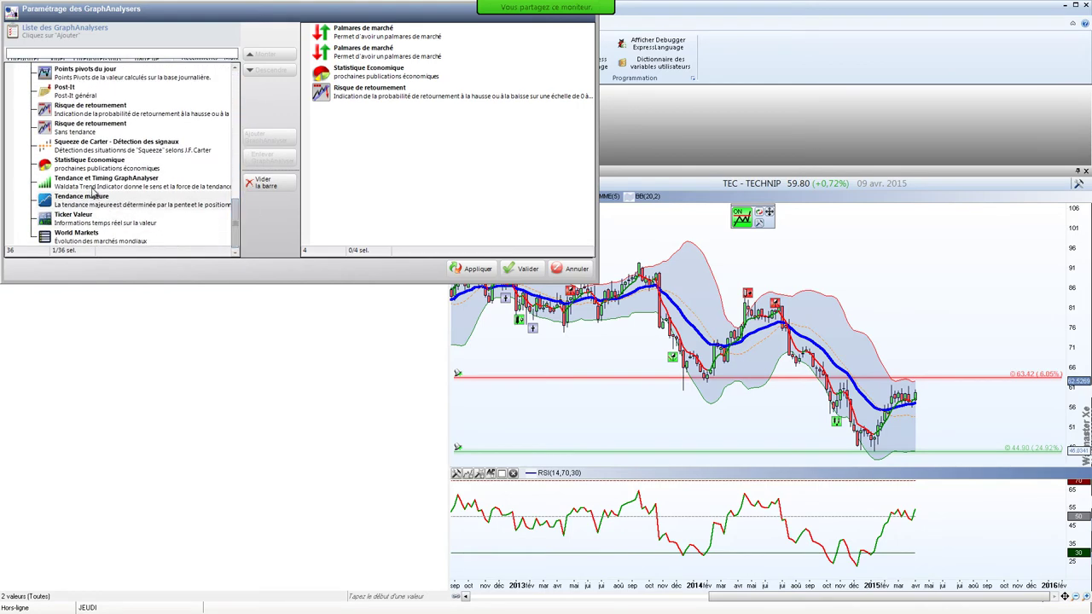
left_click(128, 182)
left_click(265, 138)
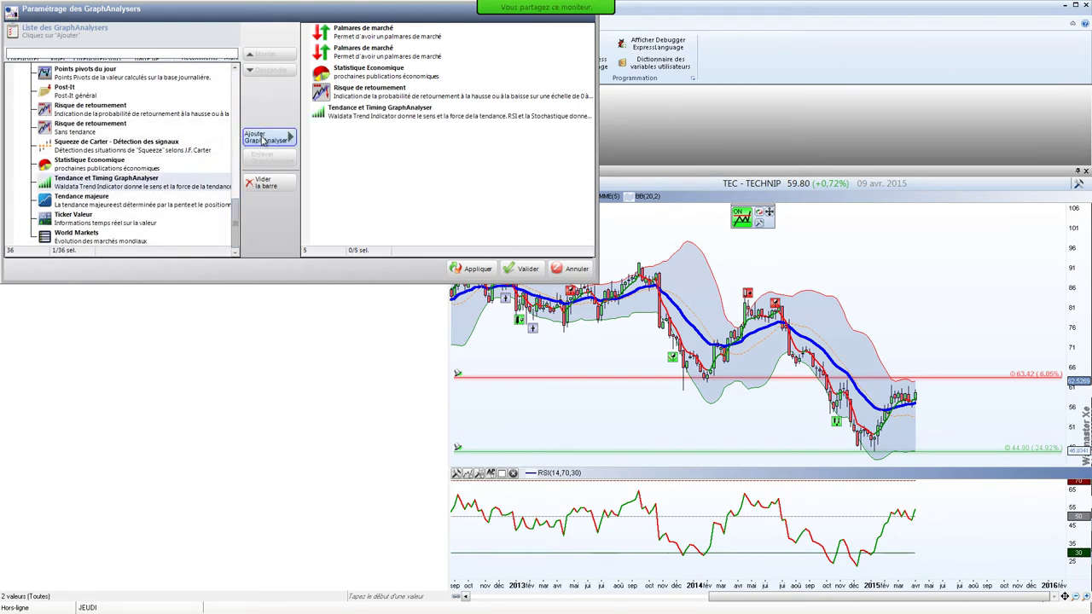
left_click(519, 271)
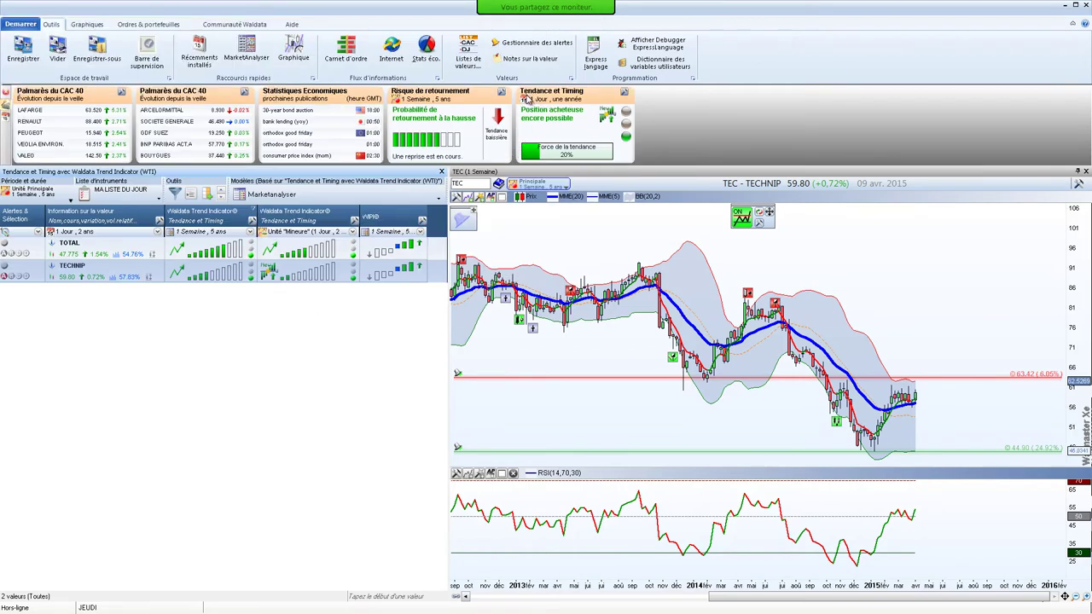
Set the Tendance et Timing analyser's period to 1 month over 5 years
left_click(527, 99)
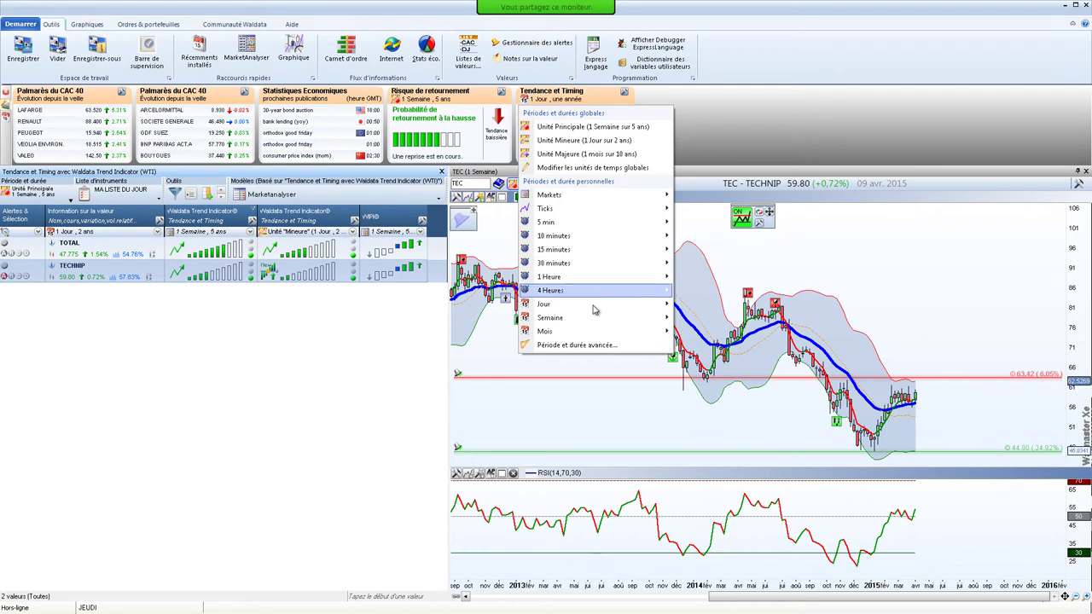
mouse_move(563, 331)
left_click(695, 331)
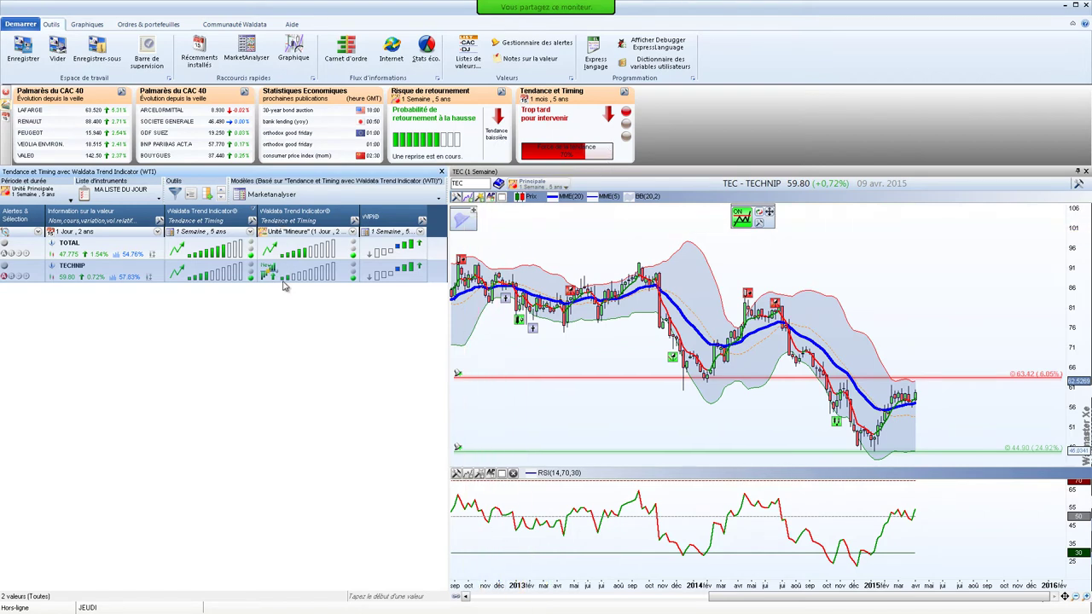
mouse_move(542, 149)
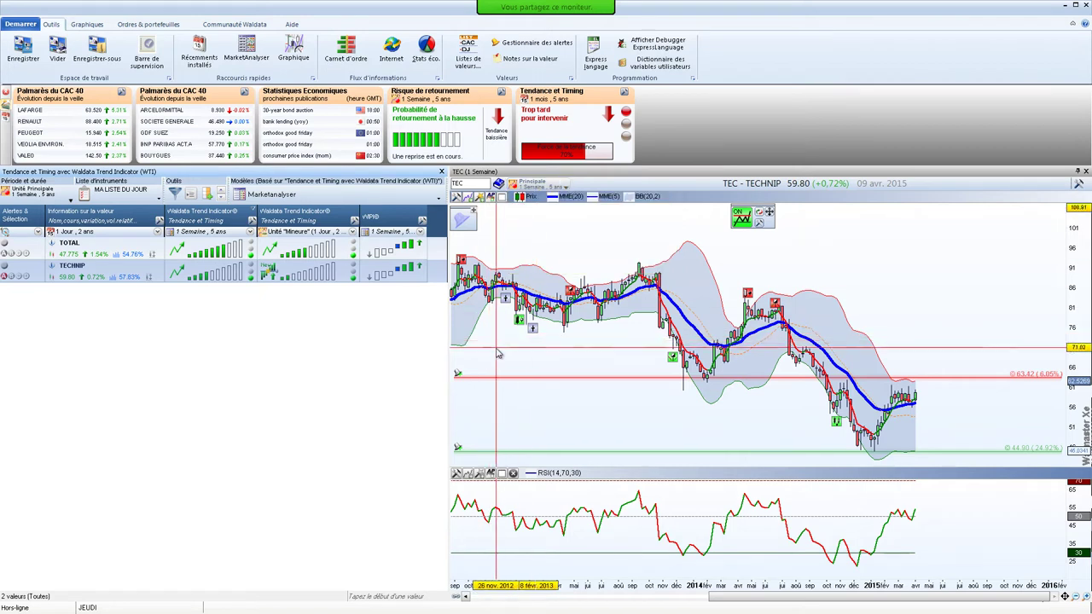
Open the Recherche des retournements MarketAnalyser and dock it as a tab alongside the Tendance et Timing table
left_click(244, 59)
left_click_drag(463, 128, 470, 189)
left_click(179, 119)
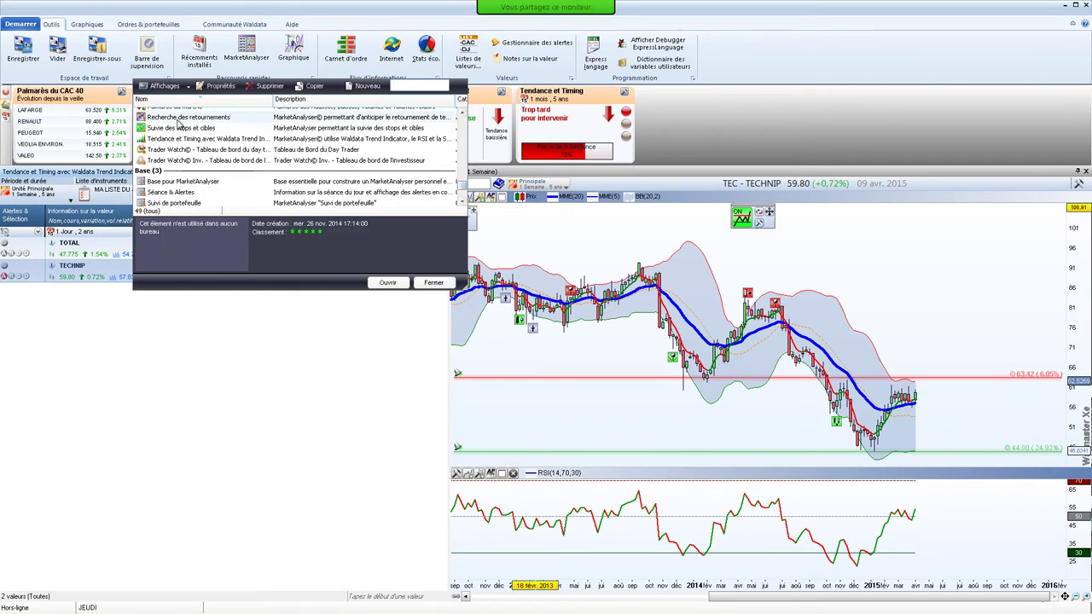
left_click(388, 282)
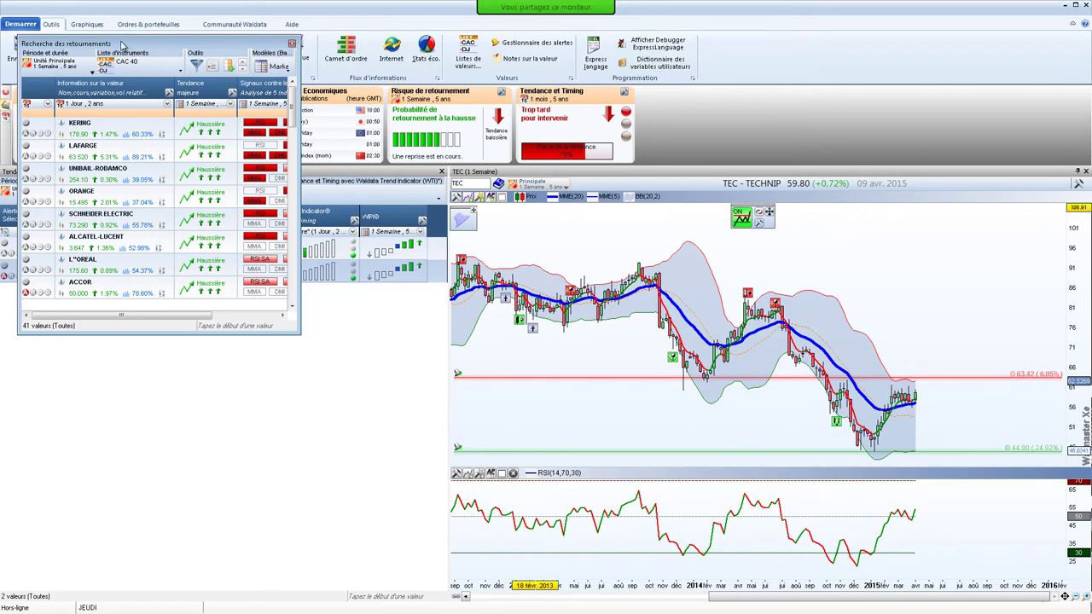
left_click_drag(122, 44, 141, 67)
left_click_drag(165, 130, 222, 386)
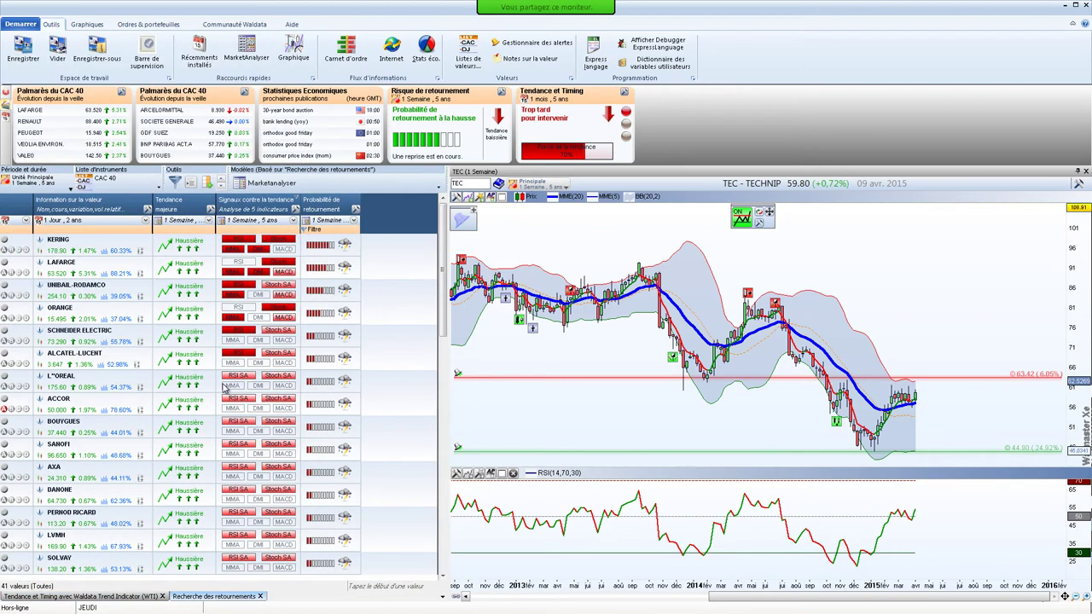
Switch between the two MarketAnalyser tables, return to Tendance et Timing, and place their tabs at the top (Haut)
left_click(138, 598)
left_click(205, 597)
left_click(127, 597)
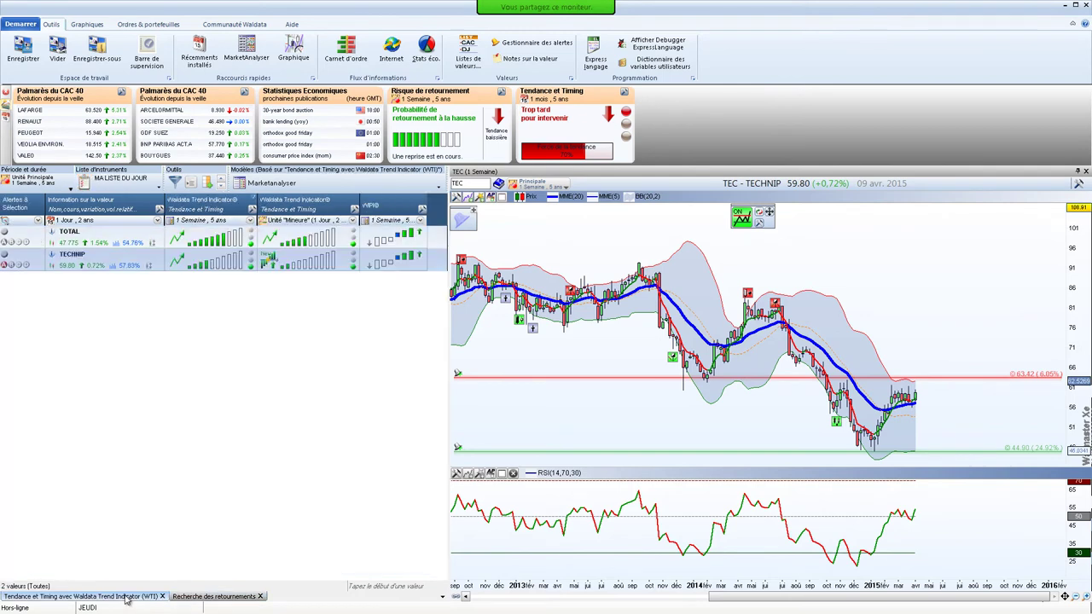
right_click(126, 600)
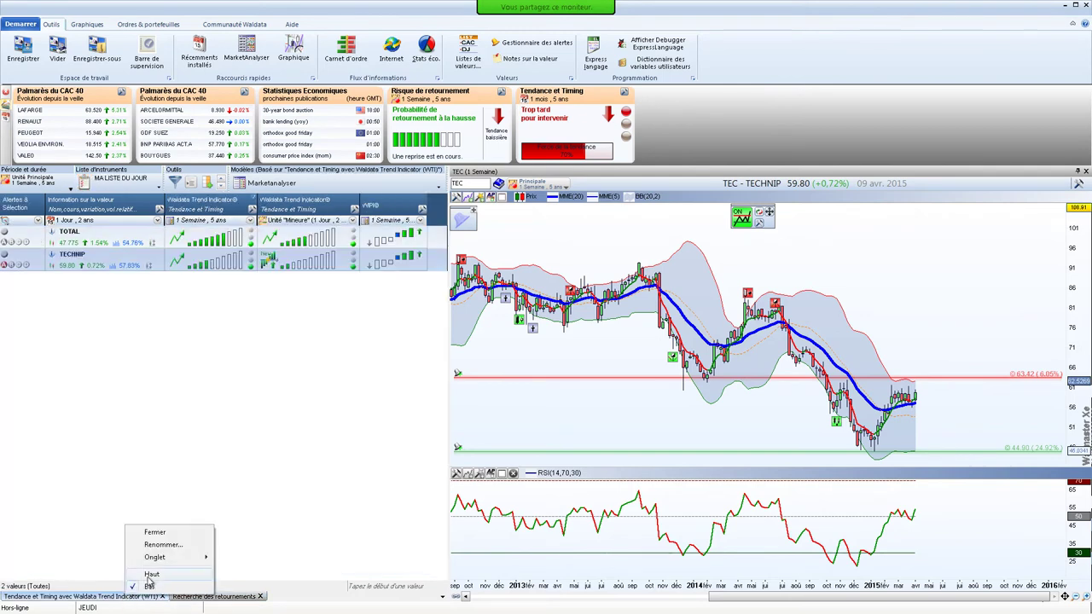
left_click(150, 572)
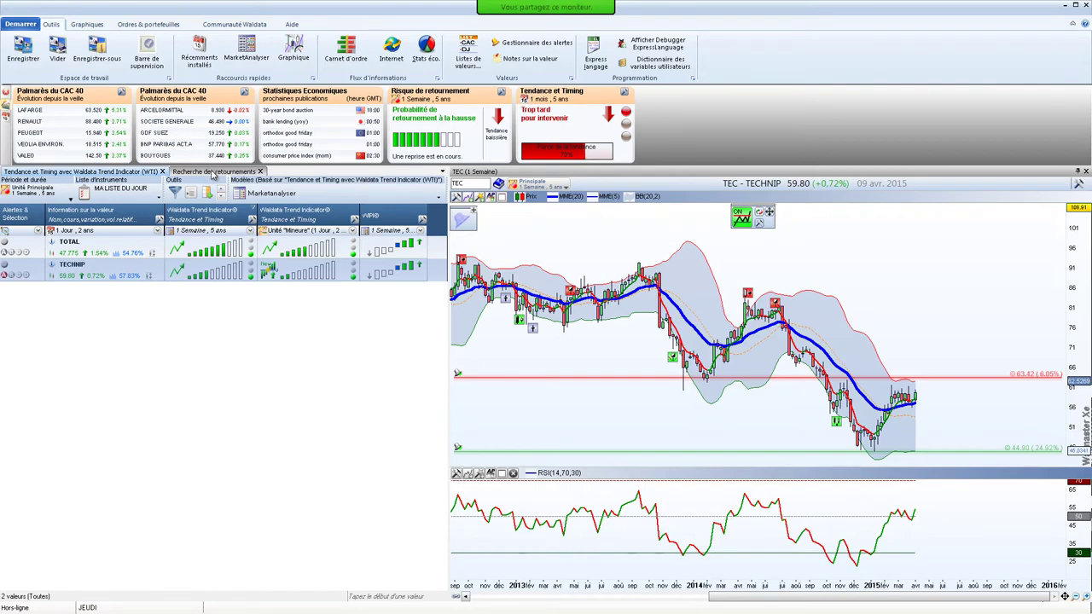
Switch back and forth between the Recherche des retournements and Tendance et Timing tables, ending on Tendance et Timing
left_click(213, 172)
left_click(118, 172)
left_click(205, 173)
left_click(158, 175)
left_click(211, 173)
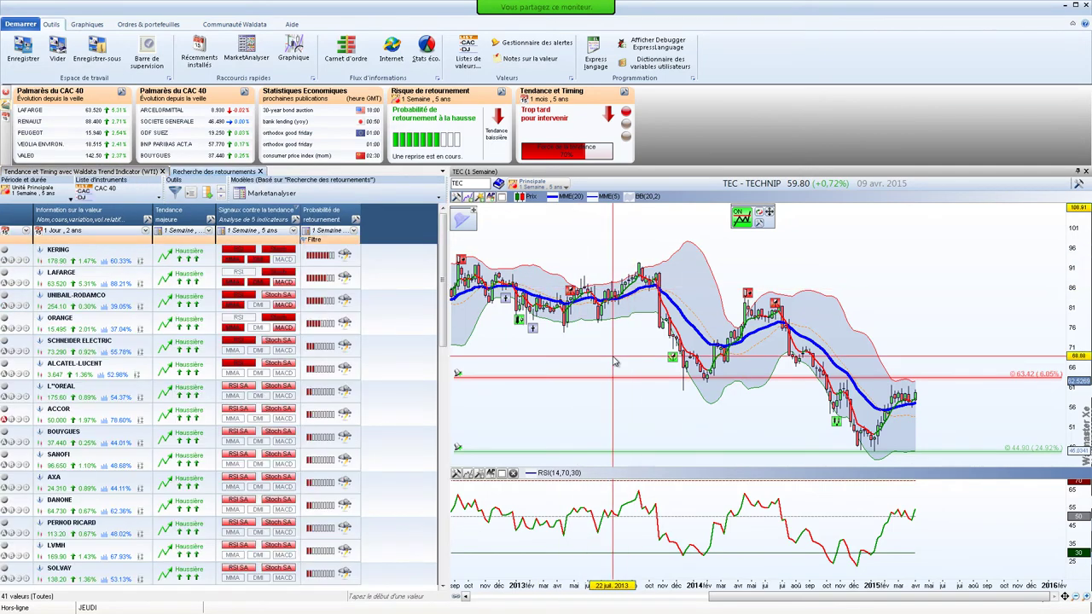
left_click(142, 173)
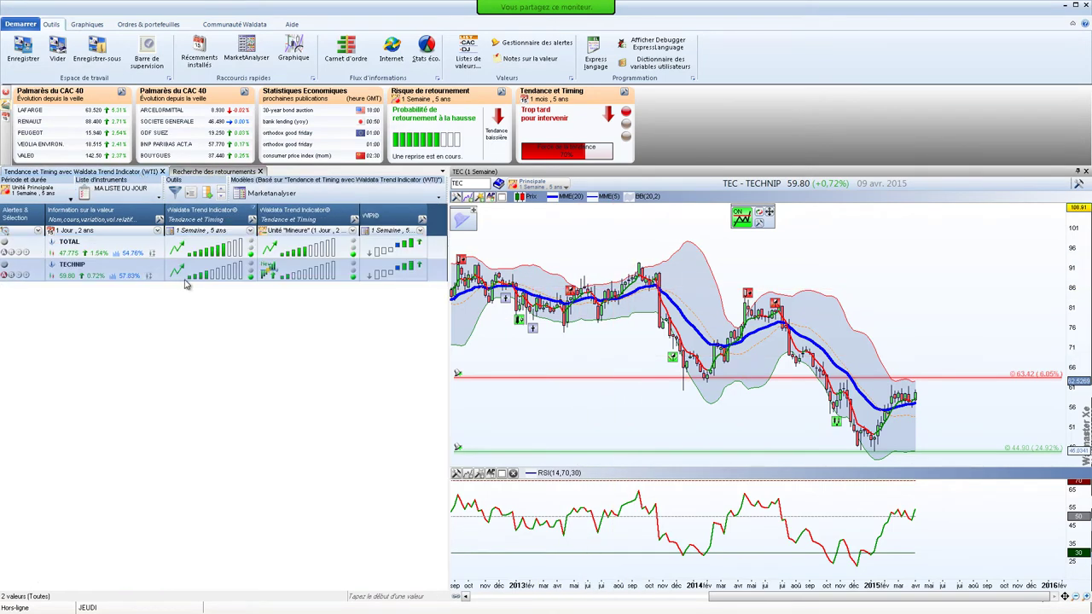
Dock the Technip chart inside the Tendance et Timing tab, beside the table, and widen it to over half the window
left_click(650, 175)
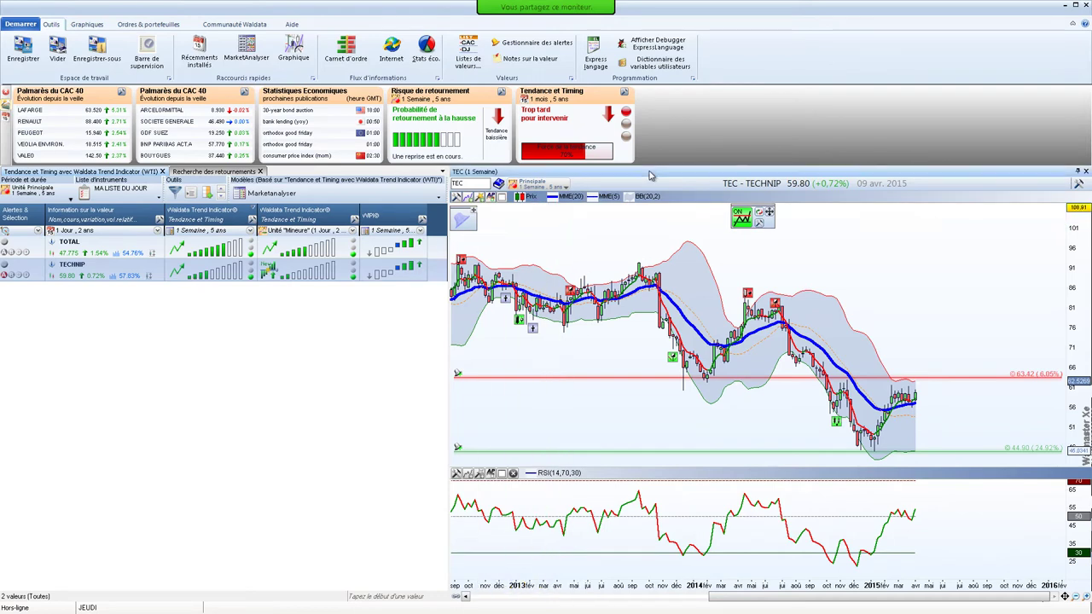
left_click_drag(647, 175, 247, 390)
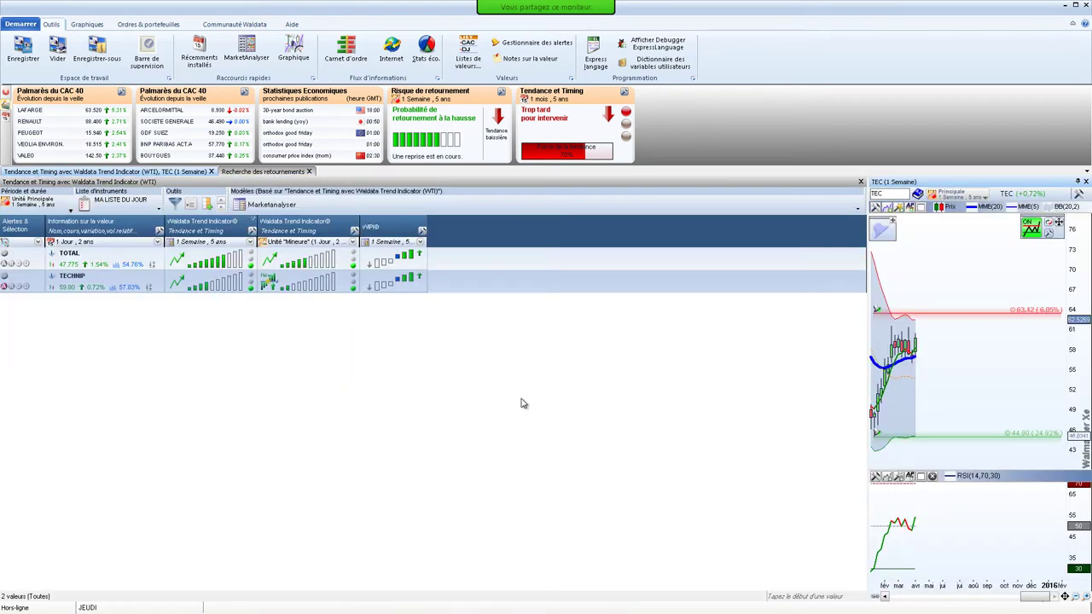
left_click_drag(867, 187, 467, 186)
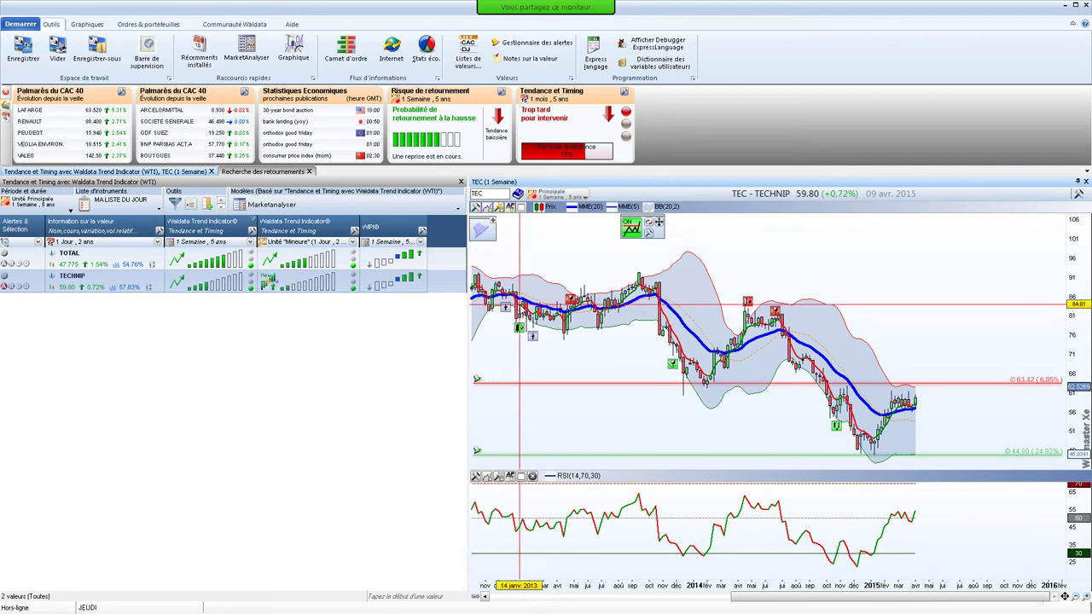
Open the AtSmart © Chandeliers Dynamiques chart, dock it beside the table in the Recherche des retournements tab, and widen it
left_click(256, 173)
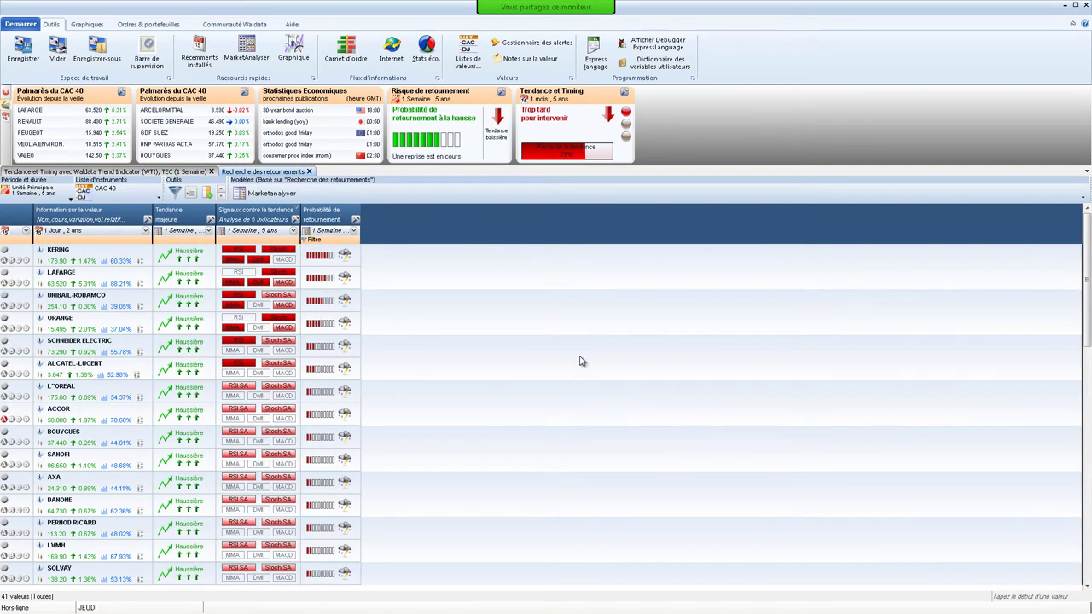
left_click(299, 54)
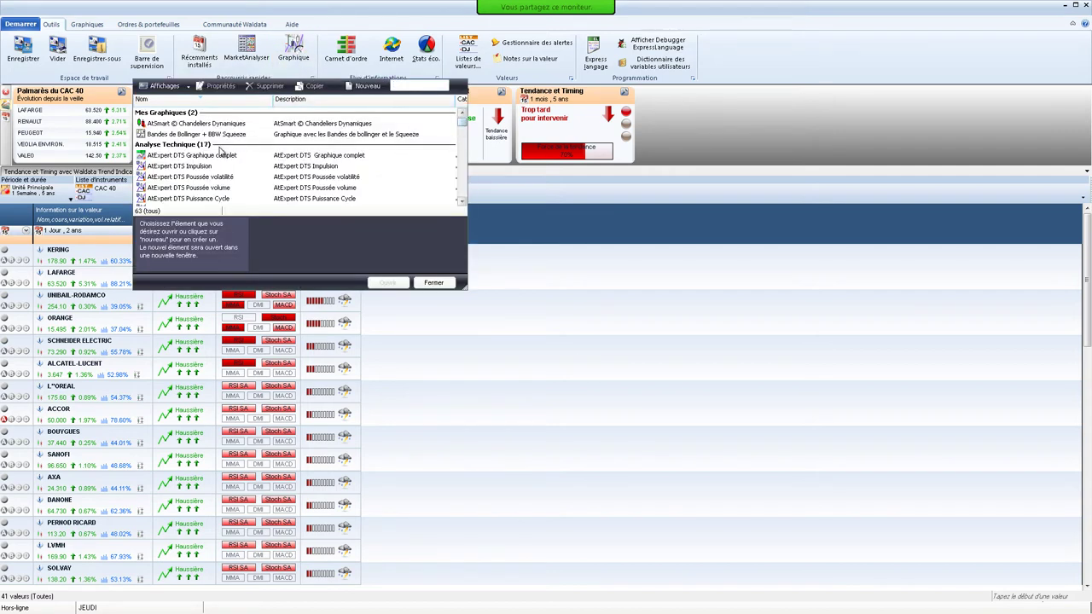
left_click(206, 124)
left_click(387, 283)
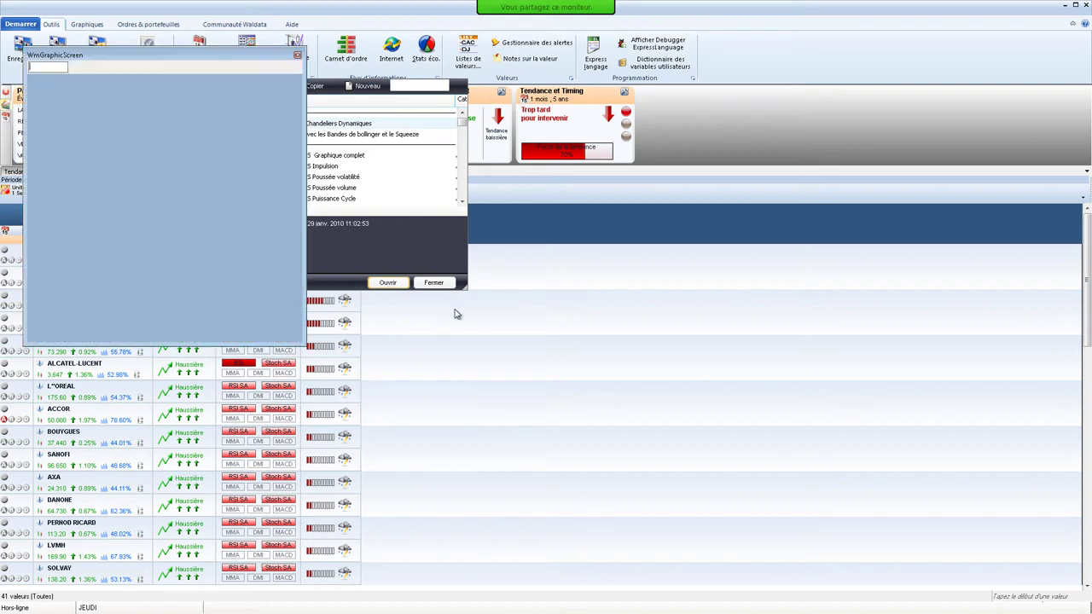
left_click_drag(157, 57, 568, 386)
left_click_drag(815, 192, 401, 217)
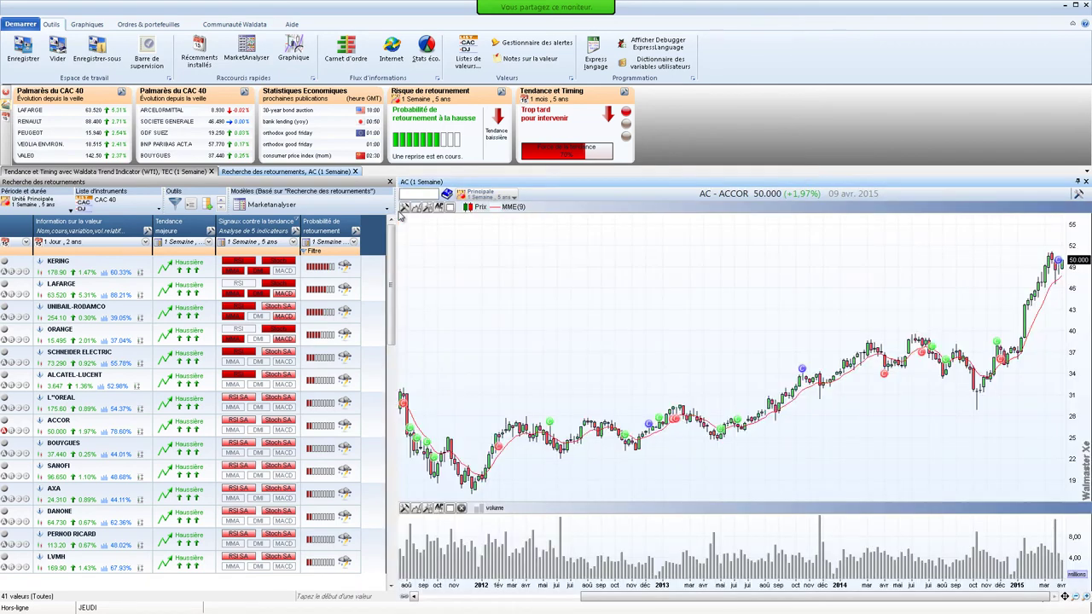
Set both the Accor chart and the Recherche des retournements table to Unité Mineure (1 Jour sur 2 ans)
left_click(167, 173)
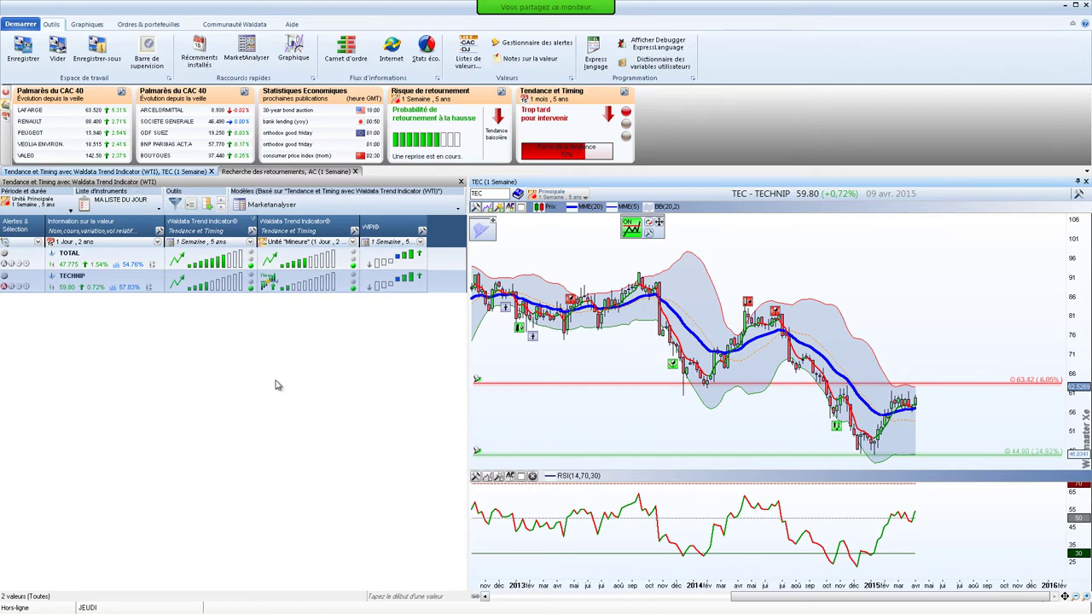
left_click(256, 173)
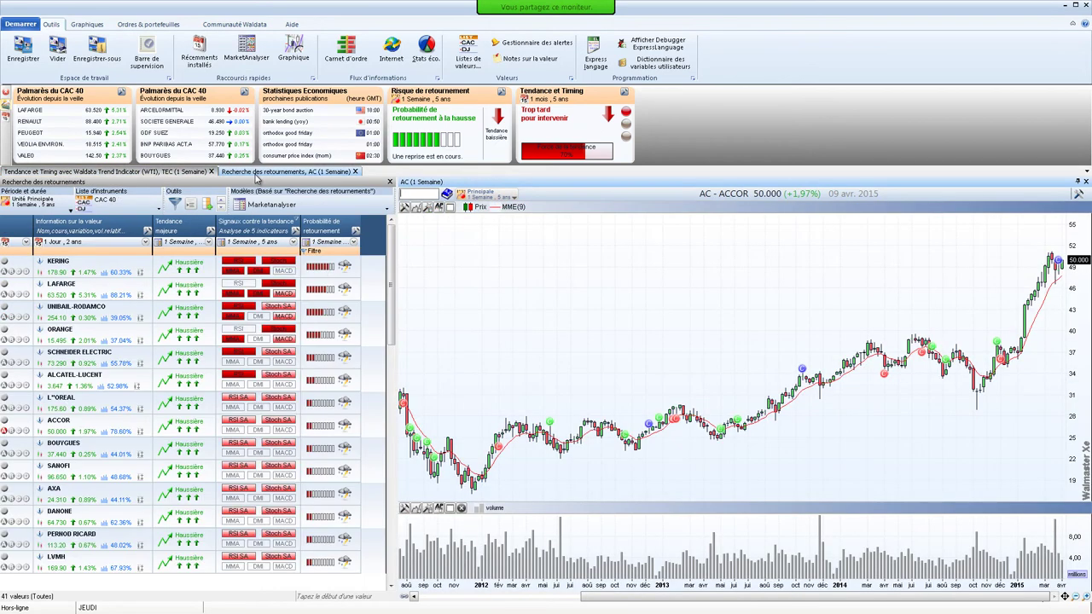
left_click(483, 195)
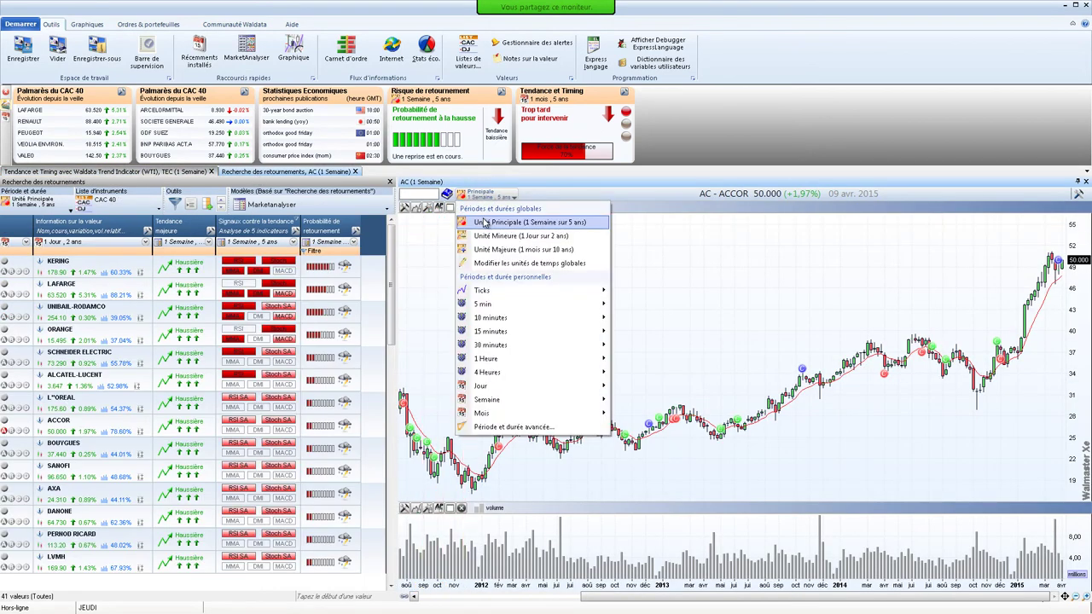
left_click(517, 235)
left_click(28, 205)
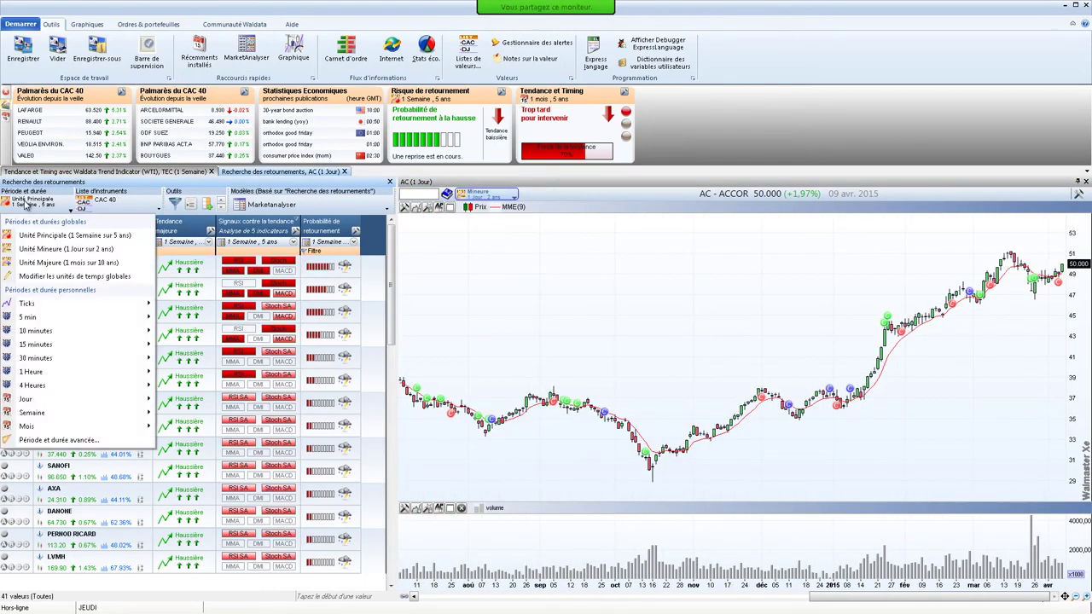
left_click(49, 250)
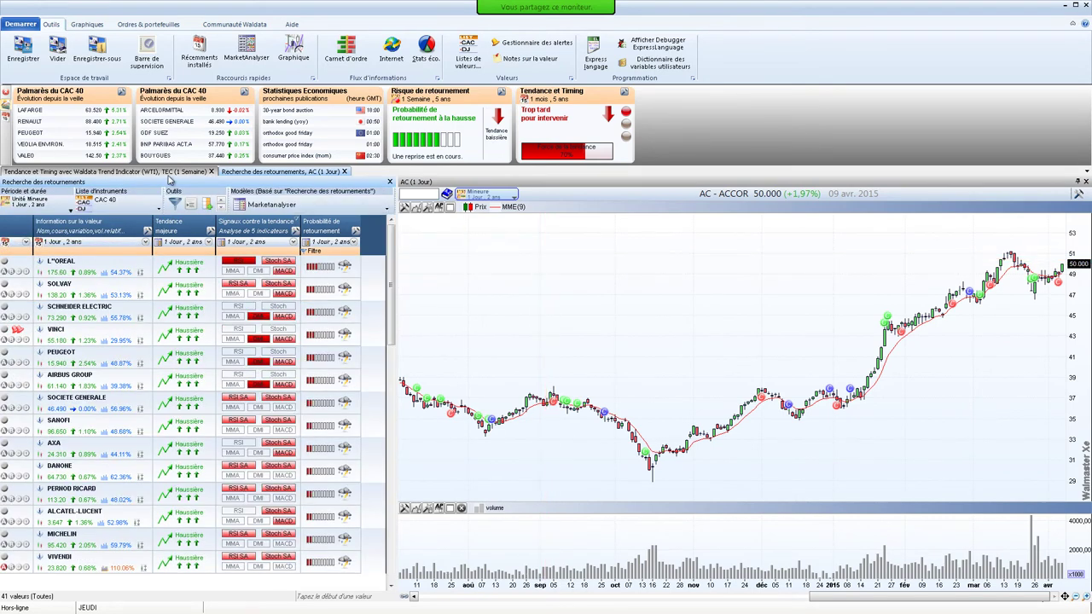
Compare the two combined table-and-chart workspaces and return to the Tendance et Timing one
left_click(177, 173)
left_click(265, 174)
left_click(114, 174)
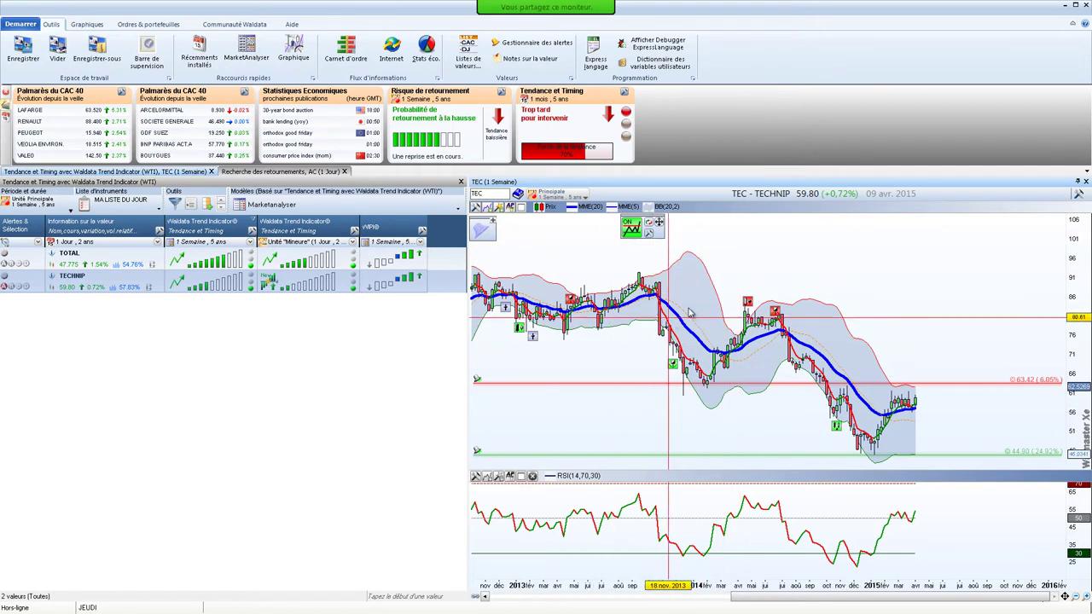
Restore the saved Indicateurs de tendance screen of 09/04/2015-18:33:22 in the Technip chart window
right_click(704, 244)
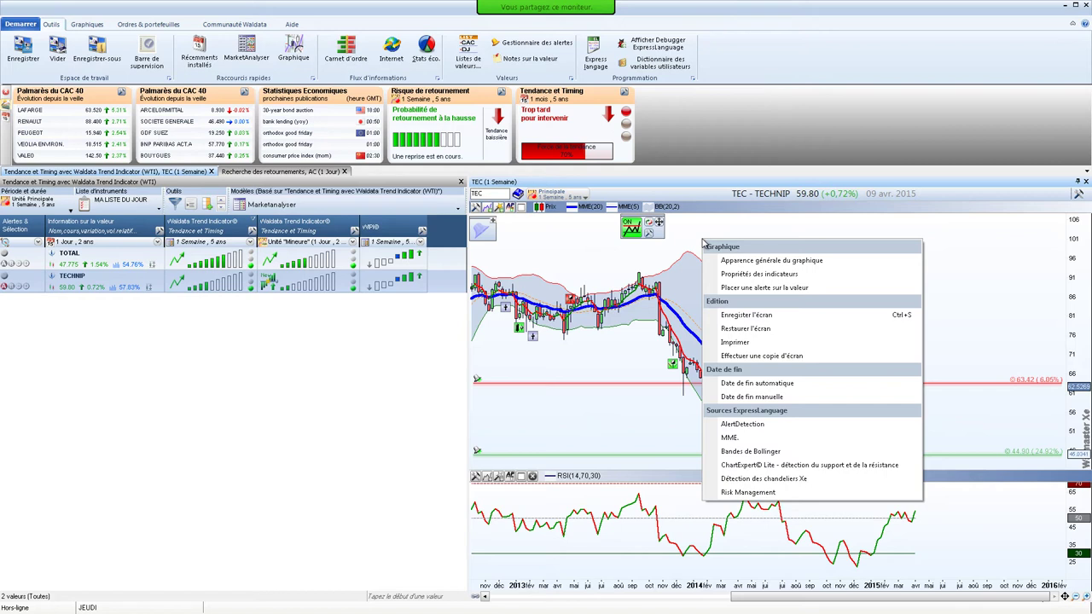
left_click(737, 330)
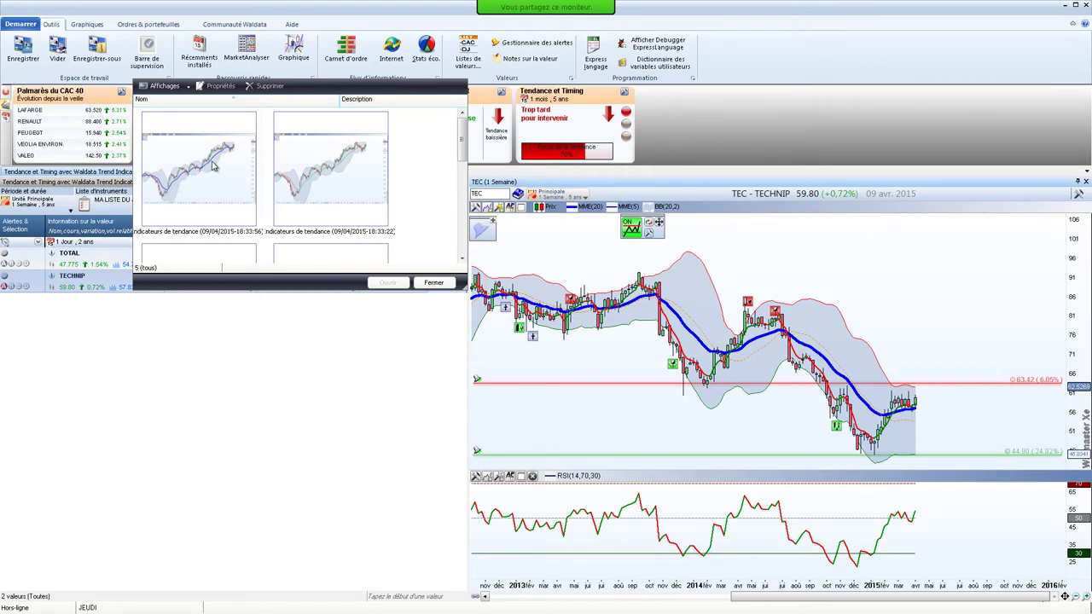
mouse_move(466, 150)
left_mouse_down()
mouse_move(476, 233)
mouse_move(466, 140)
left_mouse_up()
scroll(330, 175, "up", 2)
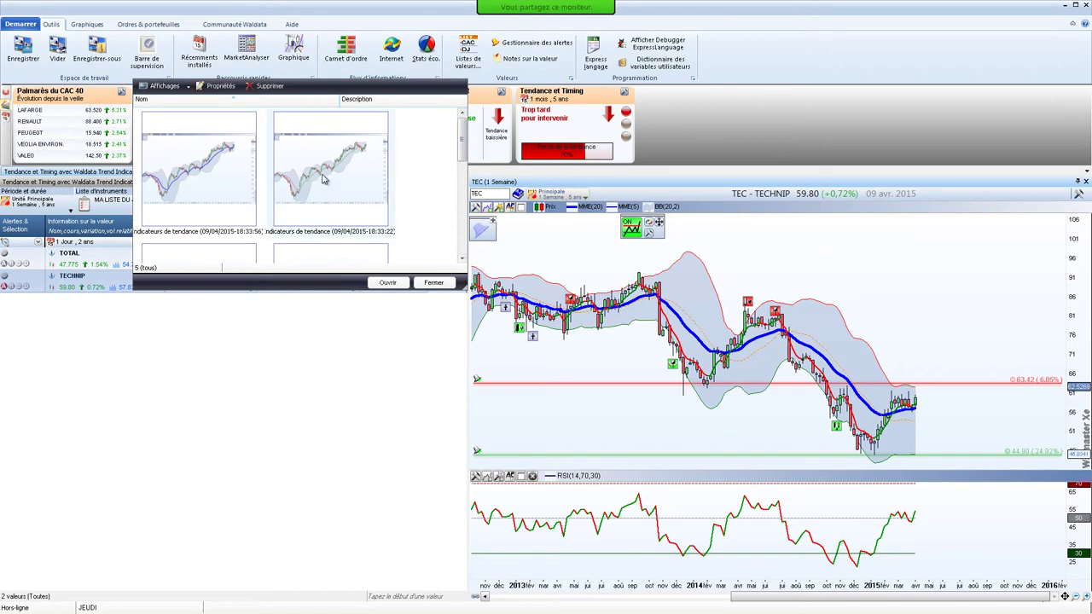
left_click(387, 285)
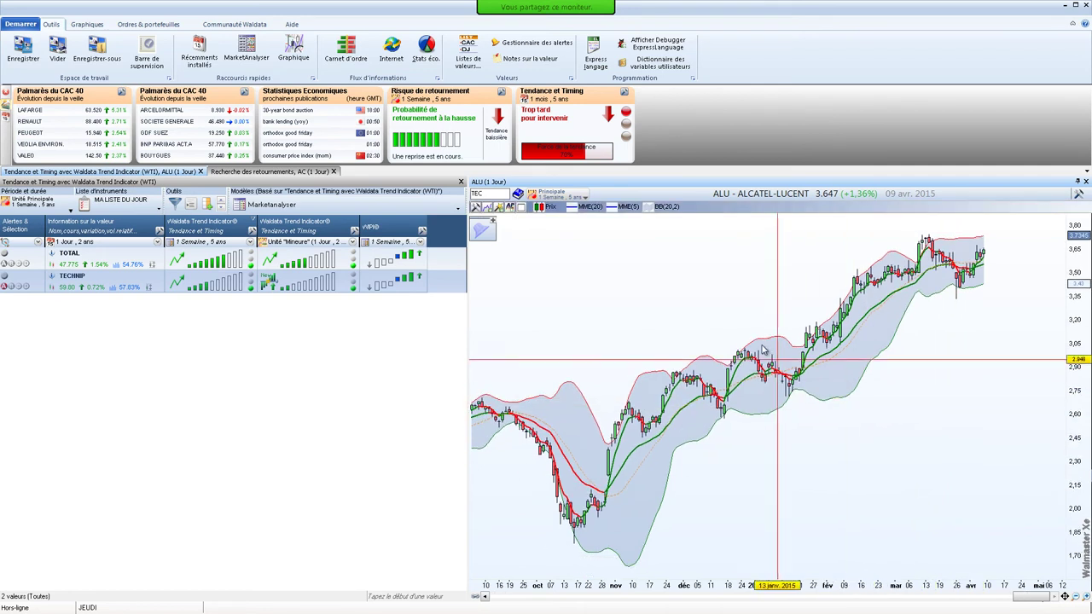
Save the current chart screen as a new model named MON GRAPHIQUE
right_click(636, 263)
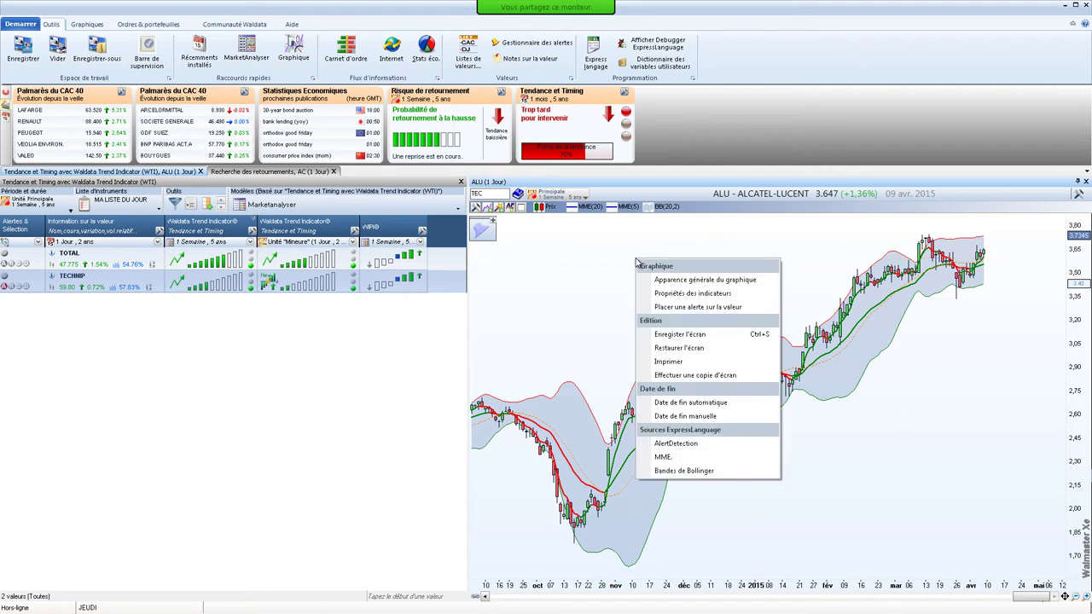
left_click(693, 338)
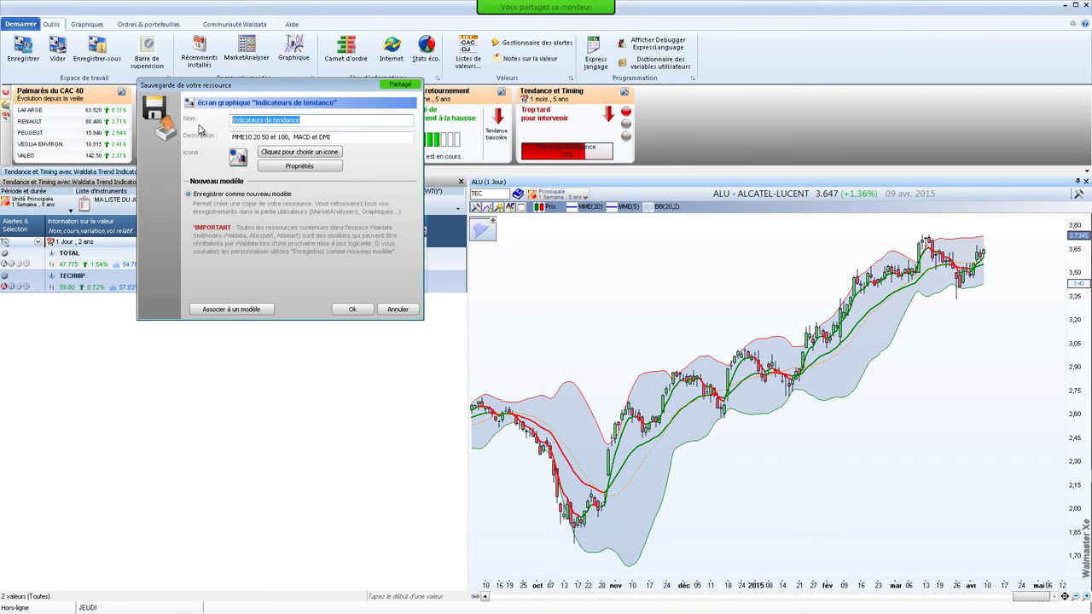
type("MON GRAPHIQUE")
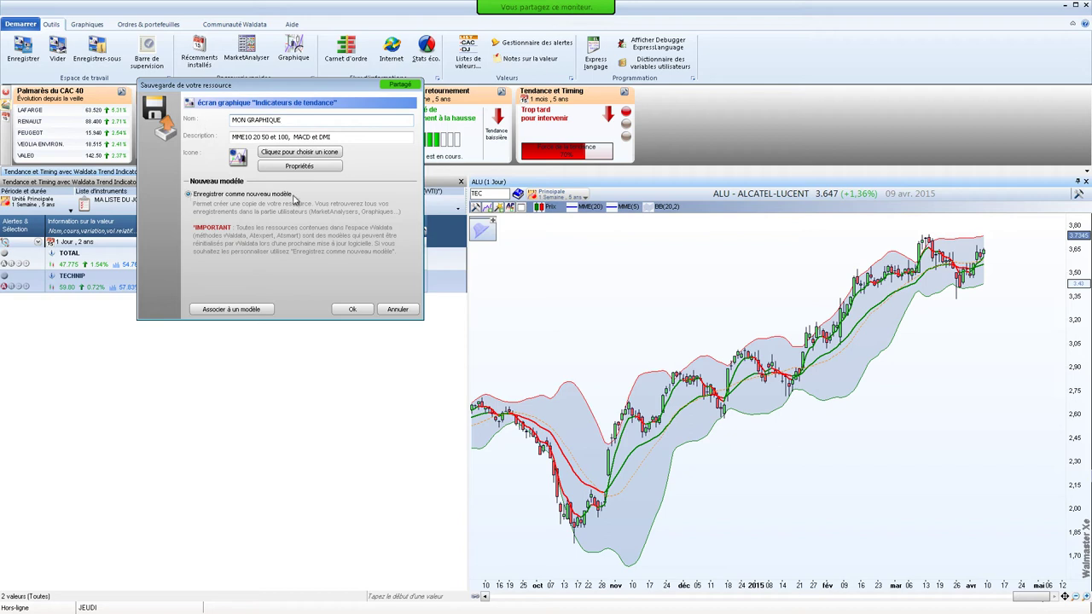
left_click(350, 310)
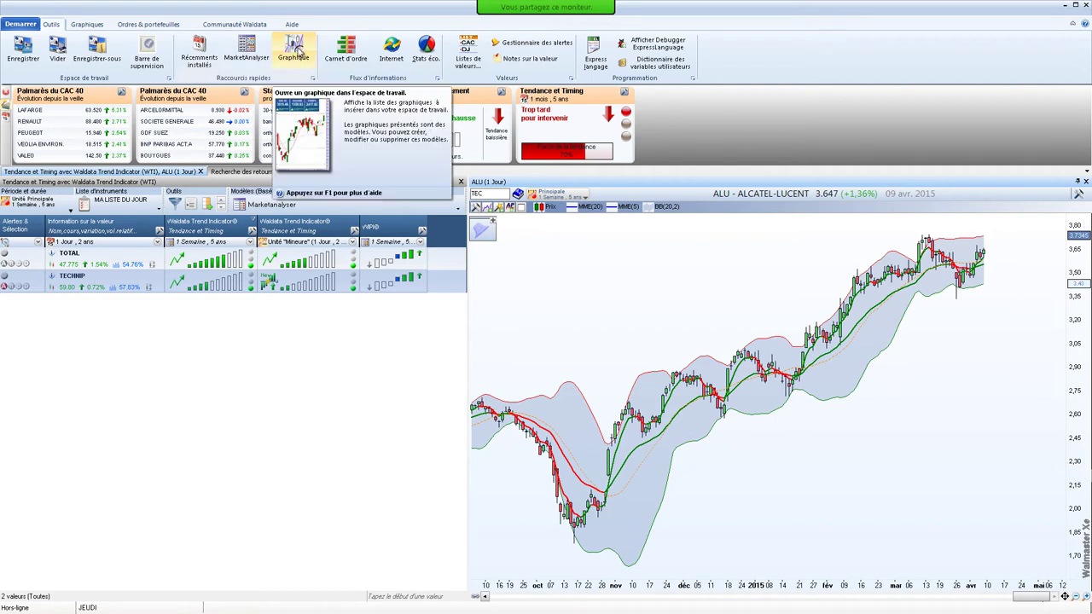
Open the saved MON GRAPHIQUE chart from the list of charts in the workspace
left_click(296, 46)
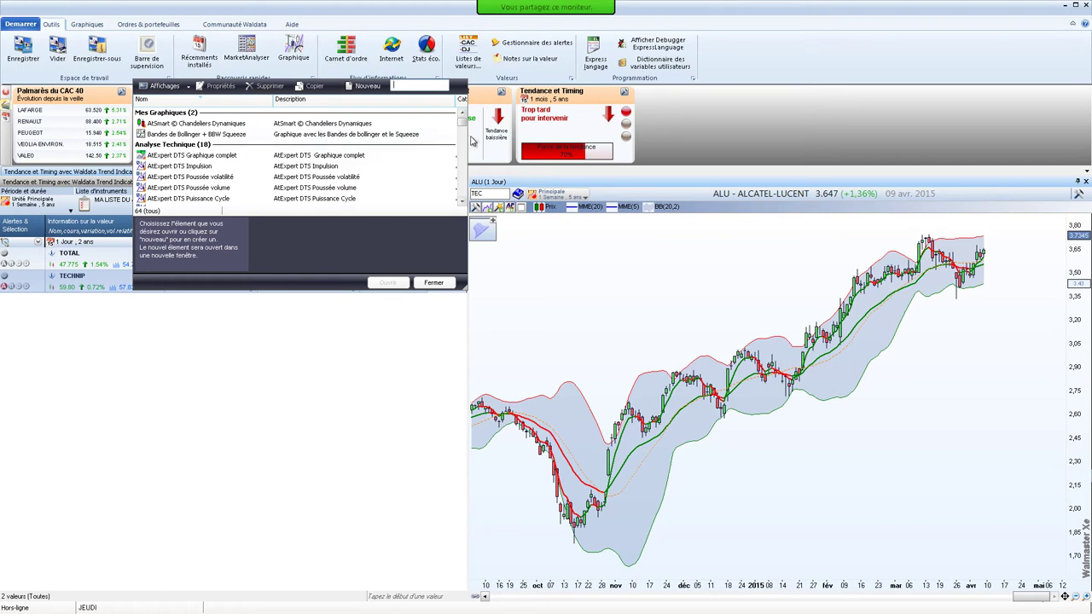
mouse_move(463, 127)
left_mouse_down()
mouse_move(476, 203)
mouse_move(462, 116)
left_mouse_up()
left_click(461, 203)
left_click(460, 203)
left_click(462, 205)
left_click(463, 206)
left_click(461, 203)
left_click(460, 203)
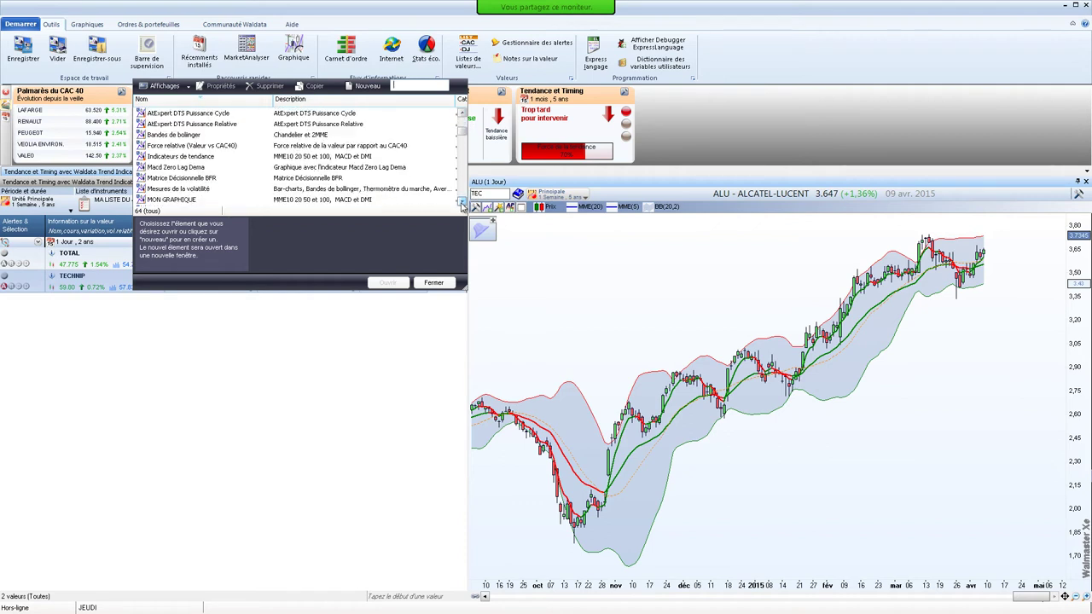
left_click(461, 203)
left_click(169, 191)
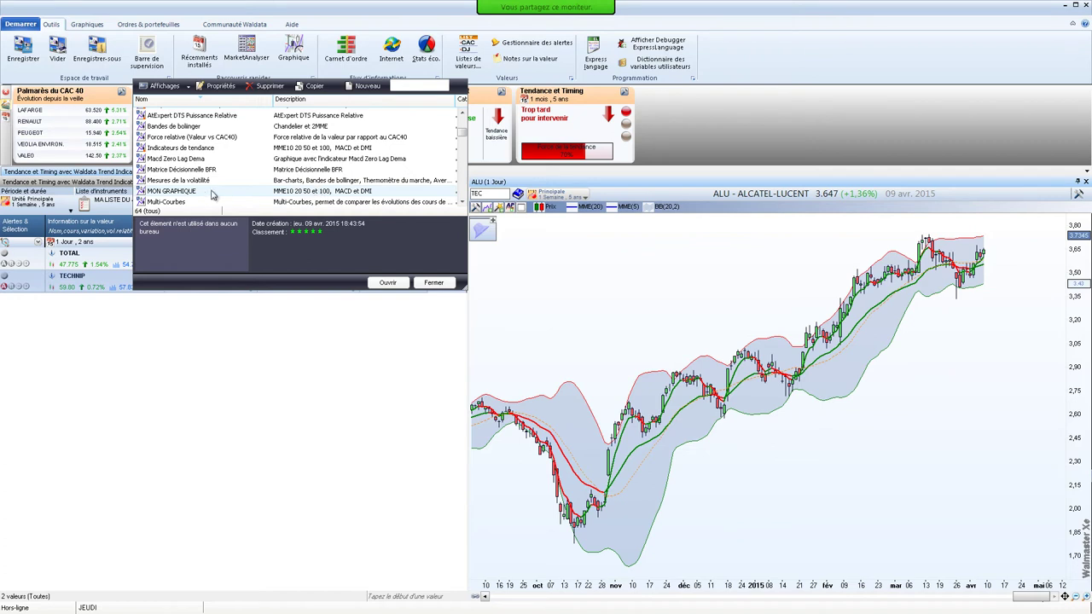
left_click(388, 282)
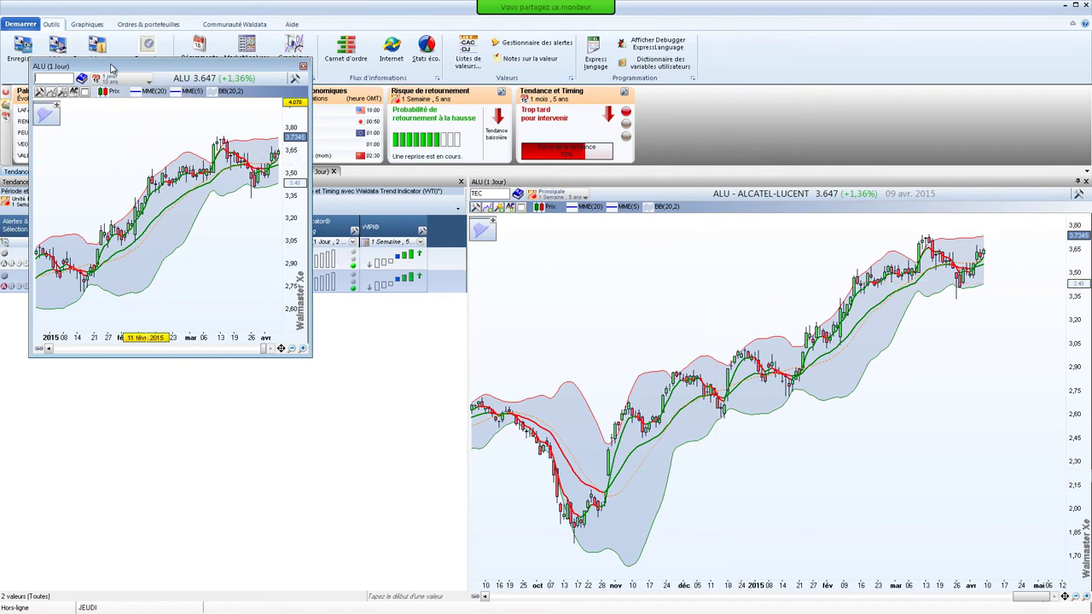
Dock the floating ALU chart as a tab alongside the existing chart and set the tab position to Haut
left_click_drag(117, 71, 784, 393)
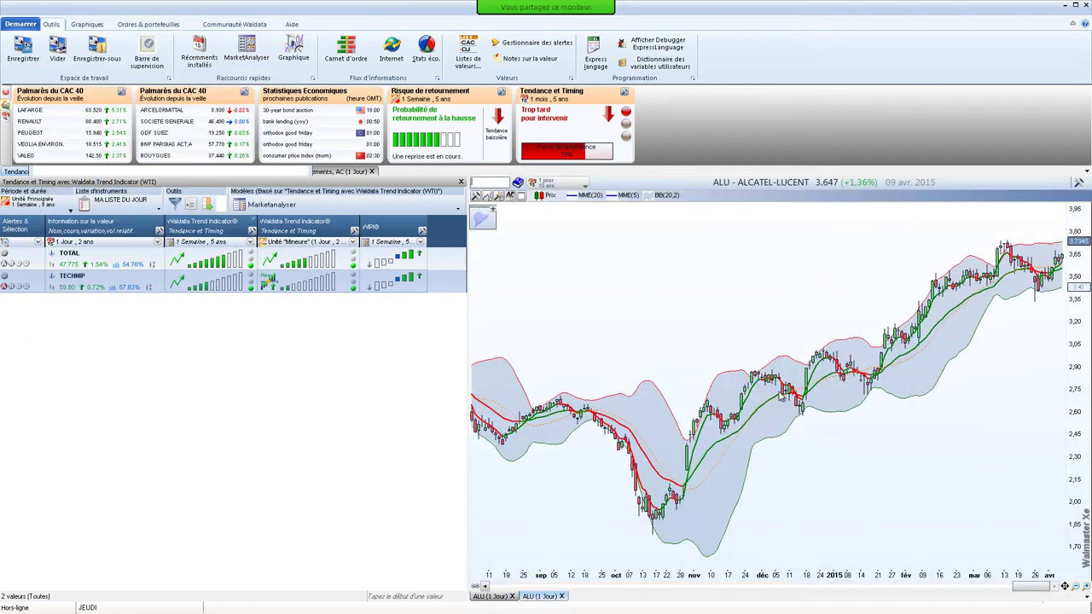
right_click(529, 597)
left_click(546, 578)
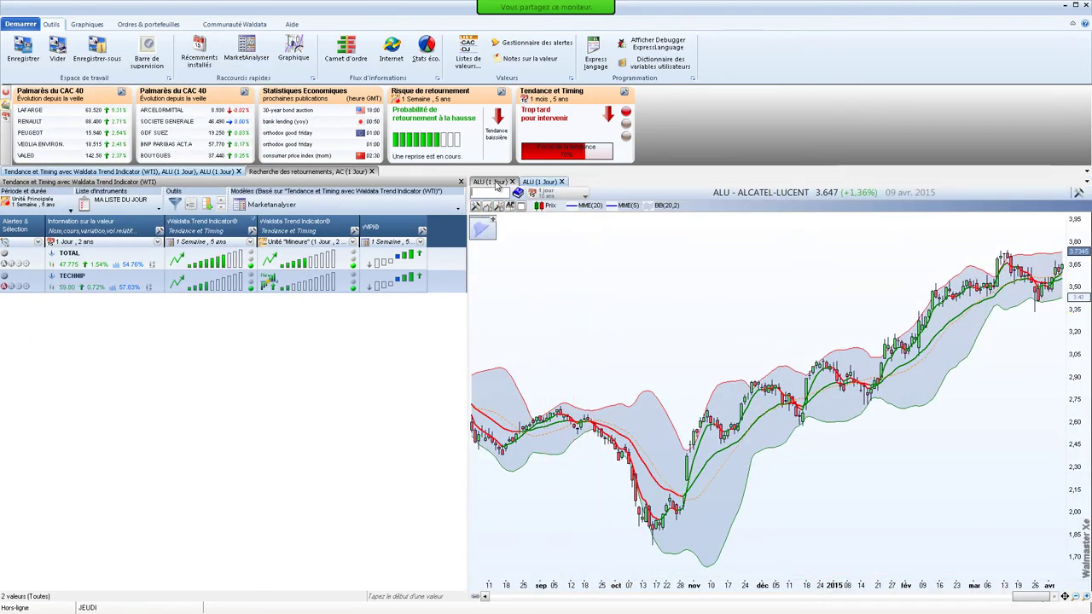
Compare the two ALU chart tabs and rename the newly docked one JOUR
left_click(495, 183)
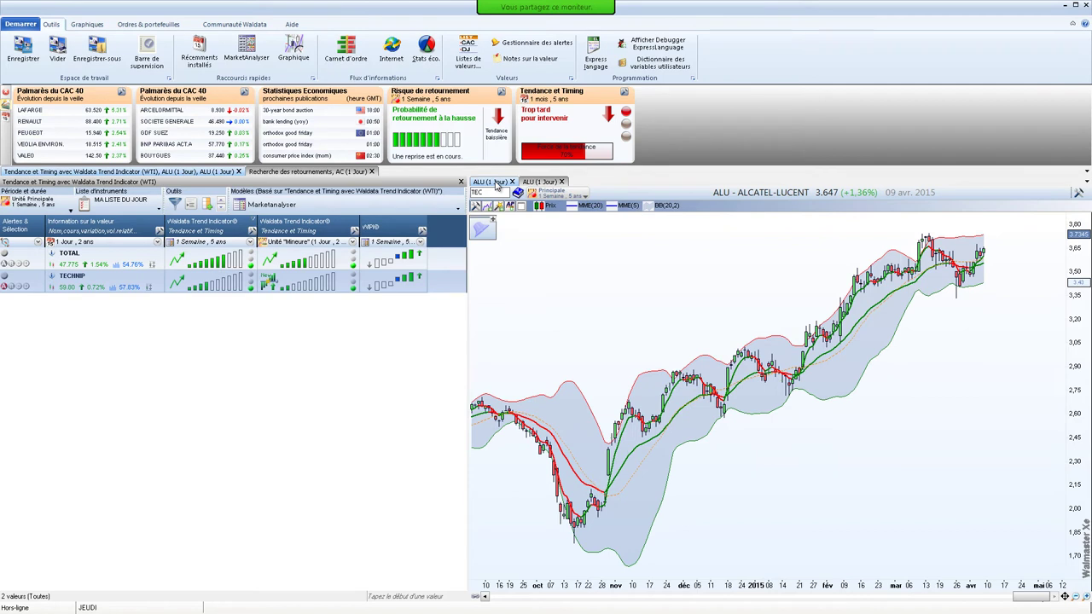
left_click(530, 182)
right_click(530, 184)
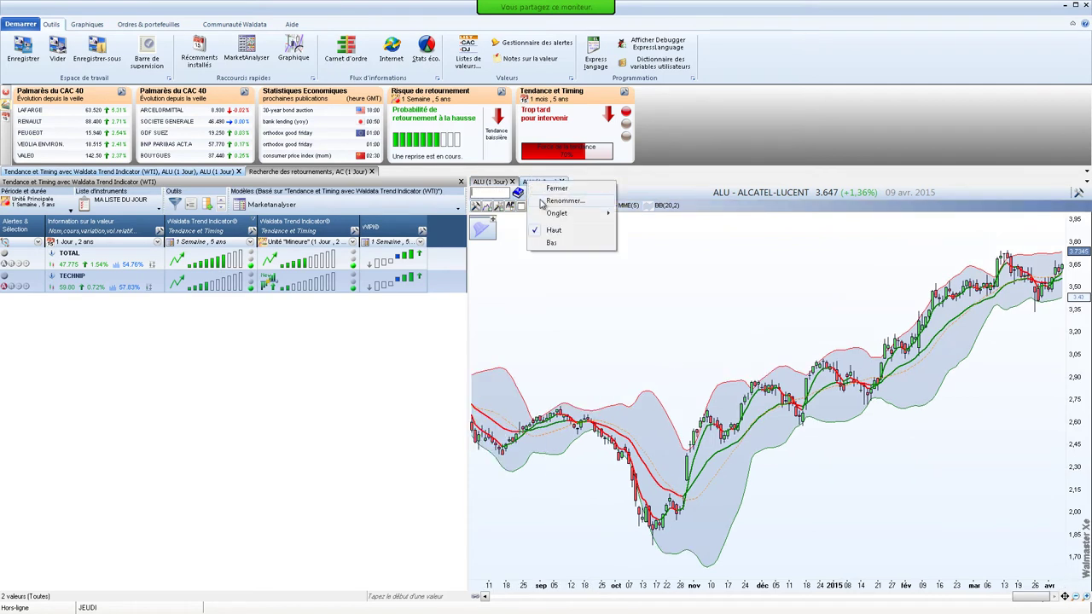
left_click(541, 201)
type("JOUR")
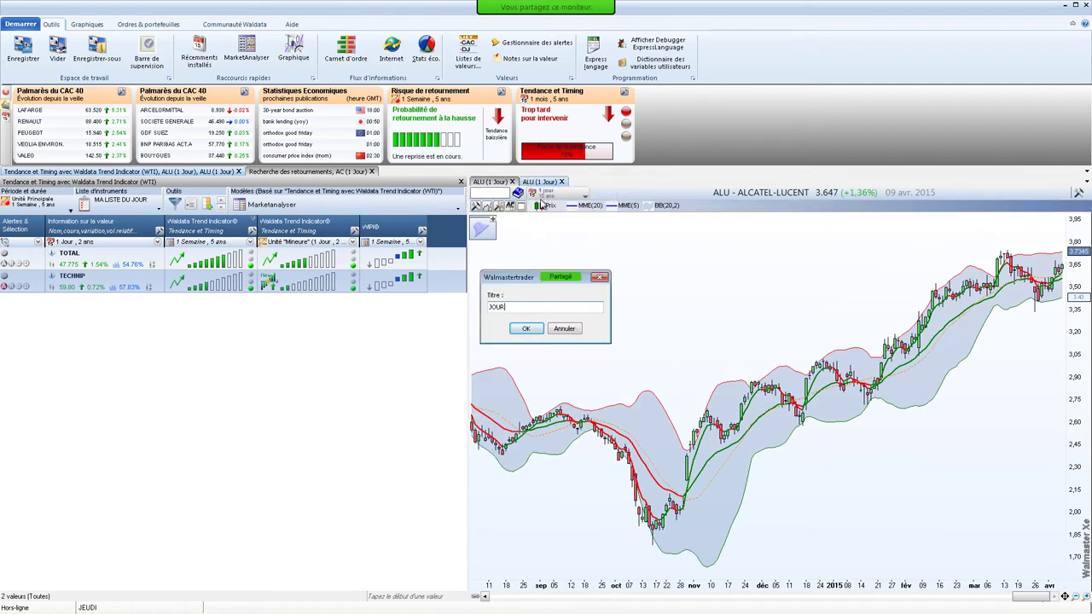
left_click(527, 328)
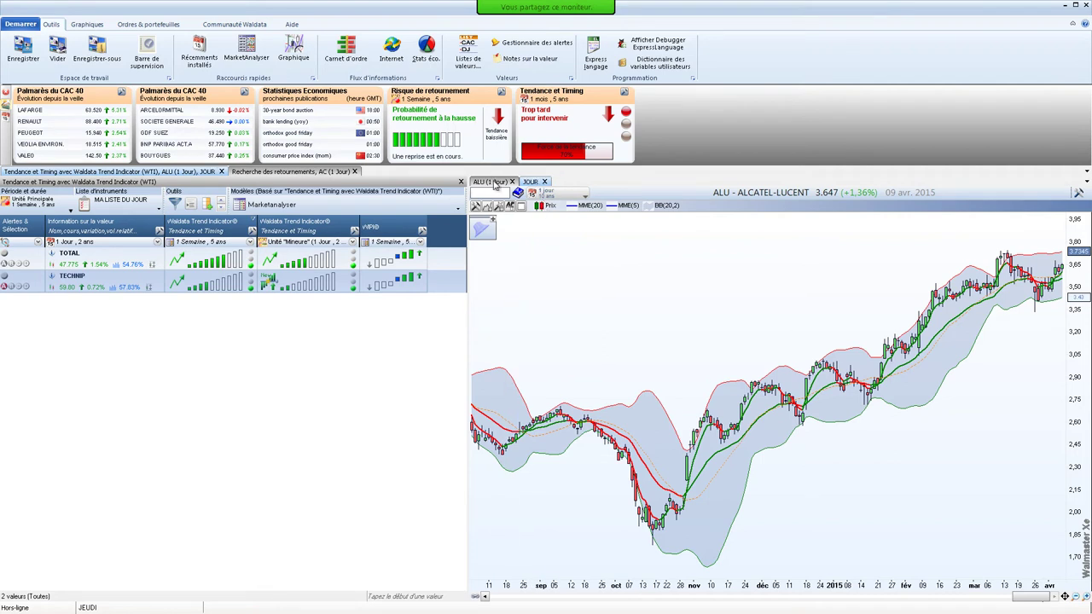
Rename the original ALU chart tab SEMAINE
left_click(495, 183)
right_click(495, 182)
left_click(506, 202)
type("SEMAINE")
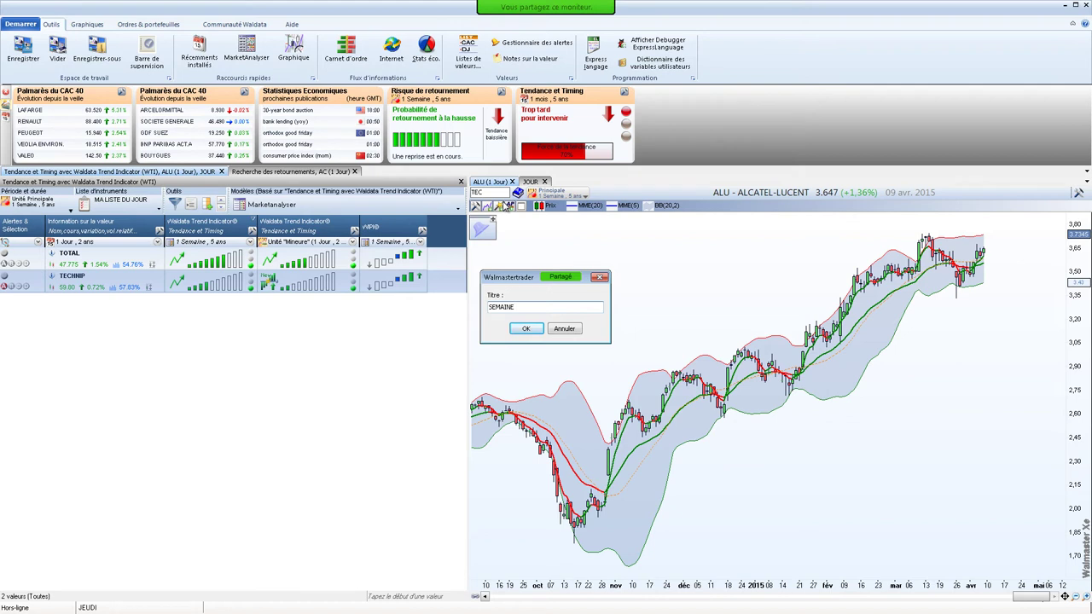
left_click(526, 329)
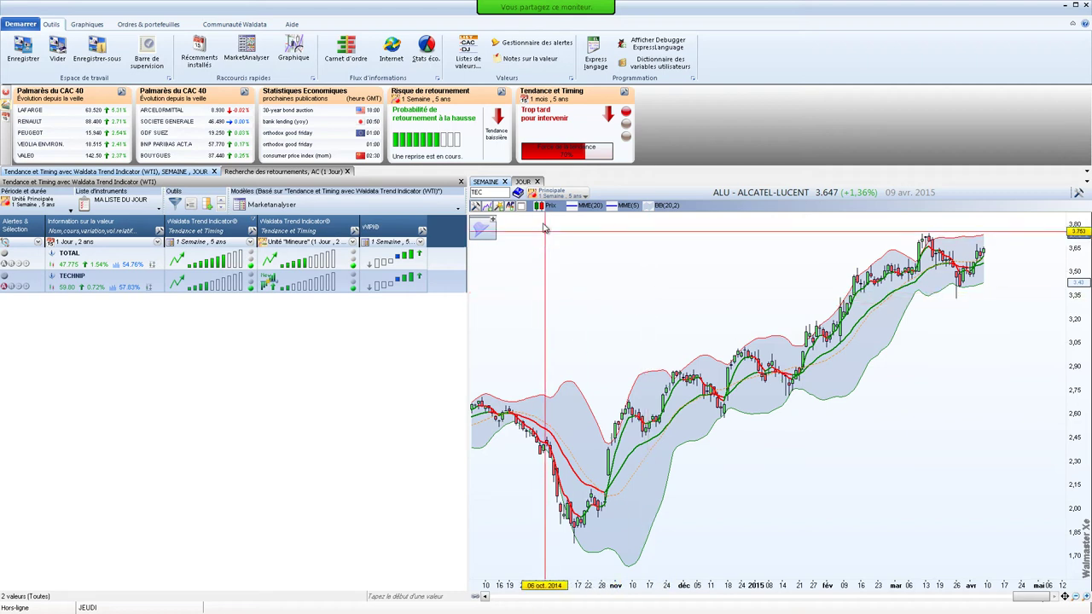
left_click(523, 182)
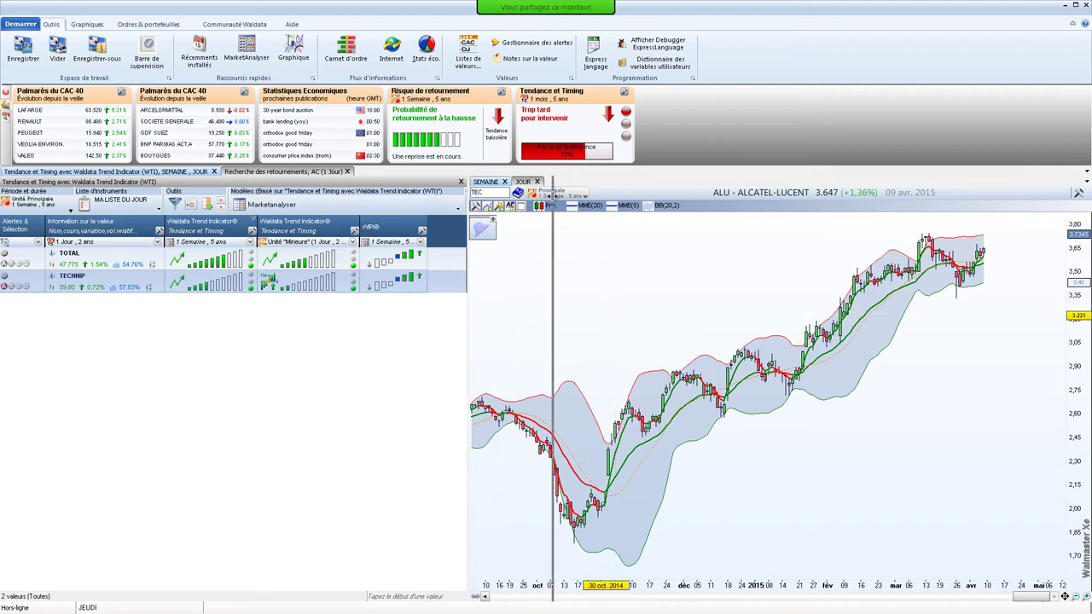
Widen the MarketAnalyser pane and add the "Note sur la valeur" column to it
left_click_drag(468, 195, 551, 196)
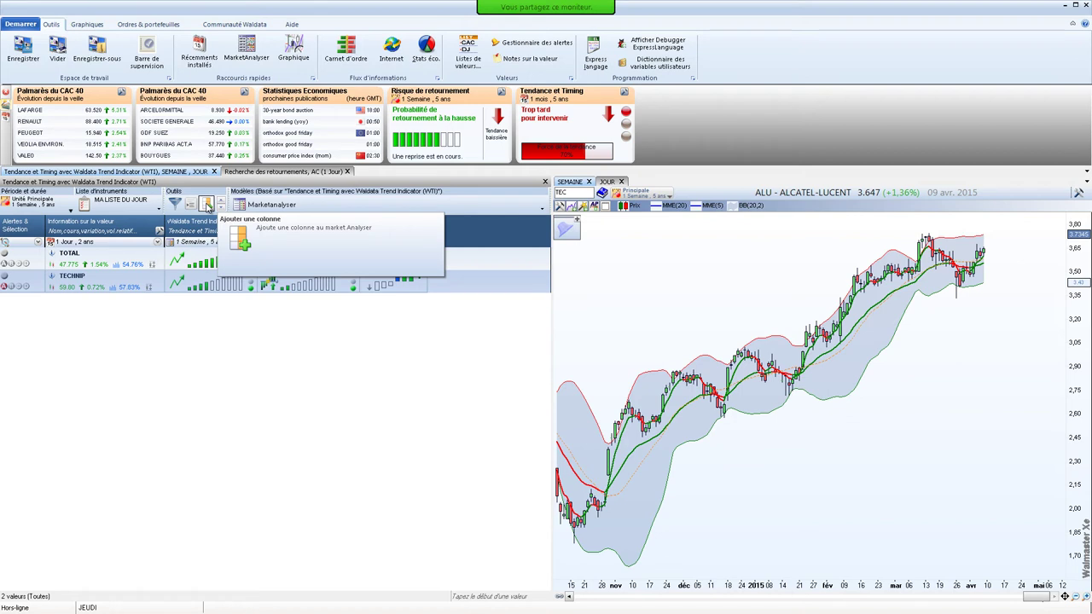
left_click(207, 205)
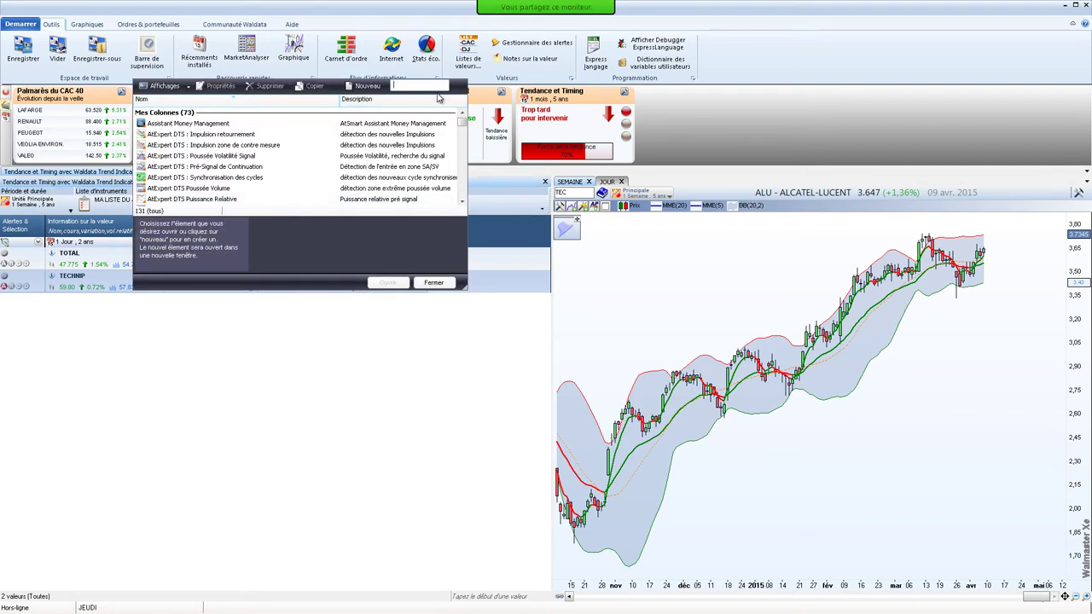
type("note")
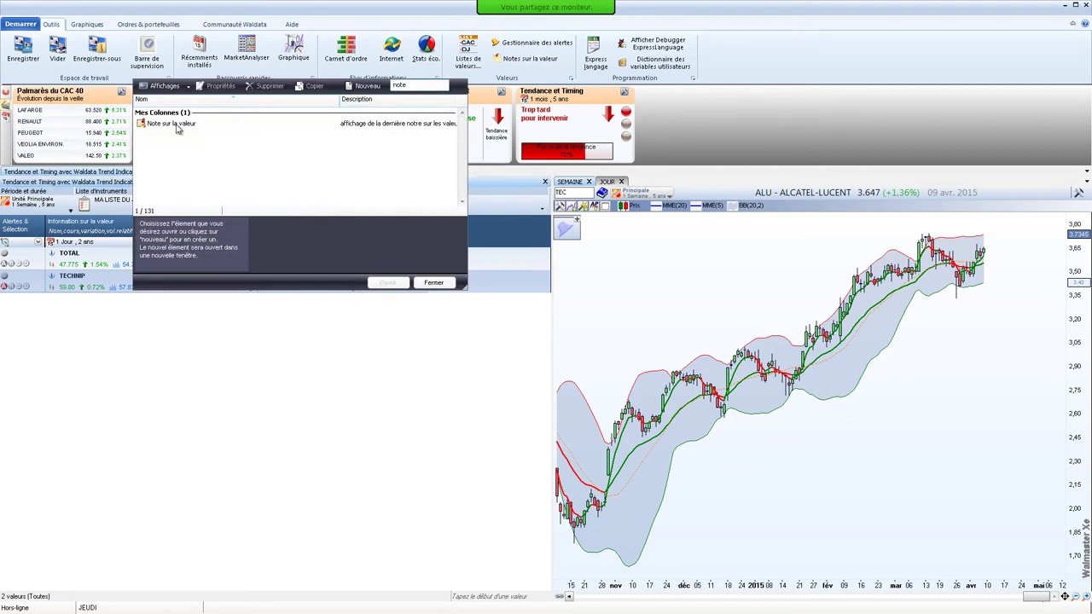
left_click(177, 126)
left_click(389, 284)
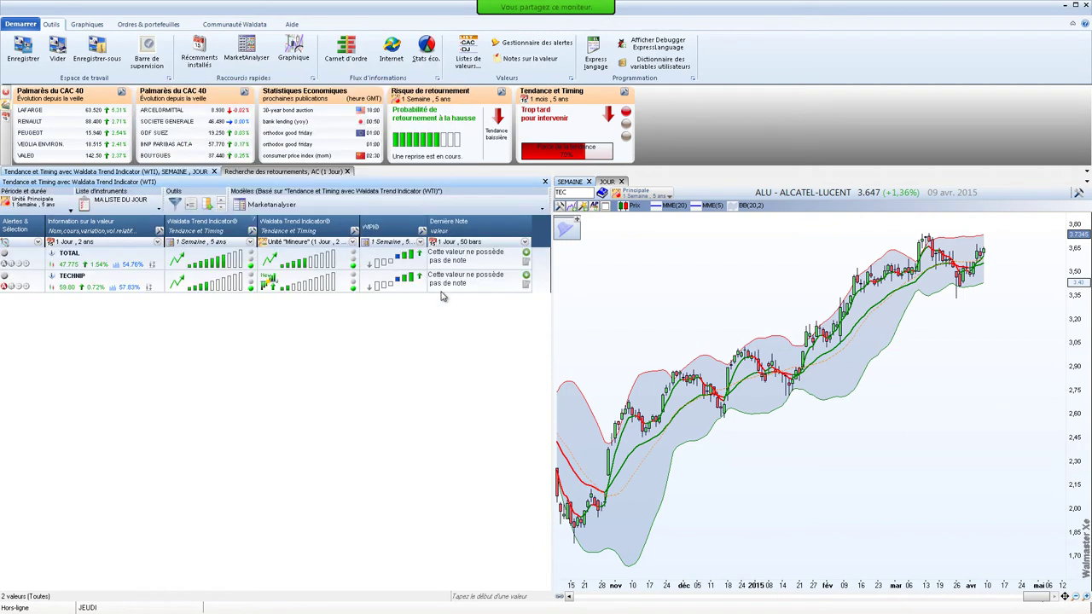
Add a note reading "a acheter demain" to the TOTAL row
left_click(526, 254)
type("a")
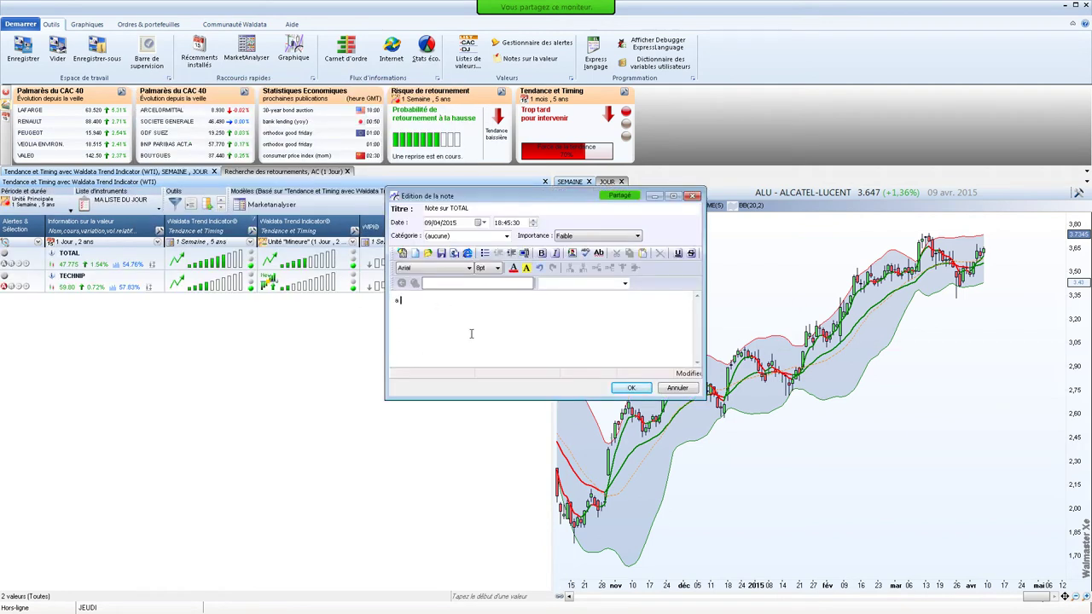
type(" acheter demain")
left_click(632, 389)
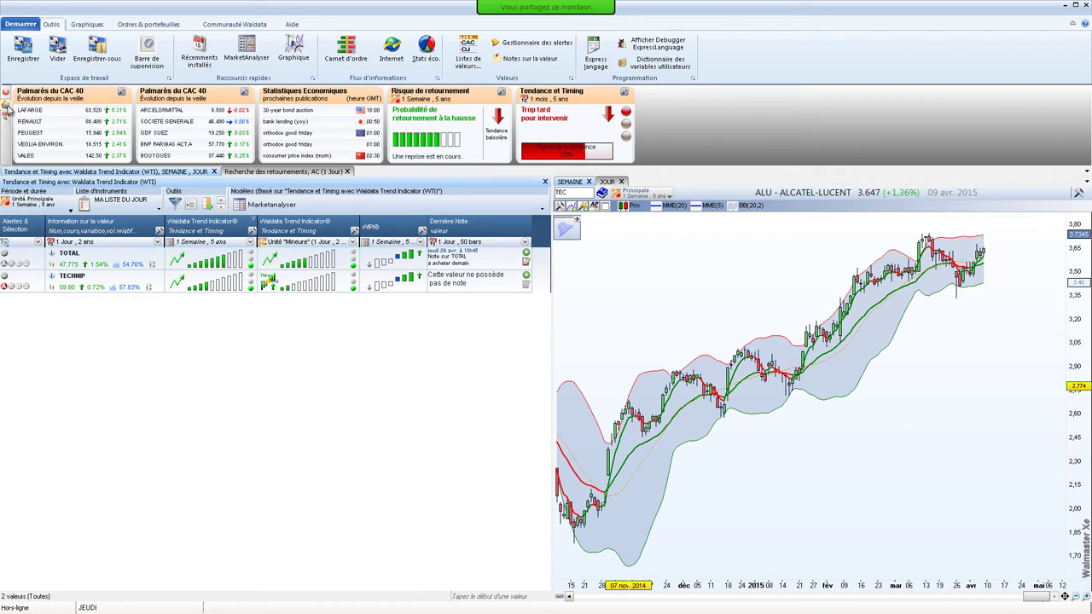
Add the Post-It GraphAnalyser to the supervision bar
left_click(5, 102)
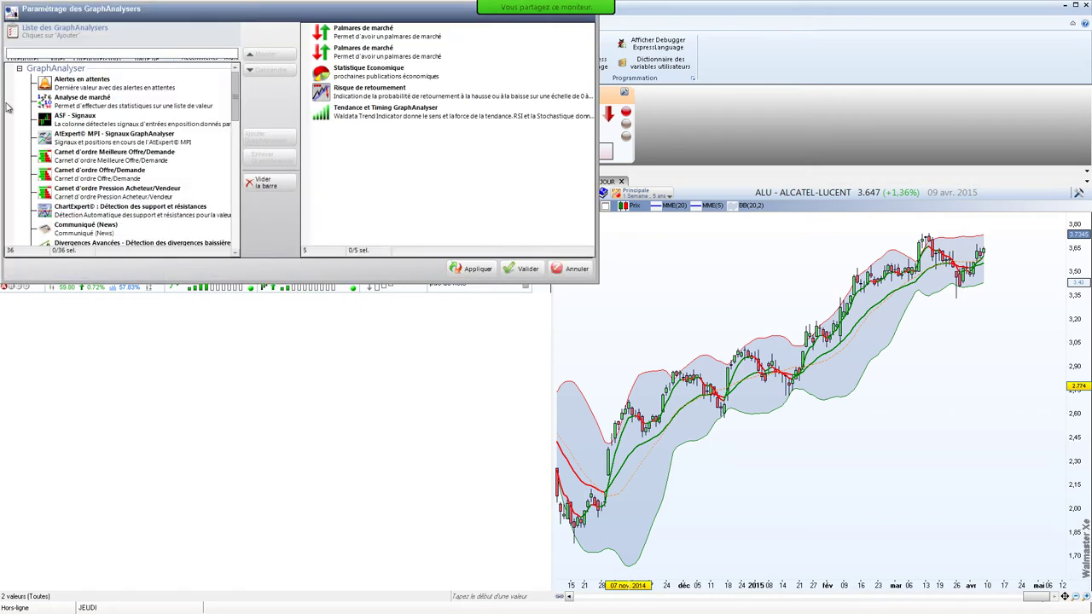
left_click(196, 55)
type("pos")
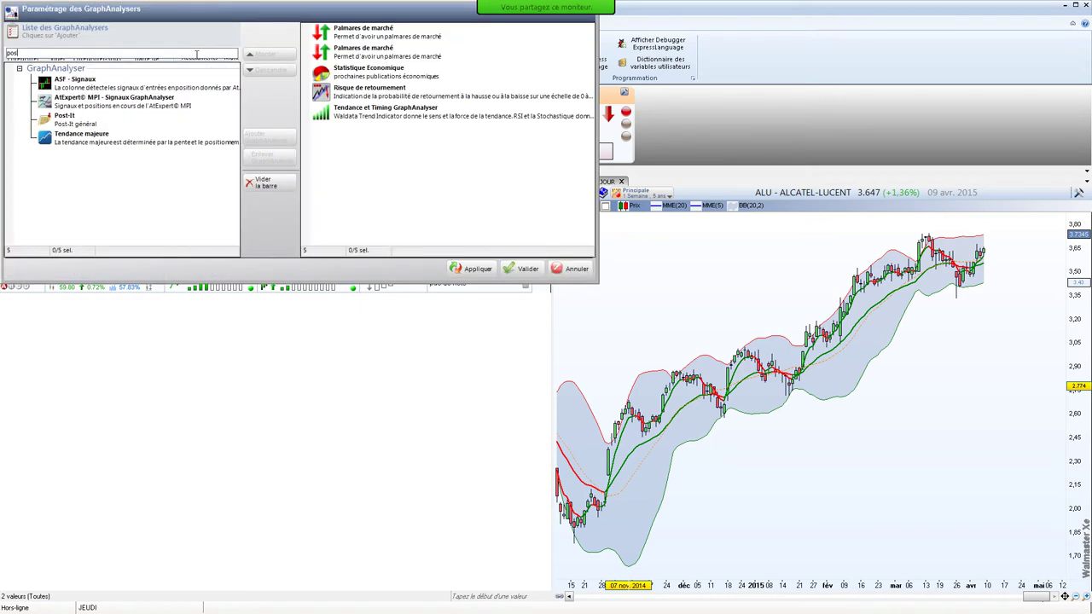
left_click(100, 119)
left_click(281, 138)
left_click(514, 270)
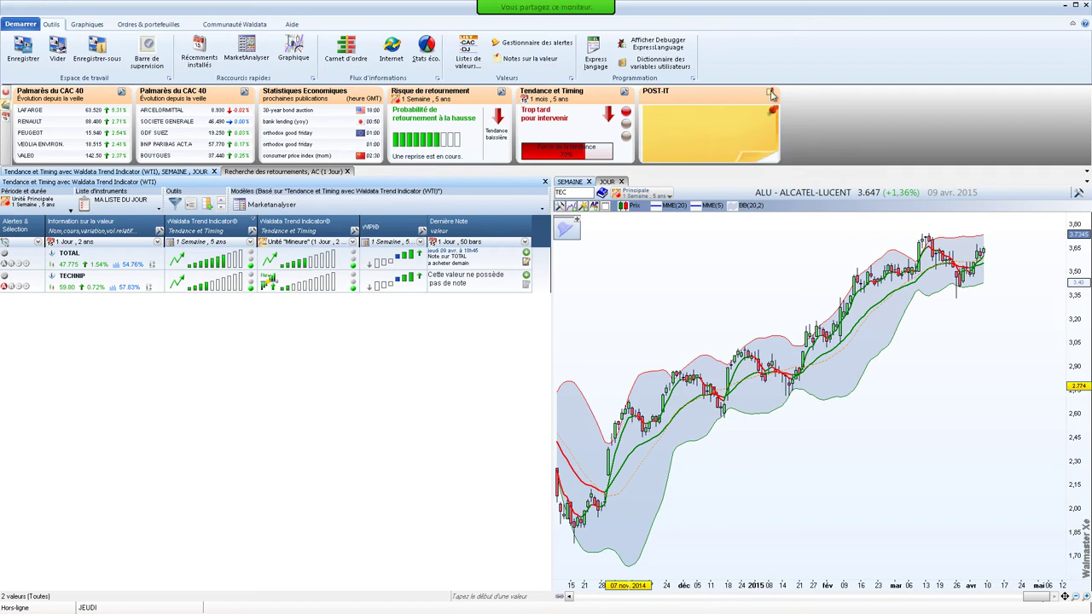
Show TECHNIP in the chart and fill the Post-It with the lines "peugeot OK" and "accor NON"
left_click(373, 278)
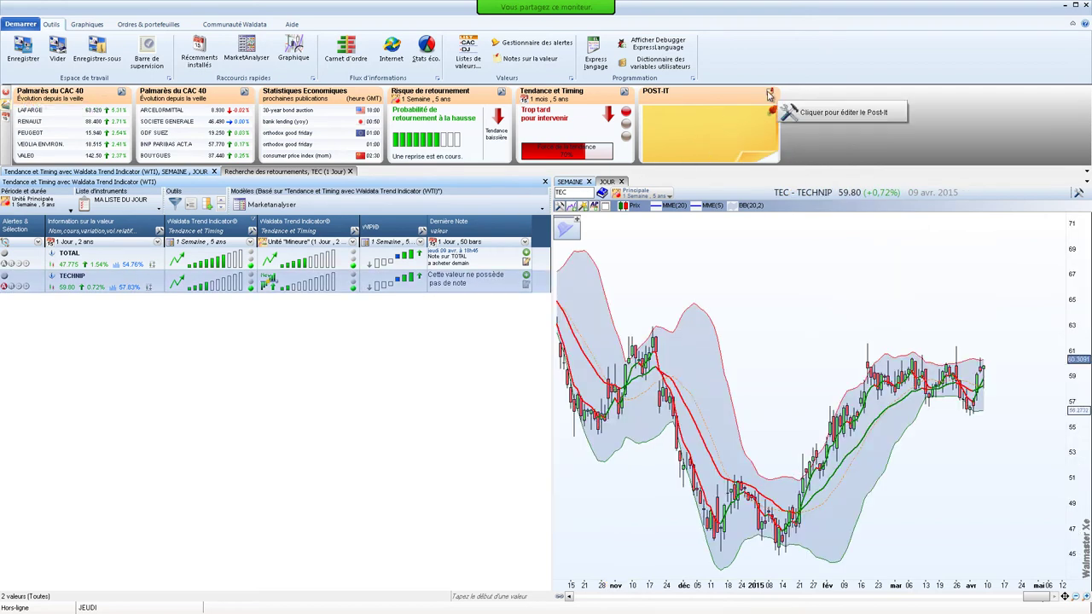
left_click(771, 92)
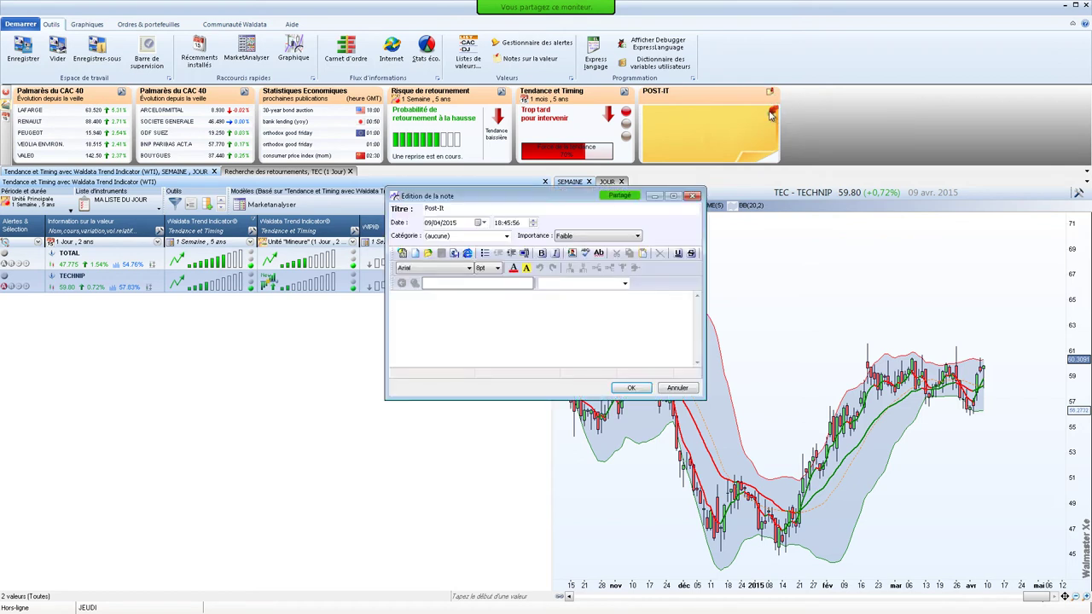
type("peugeot OK")
key("Return")
type("accor NON")
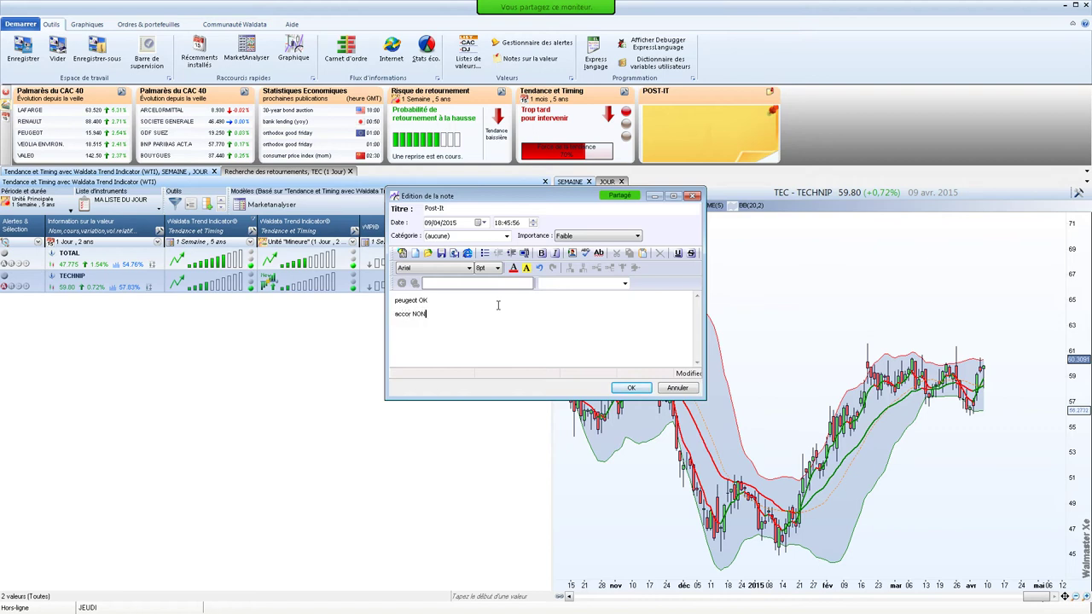
left_click(629, 386)
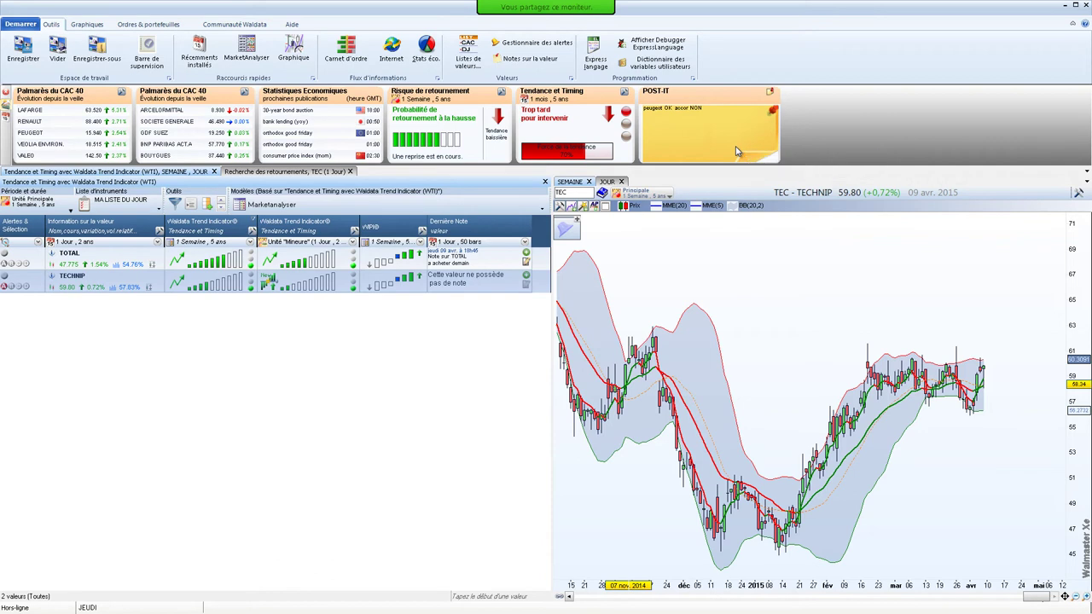
Display the TOTAL share in the chart from the MarketAnalyser list
left_click(373, 266)
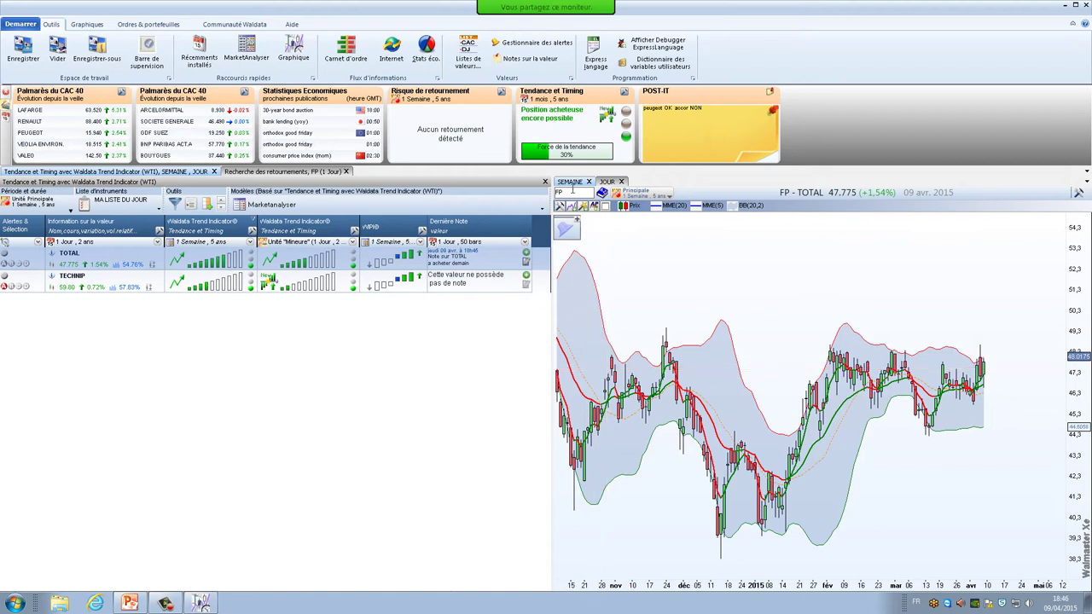
Switch the SEMAINE and JOUR tab position to Bas and return it to Haut
right_click(568, 185)
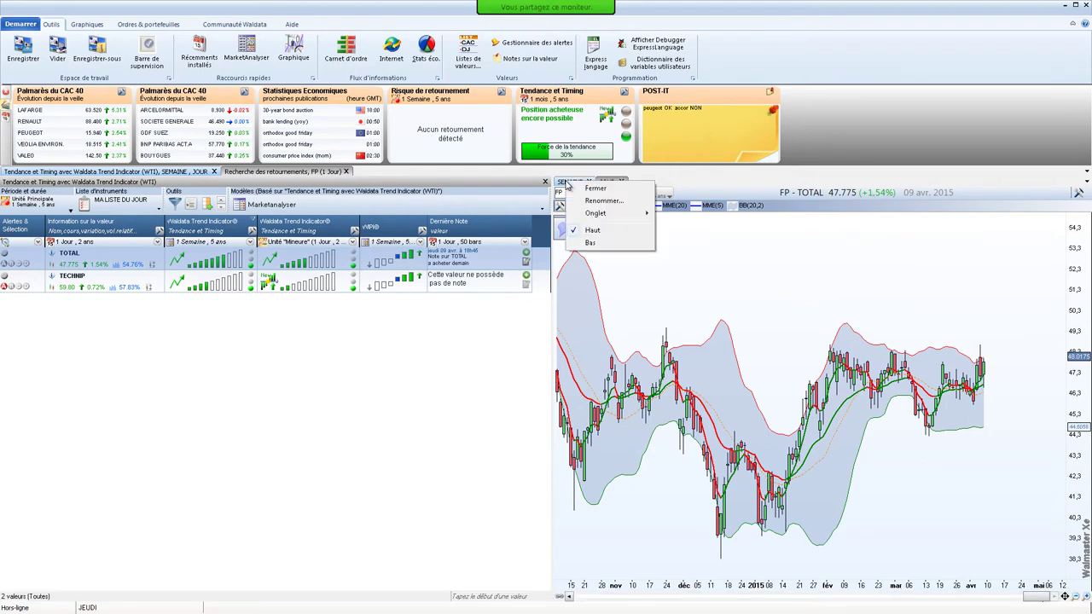
left_click(594, 244)
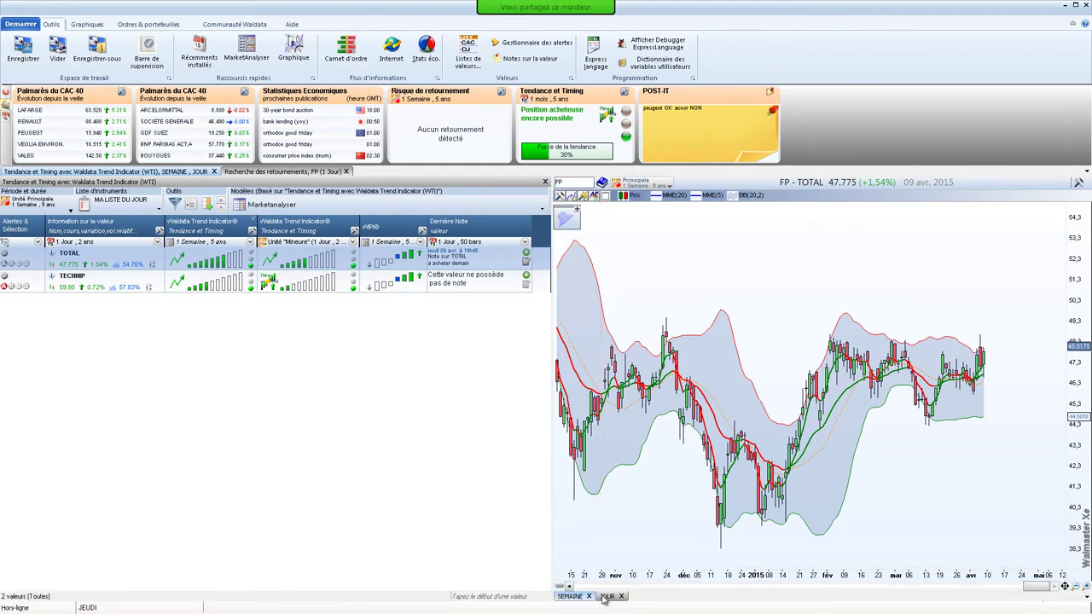
right_click(572, 599)
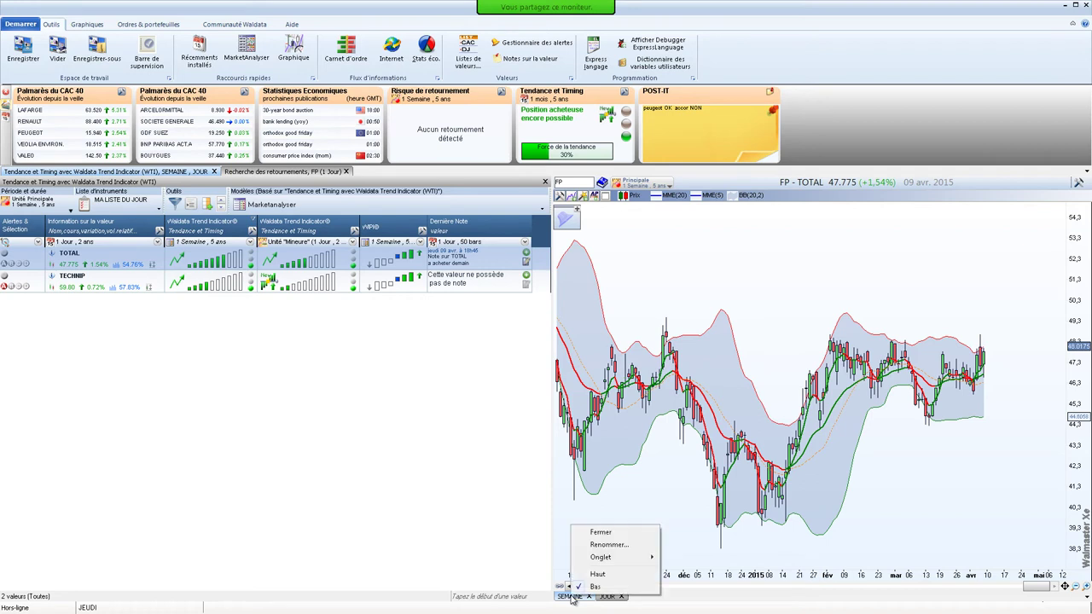
left_click(595, 578)
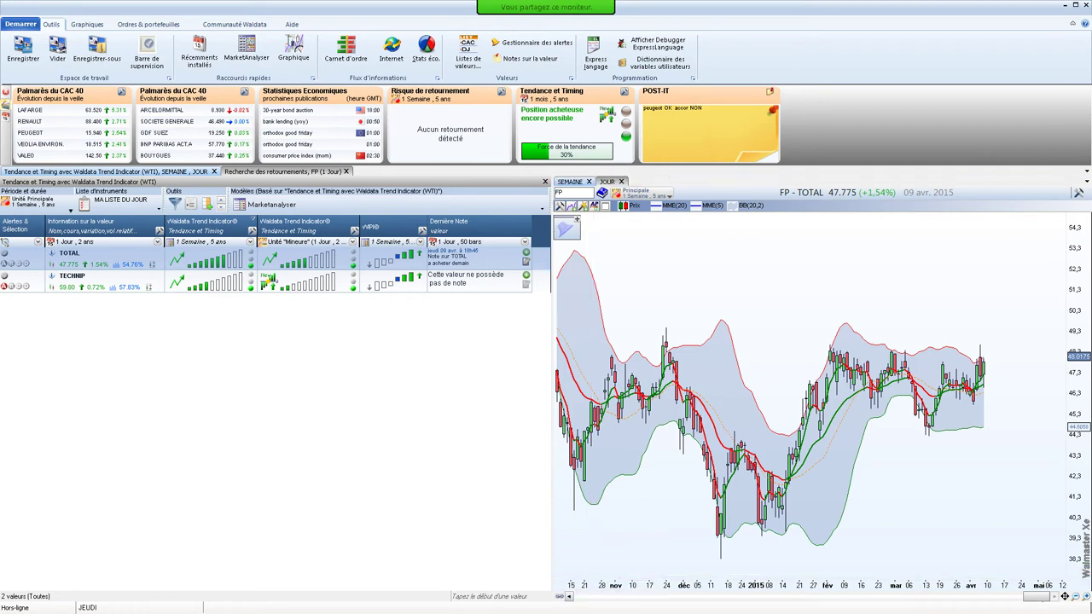
Create a new personal list of values named Liste N°3 in the list manager
mouse_move(546, 612)
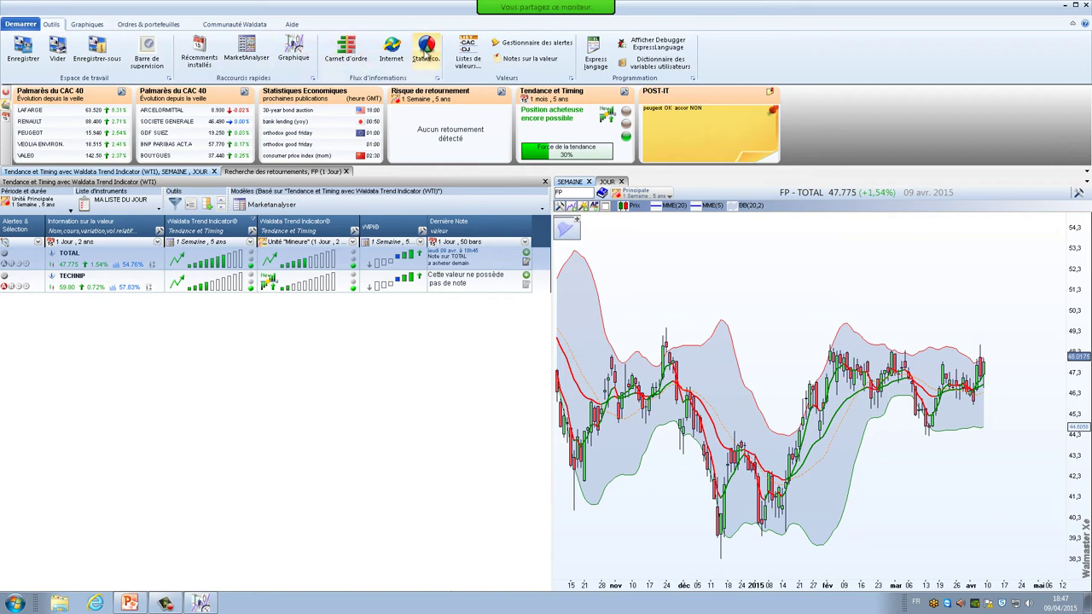
left_click(475, 51)
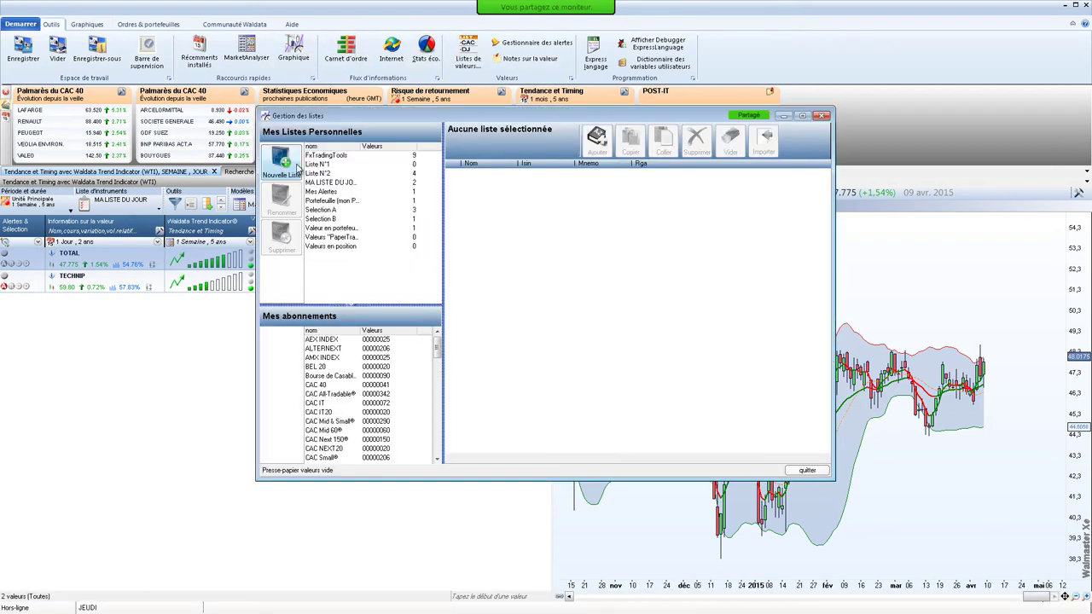
left_click(297, 168)
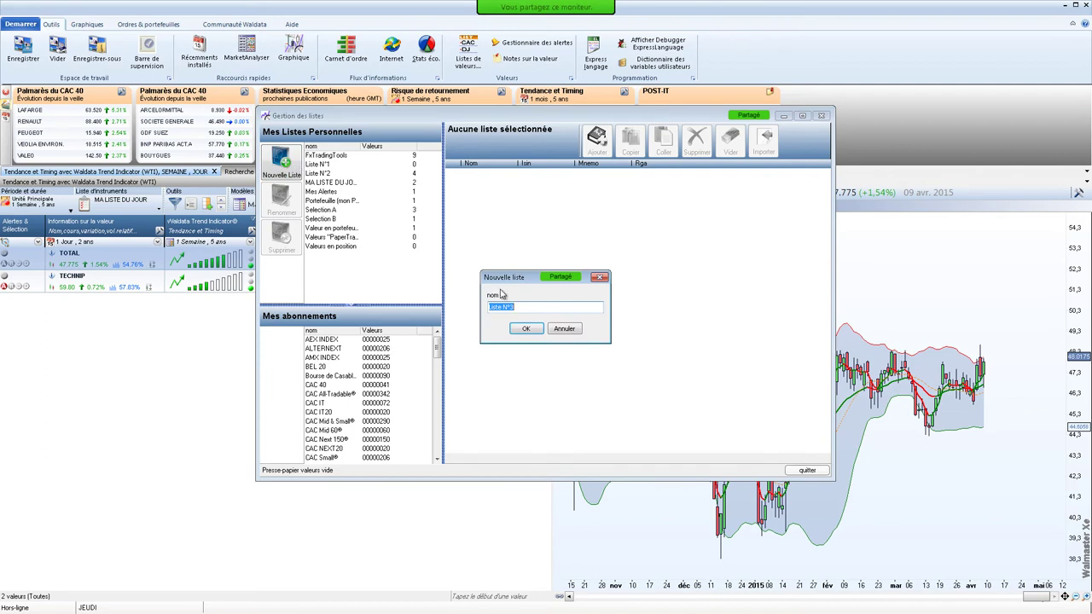
left_click(526, 331)
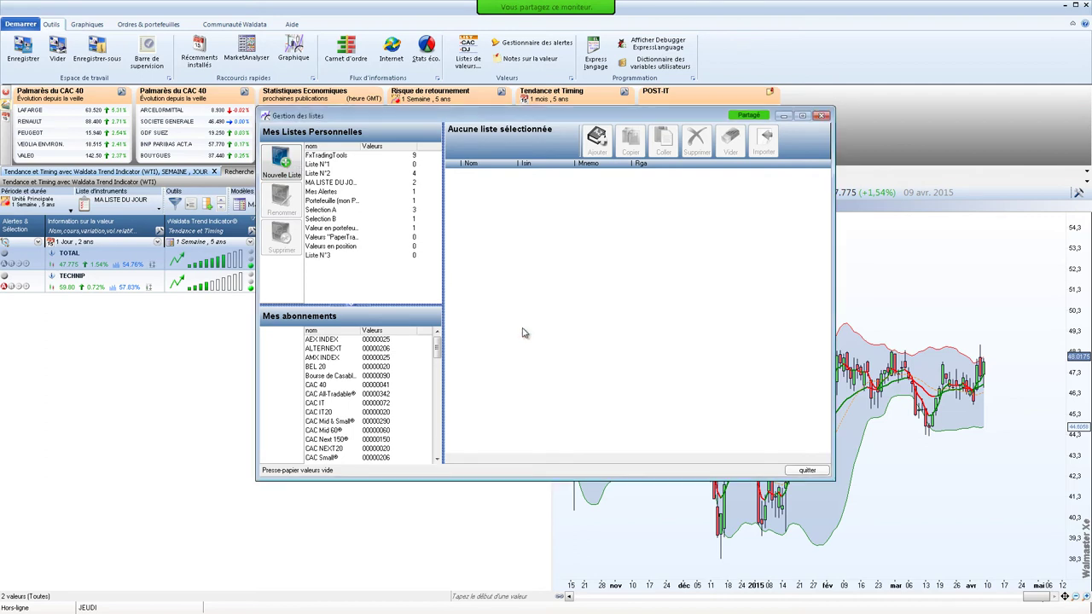
Search by name for "accor", compare the matching instruments, and add the ACCOR share with mnemonic AC to Liste N°3
left_click(331, 258)
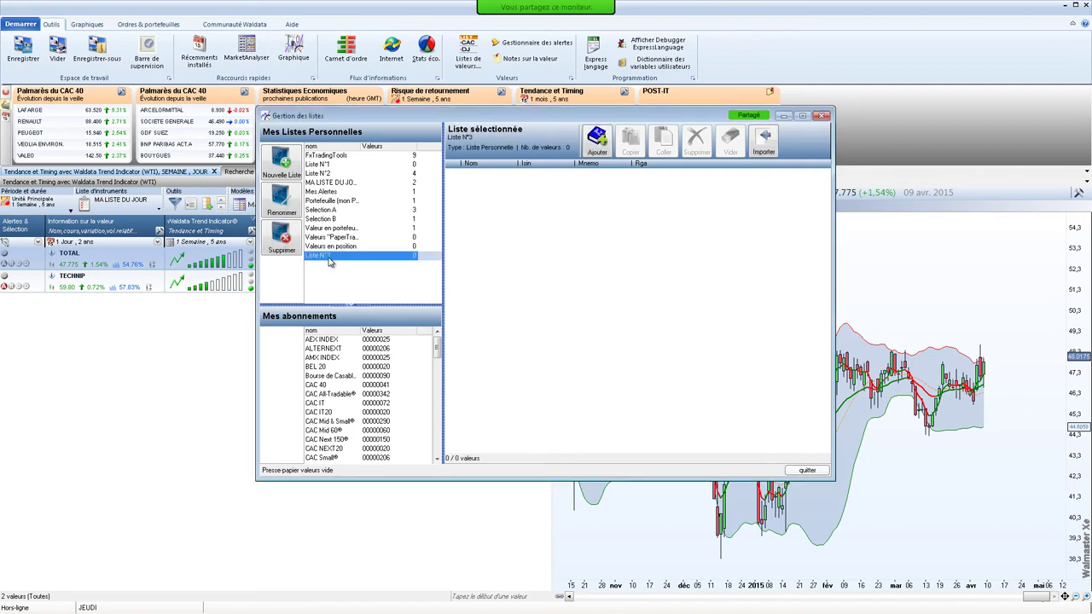
left_click(598, 141)
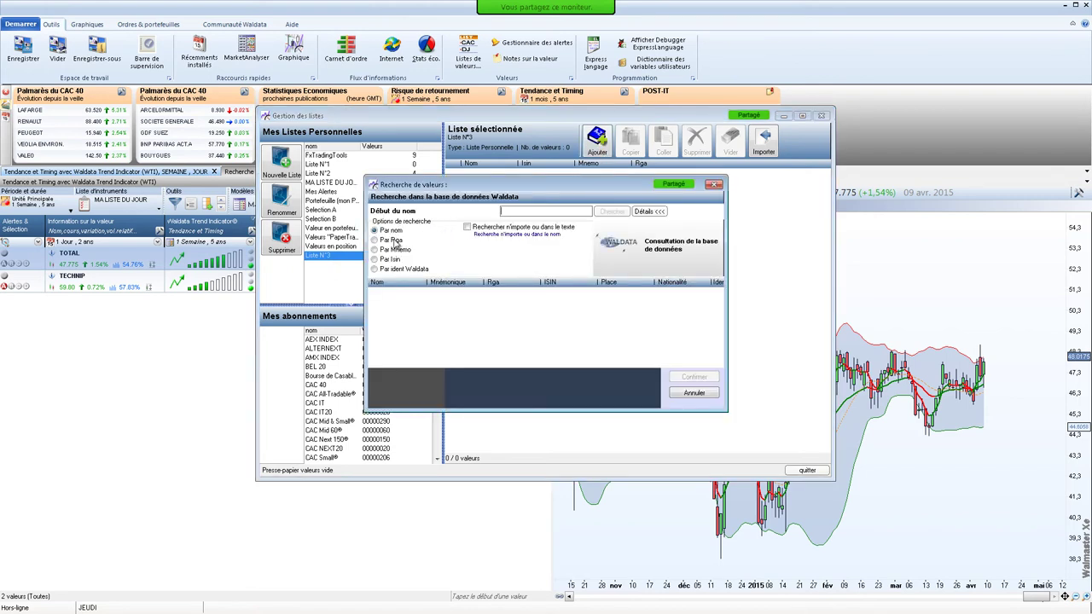
type("accor")
left_click(612, 212)
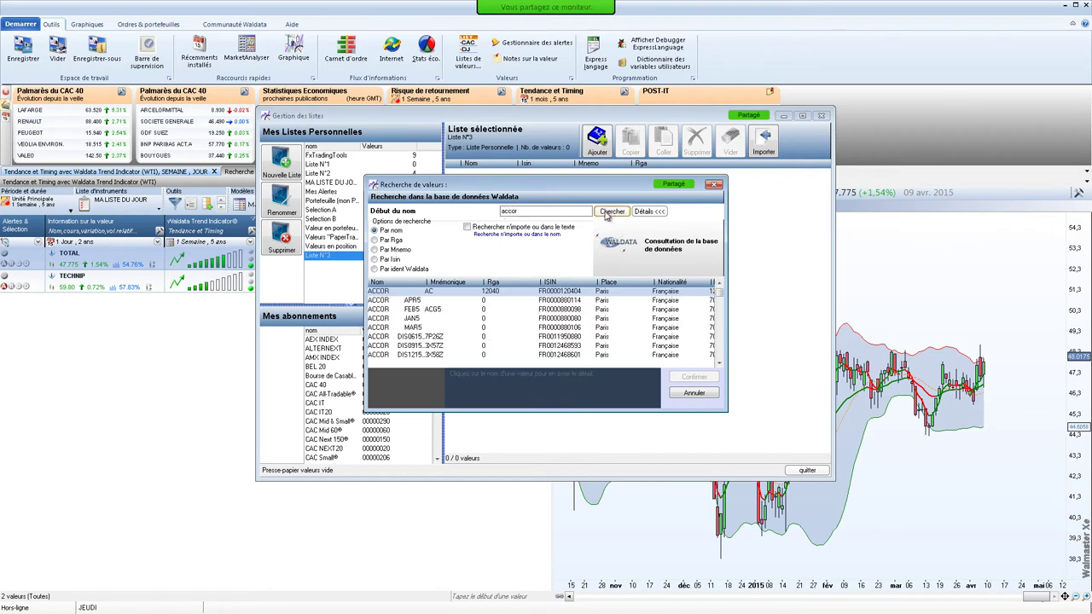
left_click(437, 293)
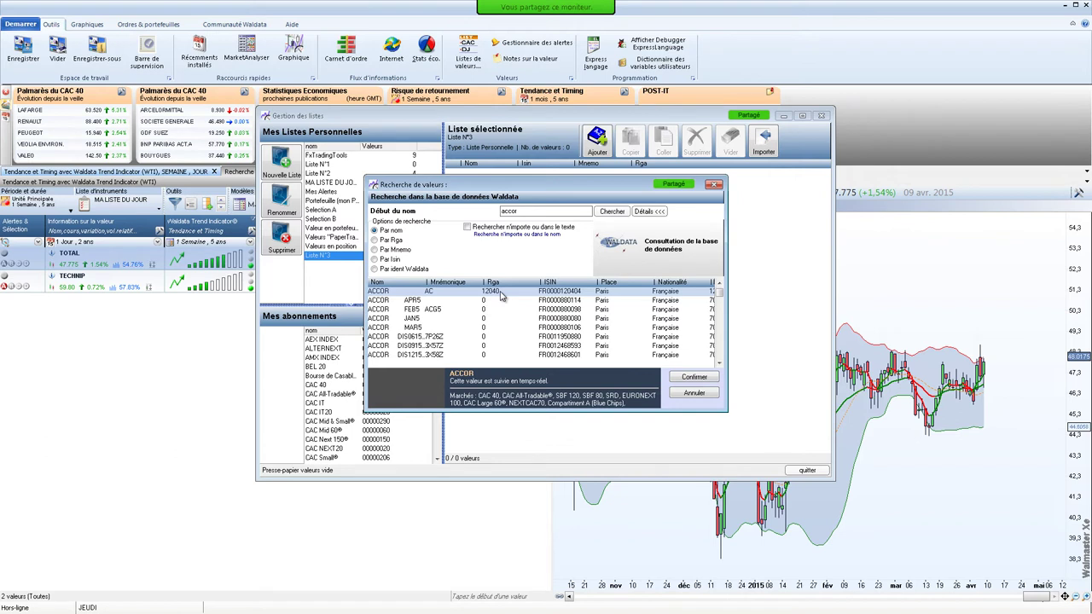
left_click(431, 304)
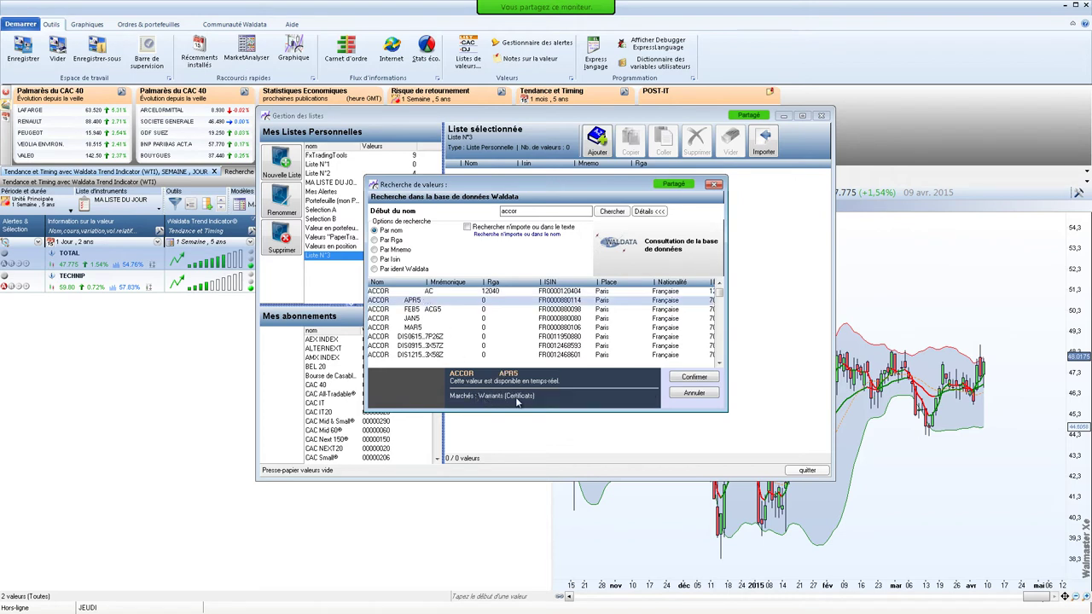
left_click(420, 310)
left_click(418, 319)
left_click(419, 328)
left_click(419, 338)
left_click(433, 293)
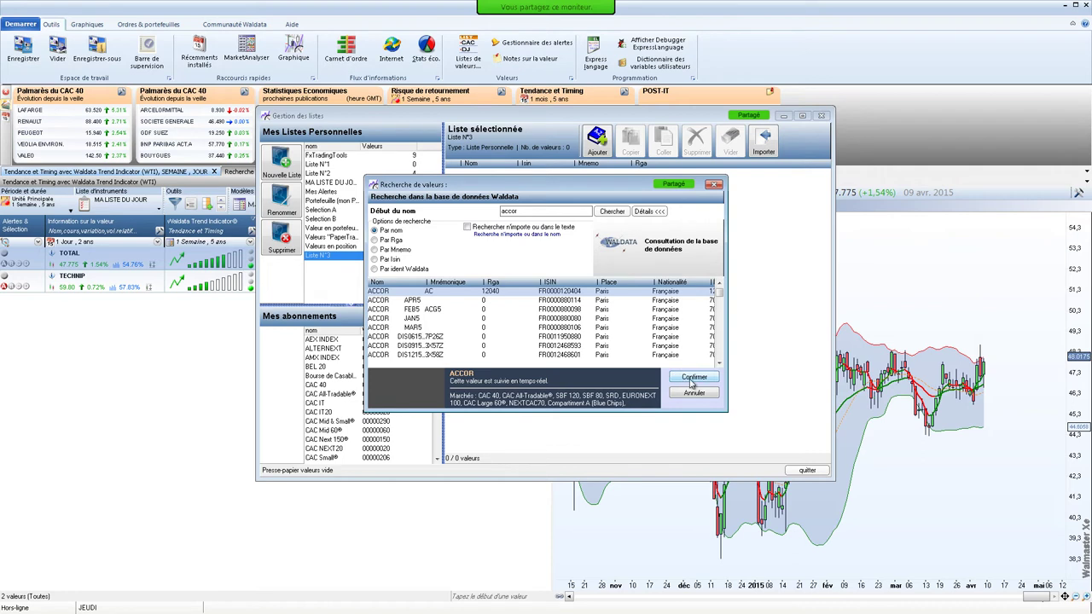
left_click(693, 378)
Search by mnemonic for "px1", compare the CAC 40 variants, and add the CAC 40 index to Liste N°3
left_click(597, 147)
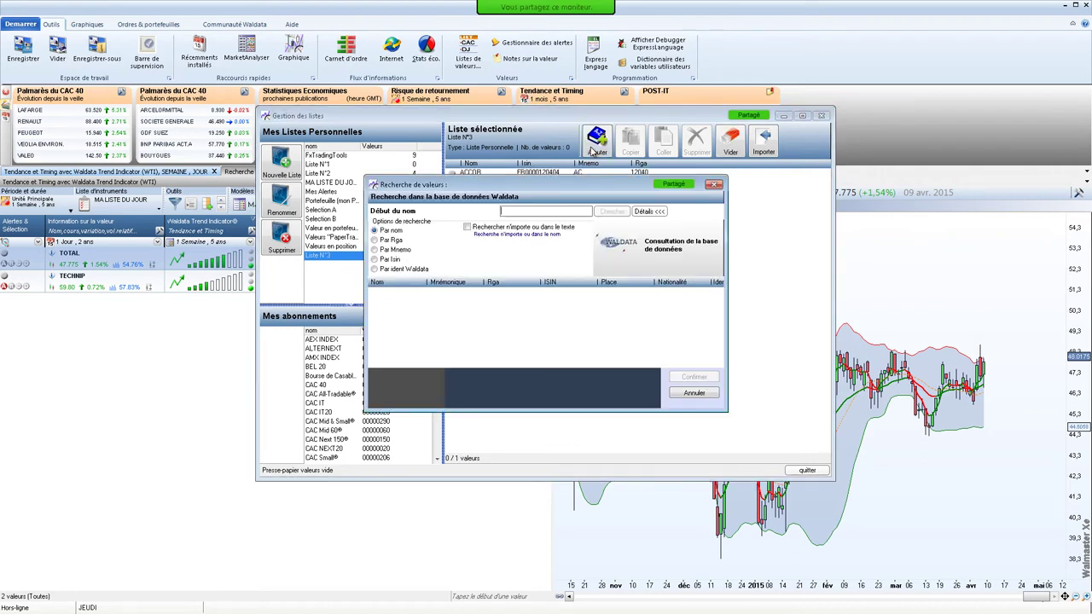
left_click(376, 249)
left_click(518, 211)
type("px1")
left_click(607, 214)
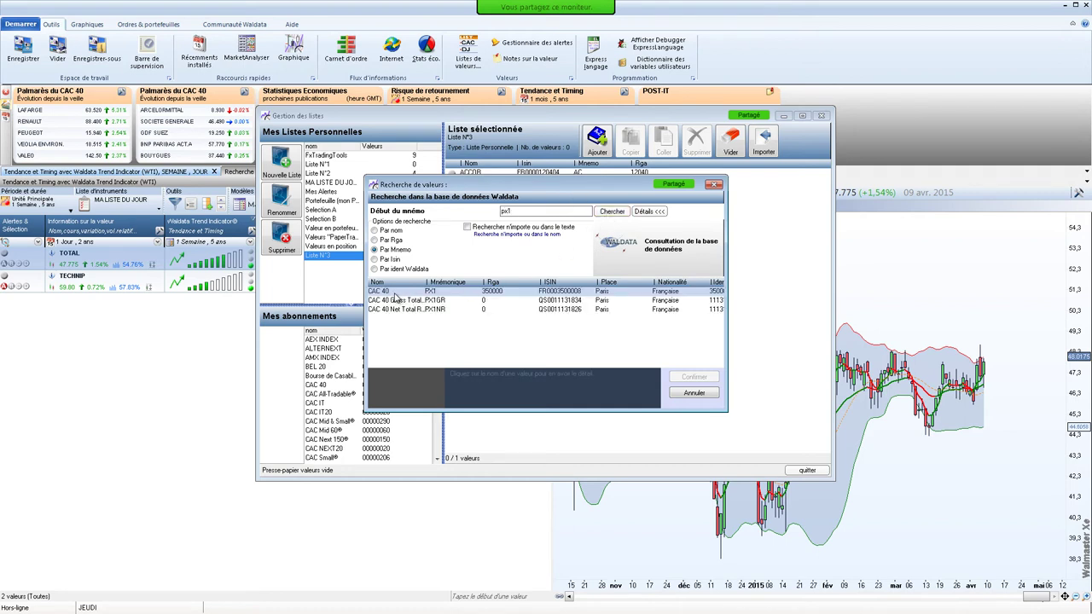
left_click(397, 293)
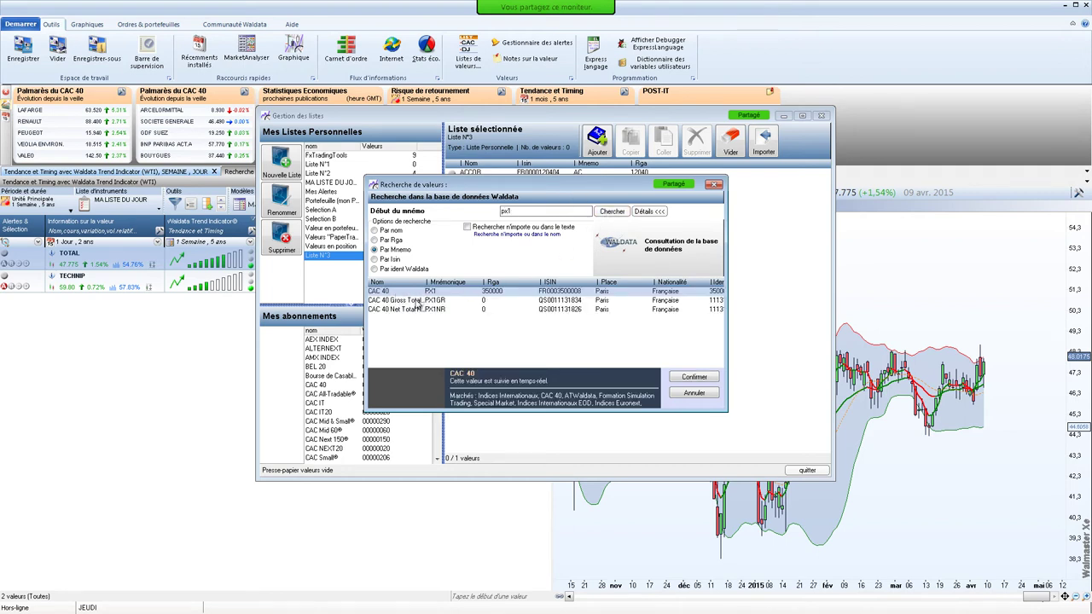
left_click(416, 303)
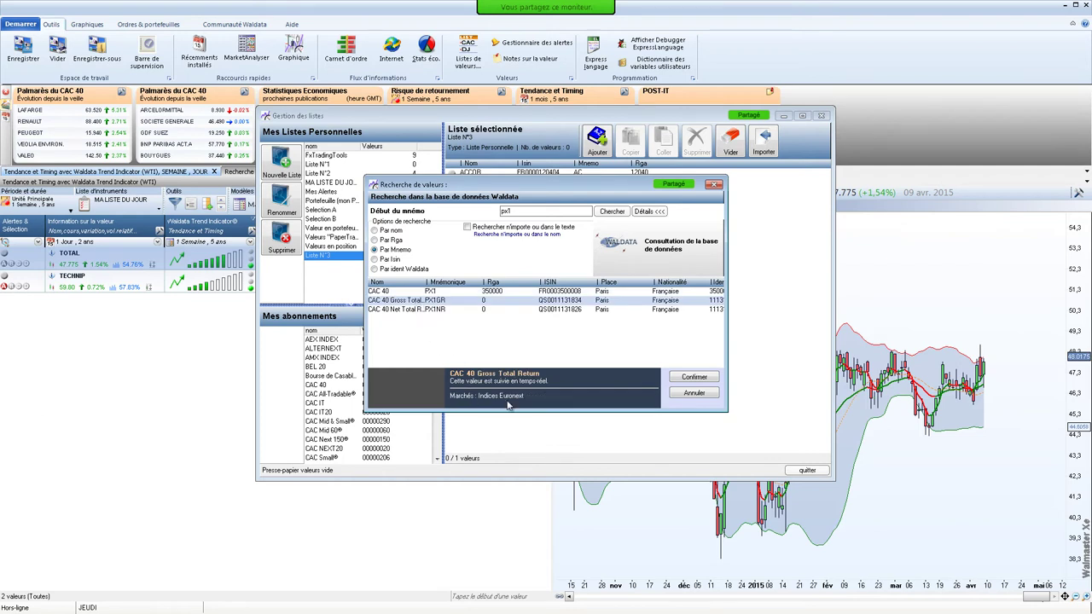
left_click(454, 311)
left_click(448, 302)
left_click(443, 293)
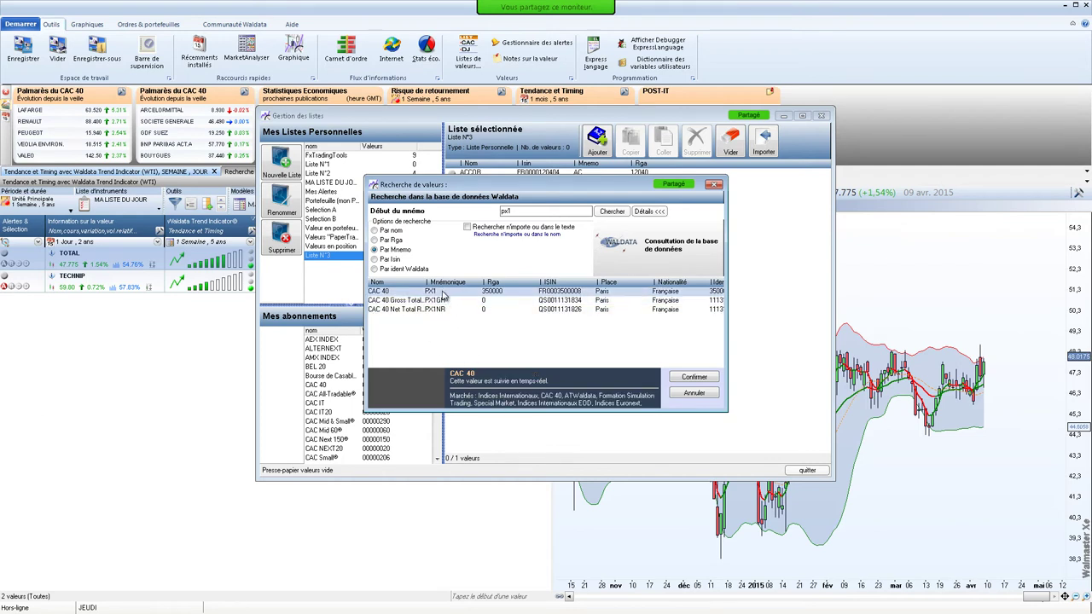
left_click(694, 378)
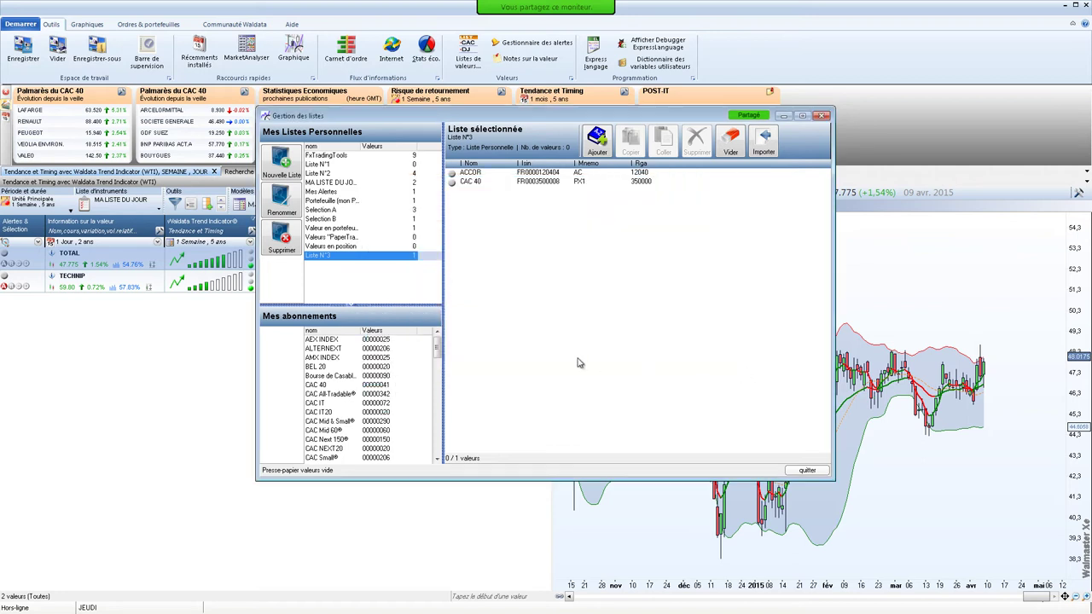
Close the list manager and load Liste N°3 as the MarketAnalyser's instrument list
left_click(808, 471)
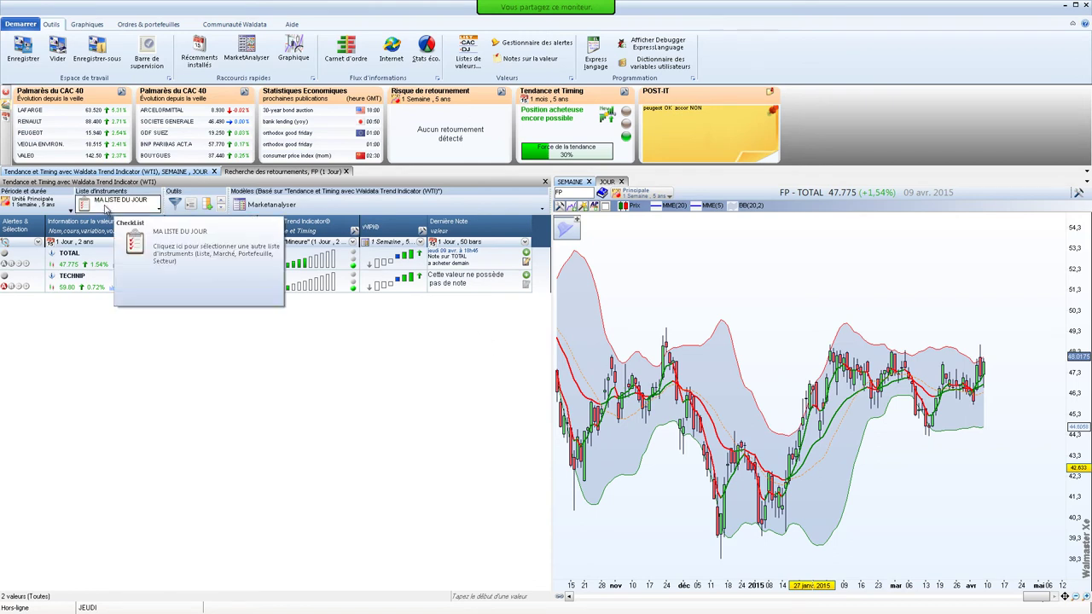
left_click(97, 205)
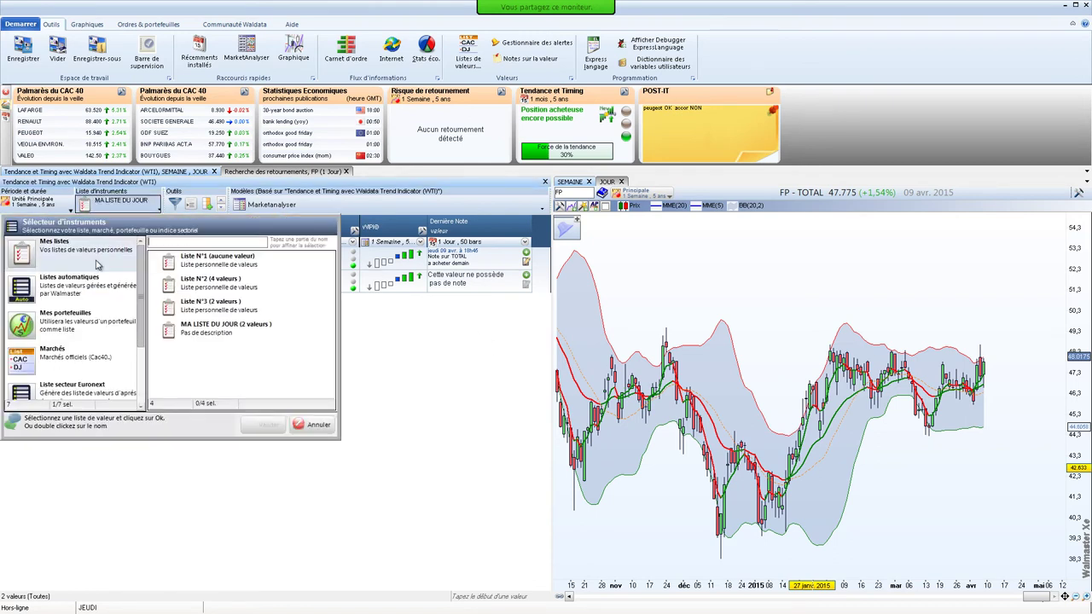
left_click(196, 306)
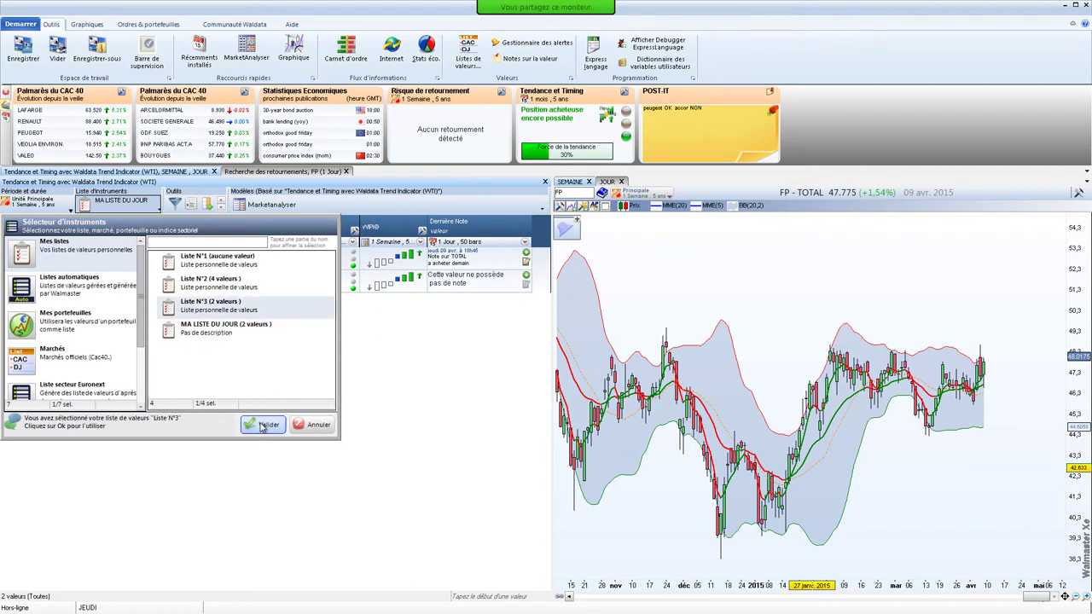
left_click(263, 427)
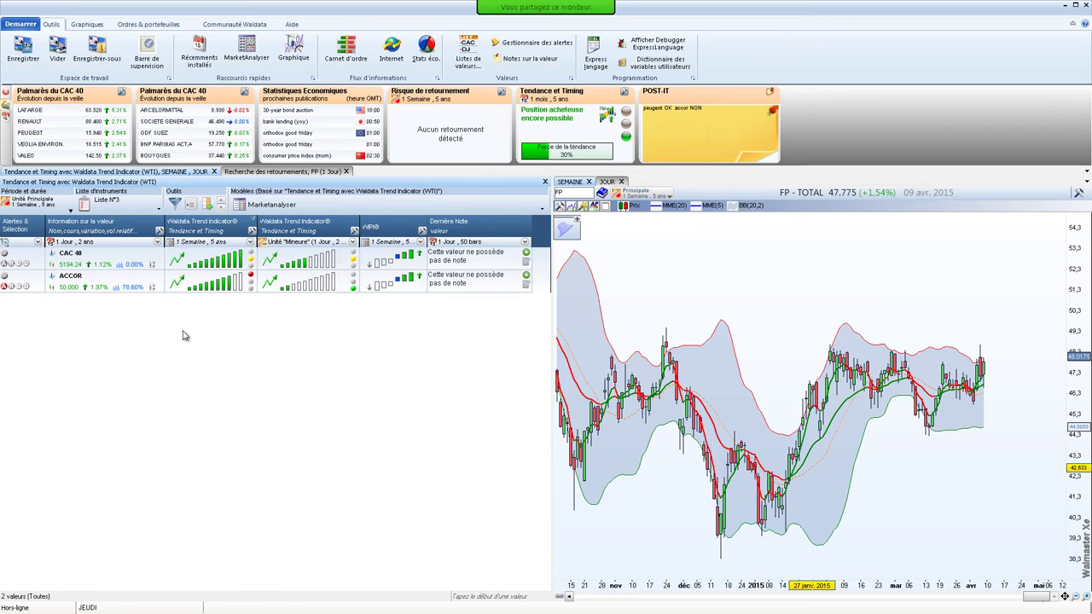
Locate the Post-It entry among the available GraphAnalysers and close the supervision bar settings
mouse_move(223, 261)
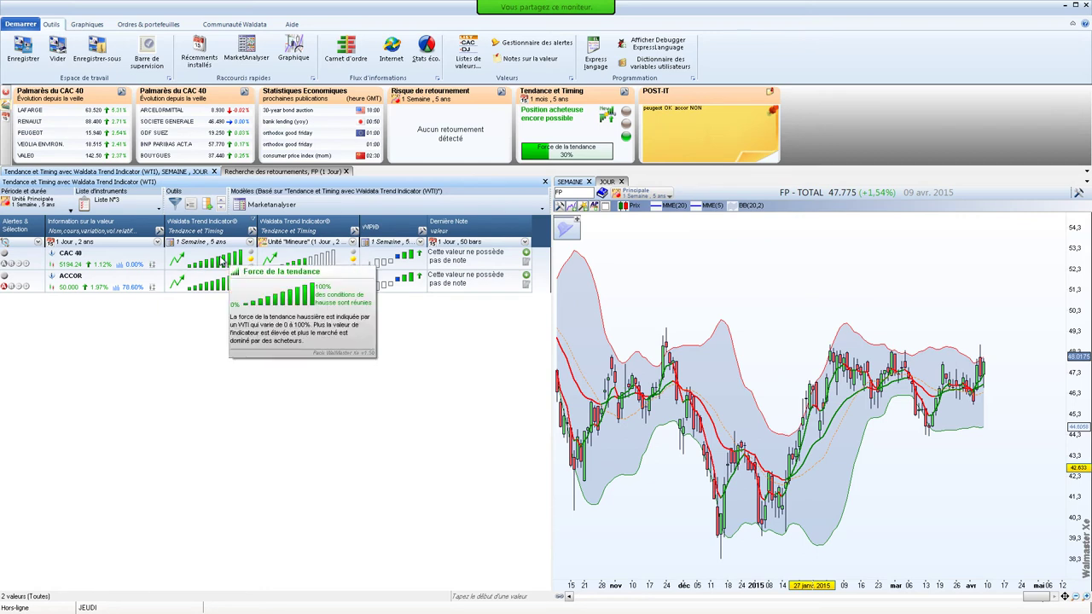
mouse_move(267, 133)
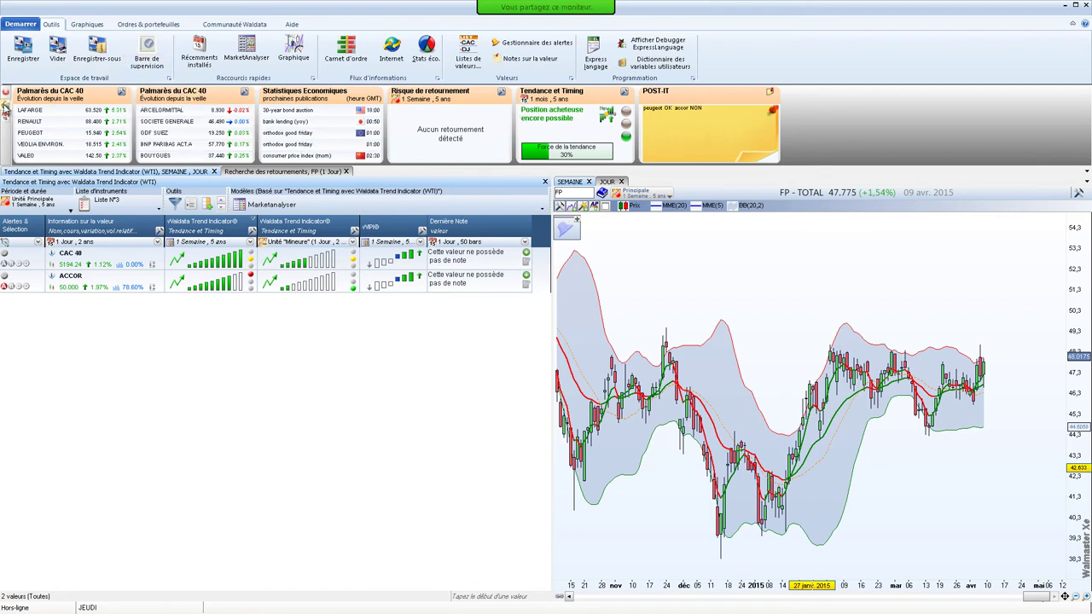
left_click(4, 103)
scroll(239, 122, "down", 2)
scroll(230, 154, "down", 5)
left_click(75, 139)
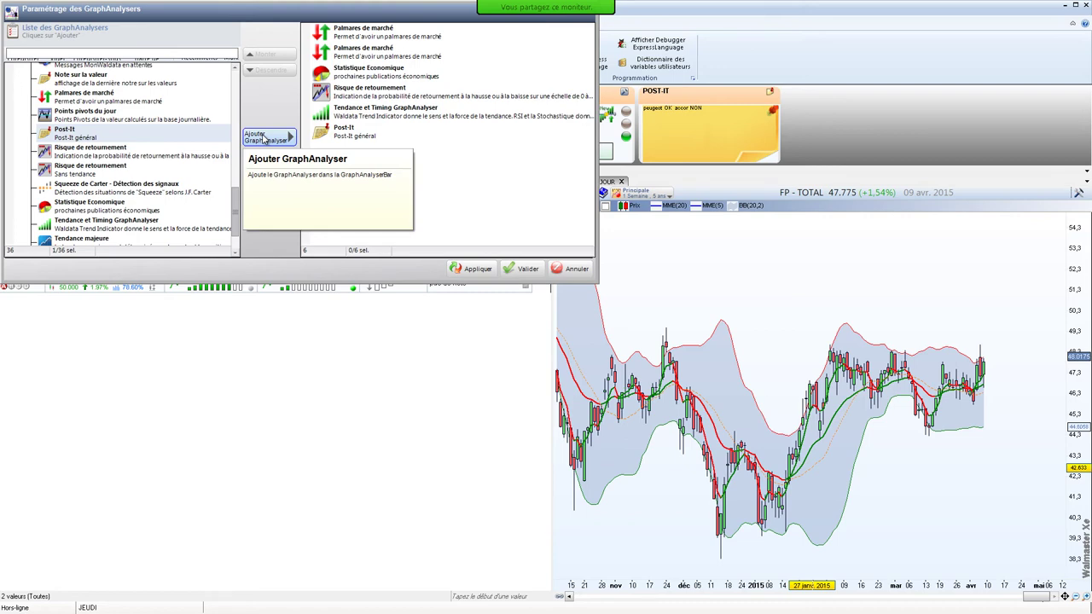
left_click(524, 268)
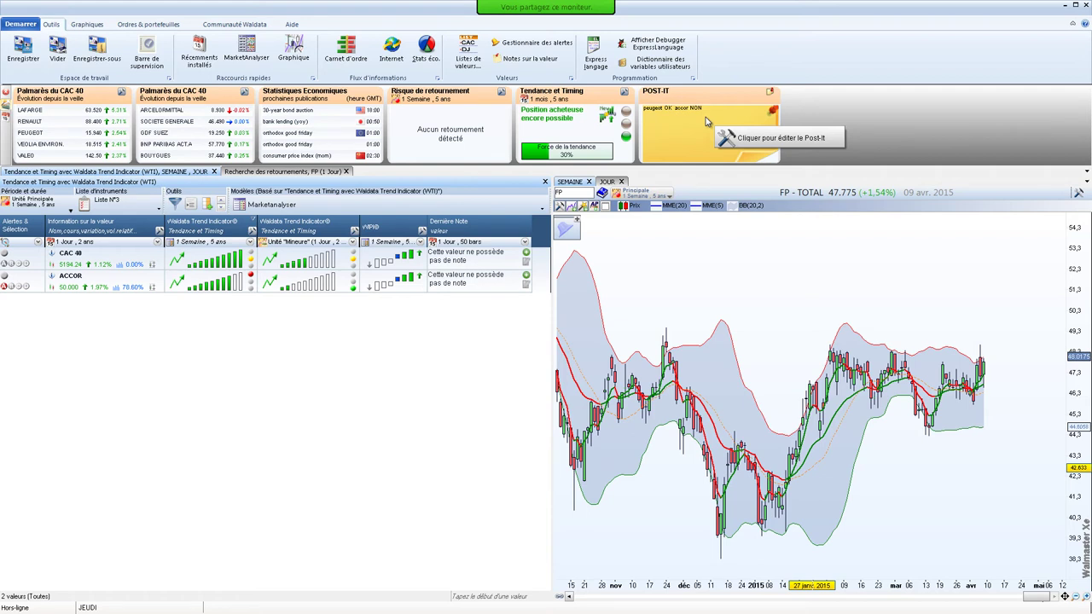
Open the Post-It for editing, review its text, and close the note
left_click(772, 114)
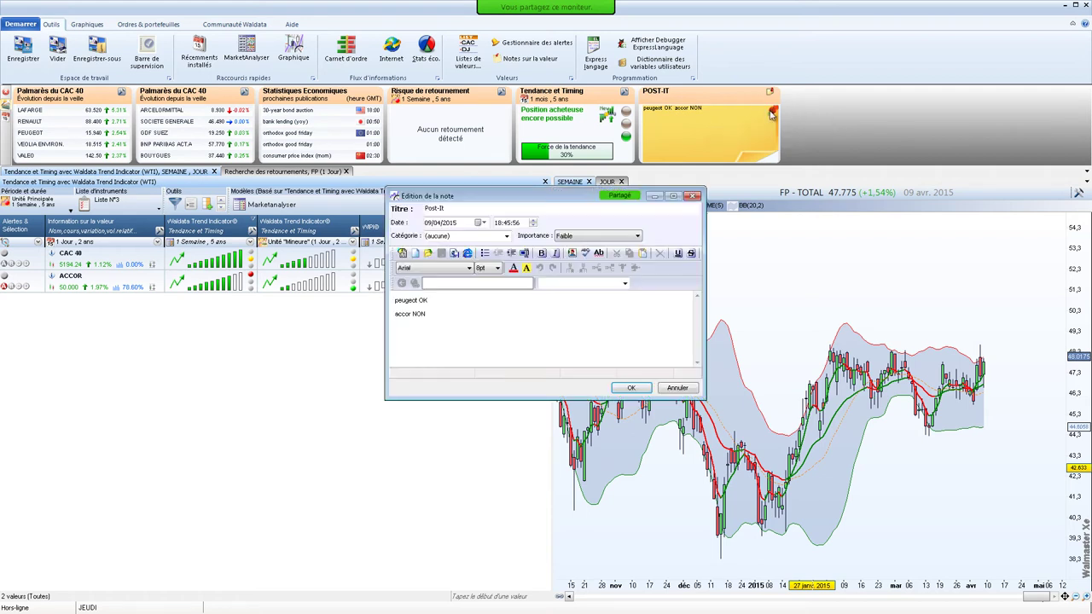
left_click_drag(426, 314, 402, 297)
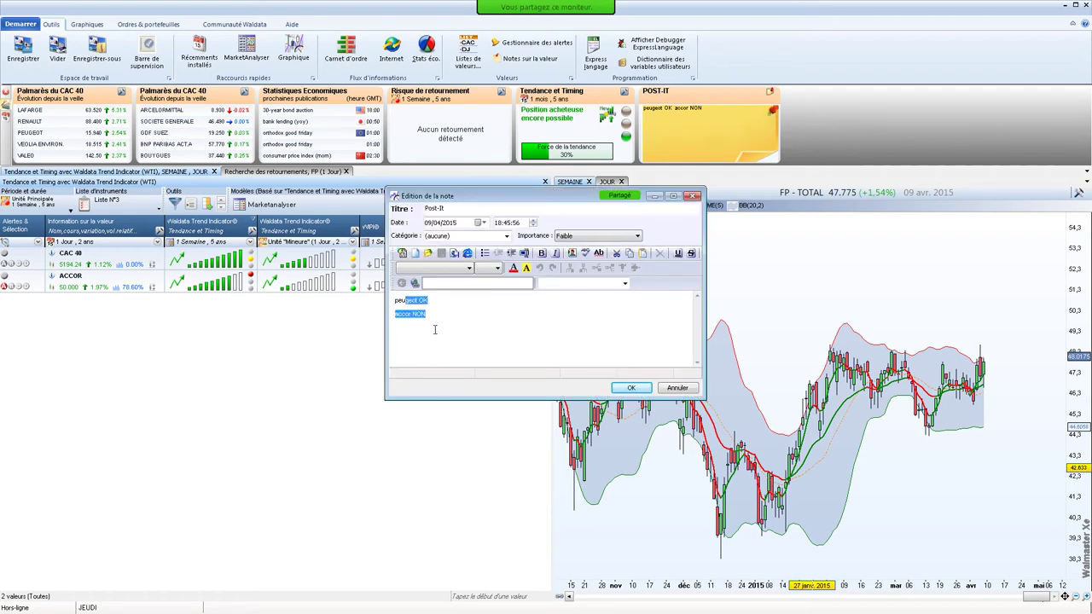
left_click(436, 330)
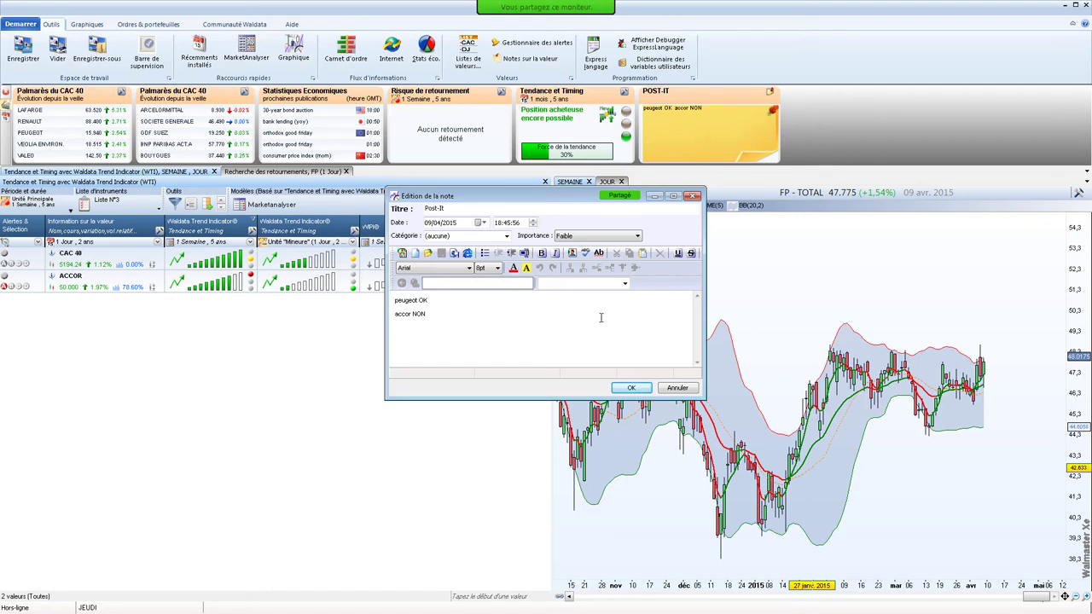
left_click(631, 388)
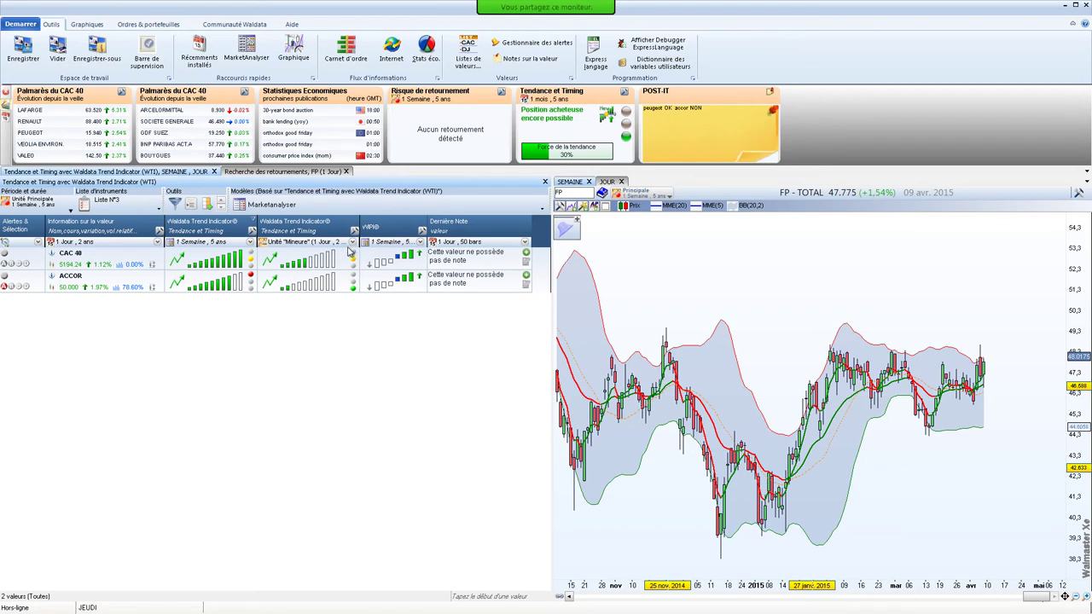
Display ACCOR in the chart and add the Note sur la valeur GraphAnalyser to the supervision bar
mouse_move(331, 270)
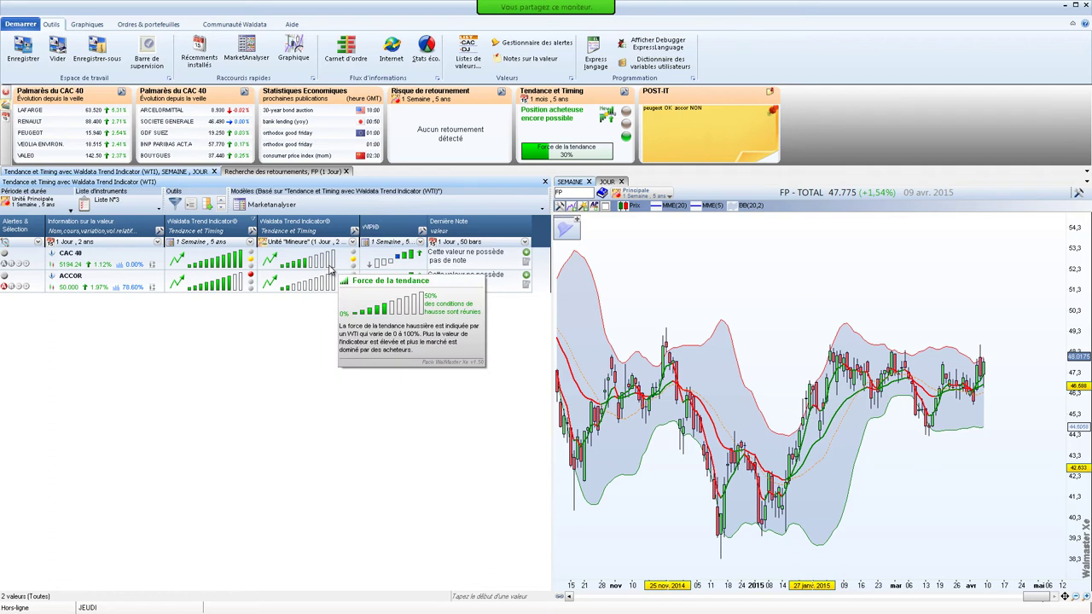
left_click(280, 279)
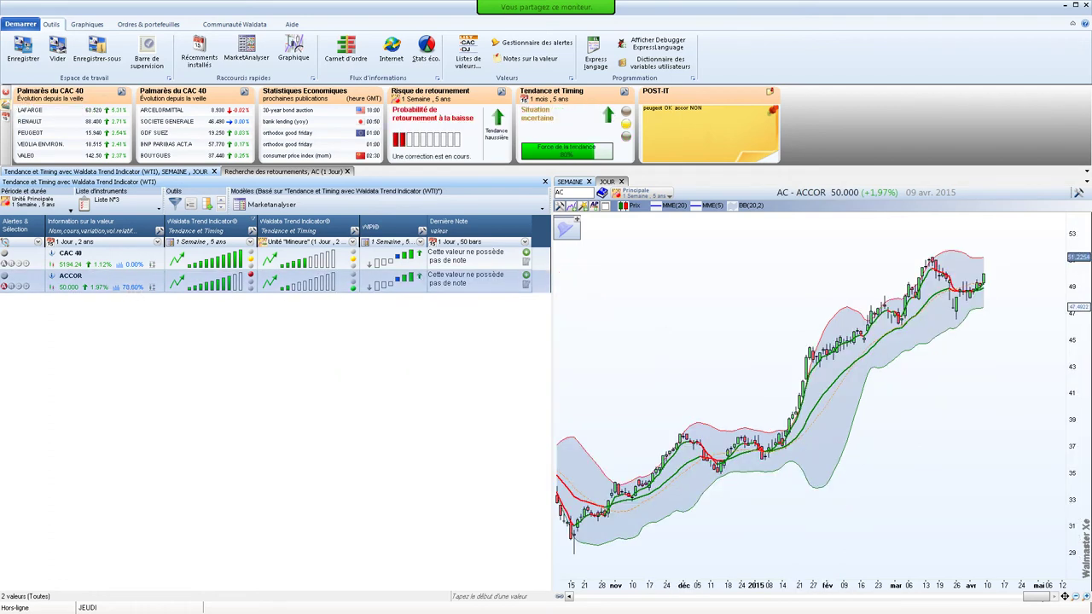
left_click(6, 103)
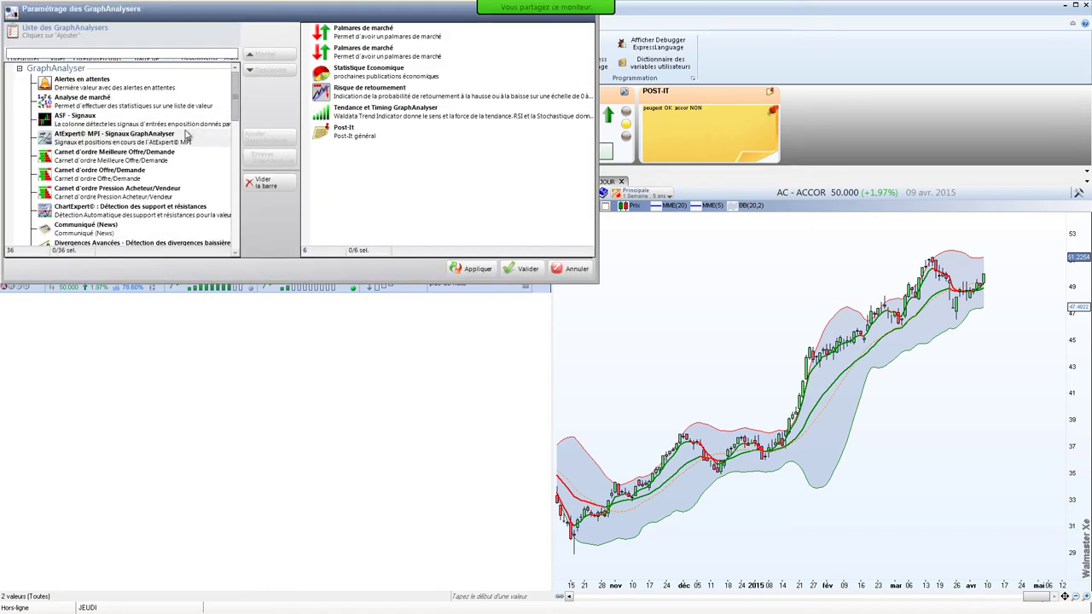
left_click_drag(233, 99, 238, 163)
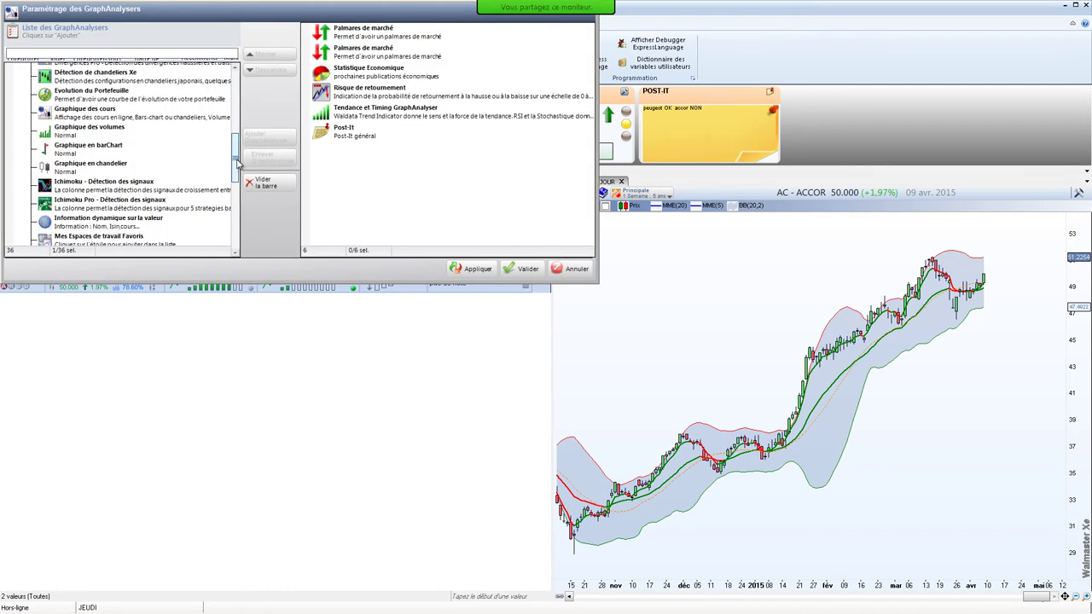
scroll(145, 167, "down", 2)
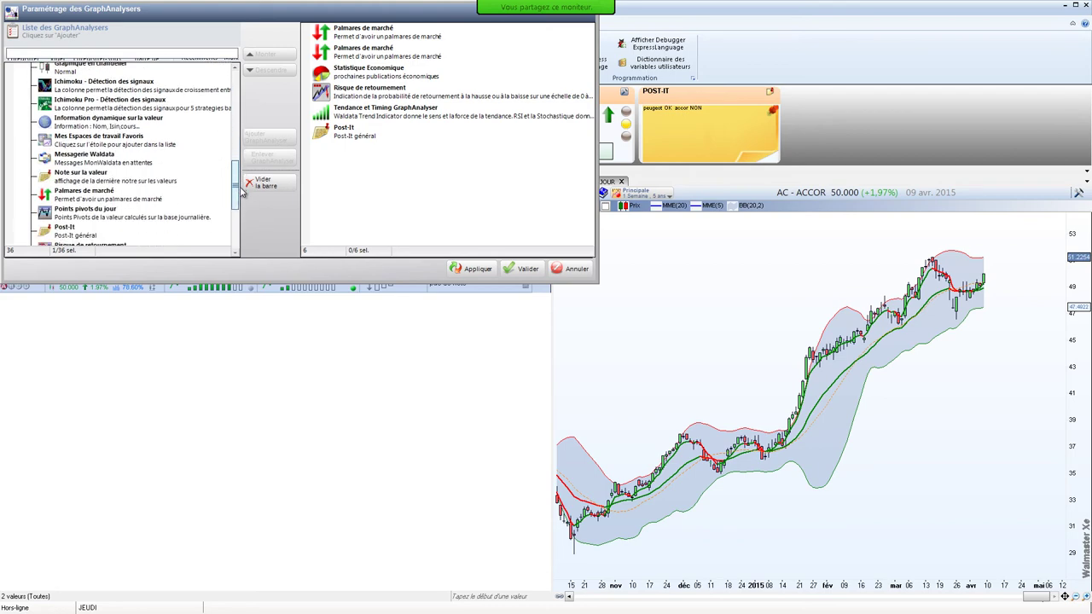
left_click(151, 173)
left_click(268, 137)
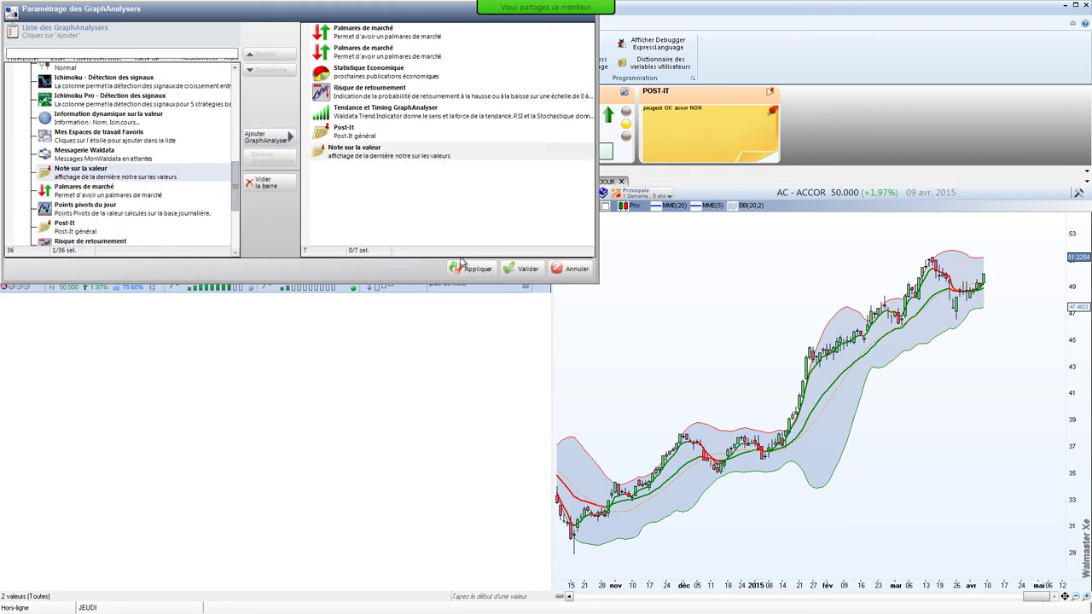
left_click(522, 268)
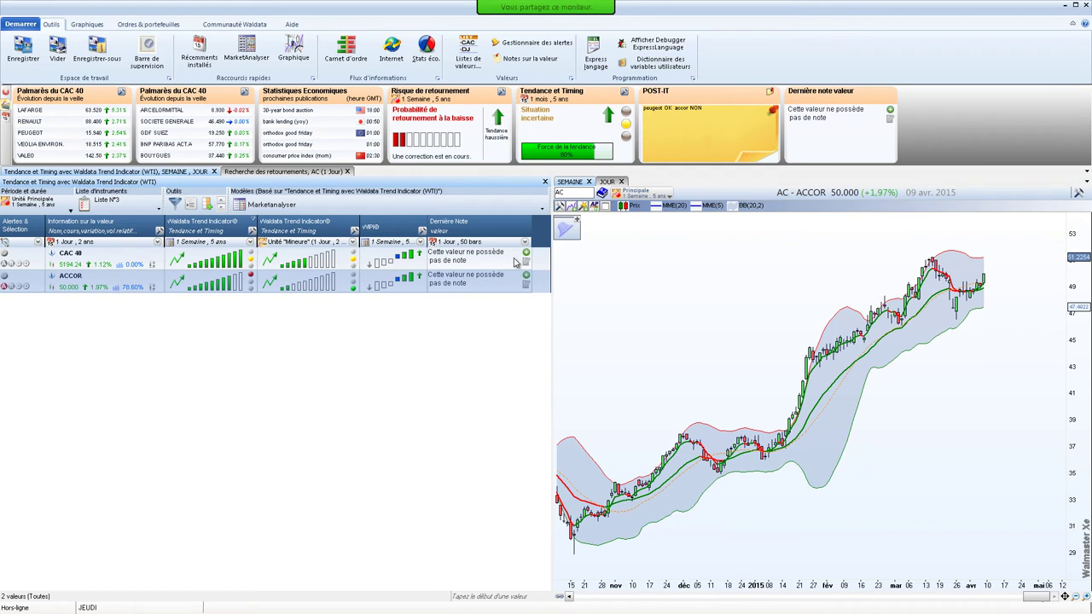
Add the note "ok ok" to ACCOR from the Dernière note valeur GraphAnalyser, and display CAC 40 in the chart
left_click(890, 110)
type("ok ok")
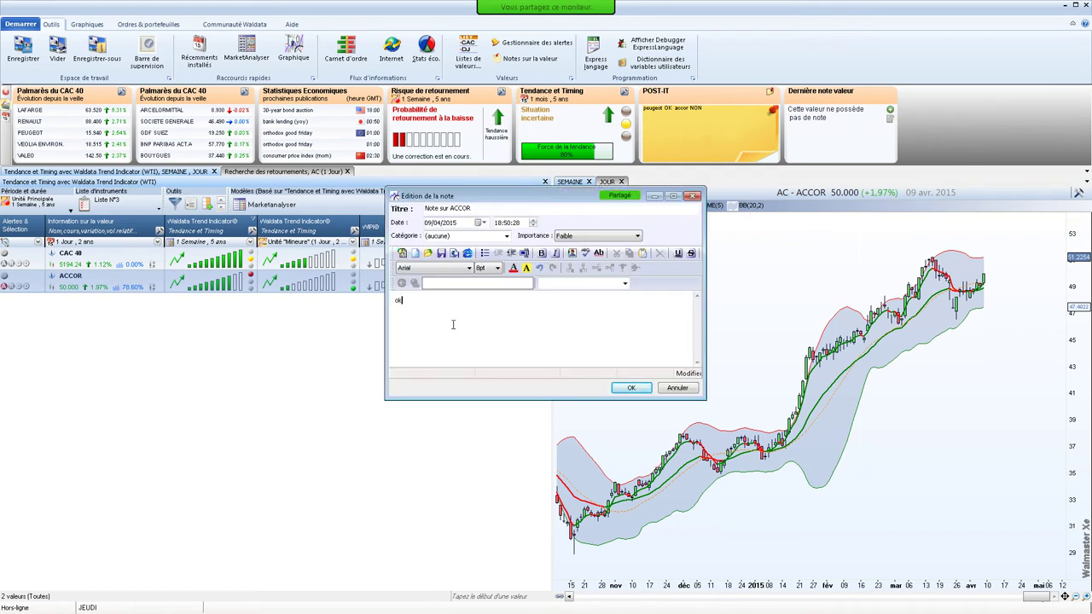
left_click(631, 388)
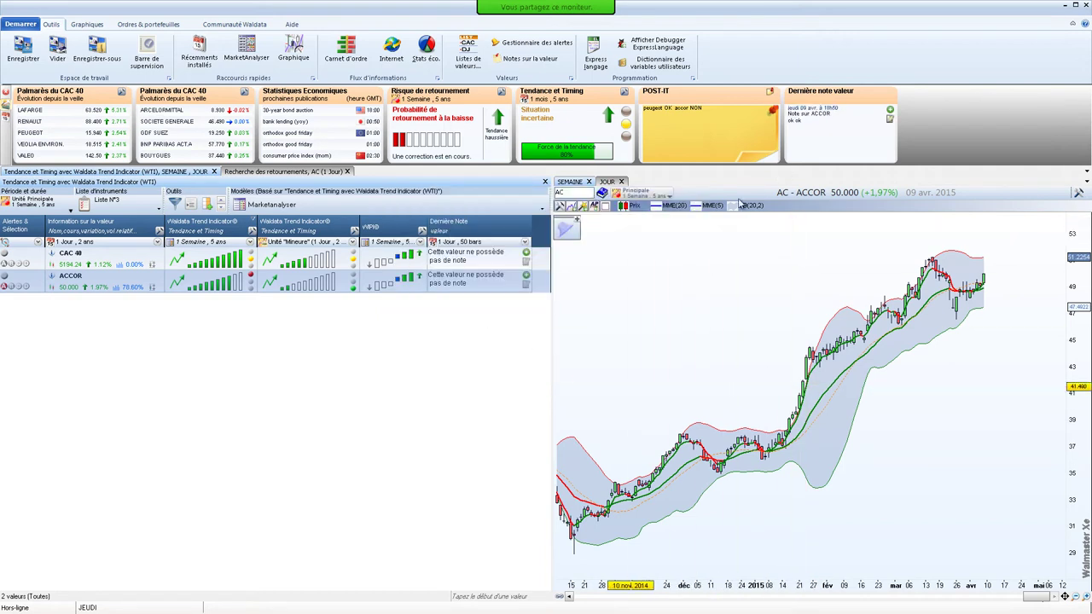
left_click(122, 265)
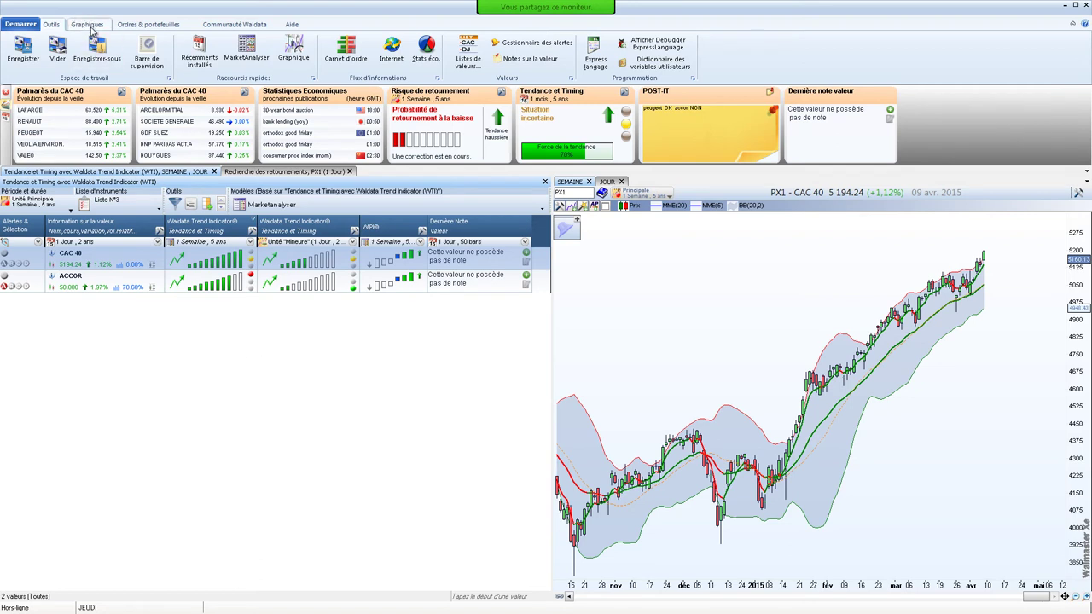
Draw a trend line on the CAC 40 chart from the 16 December 2014 low up to the latest April 2015 candles
left_click(90, 25)
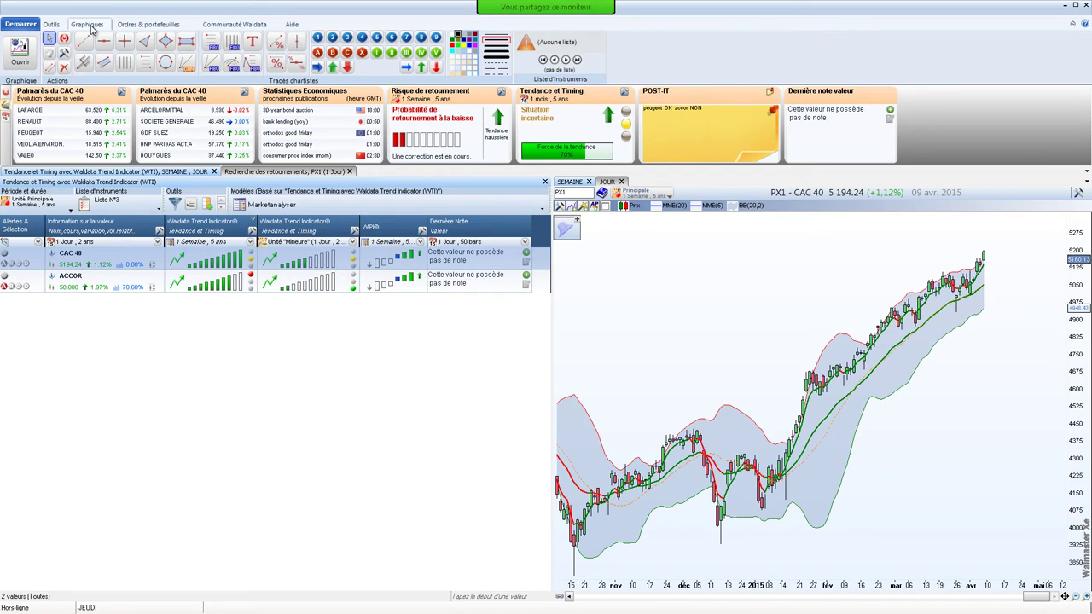
scroll(646, 313, "down", 1)
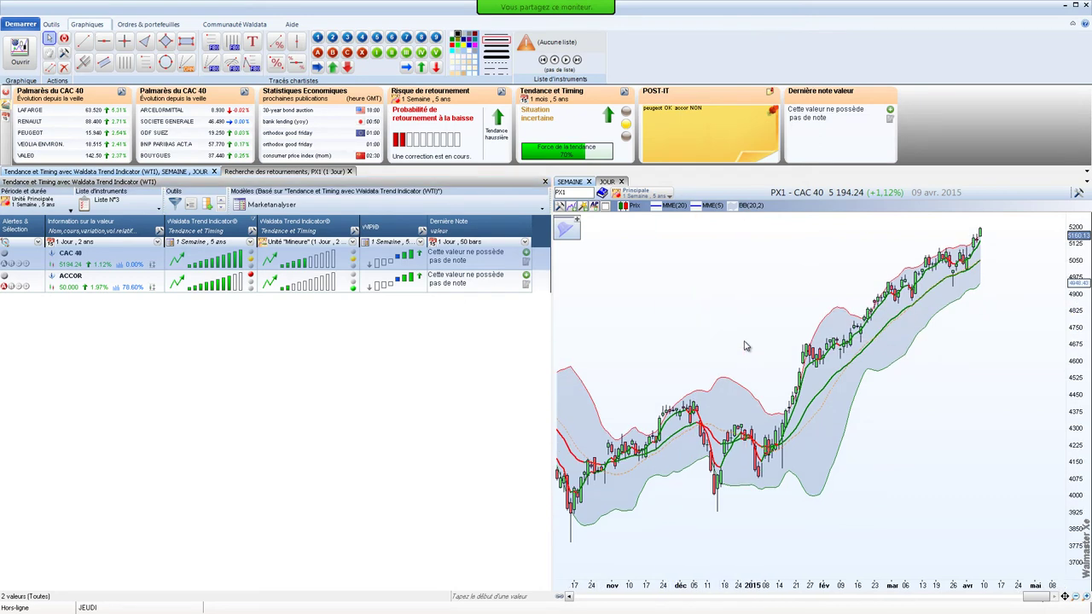
left_click(88, 44)
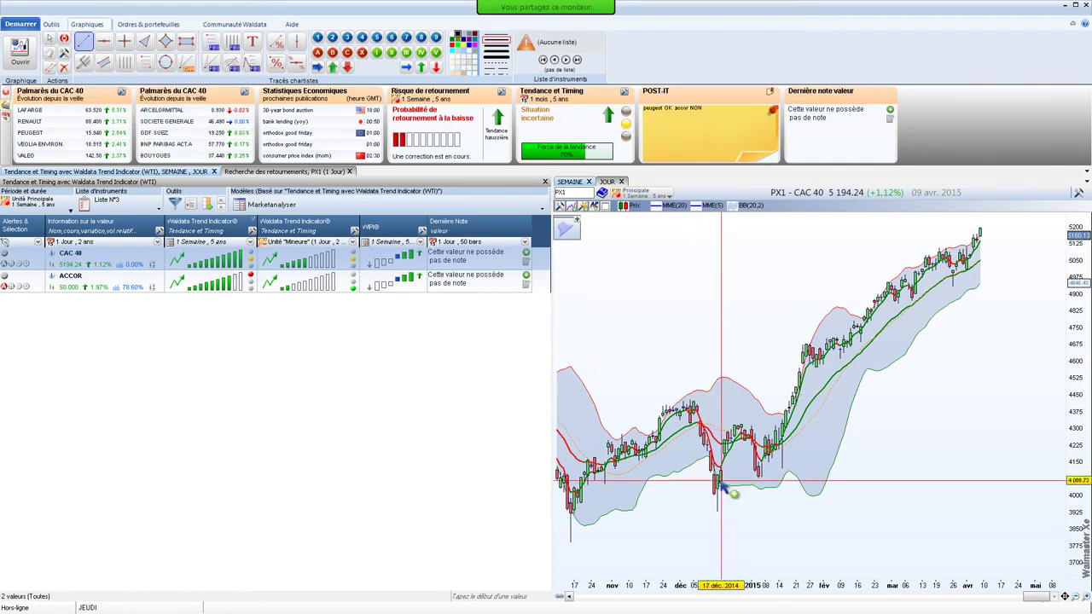
mouse_move(717, 495)
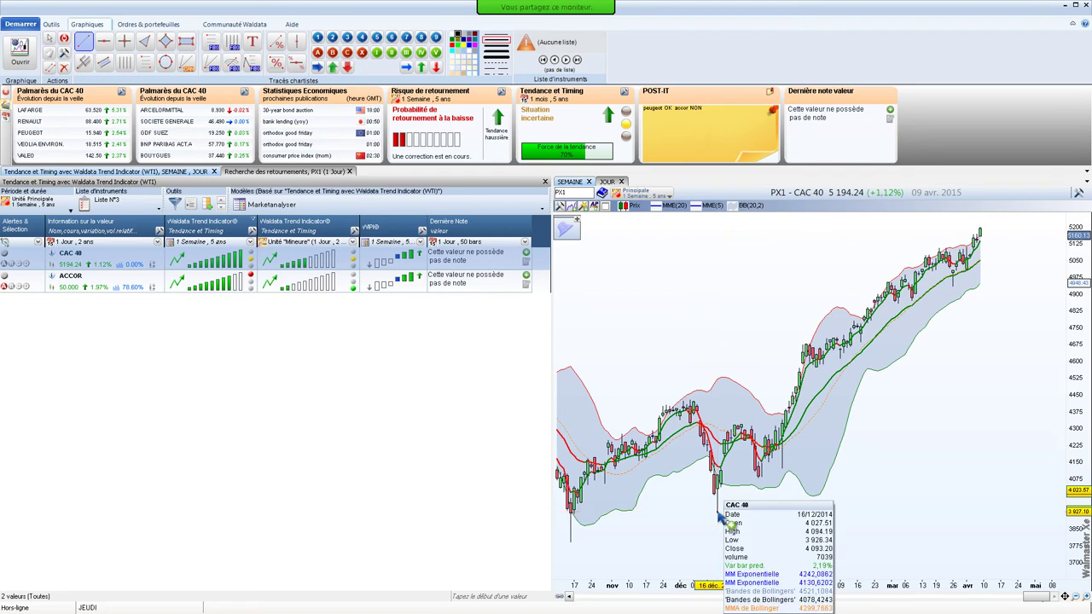
mouse_move(719, 513)
left_mouse_down()
mouse_move(844, 440)
mouse_move(930, 356)
mouse_move(980, 256)
mouse_move(981, 229)
left_mouse_up()
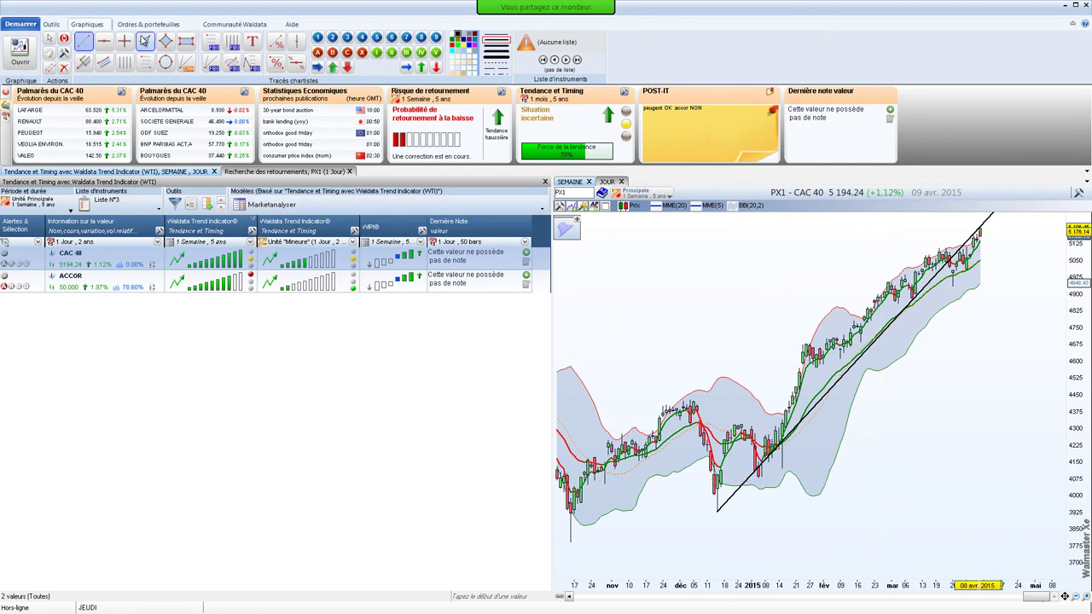
Draw a triangle from the early December peak to the late and mid-January swings, plus a Fibonacci retracement from the mid-January low to the April high
left_click(145, 43)
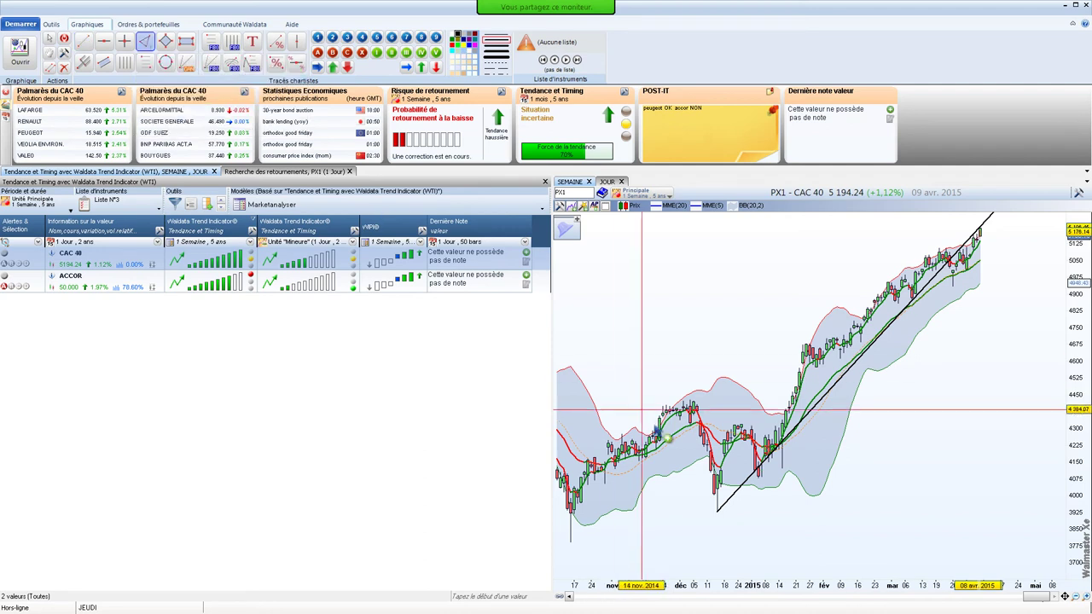
left_click(684, 401)
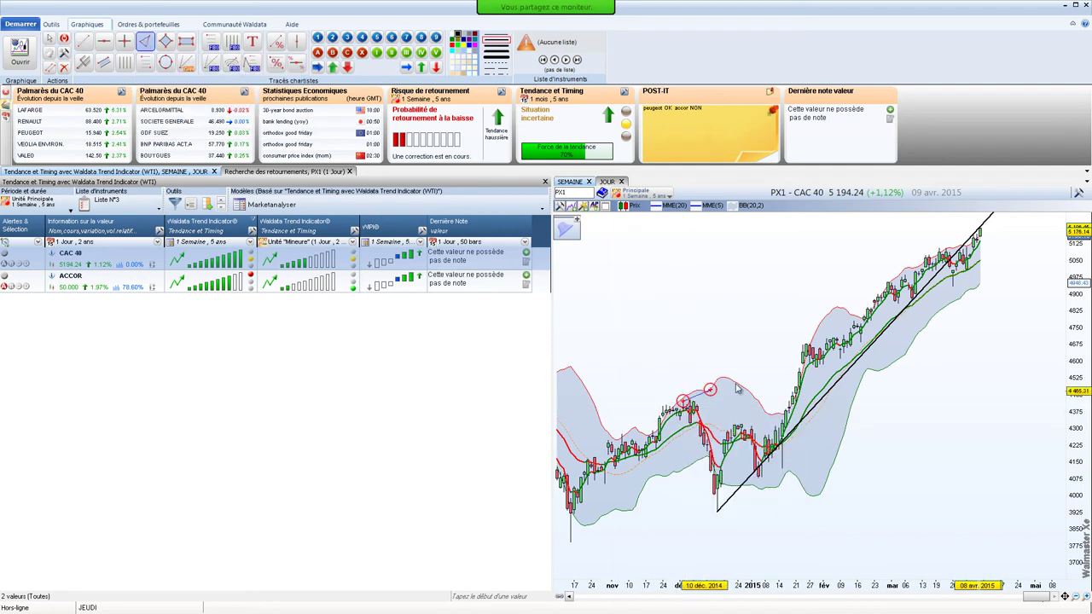
left_click(809, 343)
left_click(783, 466)
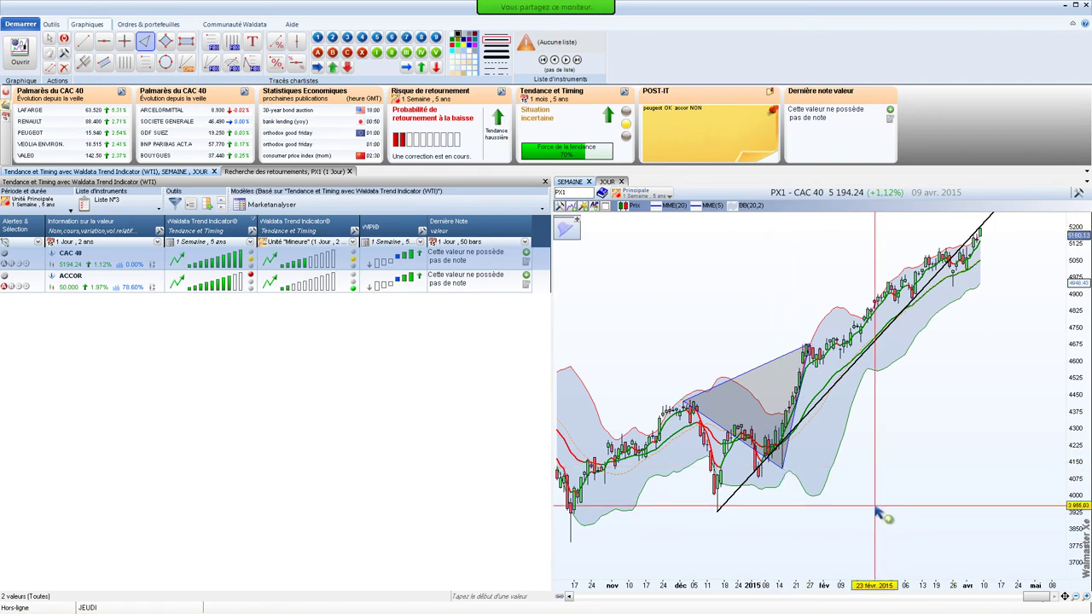
left_click(209, 46)
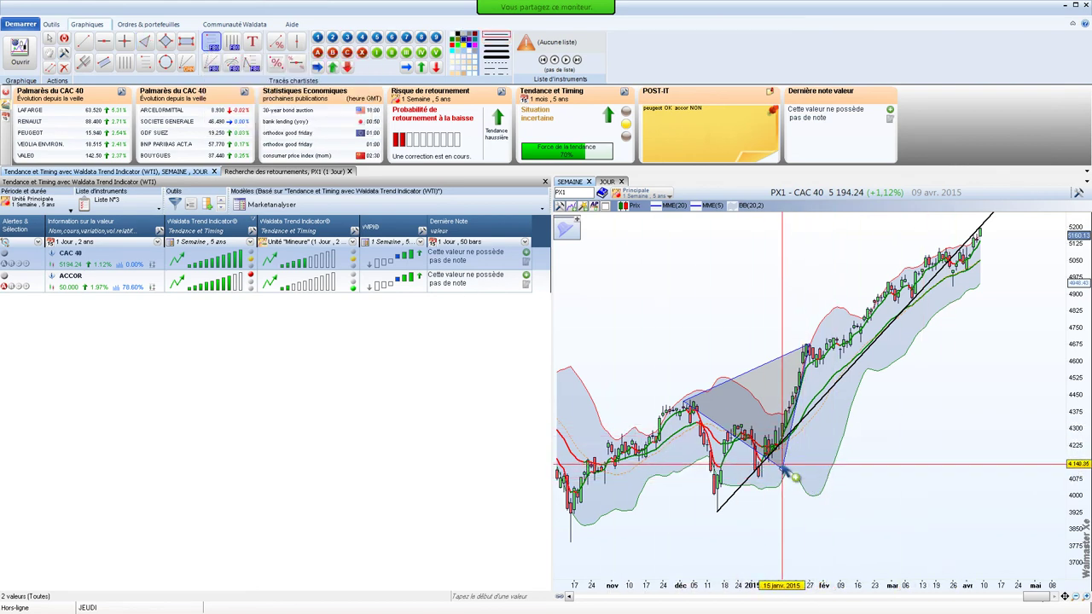
left_click_drag(783, 466, 1034, 226)
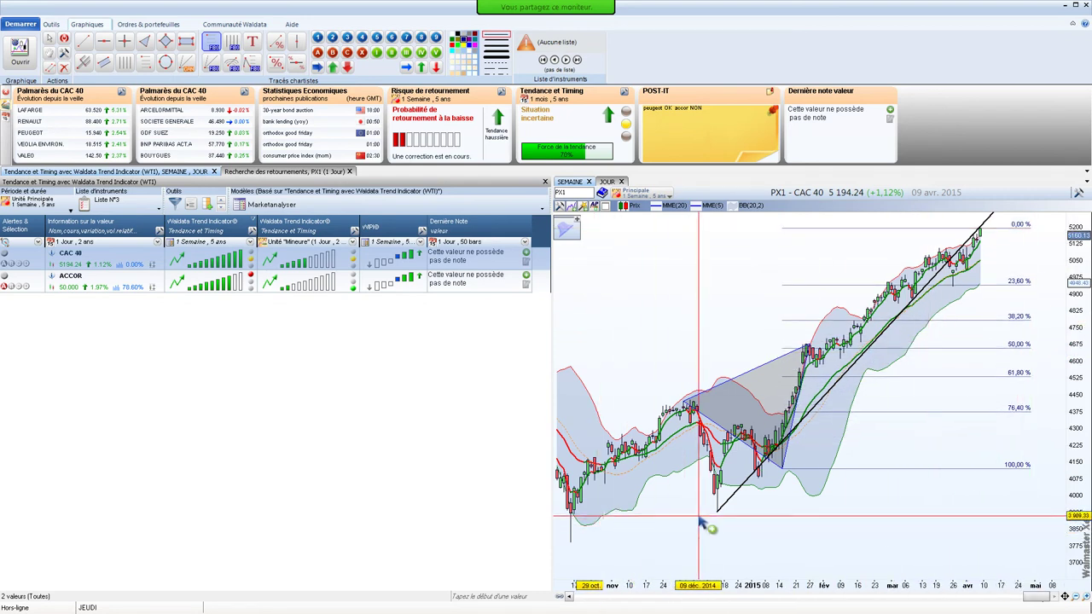
Delete the trend line, the Fibonacci retracement and the triangle from the CAC 40 chart, and return to the selection cursor
left_click(65, 68)
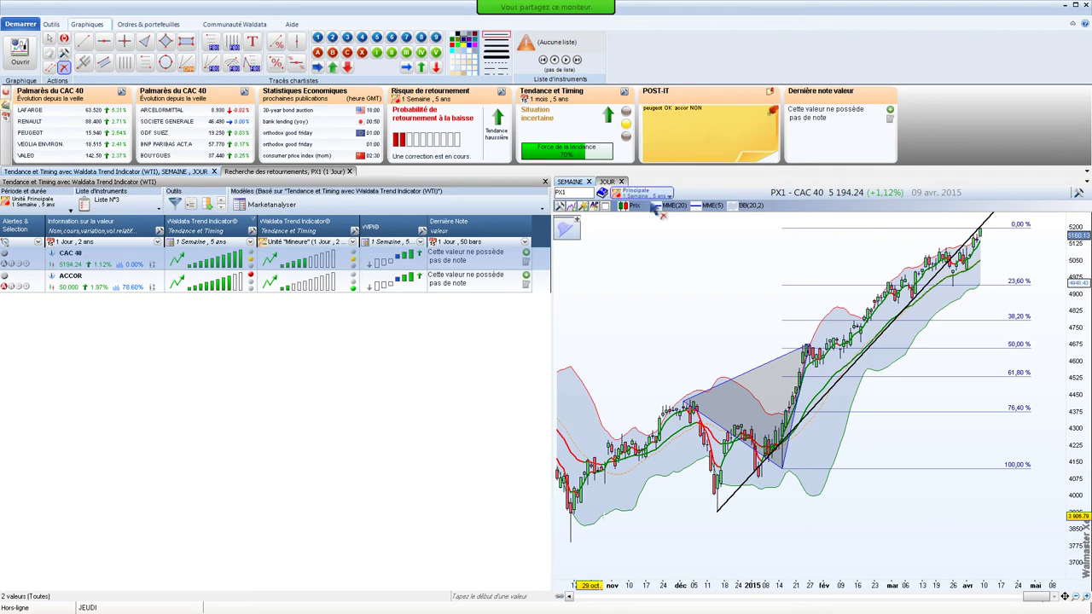
left_click(934, 285)
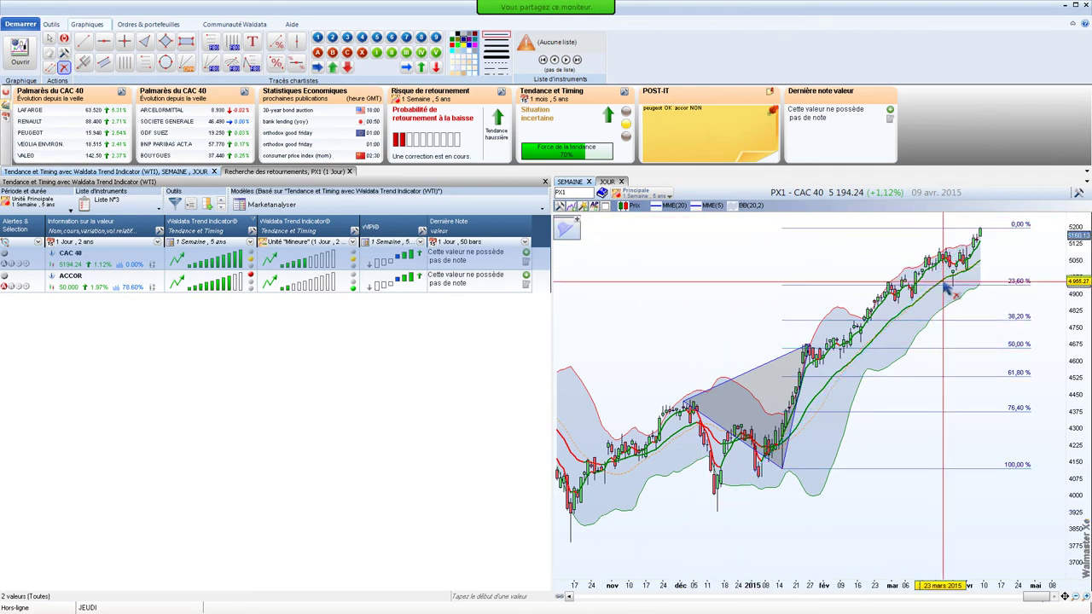
left_click(946, 292)
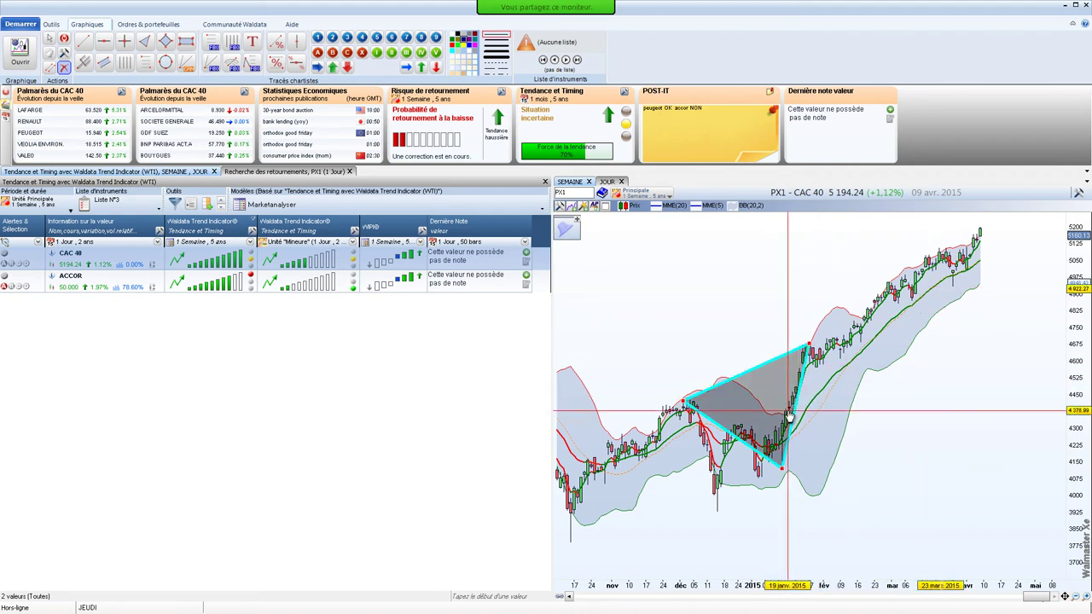
left_click(778, 417)
left_click(49, 39)
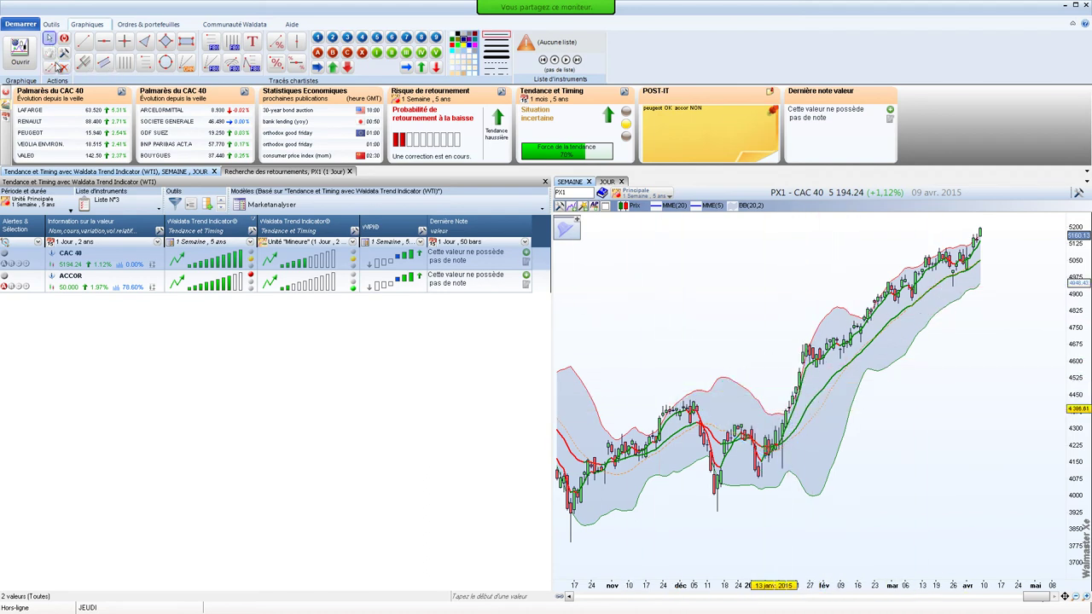
Open the chart's saved screens through Restaurer l'écran, look through the stored thumbnails, and close without restoring one
right_click(738, 276)
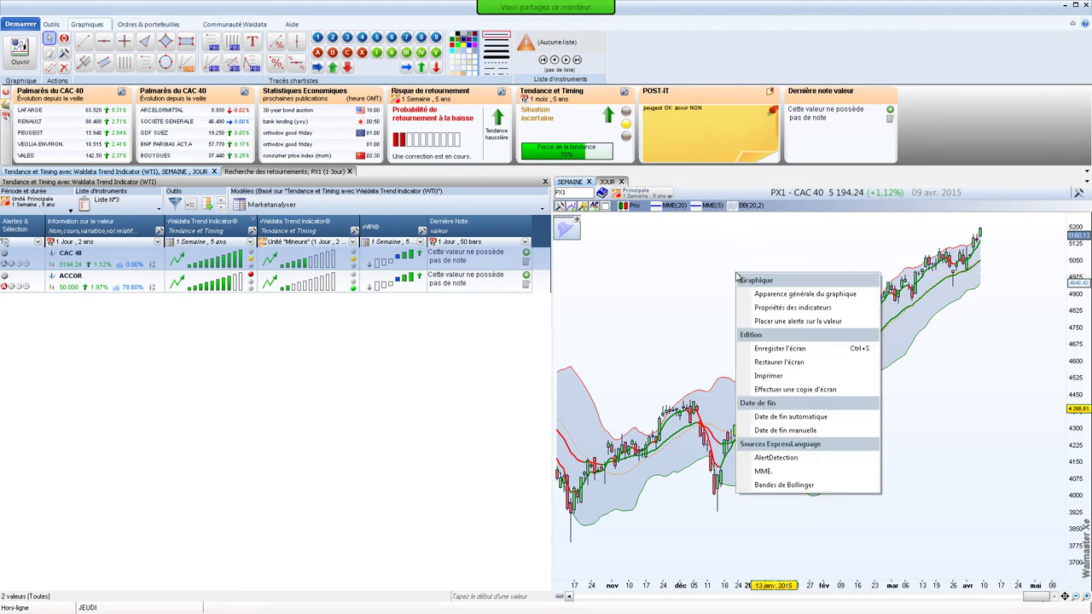
left_click(761, 363)
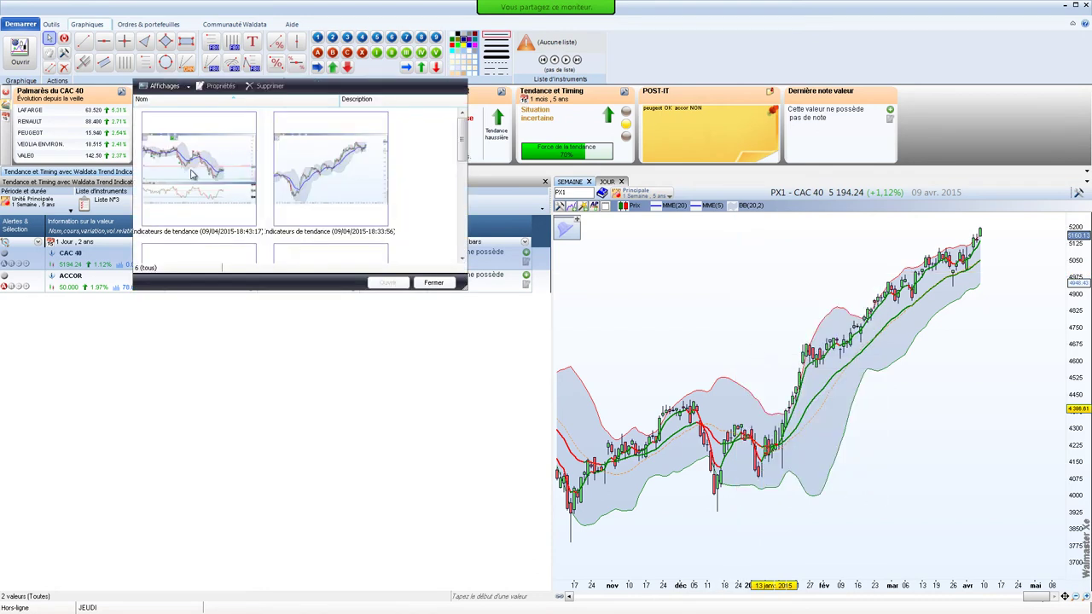
mouse_move(466, 136)
left_mouse_down()
mouse_move(465, 198)
mouse_move(468, 136)
left_mouse_up()
left_click(434, 283)
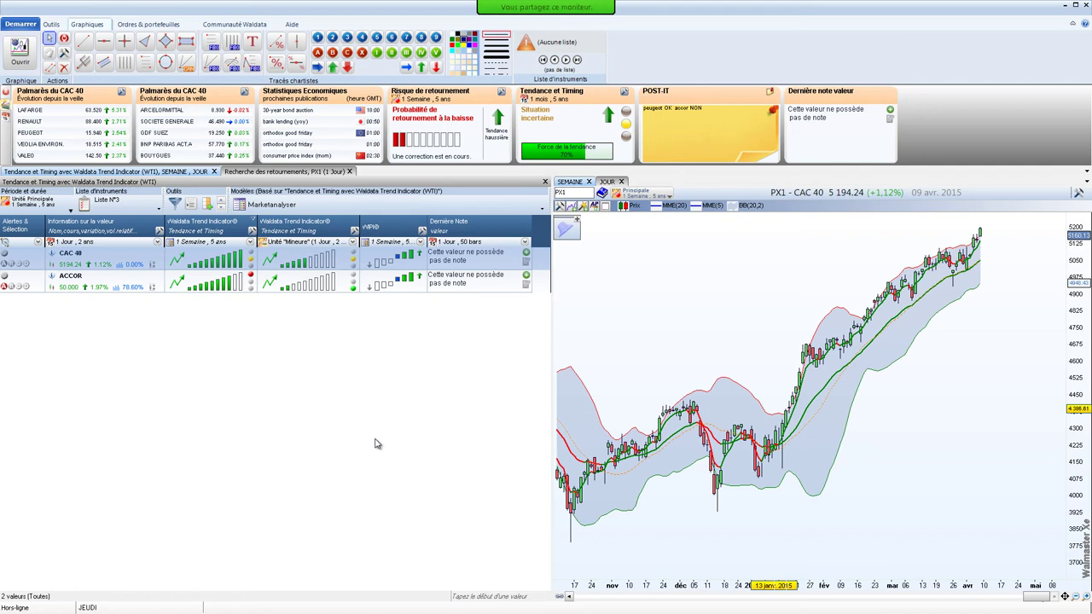
Open the Suivi de portefeuille window and dock it as its own full-width tab in the workspace
left_click(140, 24)
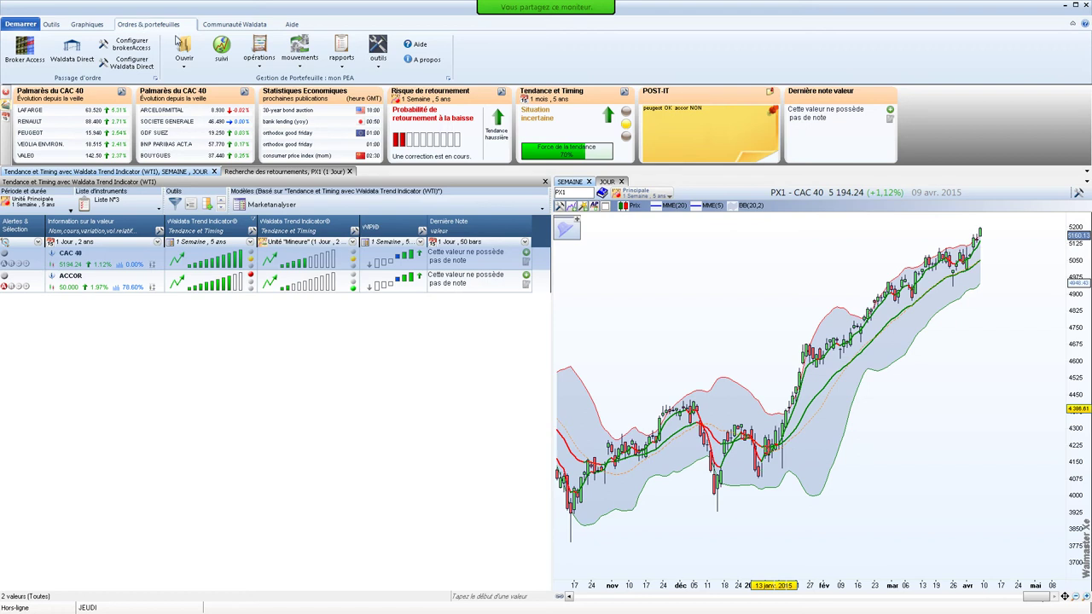
left_click(221, 57)
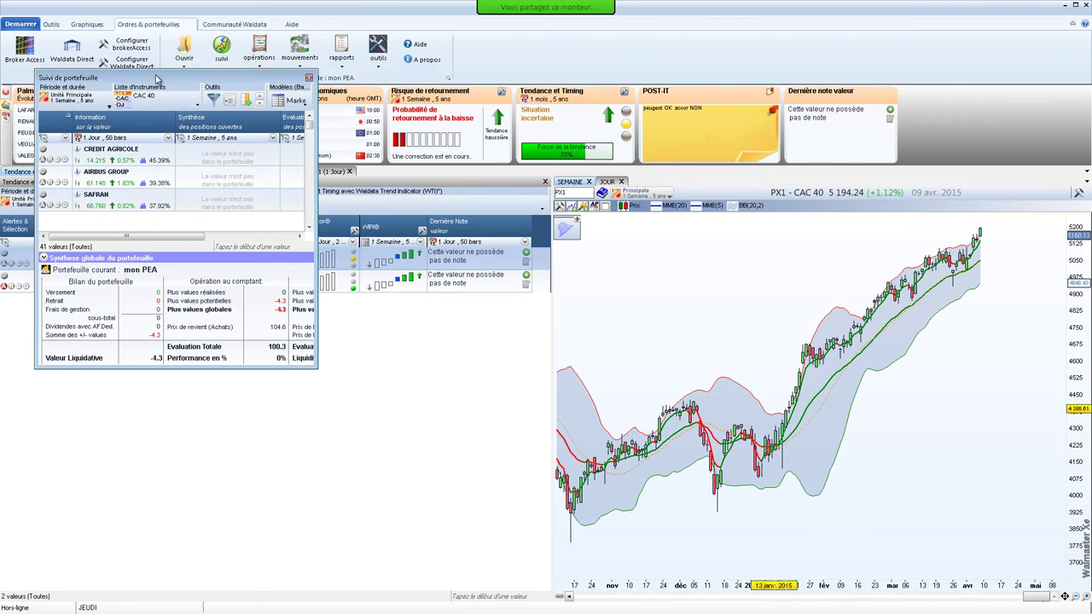
left_click_drag(137, 89, 275, 392)
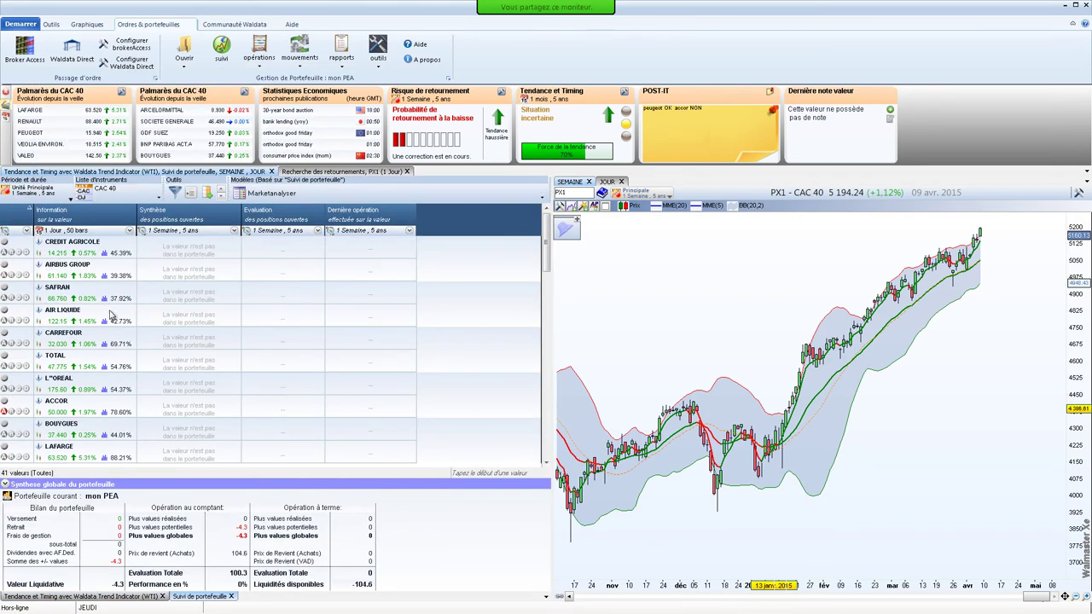
left_click_drag(186, 597, 821, 395)
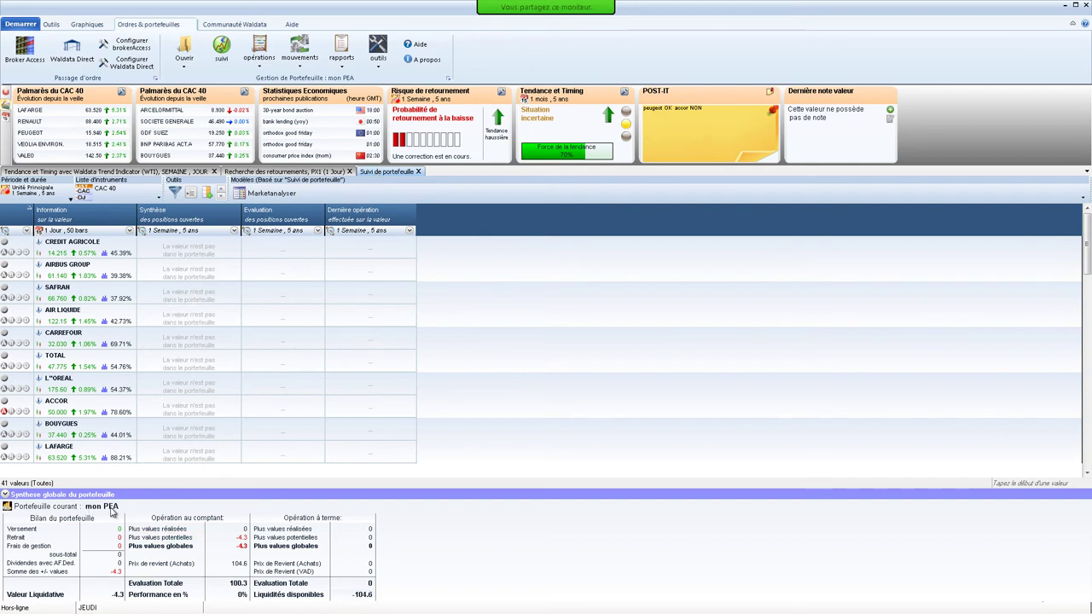
Create a new portfolio named WALDATA with the default operation statuses
left_click(185, 62)
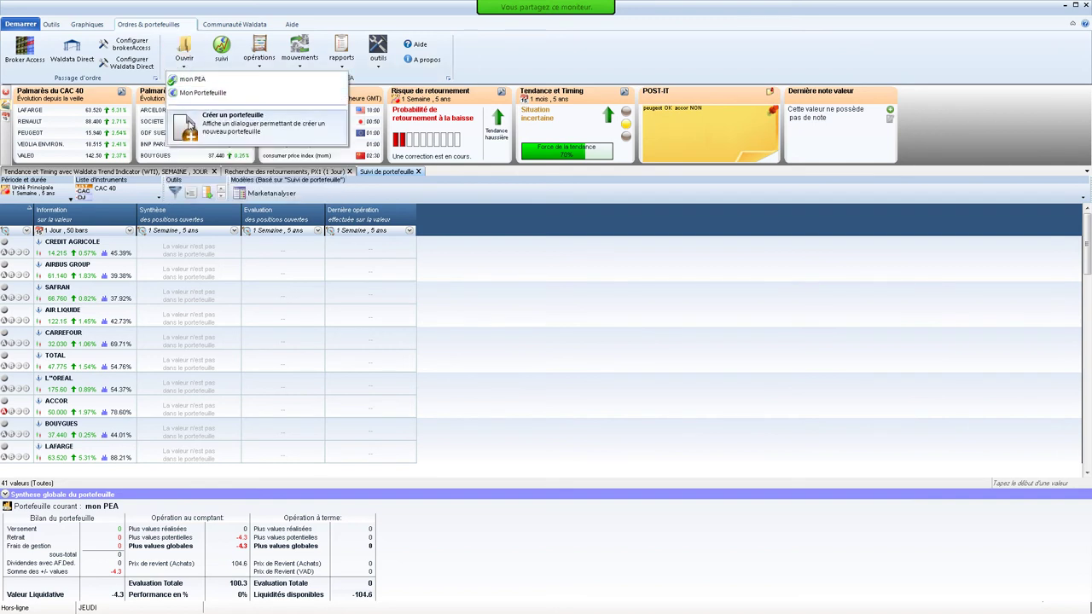
left_click(190, 126)
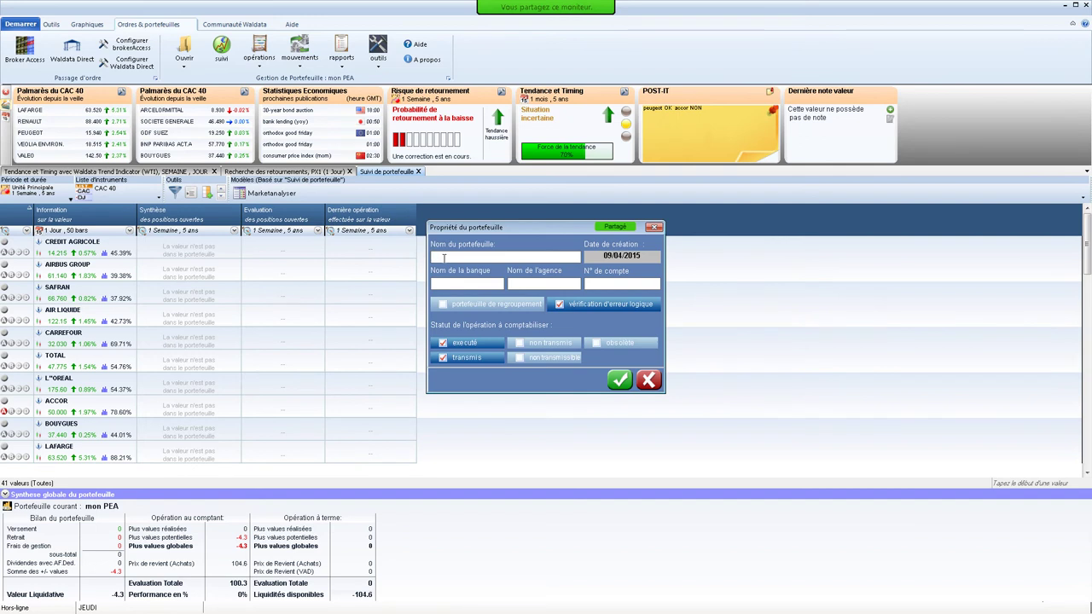
type("WALDATA")
left_click(622, 382)
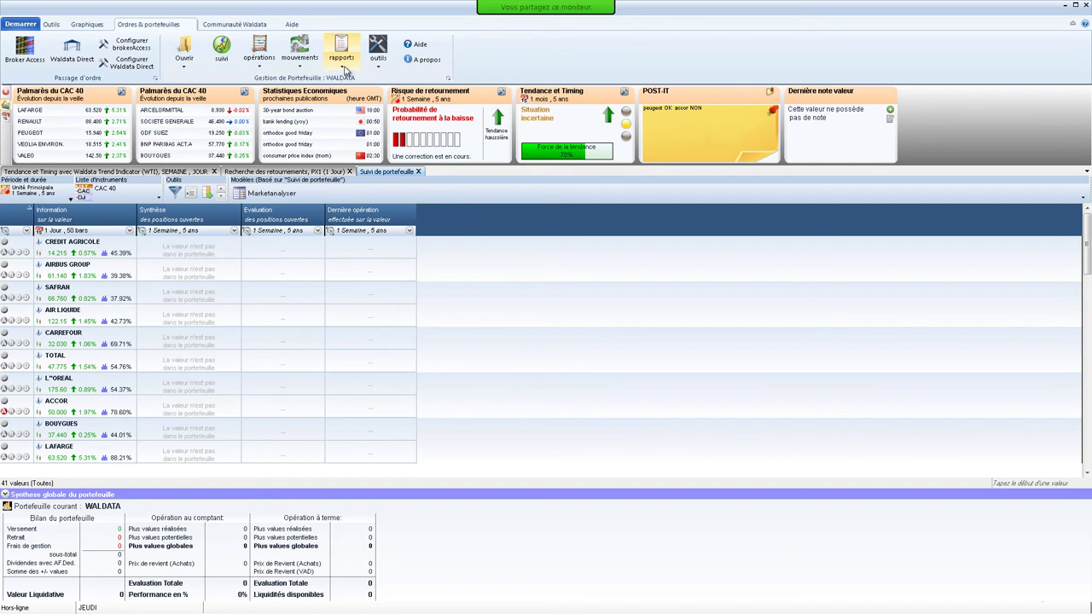
Record a deposit (Versement) of 5000 in the WALDATA portfolio
left_click(297, 65)
left_click(301, 78)
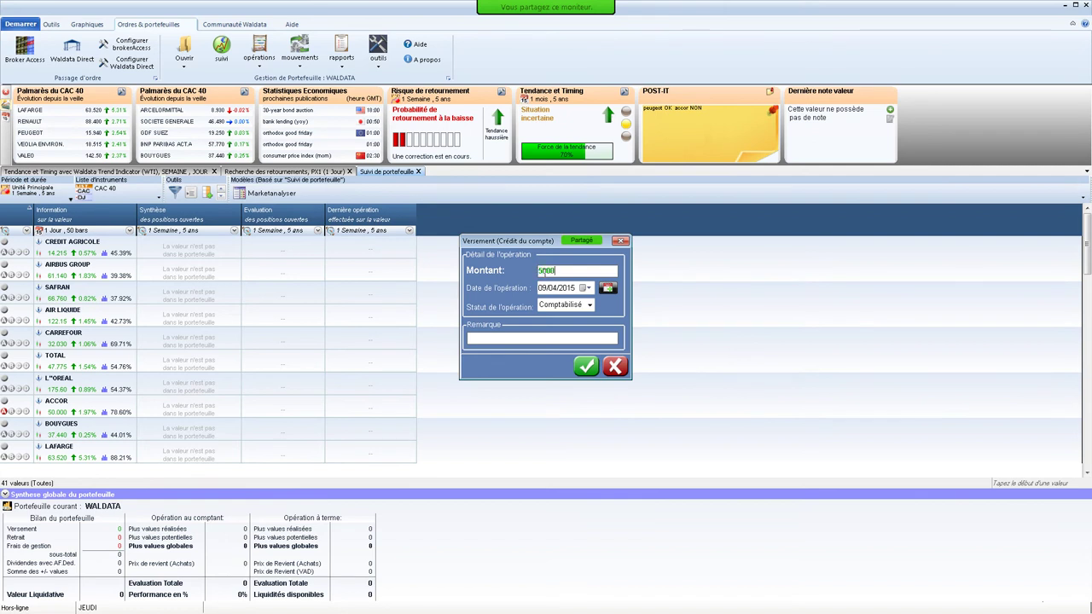
type("5000")
left_click(588, 369)
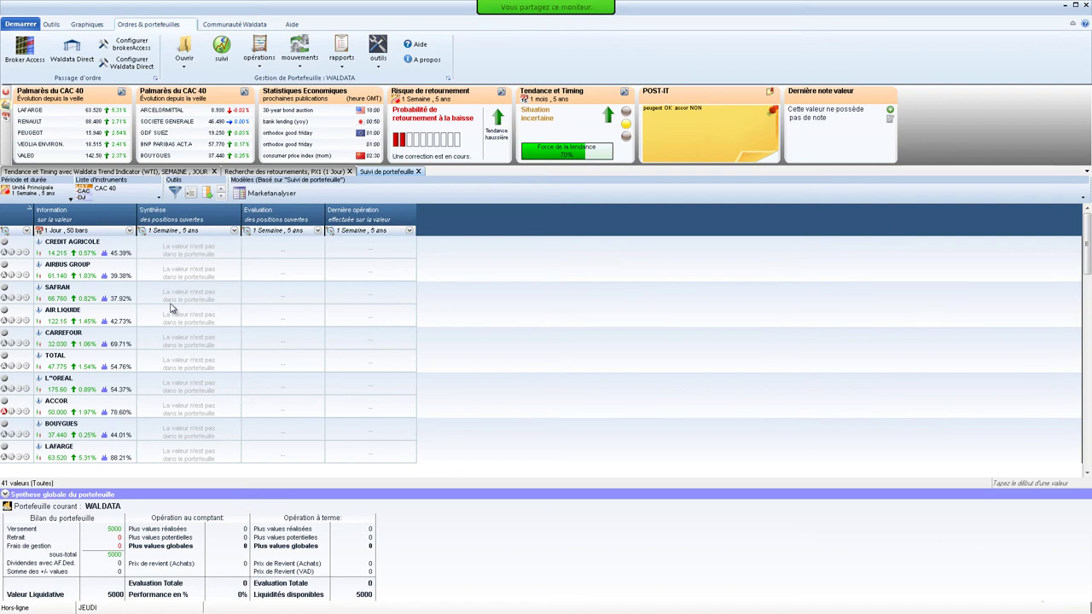
Load the personal portfolio WALDATA as the instrument list of the portfolio tracking table
left_click(100, 195)
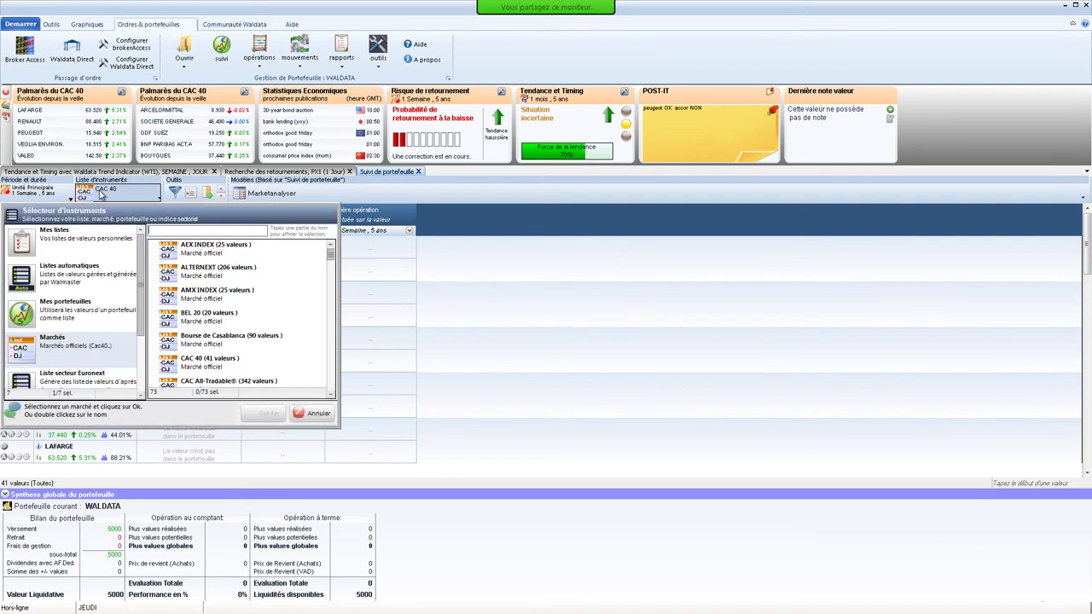
left_click(65, 309)
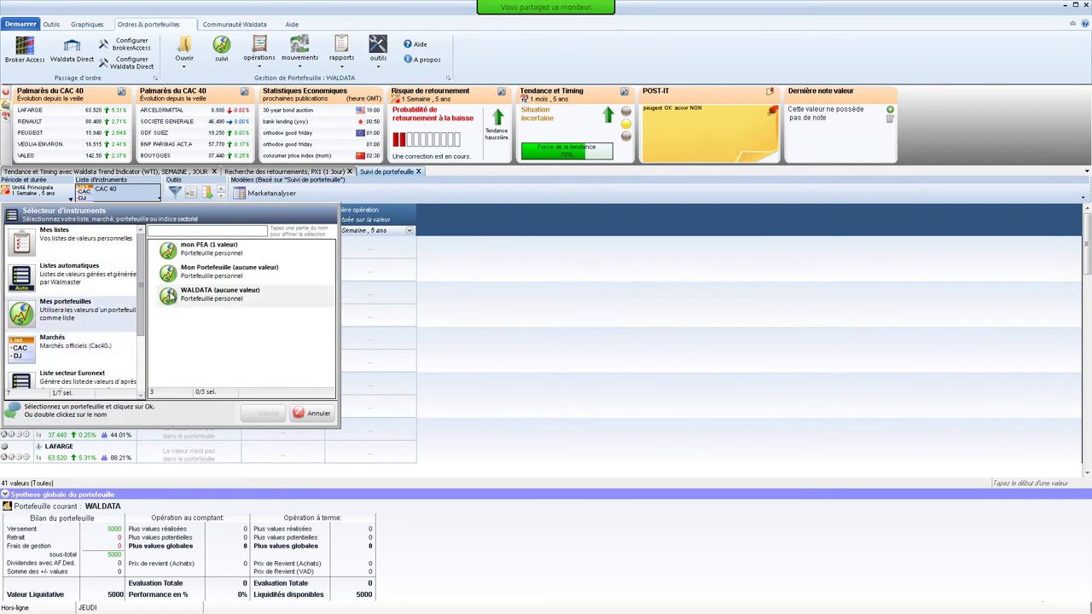
left_click(251, 297)
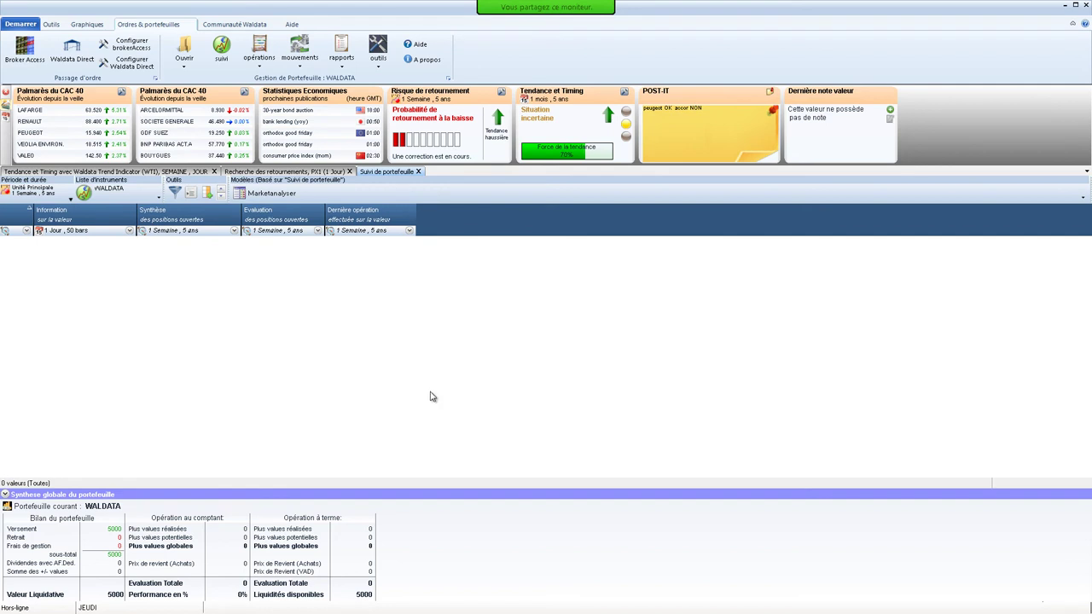
Load the personal list Liste N°3 as the instrument list of the portfolio tracking table
left_click(114, 196)
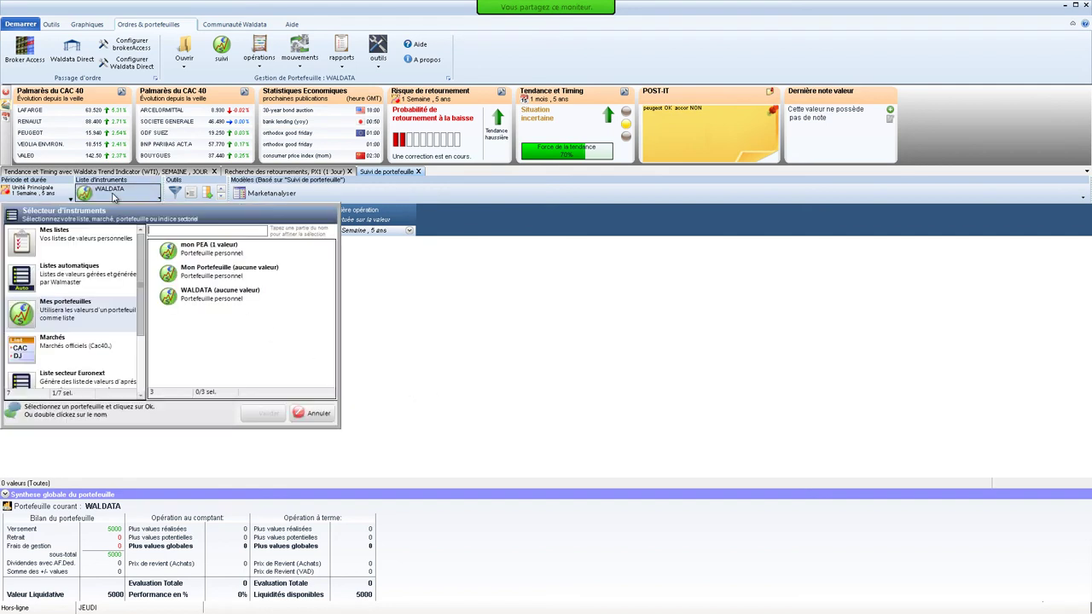
left_click(90, 241)
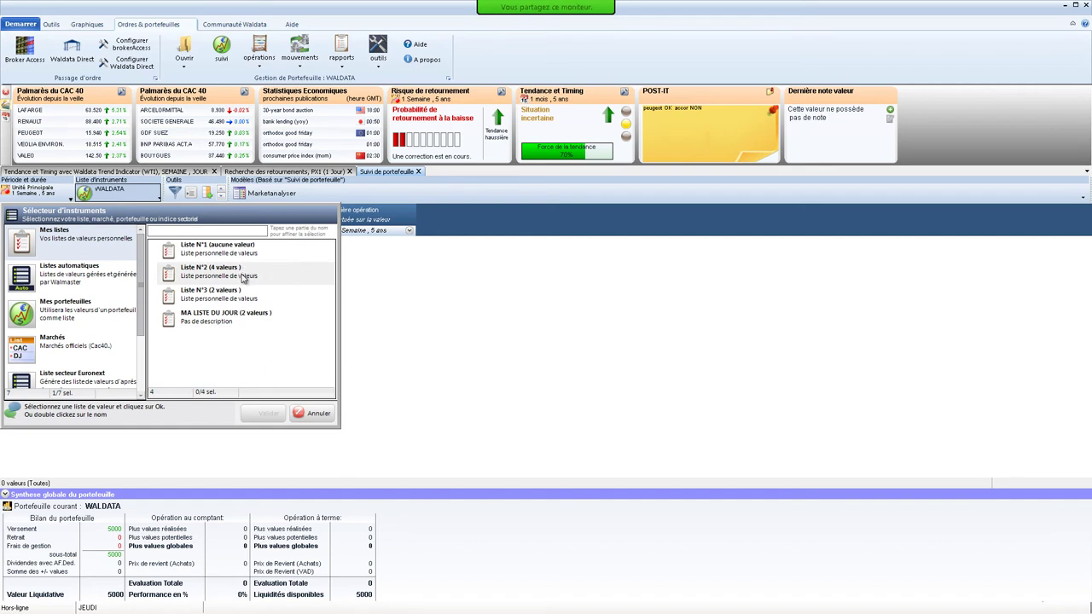
left_click(205, 294)
left_click(265, 413)
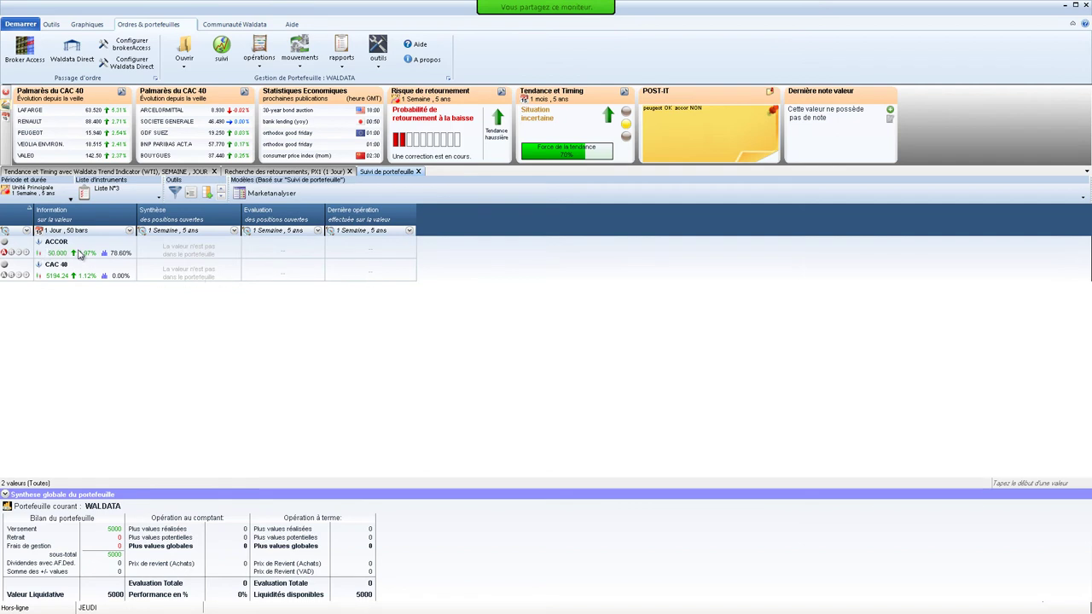
Enter a cash purchase (Achat au comptant) of 10 ACCOR shares at 50 with fees set to 0
left_click(79, 256)
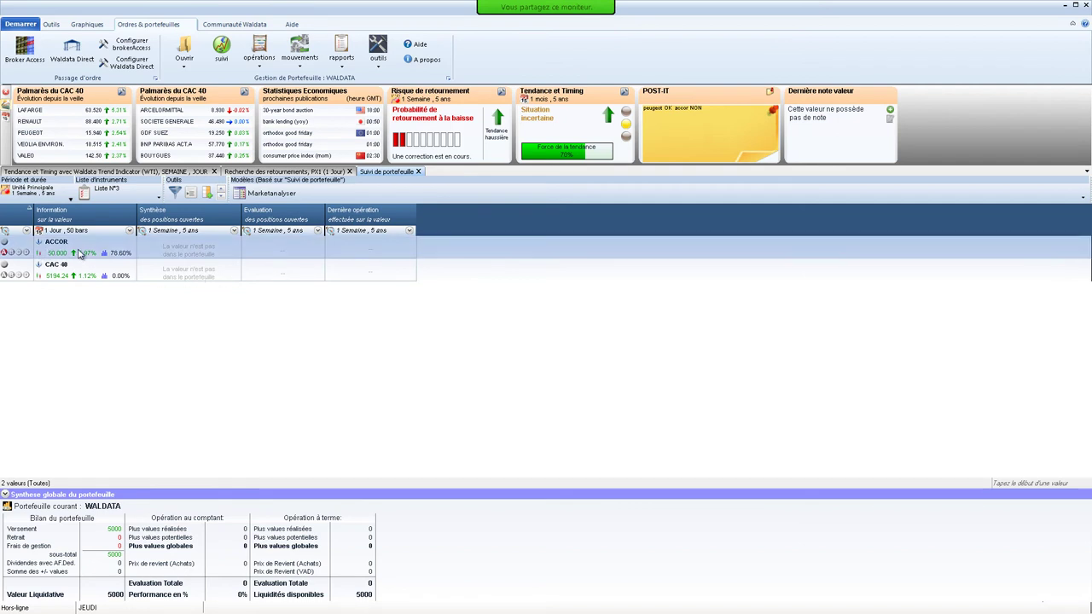
right_click(181, 250)
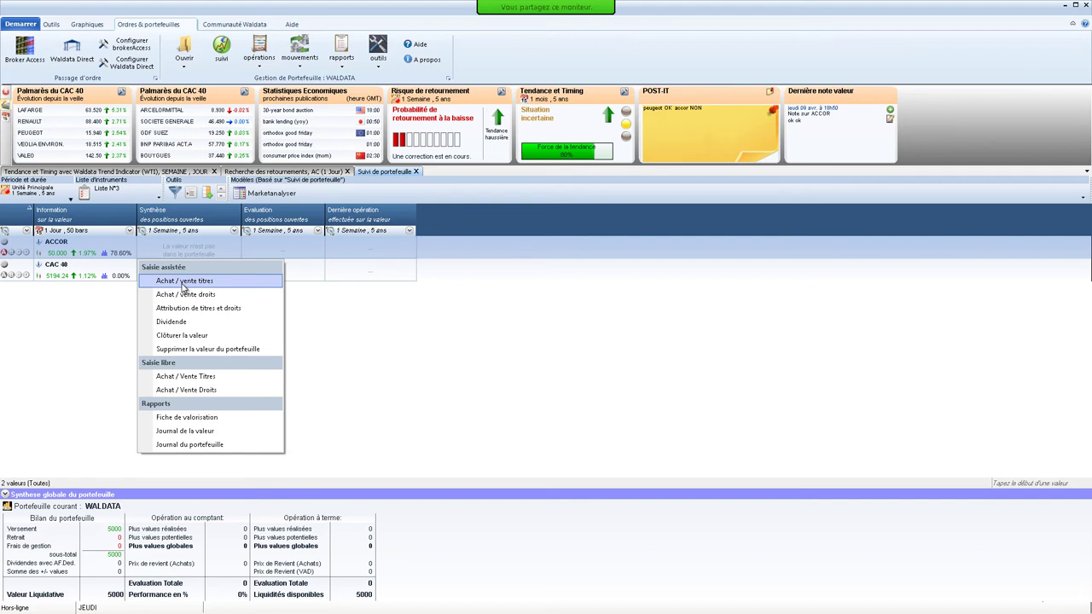
left_click(182, 284)
left_click(486, 261)
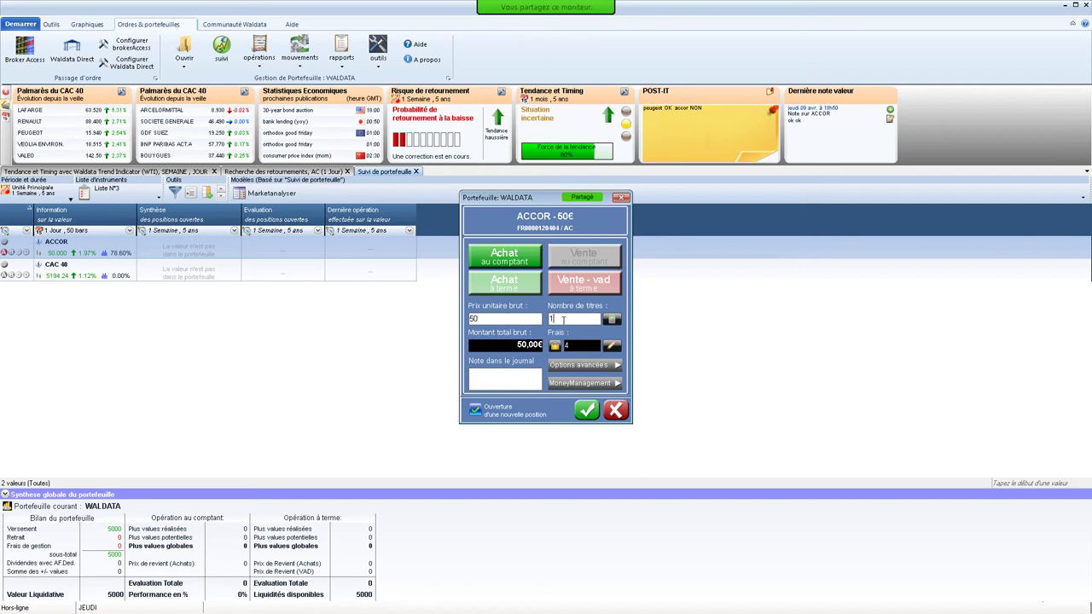
type("0")
left_click(555, 347)
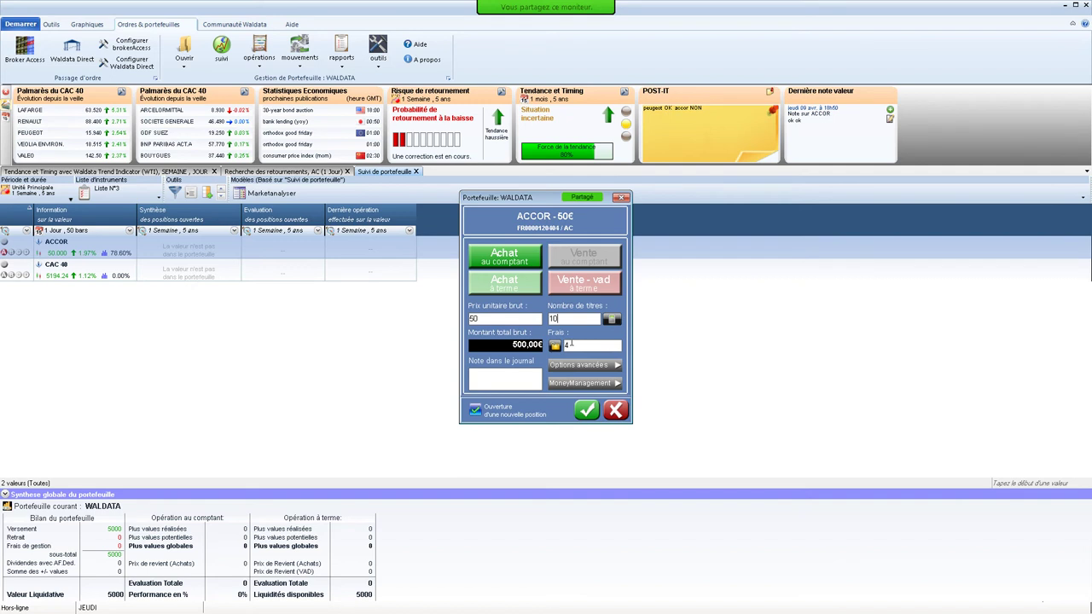
type("0")
Review the operation date and MoneyManagement options of the ACCOR purchase, and validate the order
left_click(600, 369)
left_click(681, 287)
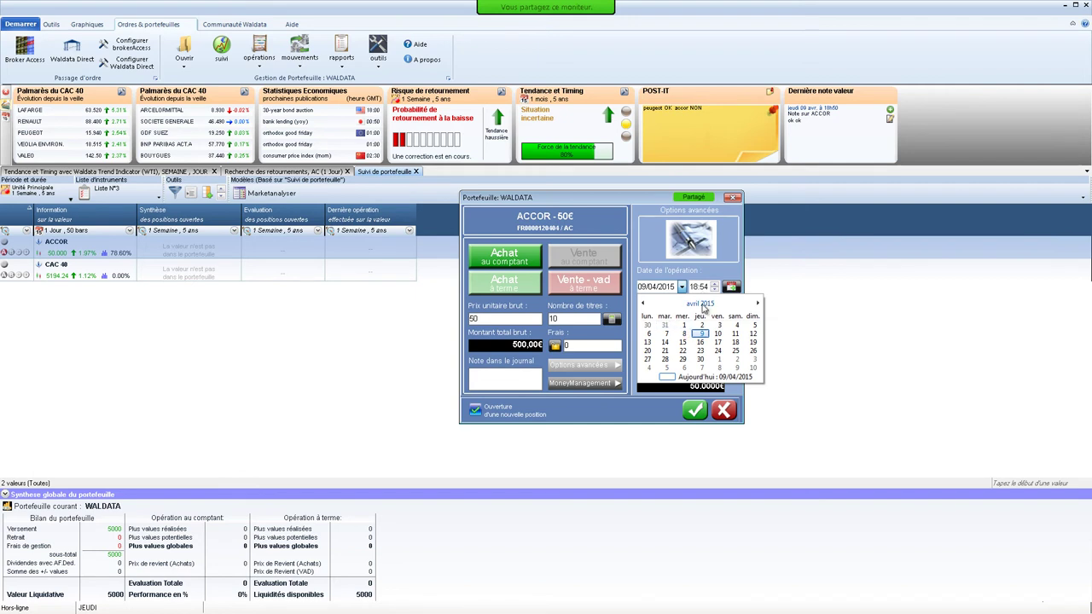
left_click(700, 304)
left_click(701, 305)
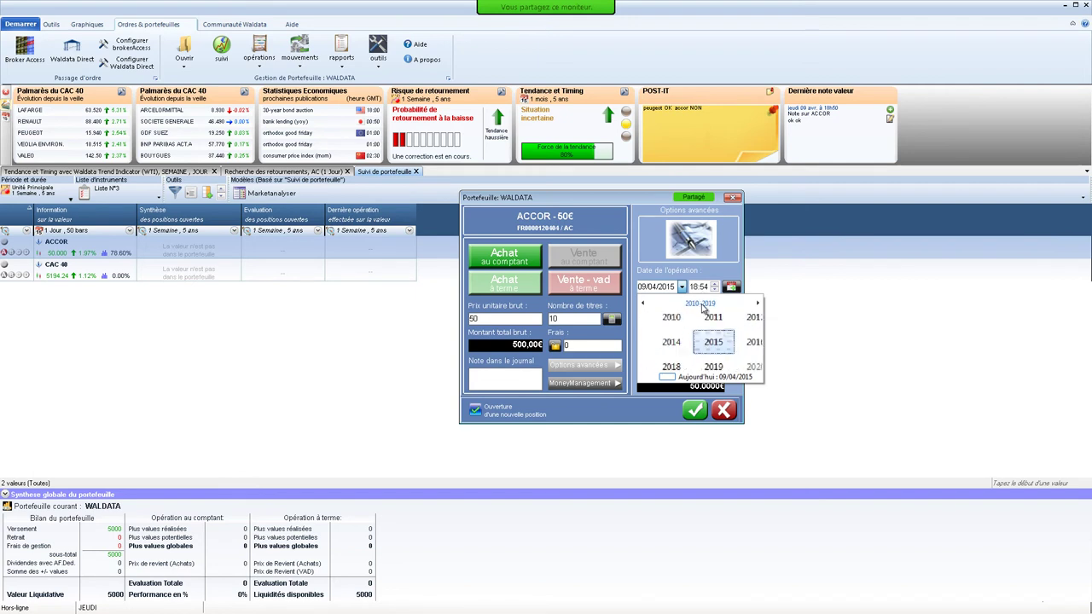
left_click(587, 386)
left_click(587, 386)
left_click(769, 288)
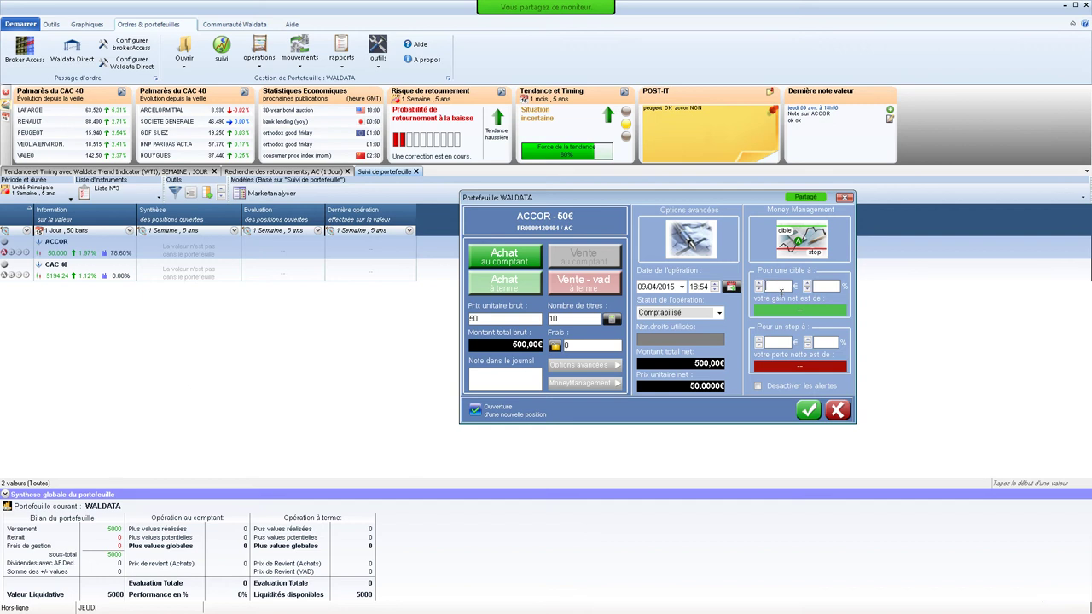
left_click(809, 412)
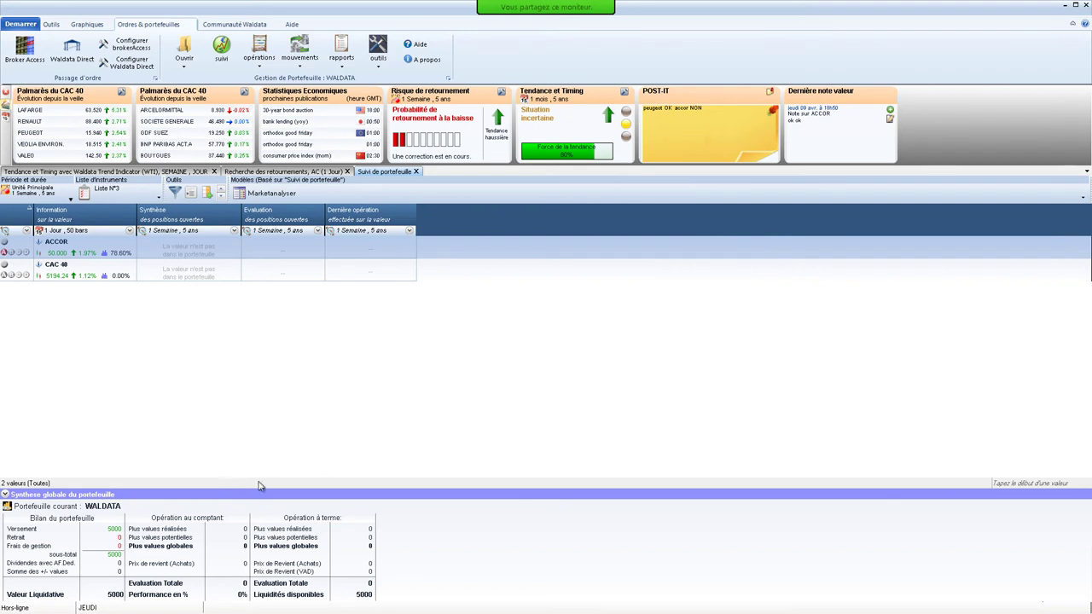
Load the personal portfolio WALDATA in the tracking table and display the details of its ACCOR position
left_click(95, 194)
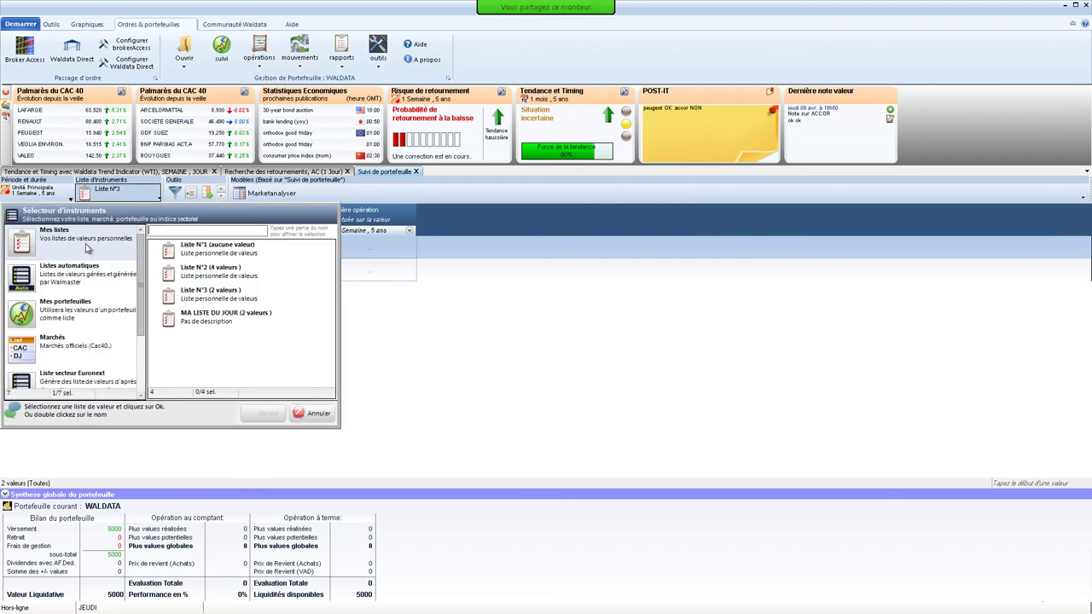
left_click(73, 320)
left_click(177, 300)
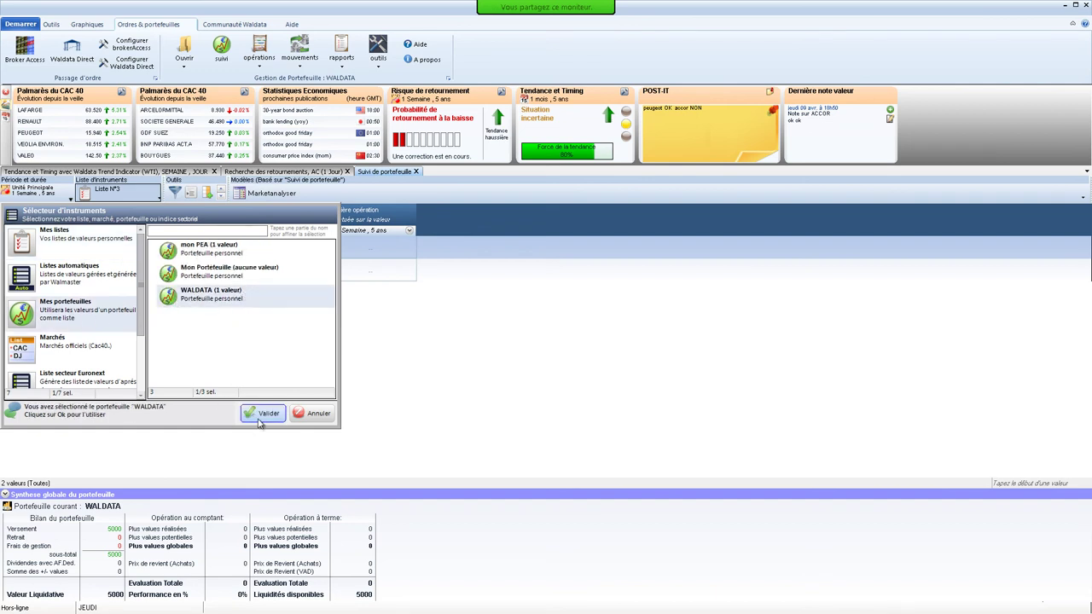
left_click(262, 413)
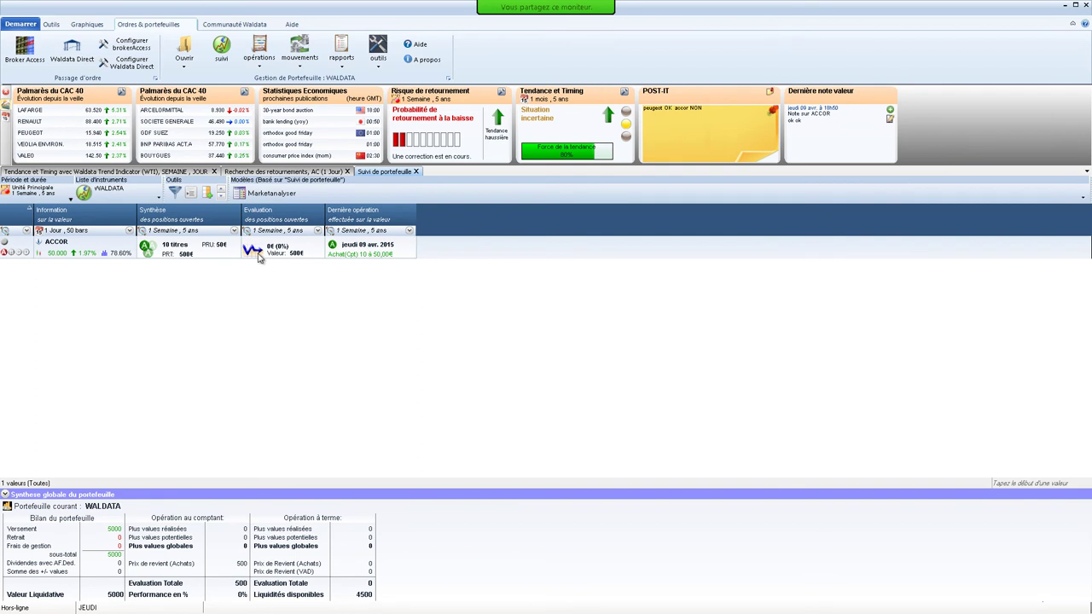
mouse_move(259, 258)
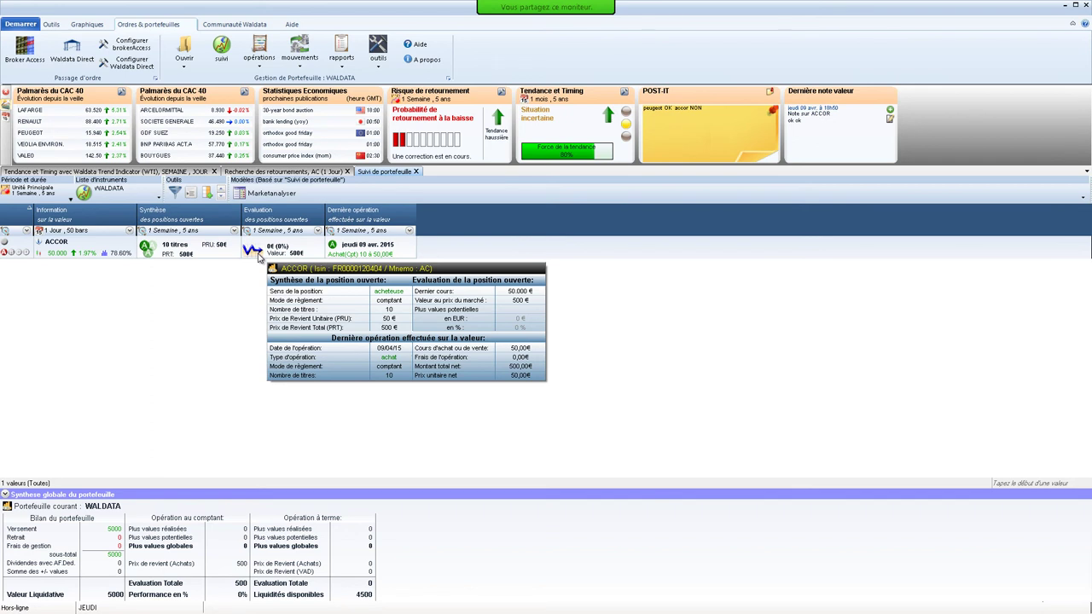
Switch the tracking table to the portfolio mon PEA and on to Mon Portefeuille
left_click(190, 65)
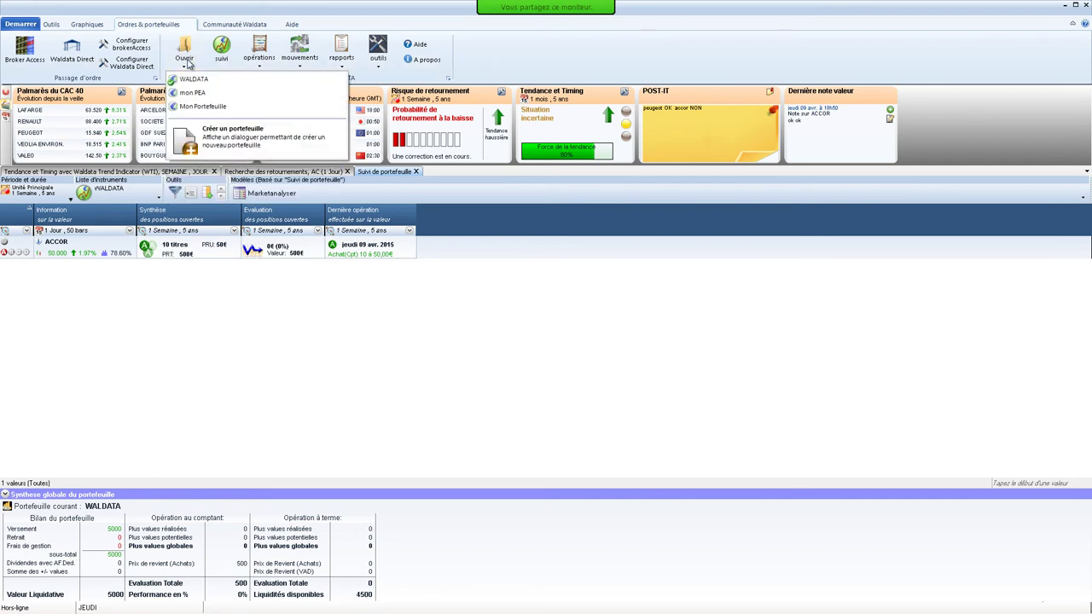
left_click(187, 94)
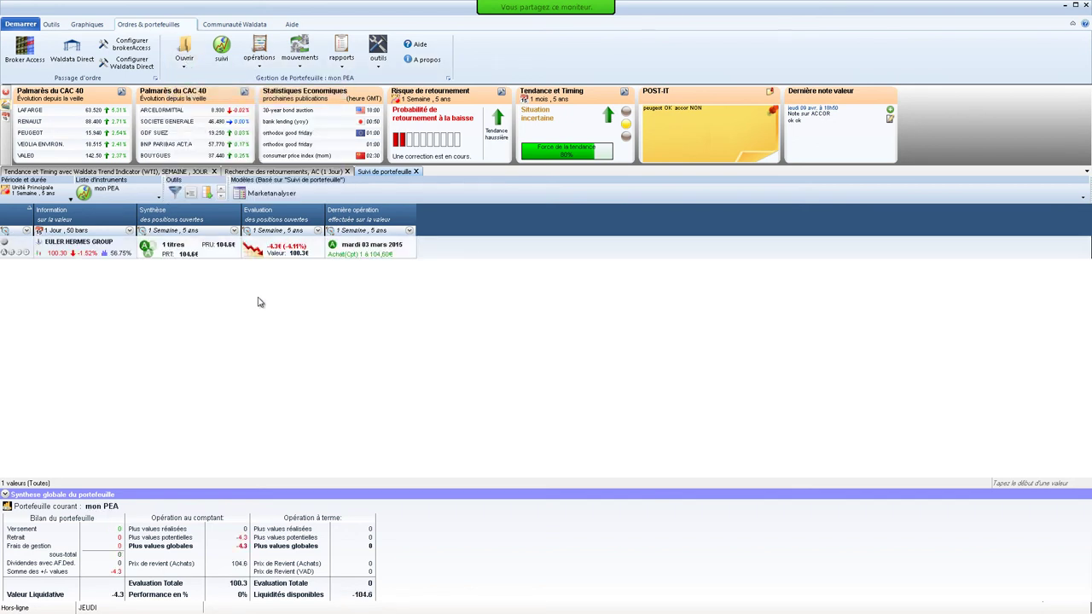
left_click(191, 61)
left_click(190, 106)
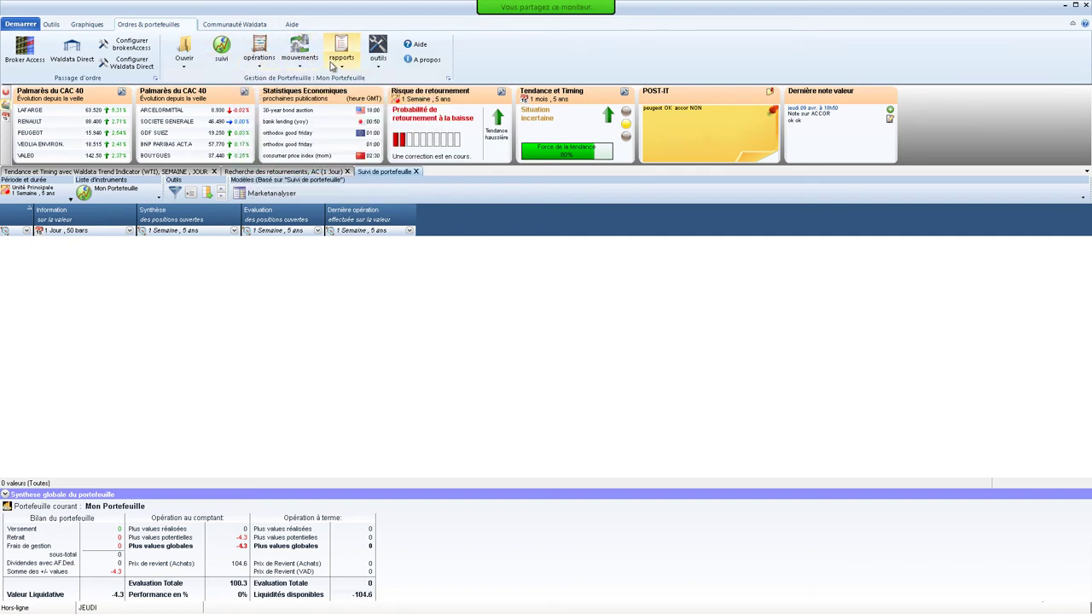
left_click(193, 70)
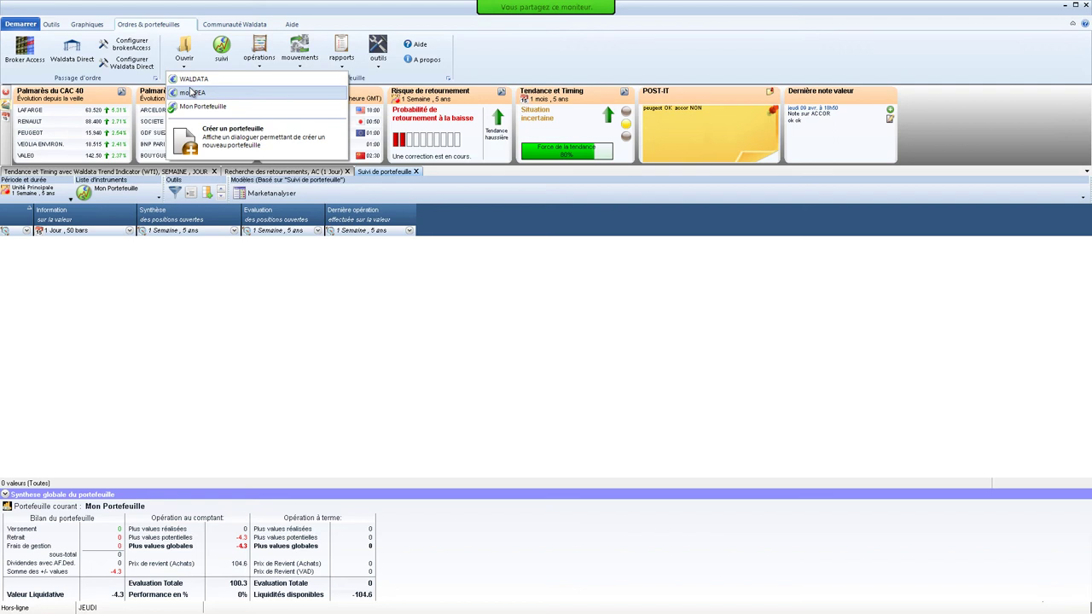
Try to add a portfolio to Mon Portefeuille with the grouping portfolio function
left_click(378, 56)
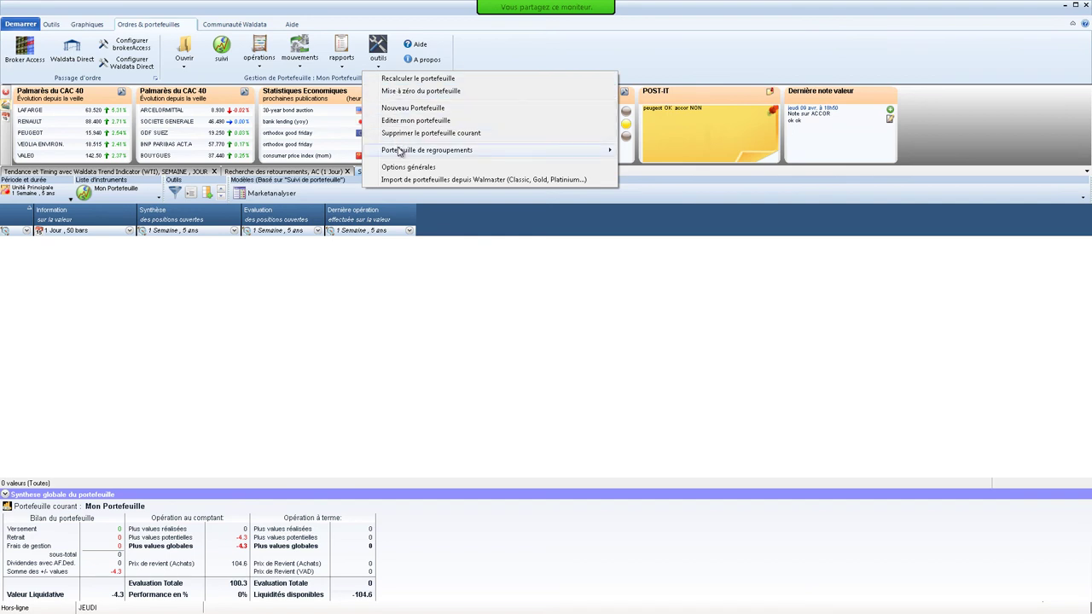
mouse_move(401, 152)
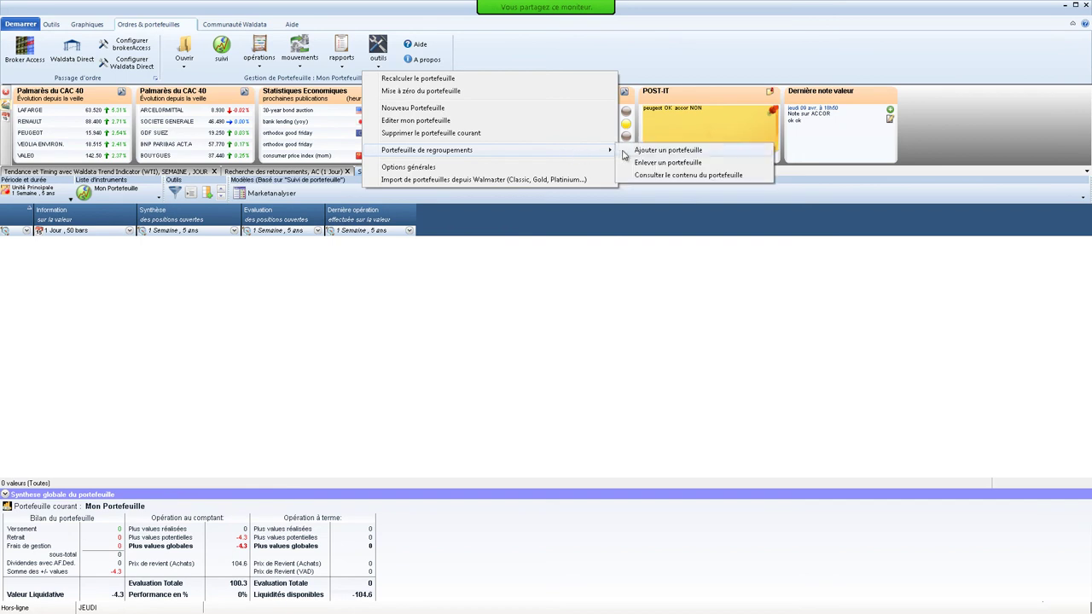
left_click(649, 150)
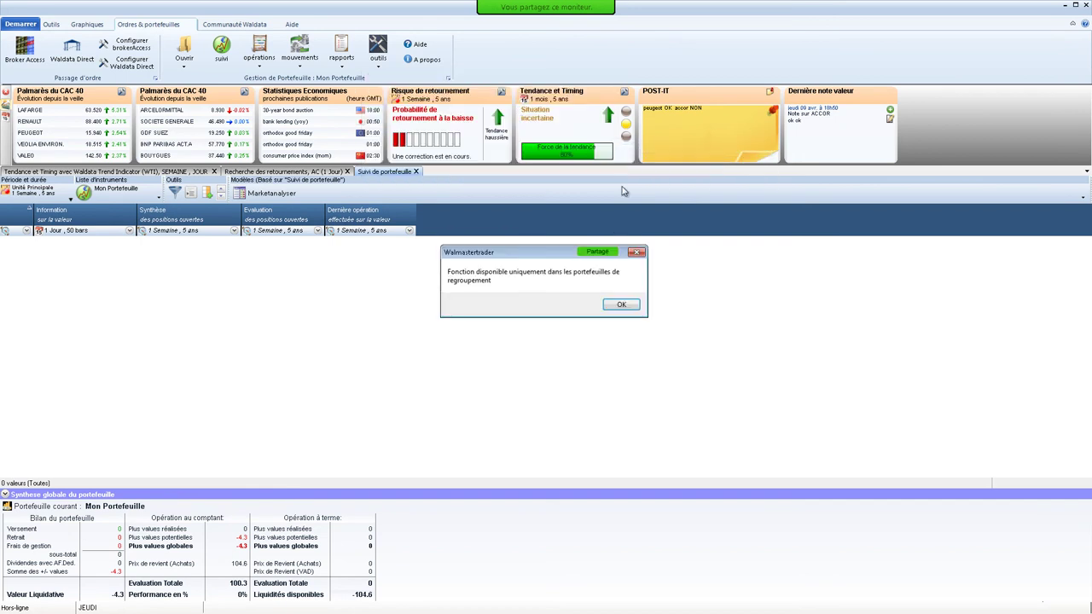
left_click(618, 304)
Create a new portfolio named lulu with the grouping portfolio option (portefeuille de regroupement) enabled
left_click(188, 59)
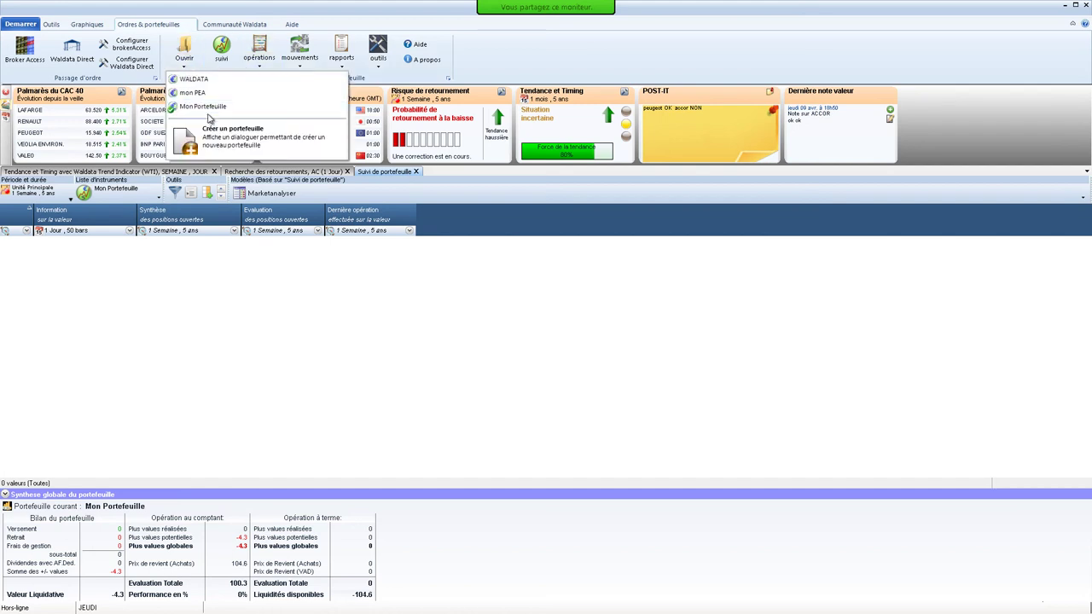
left_click(207, 138)
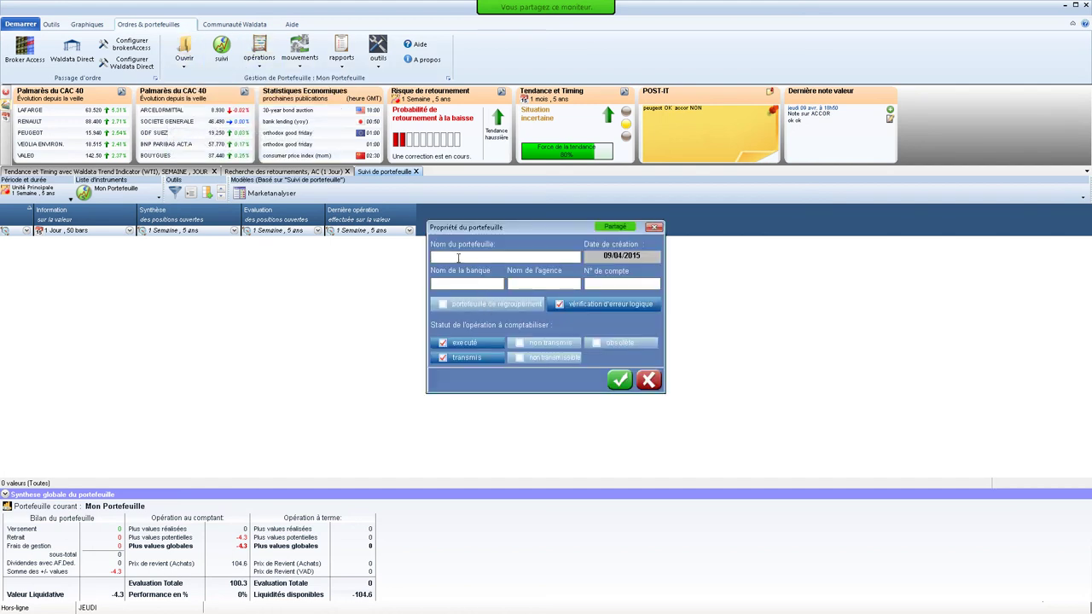
type("lulu")
left_click(443, 306)
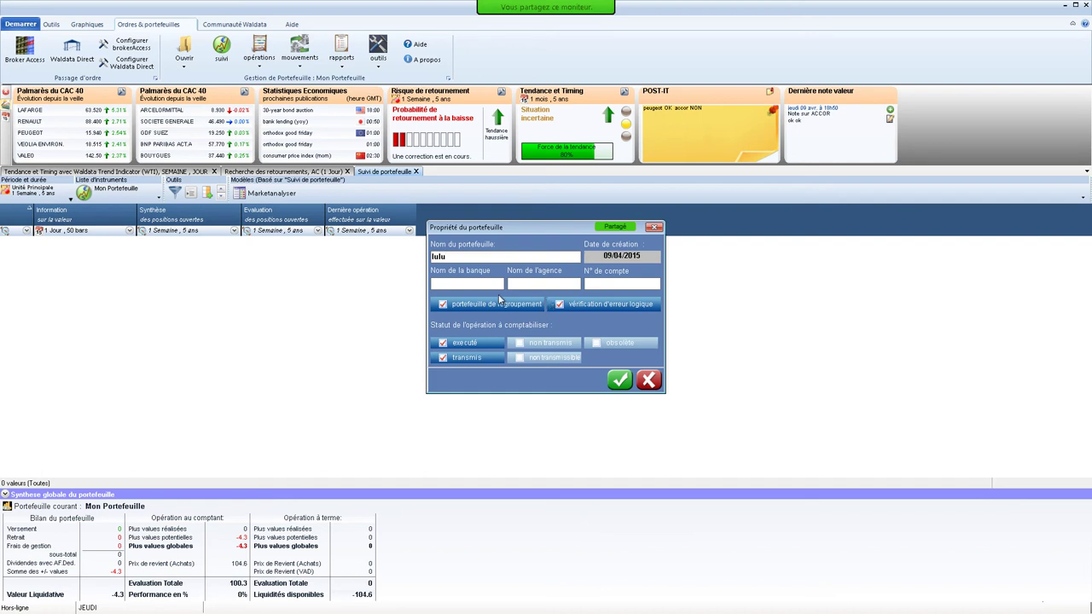
left_click(620, 382)
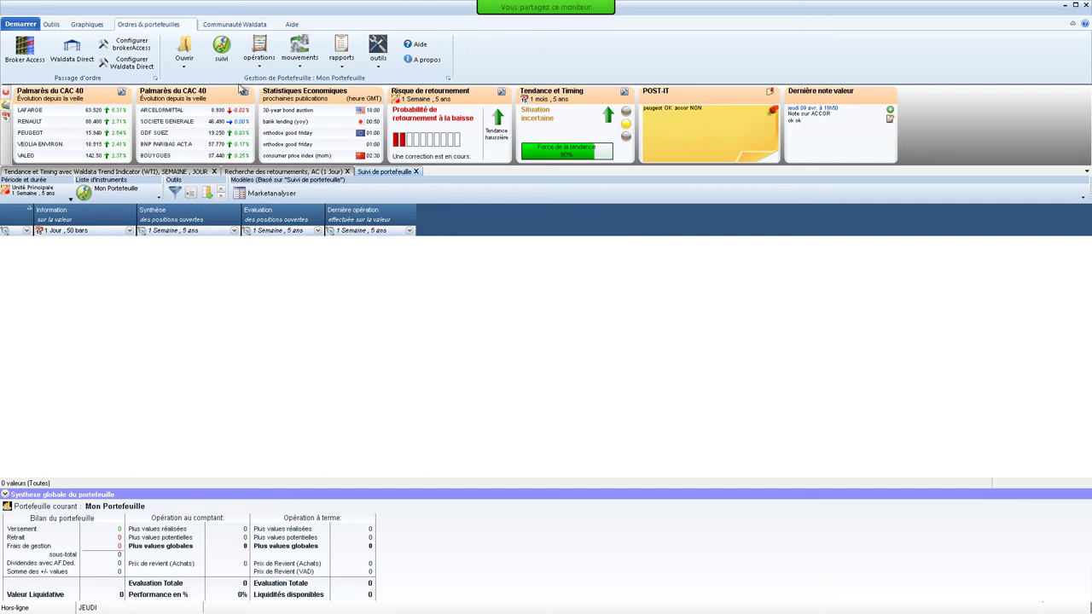
Try to open the lulu portfolio and consult the contents of the grouping portfolio
left_click(188, 61)
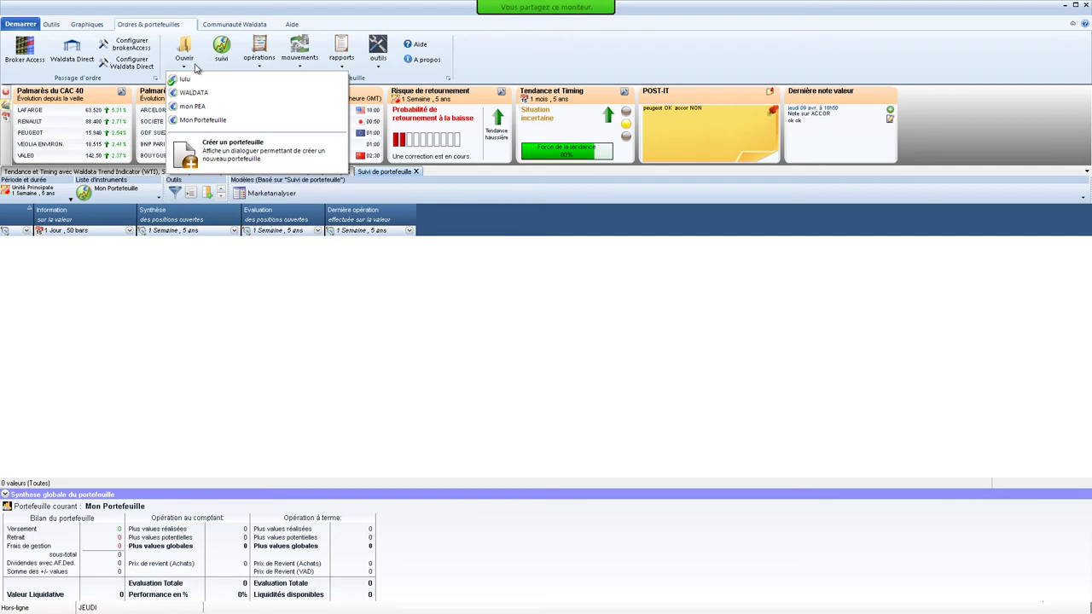
left_click(193, 80)
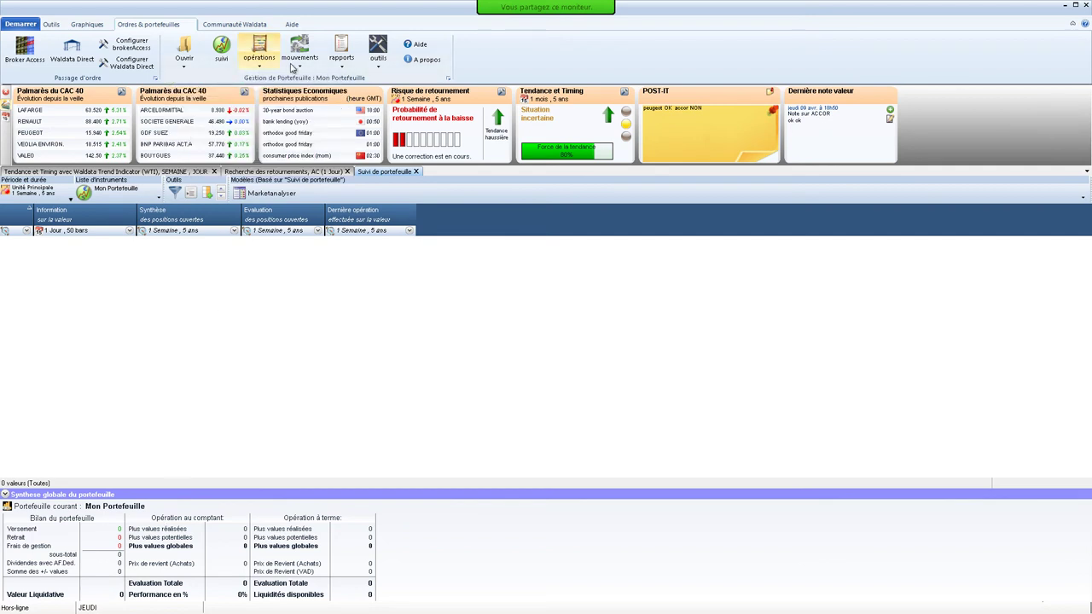
left_click(337, 68)
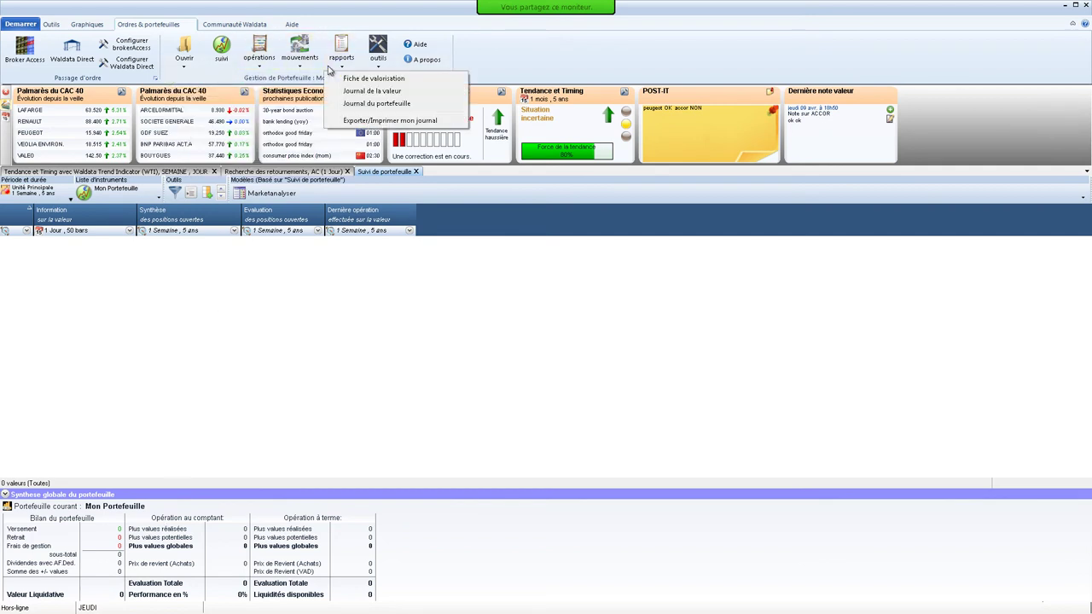
left_click(375, 58)
mouse_move(461, 151)
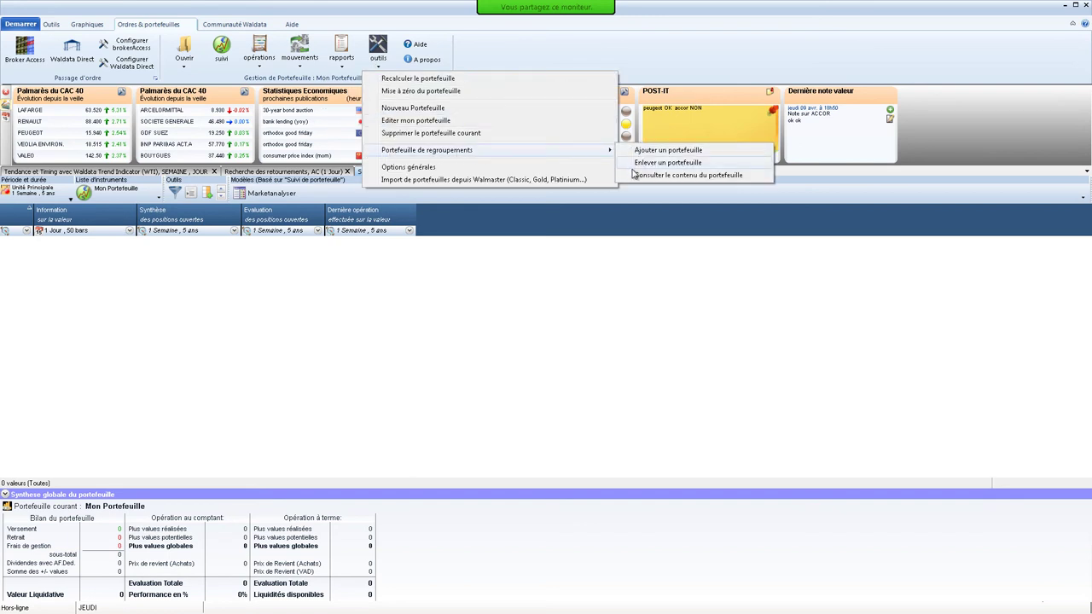
left_click(635, 175)
left_click(617, 307)
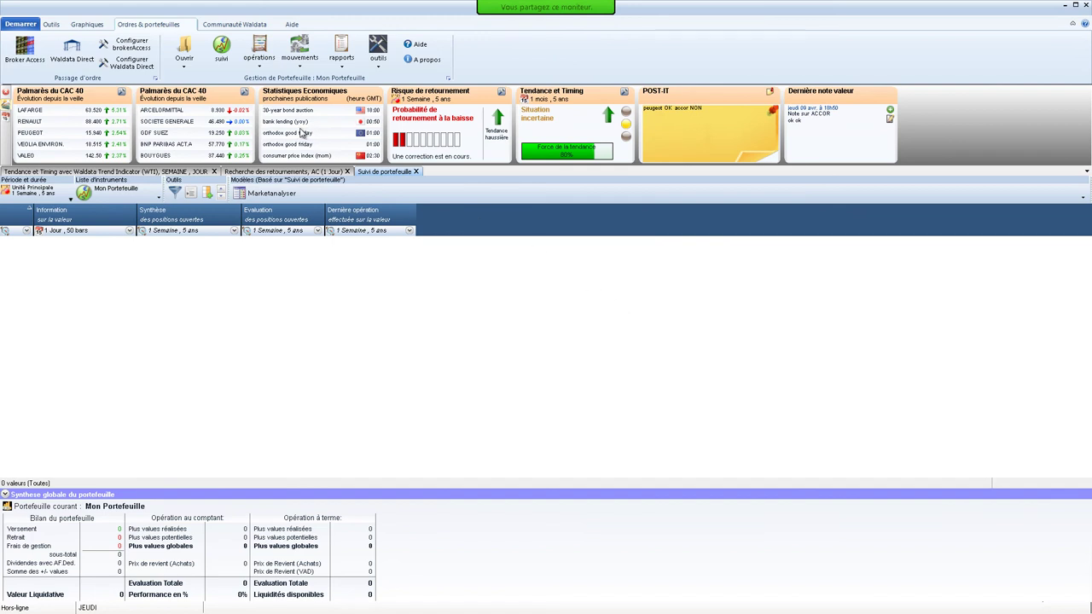
Try again to make lulu the current portfolio
left_click(181, 65)
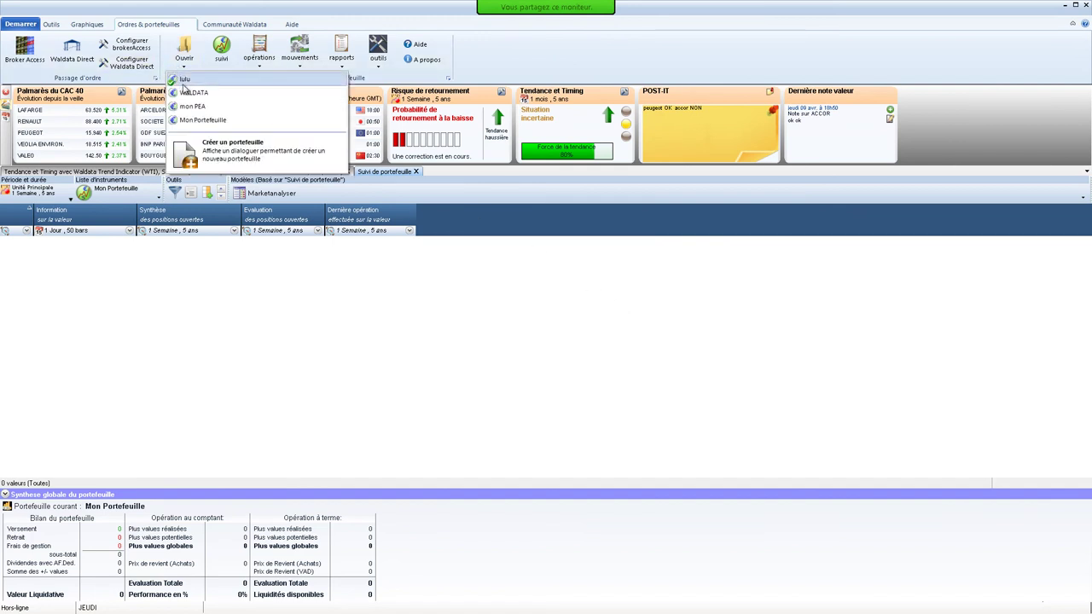
left_click(182, 80)
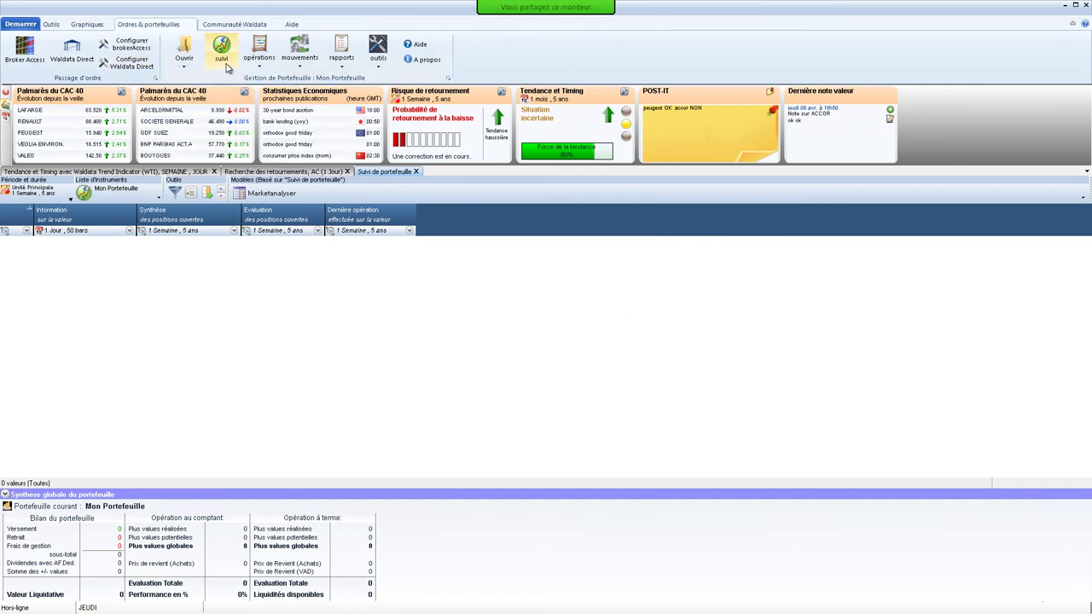
left_click(299, 64)
left_click(274, 64)
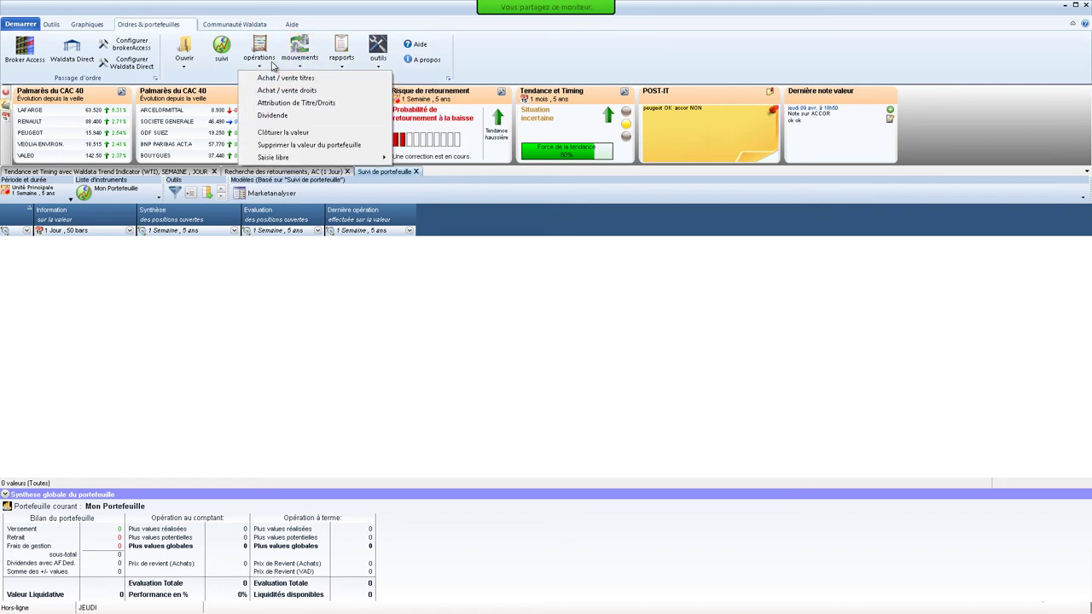
left_click(345, 60)
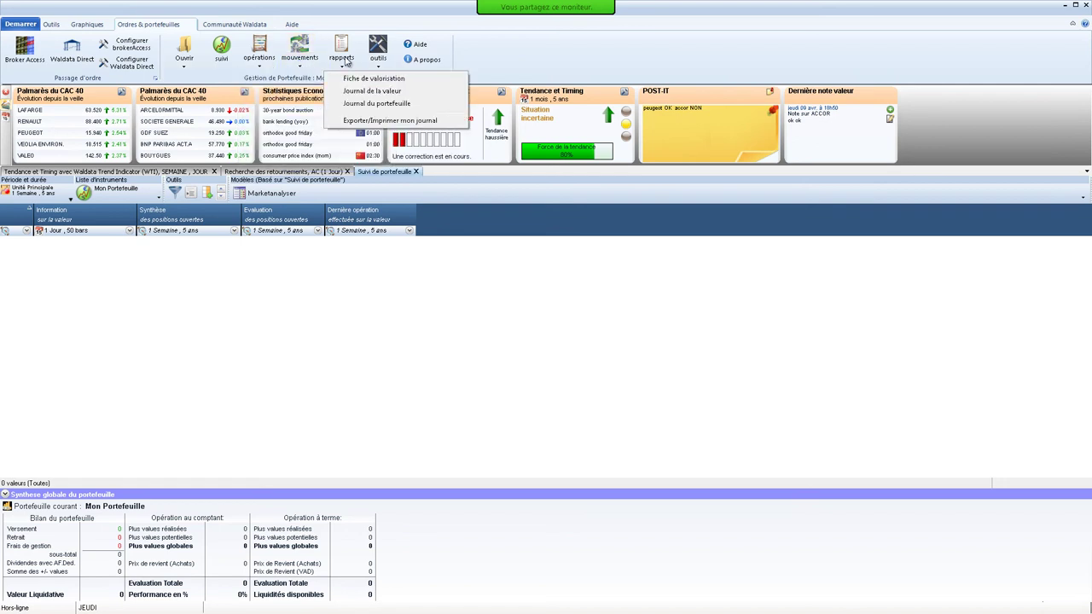
Edit Mon Portefeuille's properties, enabling the portefeuille de regroupement option and clearing vérification d'erreur logique
left_click(375, 60)
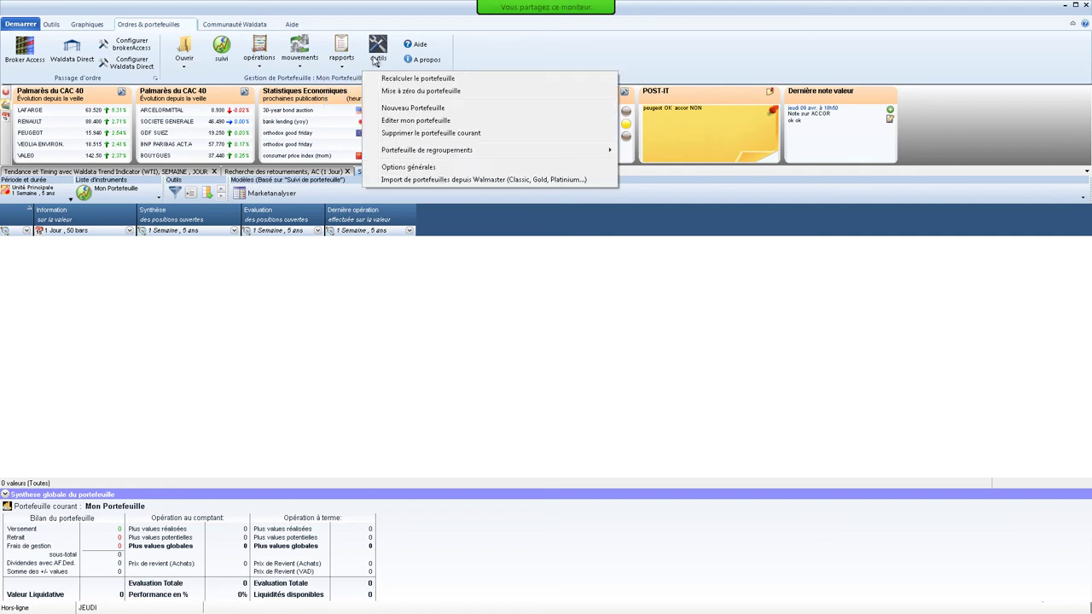
left_click(393, 122)
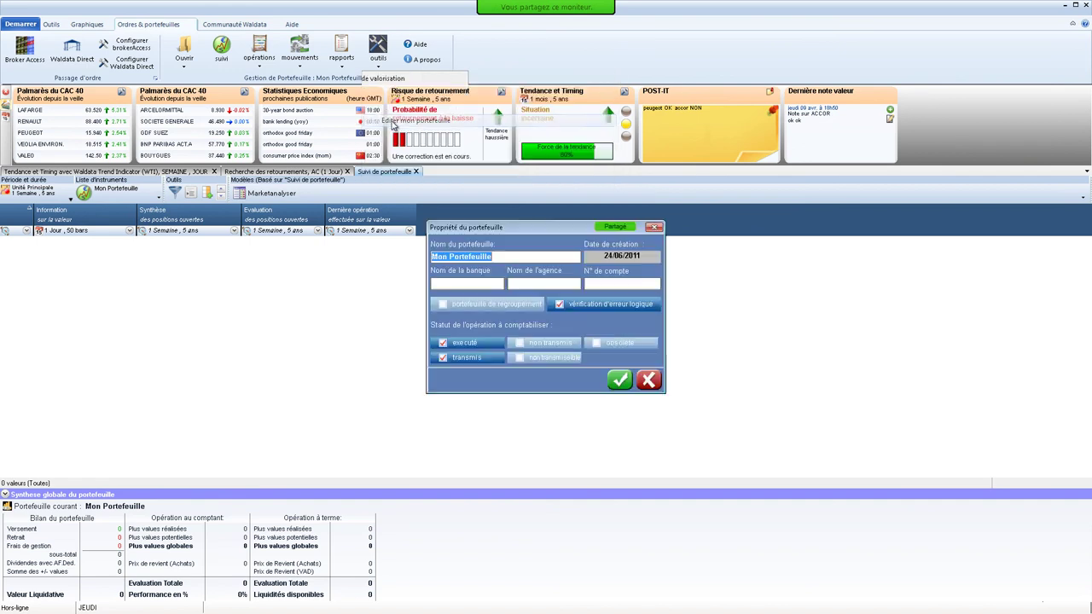
left_click(451, 303)
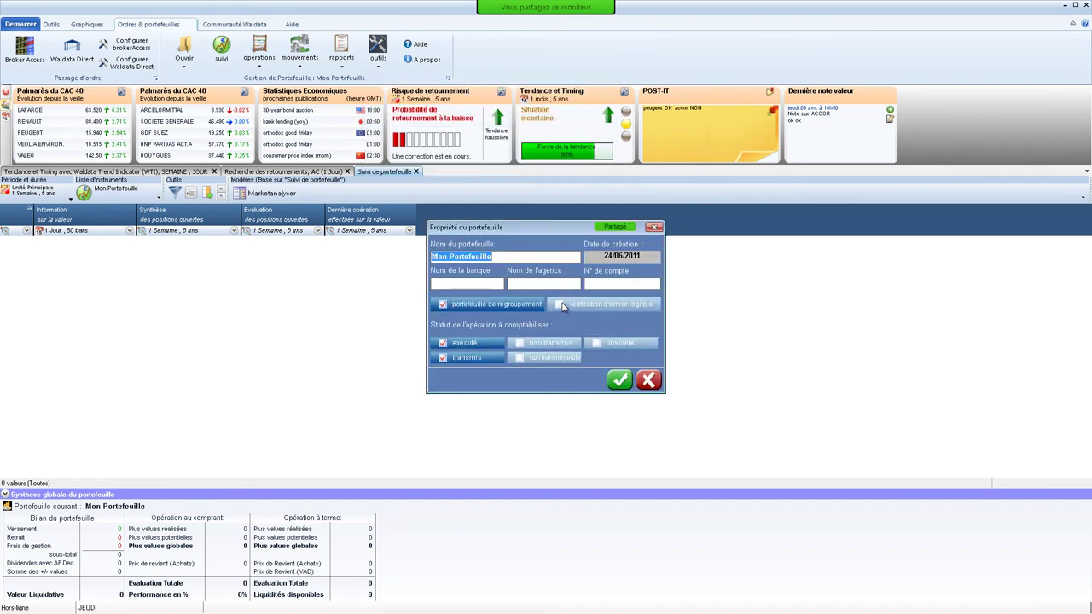
left_click(621, 383)
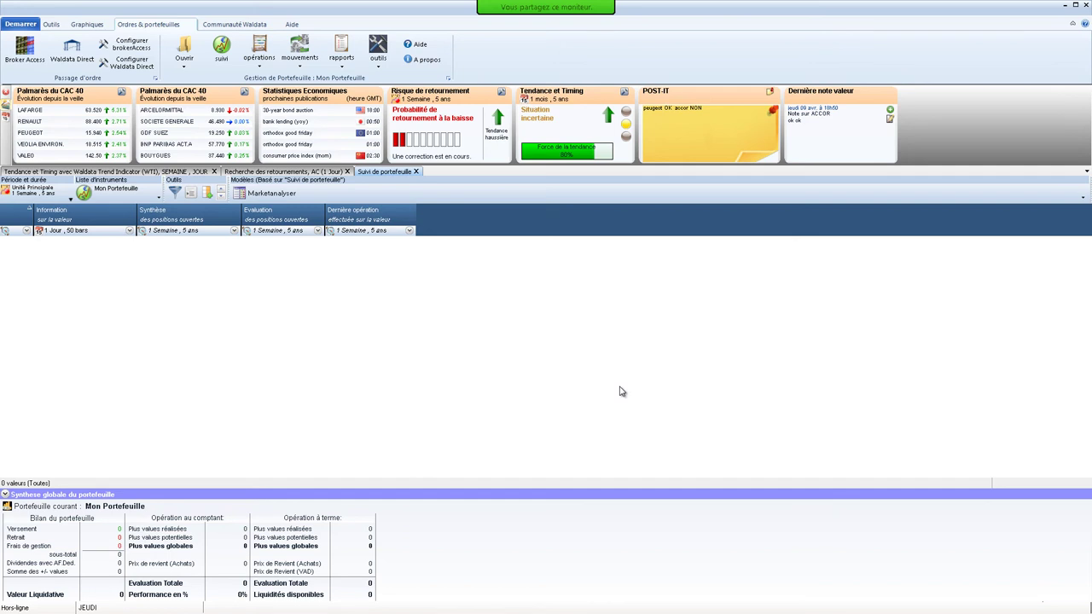
Add the mon PEA portfolio to the grouping portfolio Mon Portefeuille
left_click(379, 63)
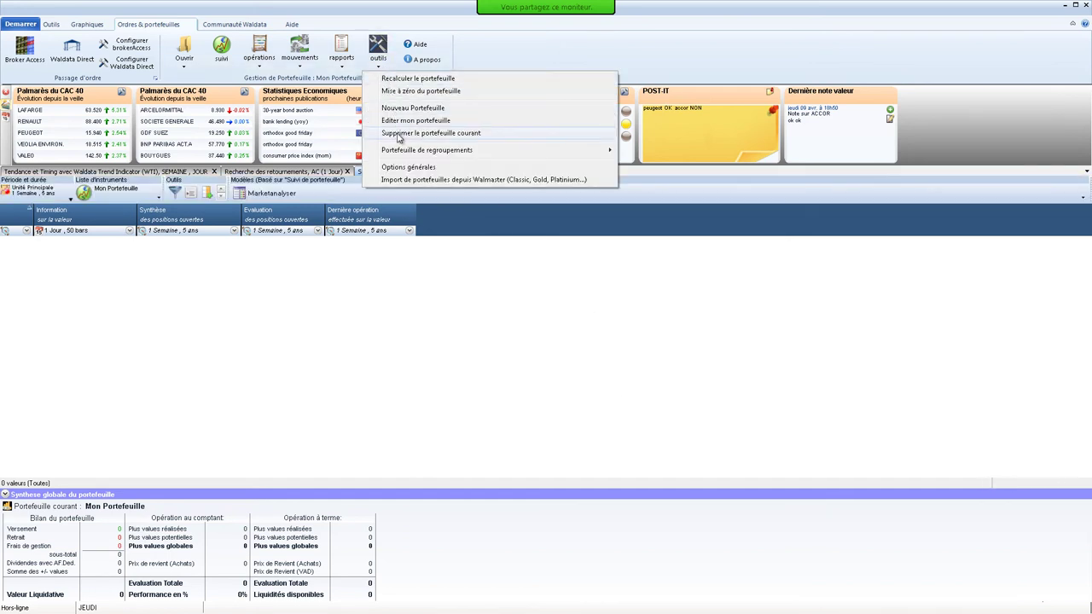
mouse_move(399, 151)
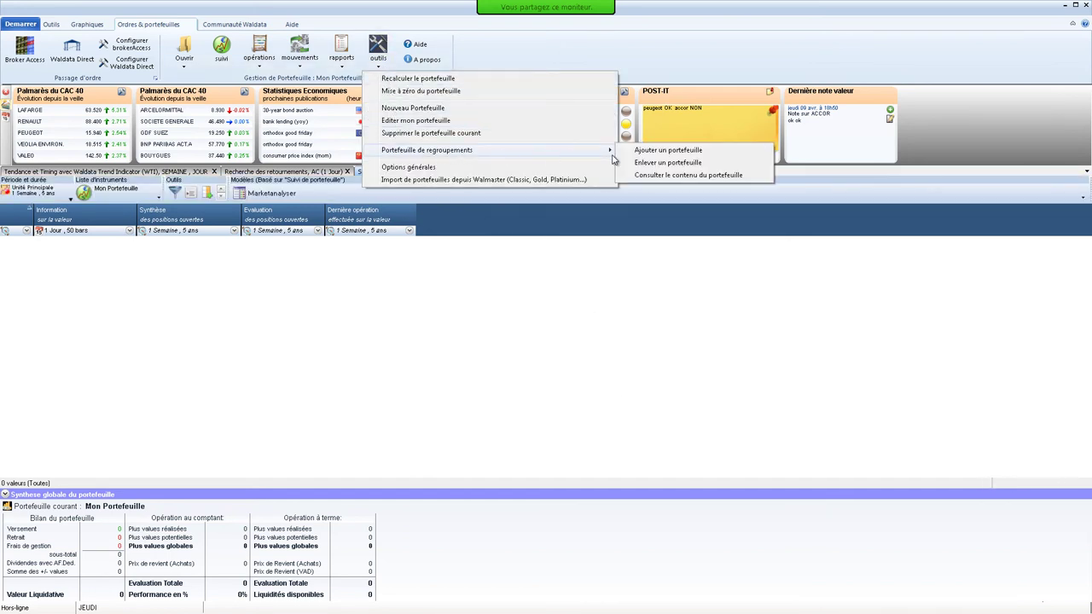
left_click(655, 151)
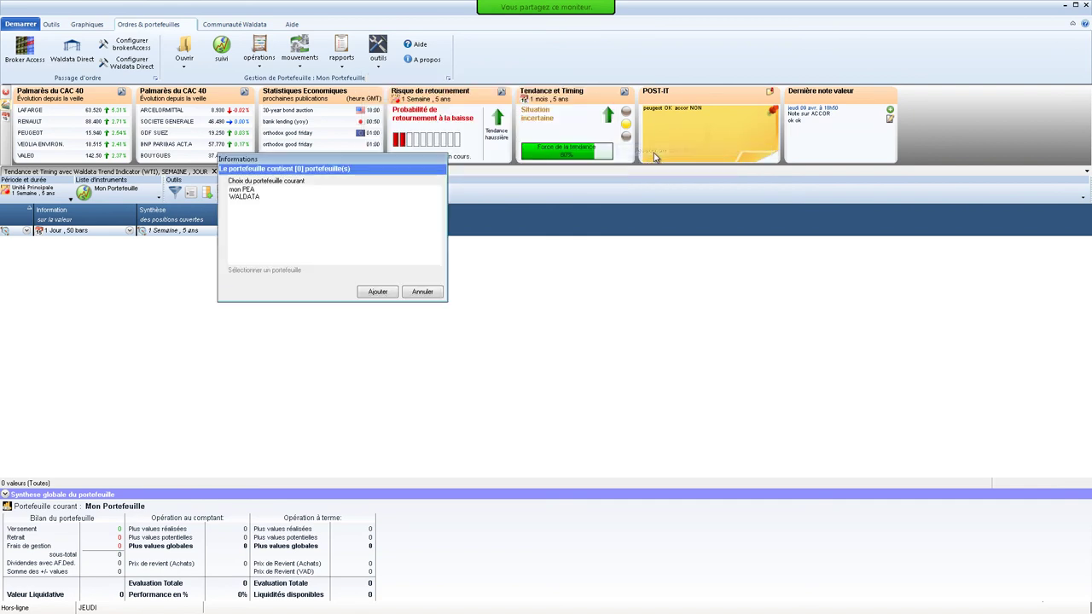
left_click(248, 190)
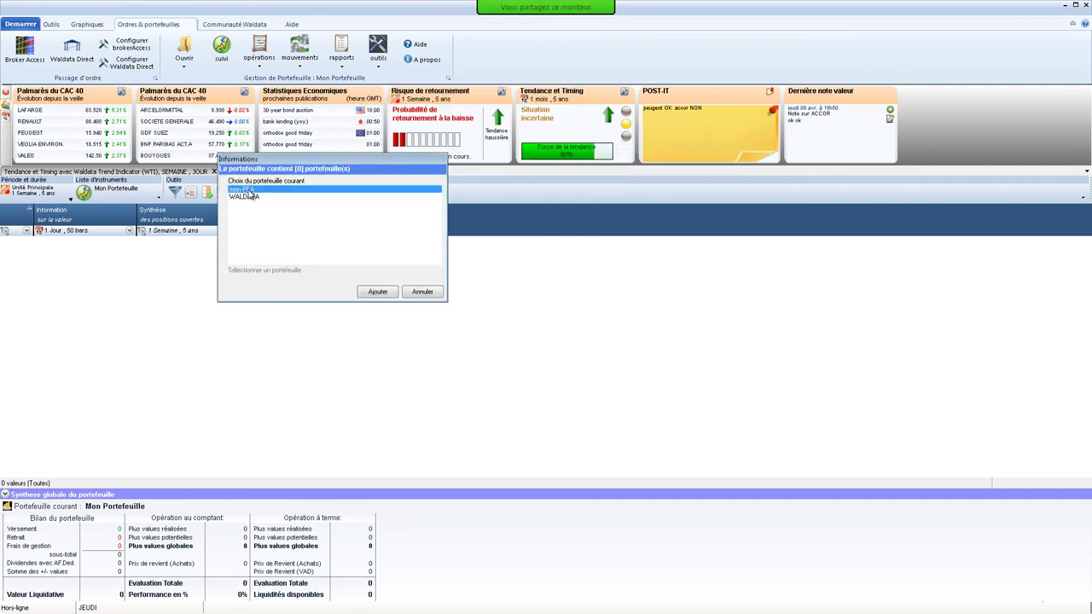
left_click(375, 293)
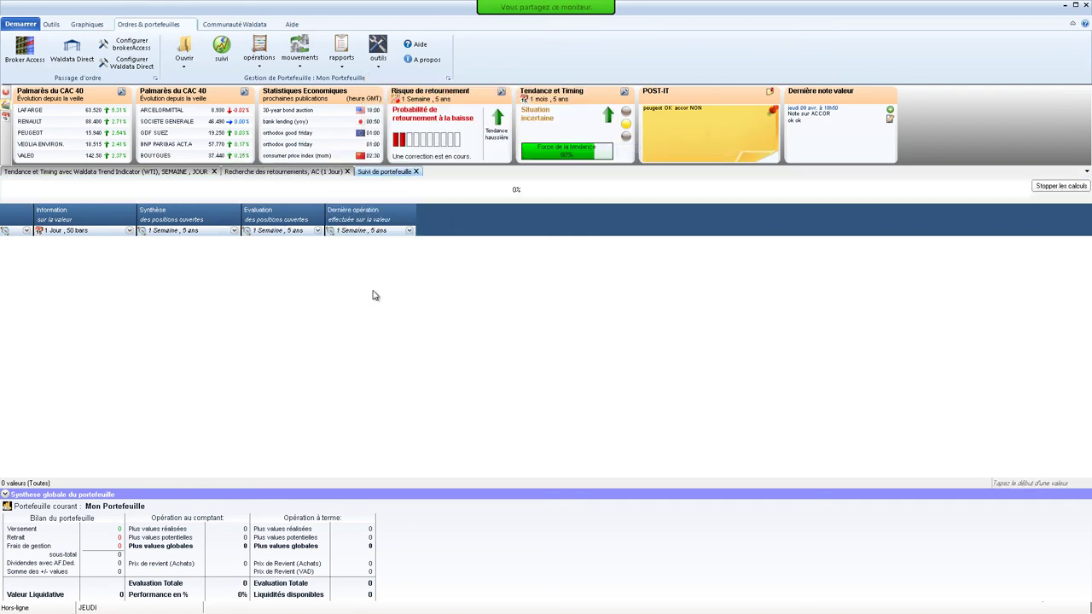
Add the WALDATA portfolio to the grouping portfolio Mon Portefeuille
left_click(378, 58)
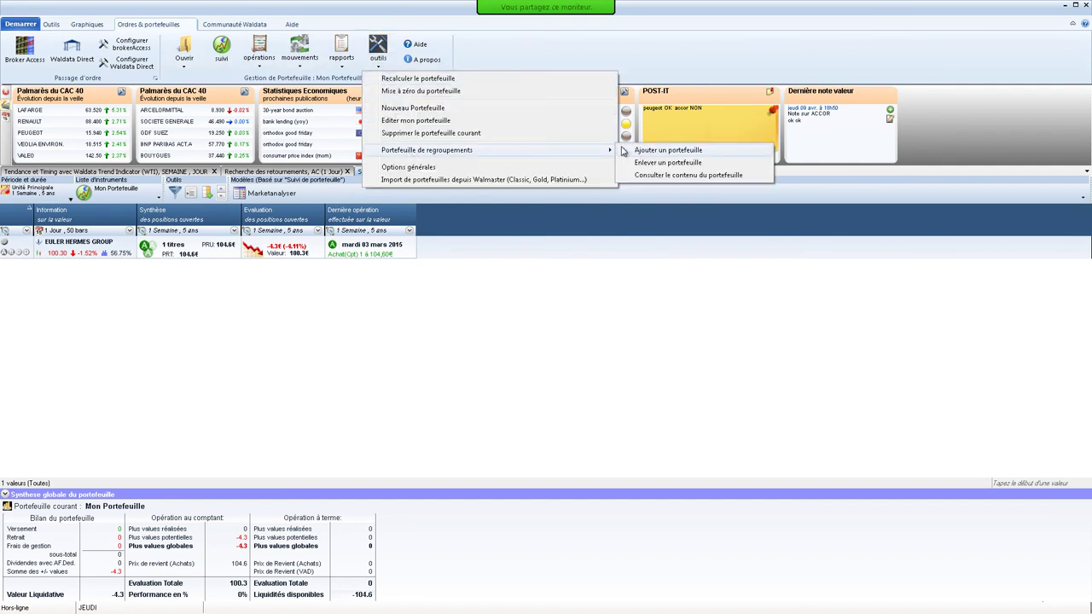
left_click(631, 151)
left_click(242, 190)
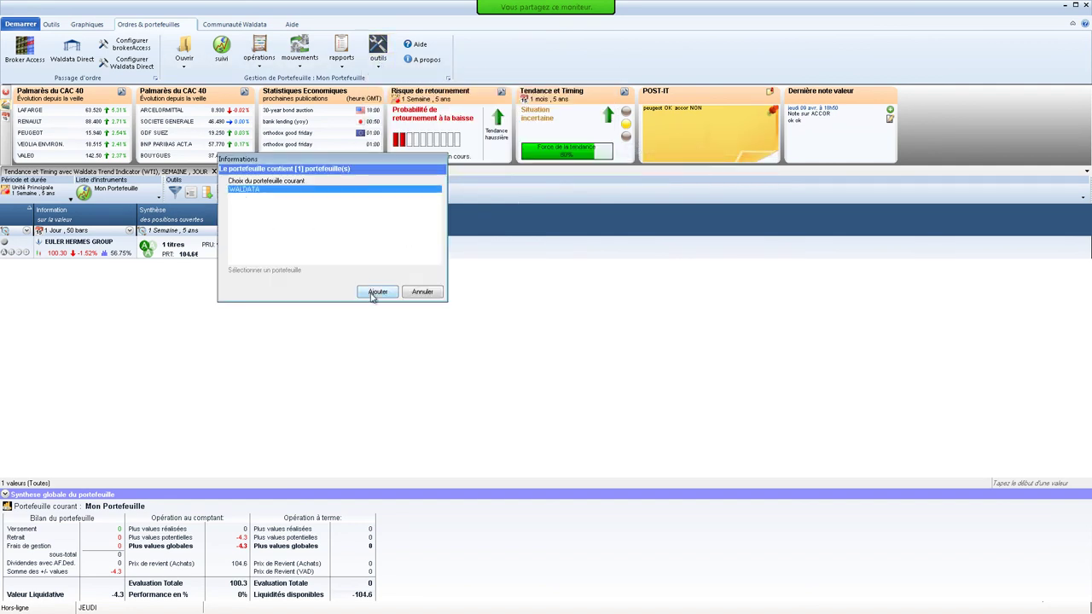
left_click(376, 293)
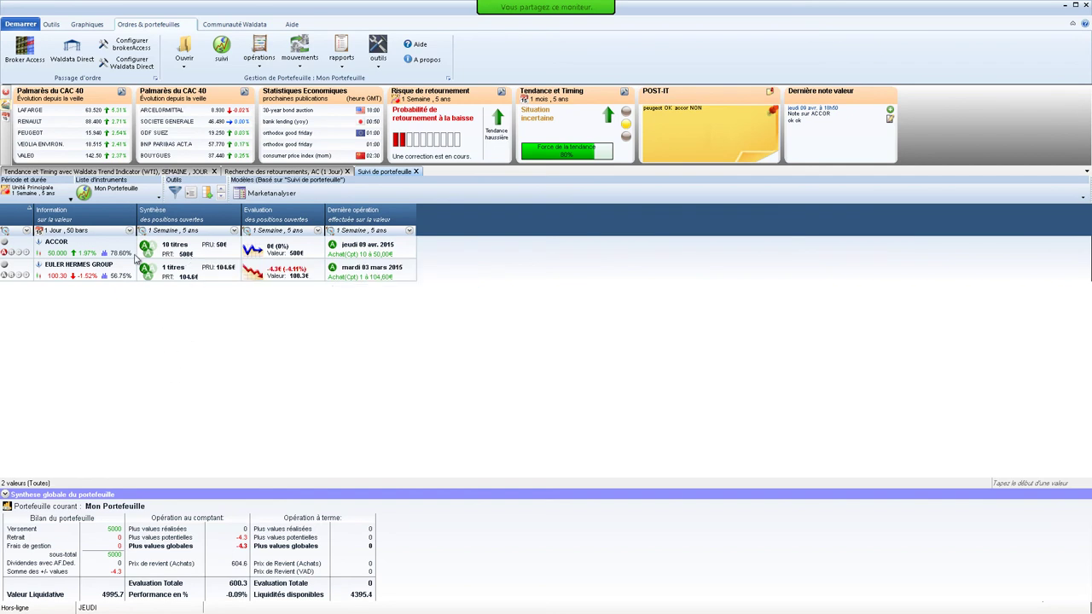
Select Mon Portefeuille as the instrument list of the portfolio tracking view
left_click(117, 194)
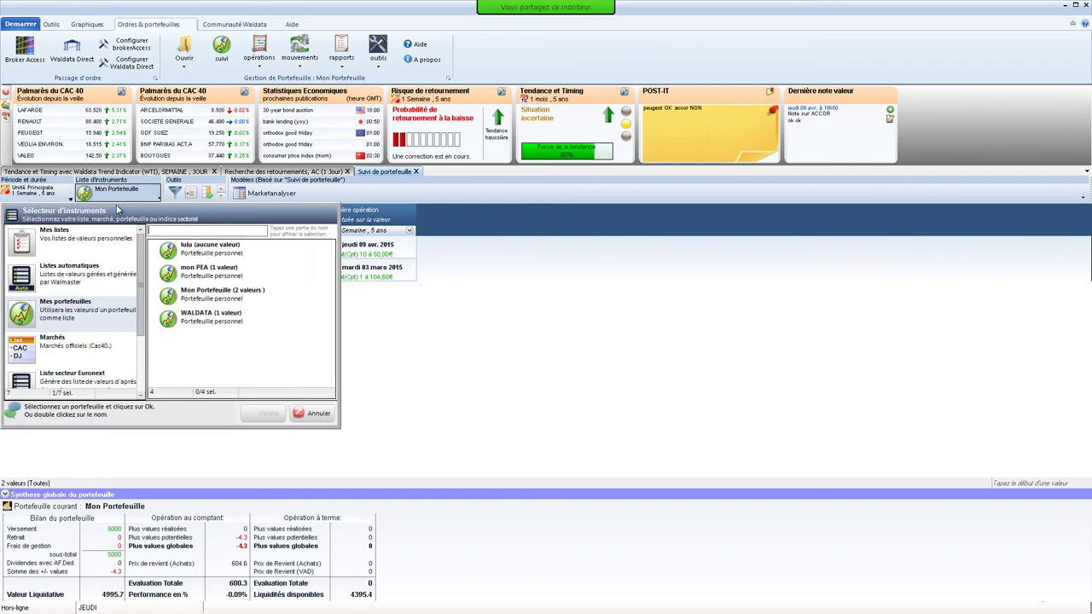
left_click(181, 297)
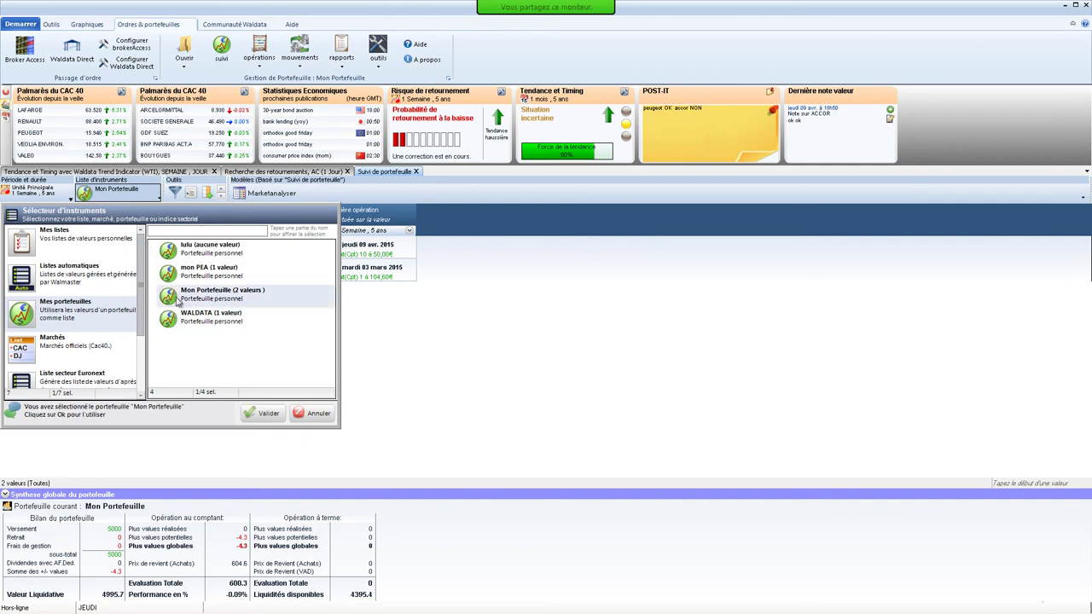
left_click(271, 412)
mouse_move(198, 245)
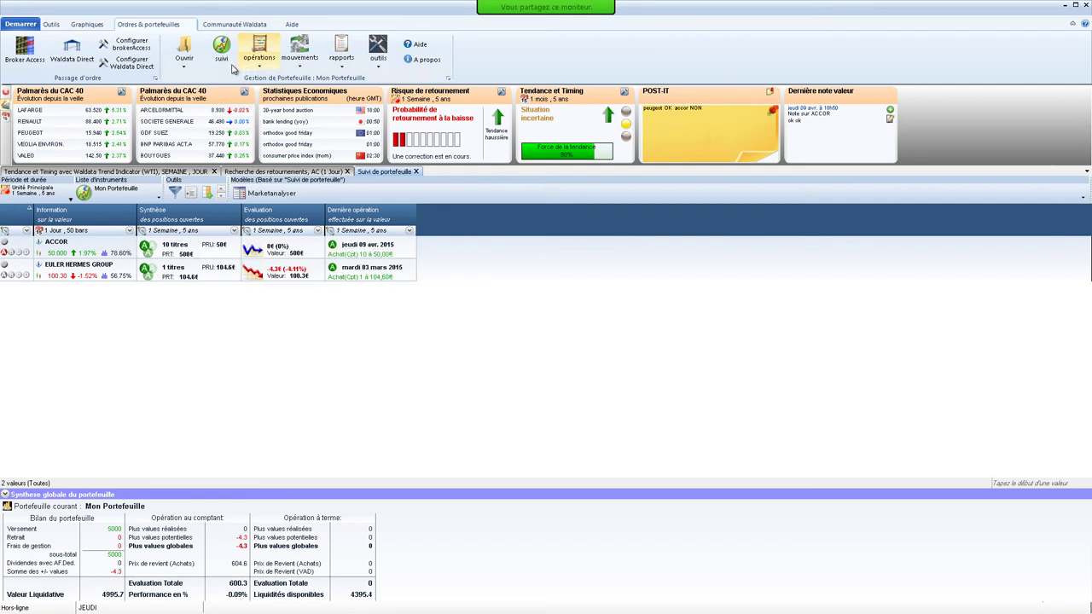
left_click(183, 66)
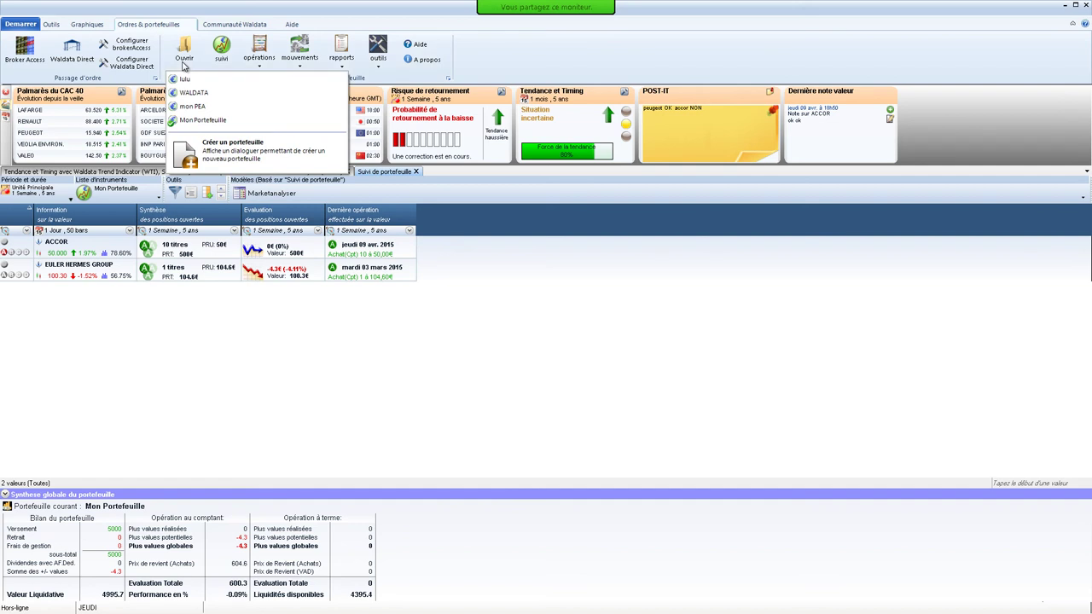
left_click(213, 67)
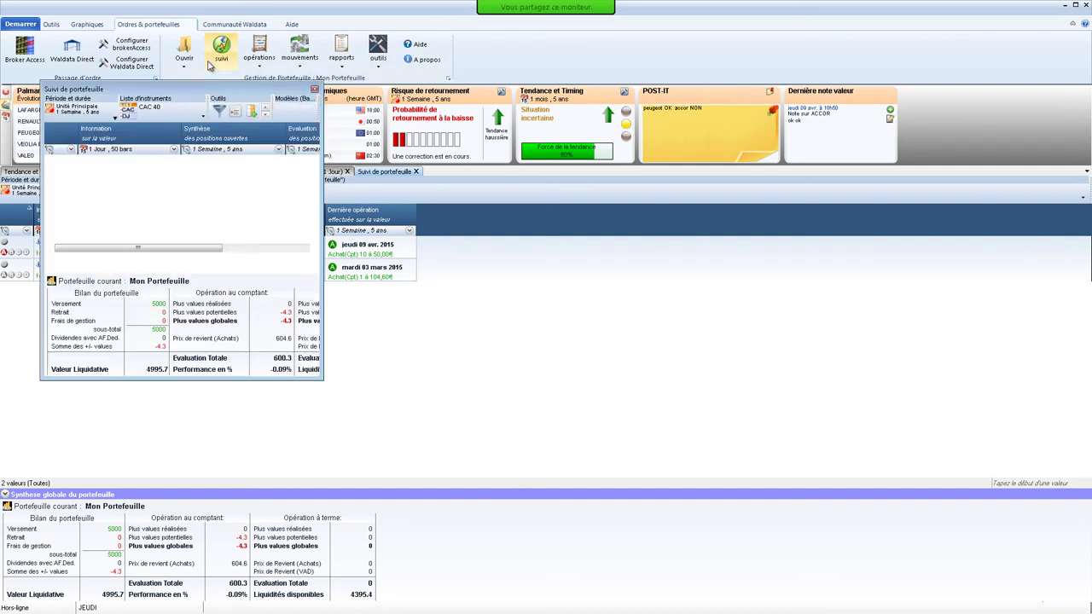
left_click(315, 90)
left_click(579, 322)
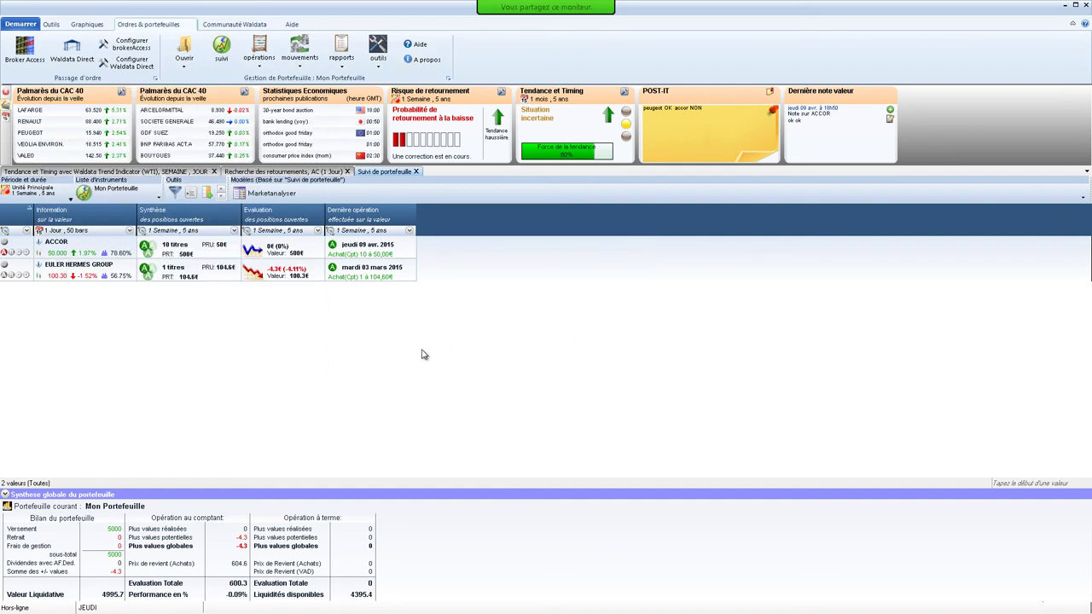
mouse_move(201, 603)
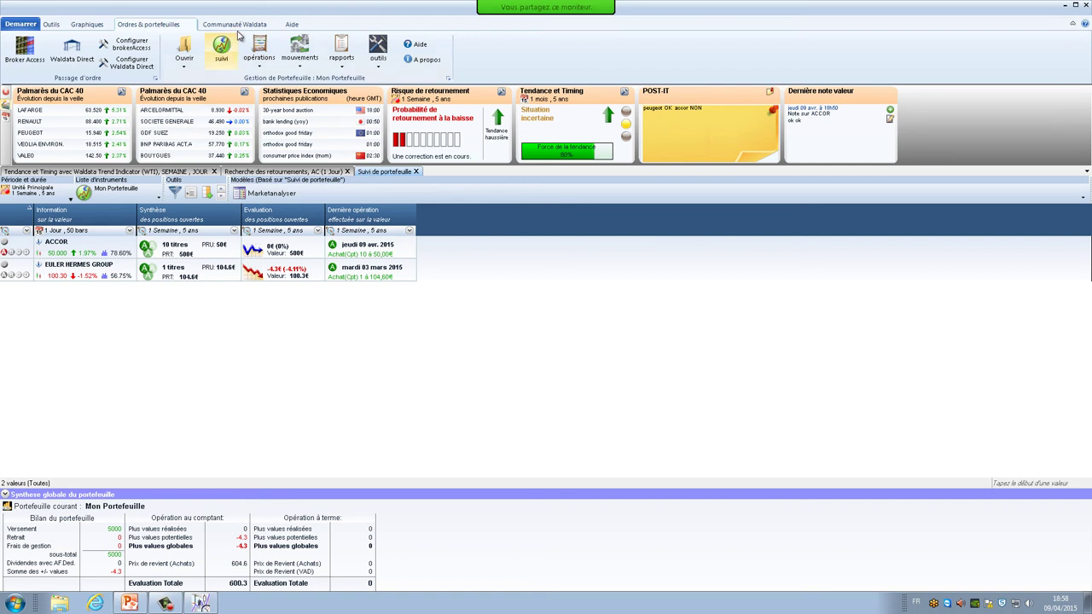
Display the Recherche des retournements workspace and open the colour settings in the software preferences
left_click(287, 28)
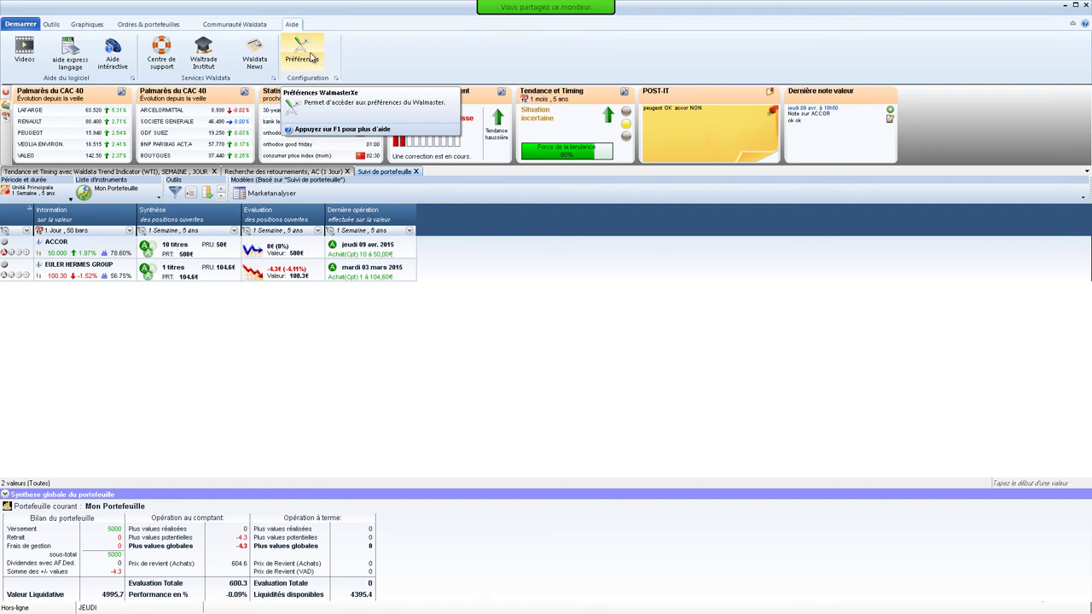
left_click(311, 57)
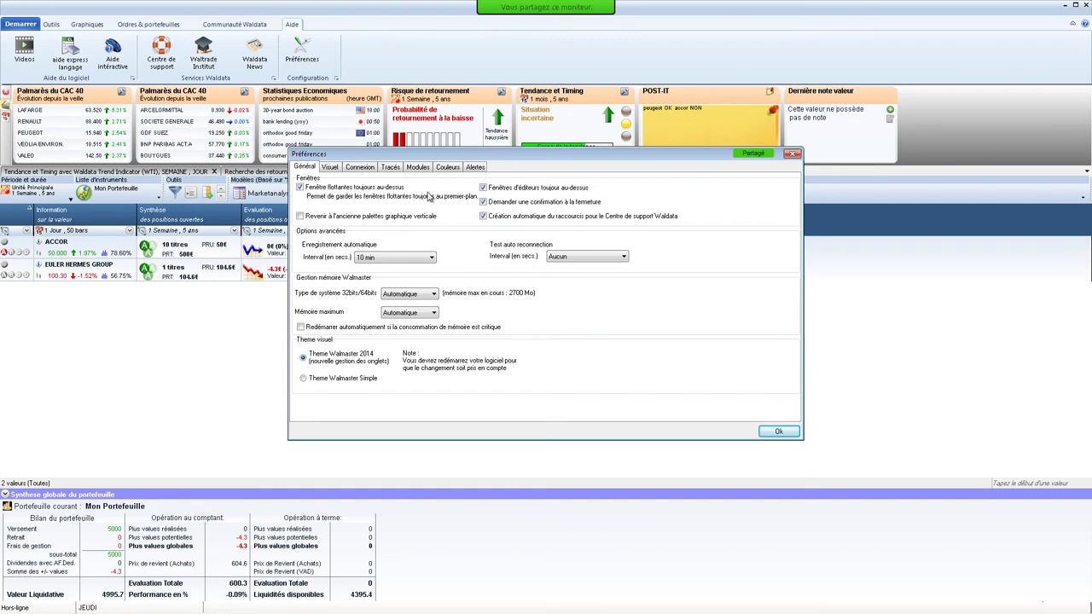
left_click(778, 431)
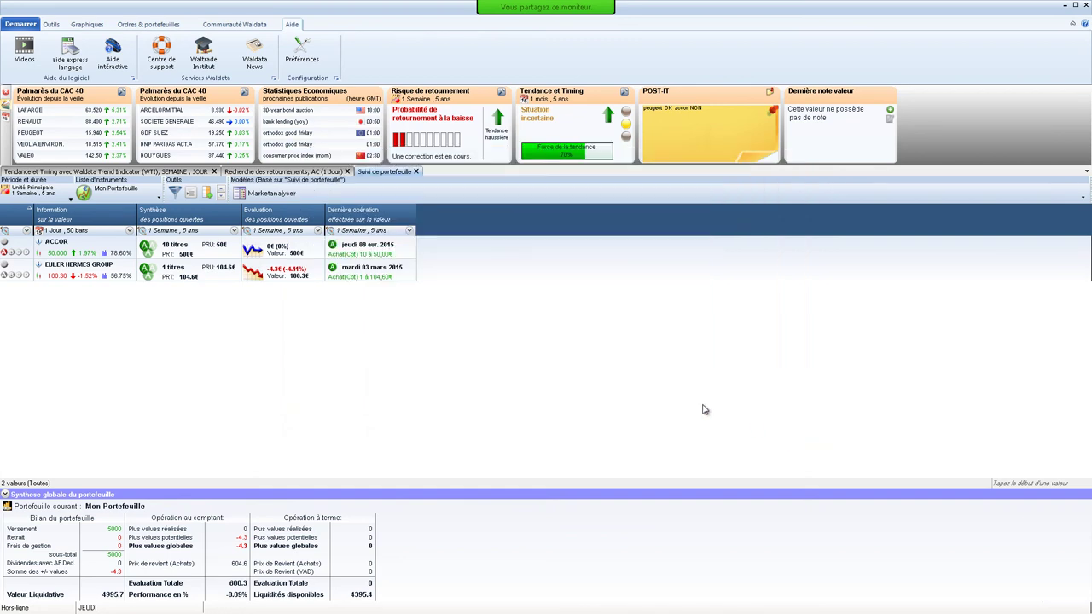
left_click(84, 175)
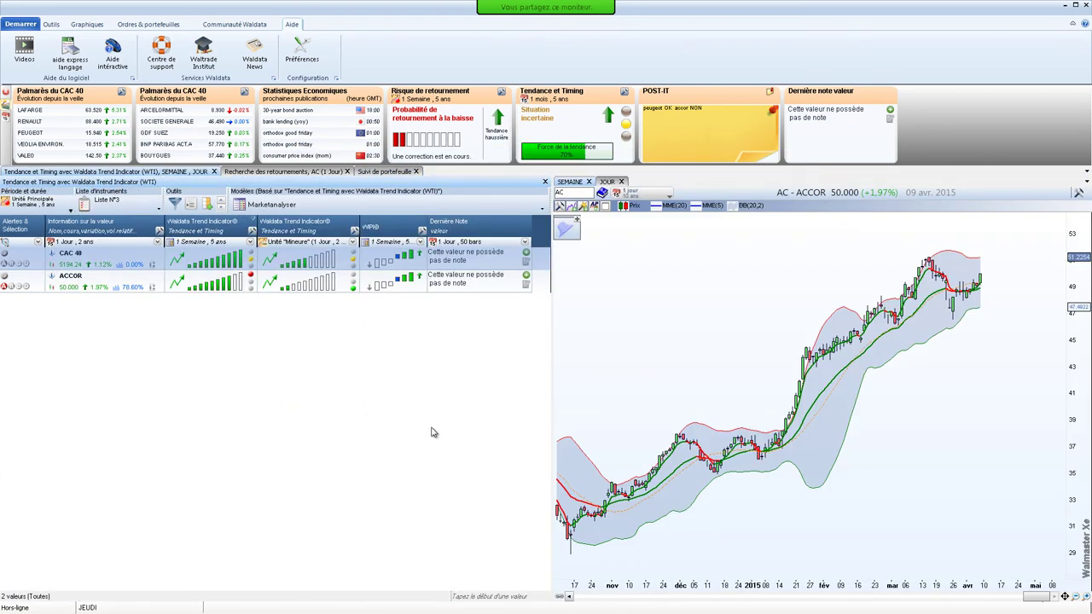
left_click(265, 175)
left_click(302, 52)
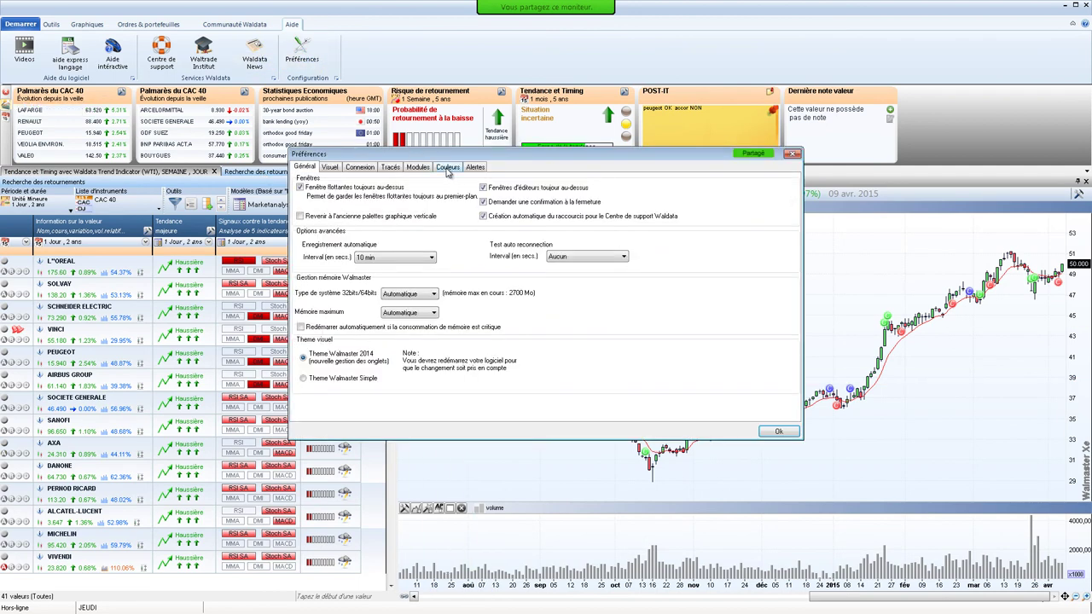
left_click(447, 167)
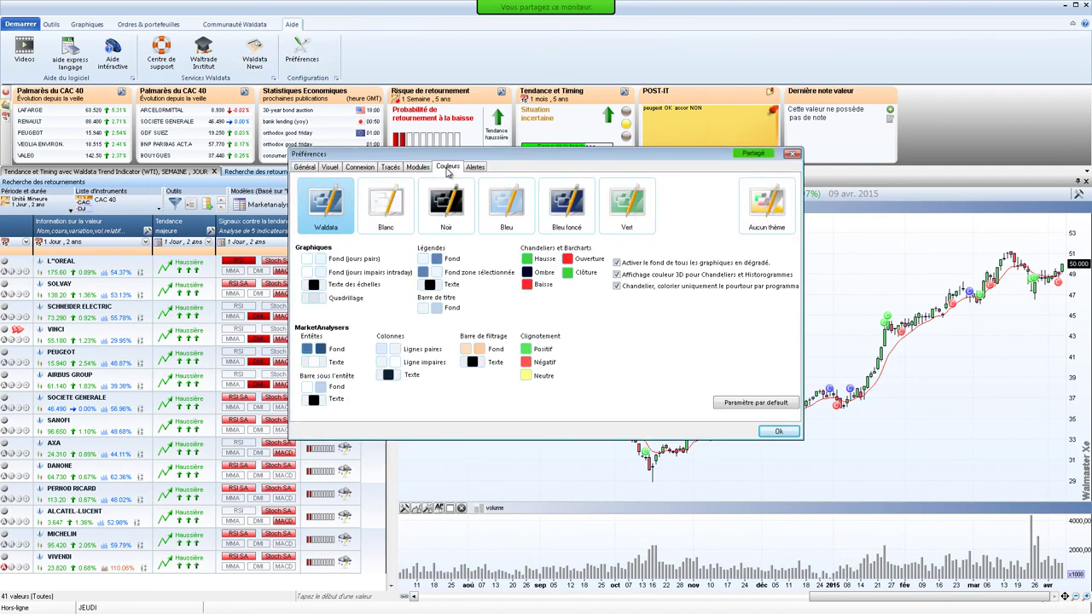
Try the Noir, Bleu and Bleu foncé colour themes and restore the Waldata theme
left_click(435, 224)
left_click(505, 220)
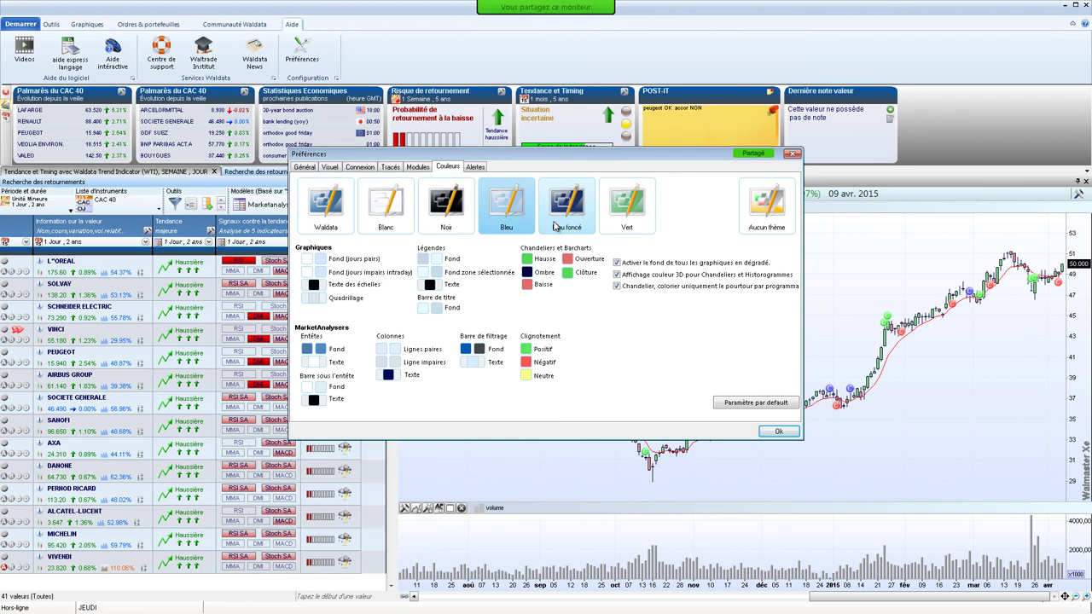
left_click(554, 225)
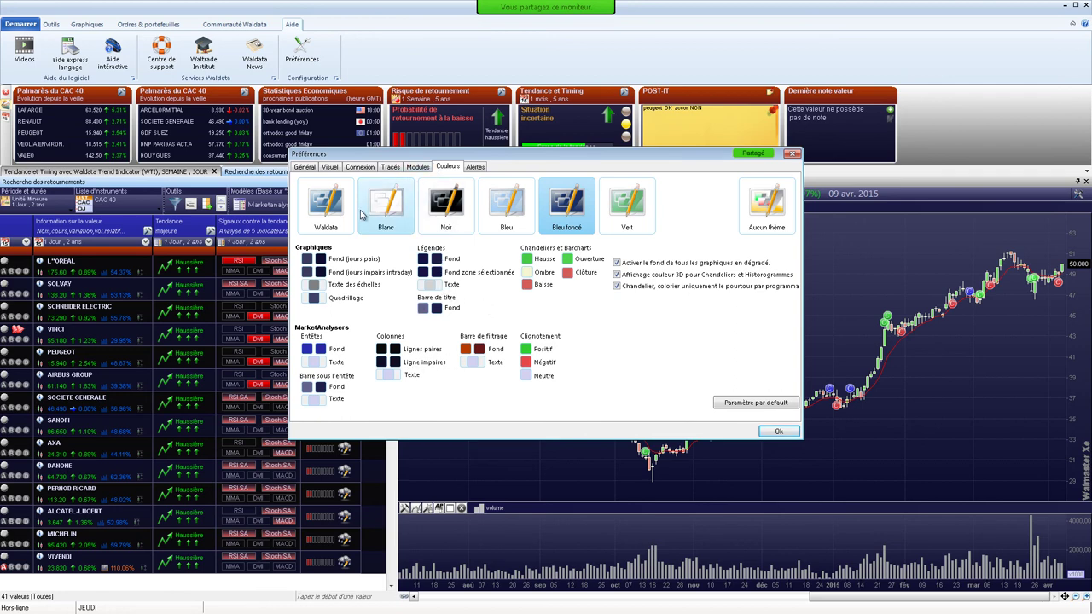
left_click(314, 216)
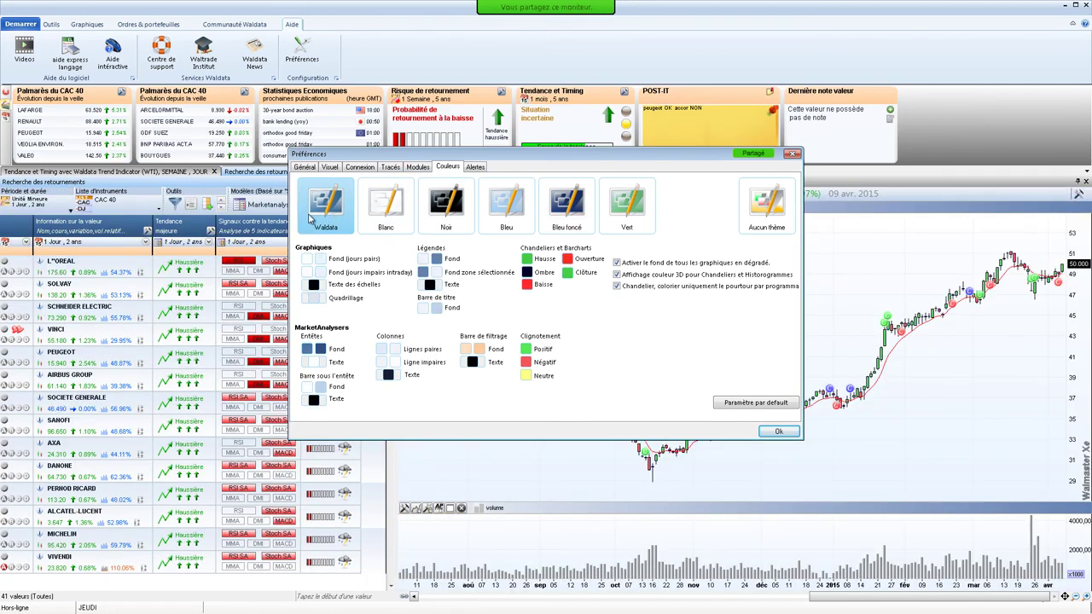
Enable a default chart margin of 25 percent of the width in the visual preferences and apply it to the ACCOR chart
left_click(328, 169)
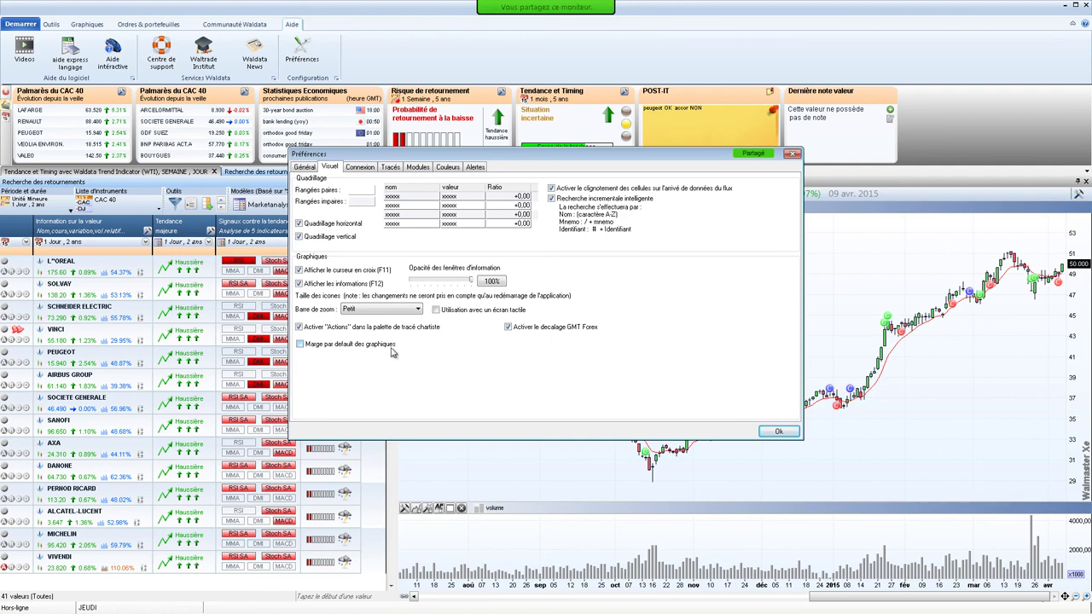
left_click(301, 345)
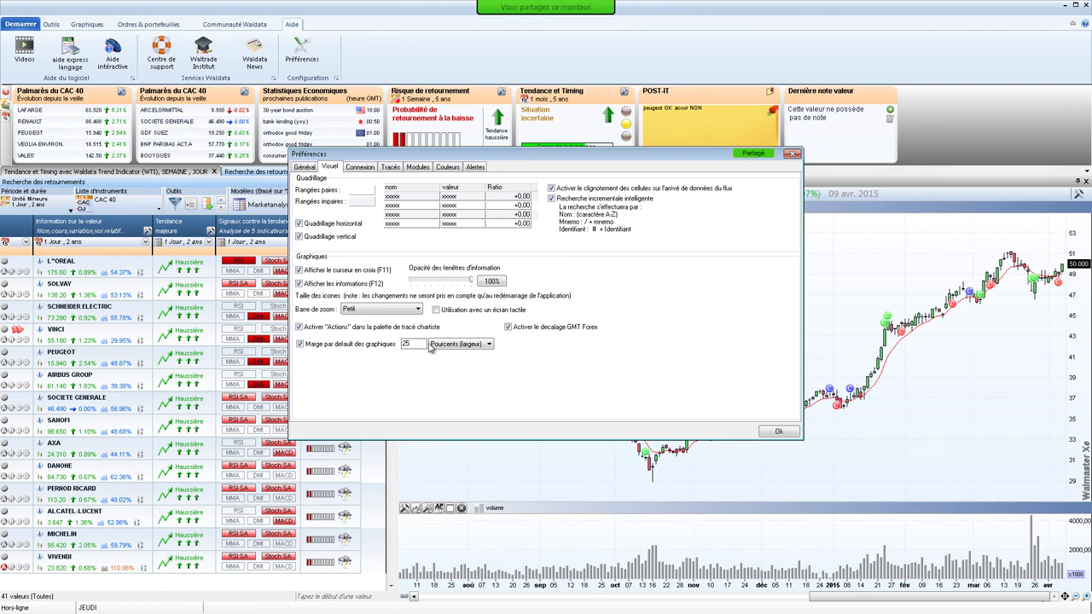
left_click(779, 432)
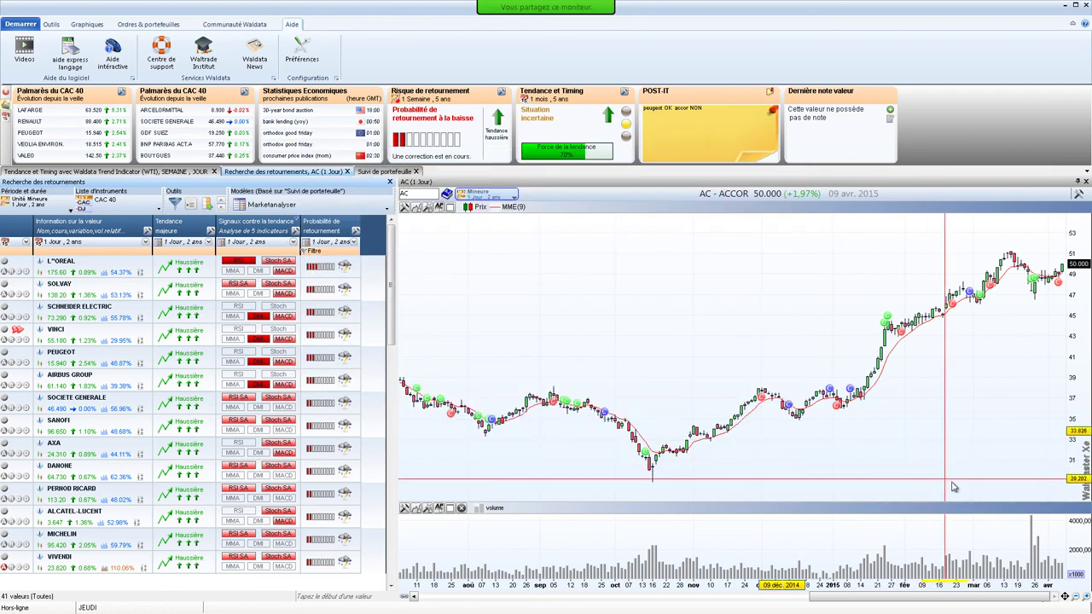
left_click(1066, 599)
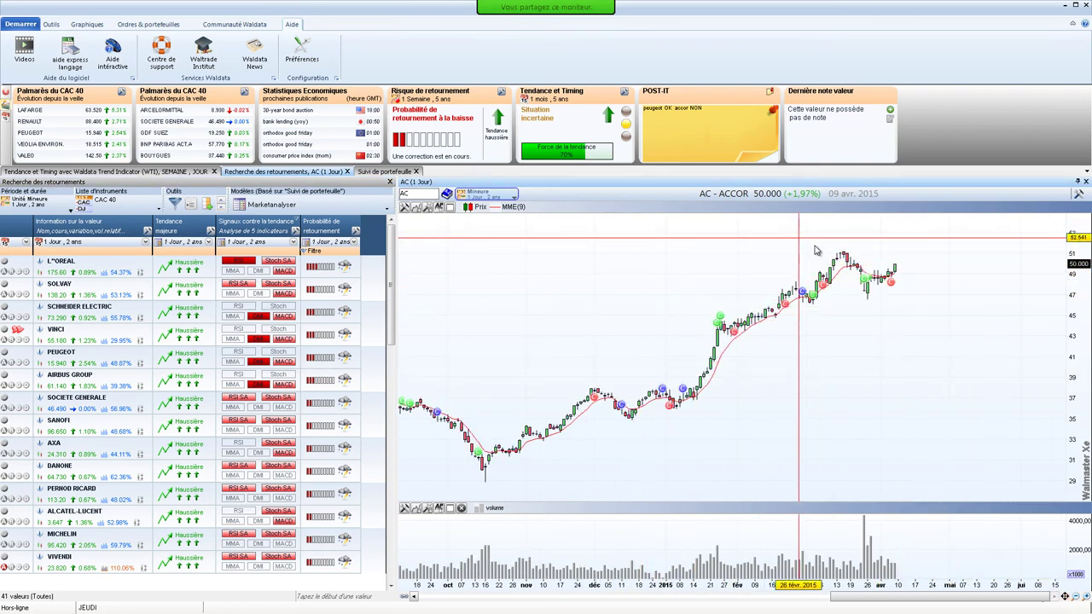
mouse_move(879, 271)
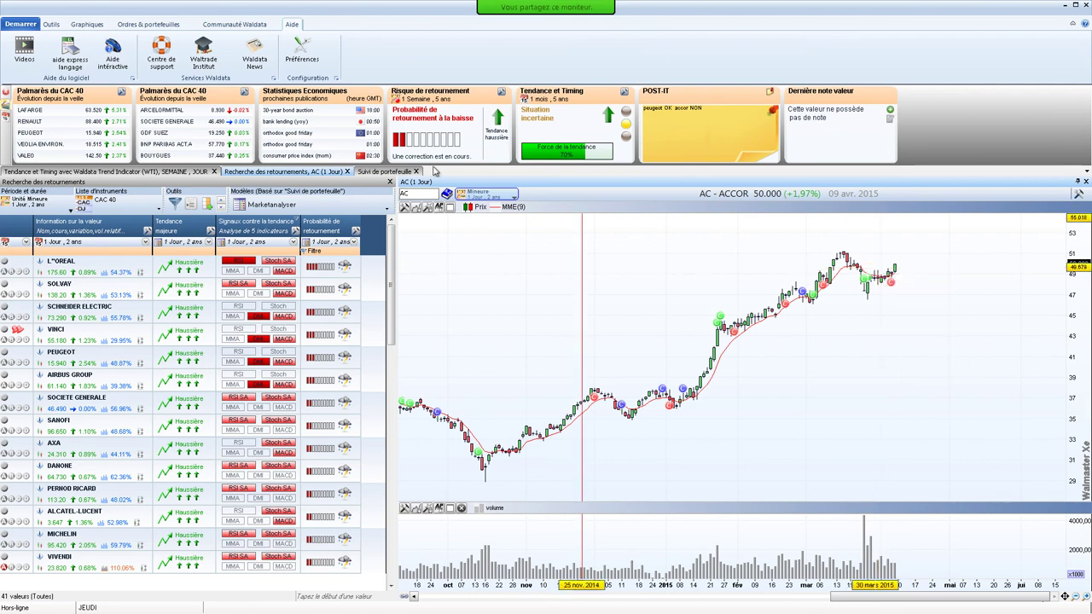
Set the display of chart drawings to Toutes les périodes in the Tracés preferences and confirm
left_click(313, 58)
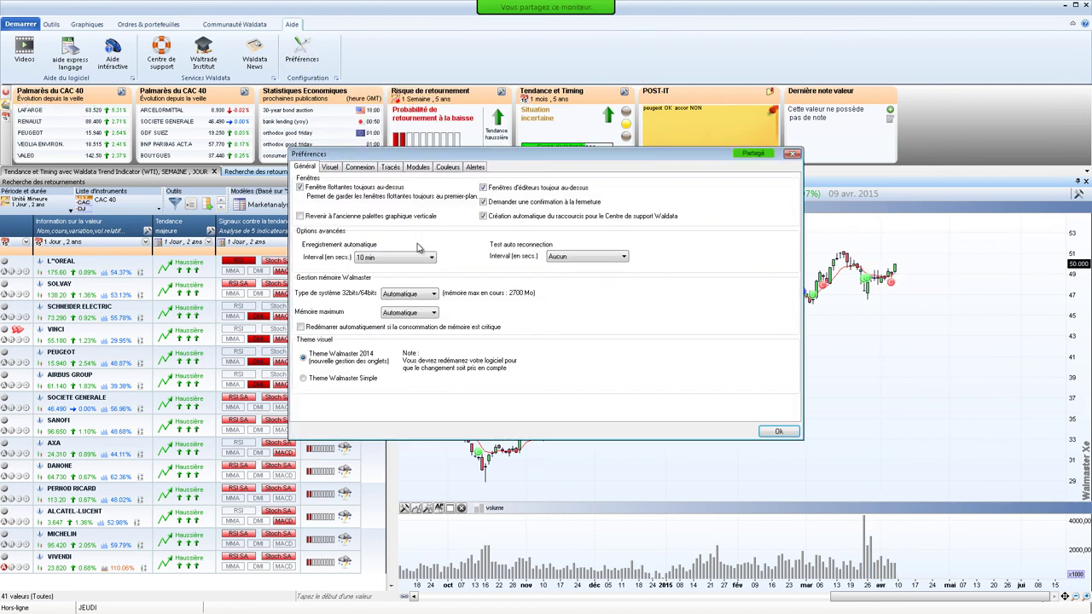
left_click(330, 168)
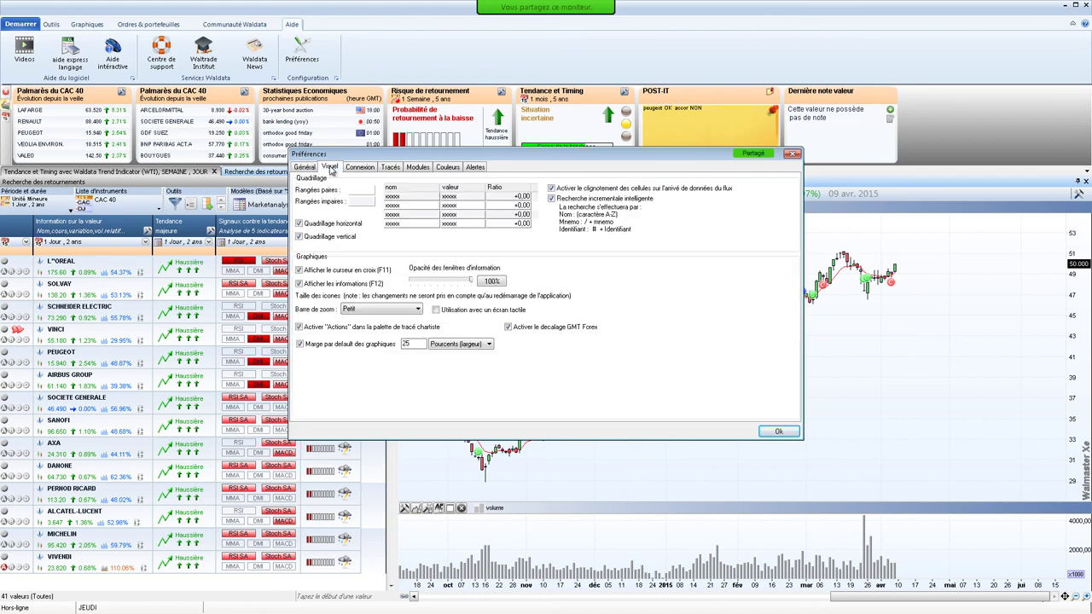
left_click(359, 168)
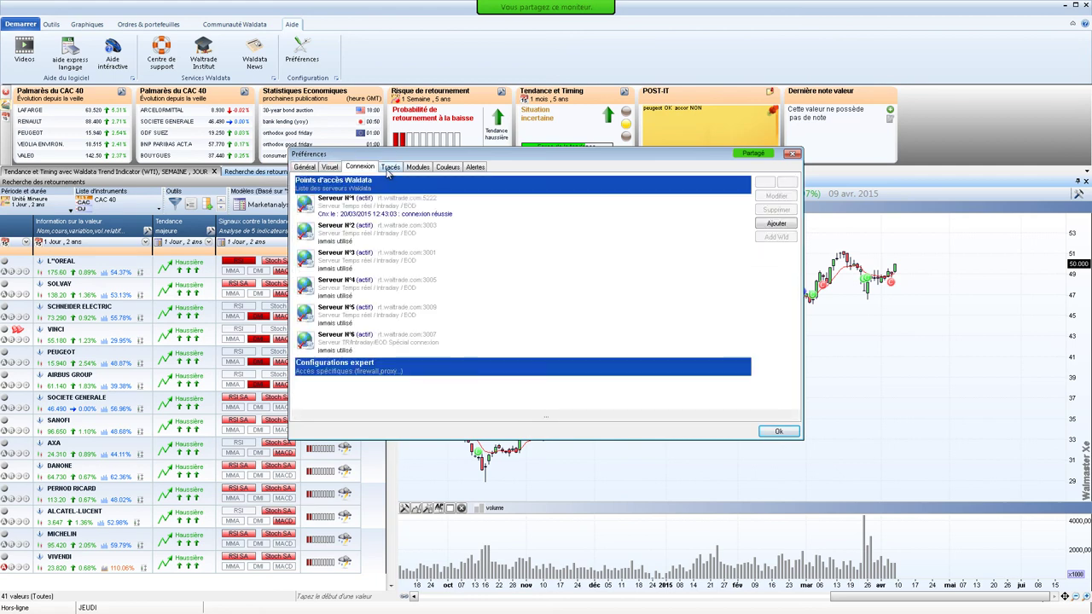
left_click(391, 167)
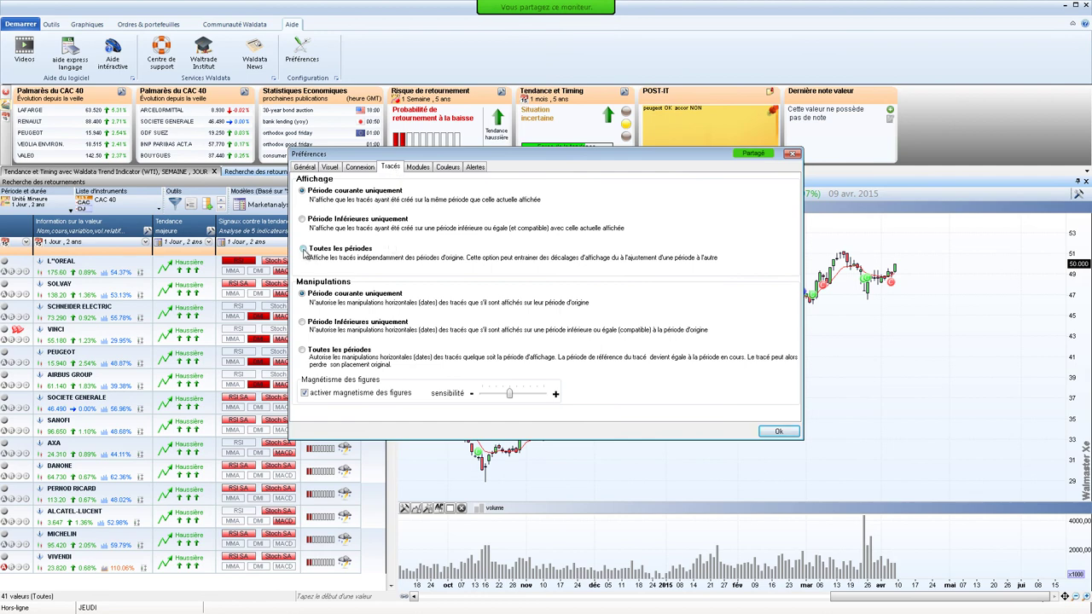
left_click(303, 248)
left_click(778, 431)
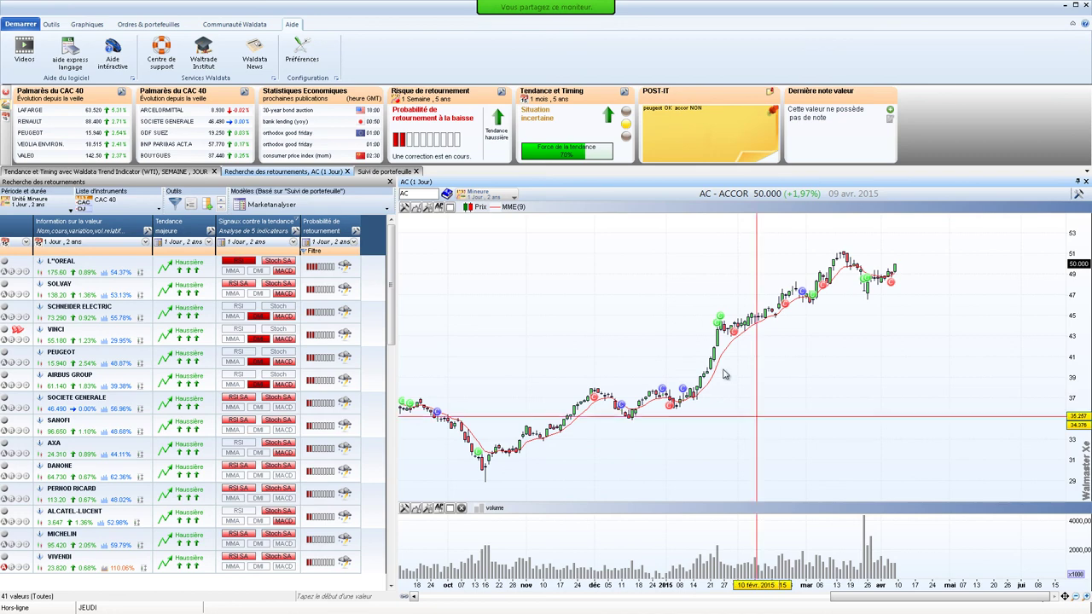
Draw a trend line on the ACCOR chart from the mid-October 2014 low past the March high and display it in Unité Principale (1 Semaine sur 5 ans)
left_click(89, 25)
left_click(83, 41)
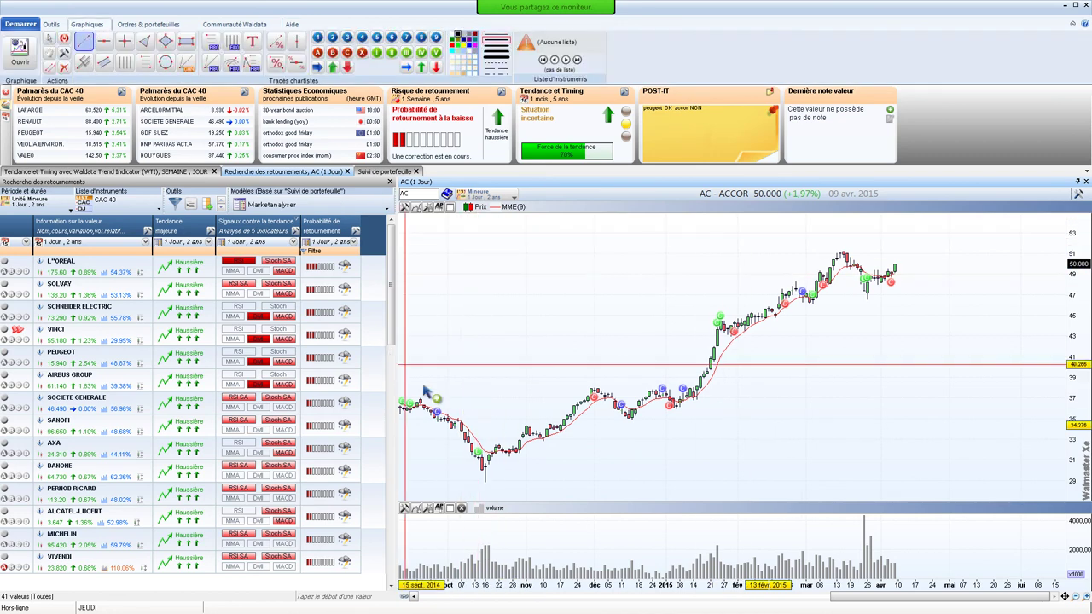
mouse_move(484, 480)
left_mouse_down()
mouse_move(663, 275)
mouse_move(926, 215)
left_mouse_up()
left_click_drag(731, 340, 840, 253)
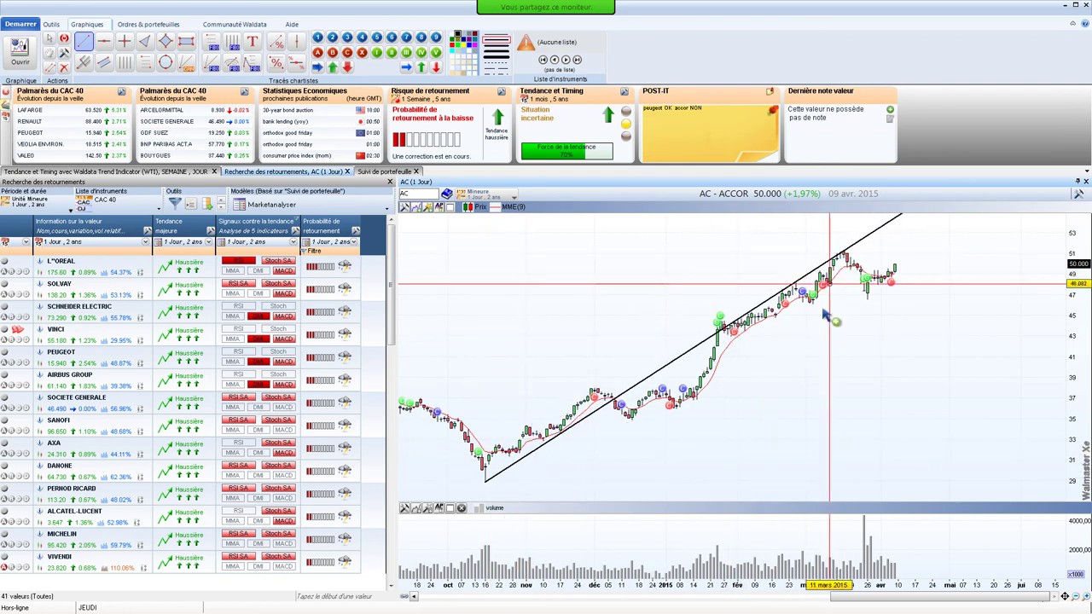
left_click(478, 196)
left_click(512, 222)
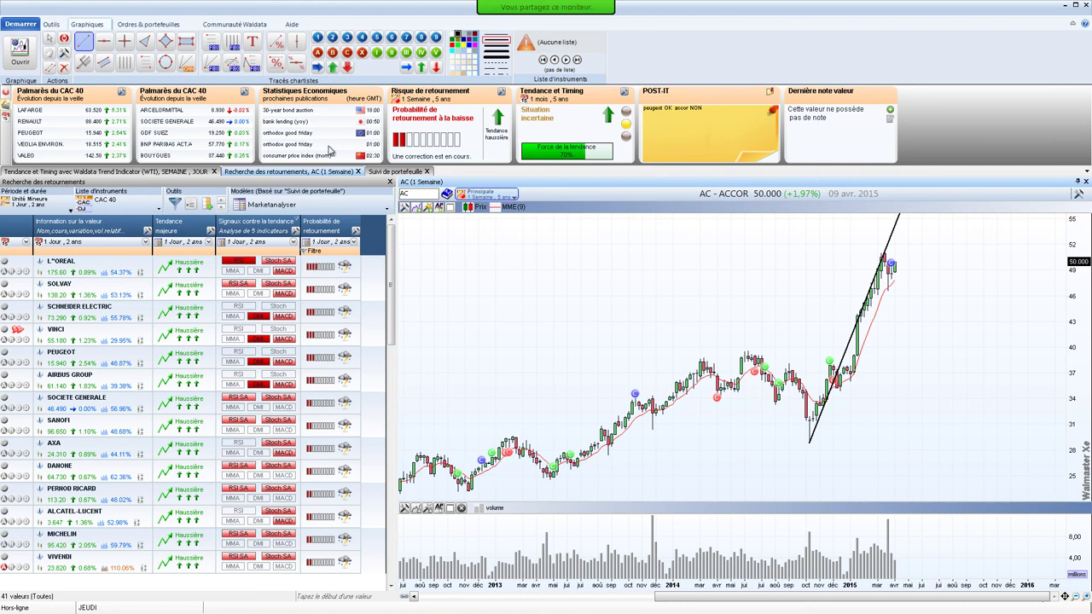
Return the ACCOR chart to Unité Mineure (1 Jour sur 2 ans) and delete the trend line
left_click(485, 196)
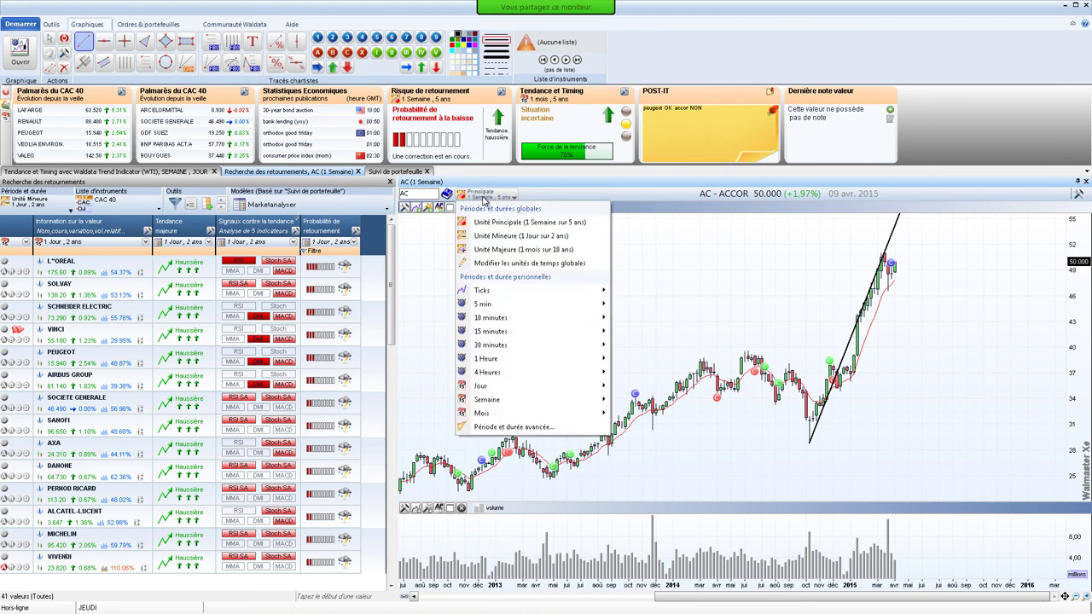
left_click(496, 240)
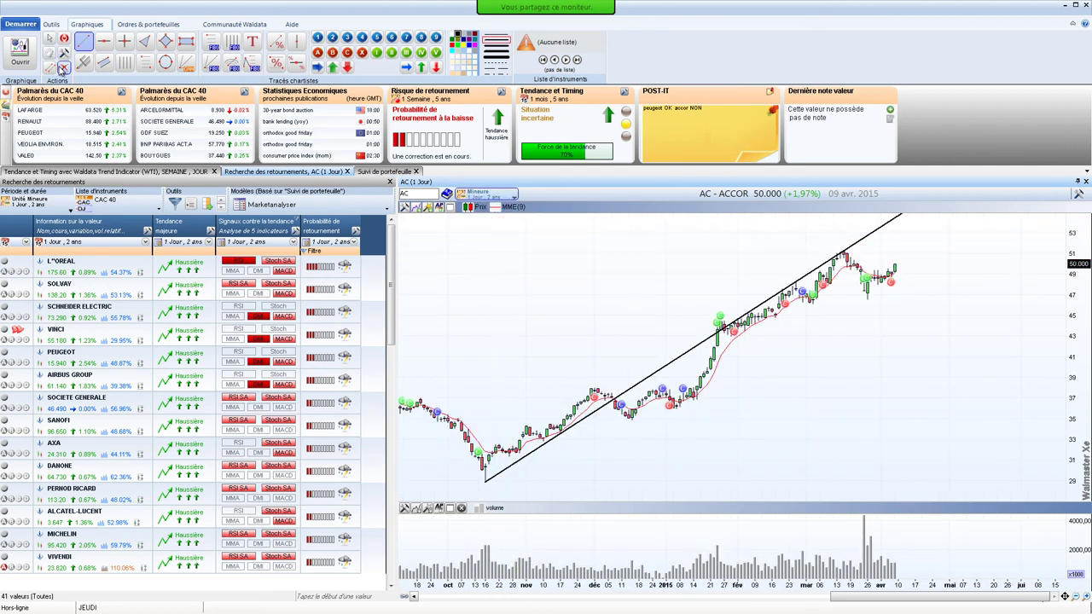
left_click(62, 67)
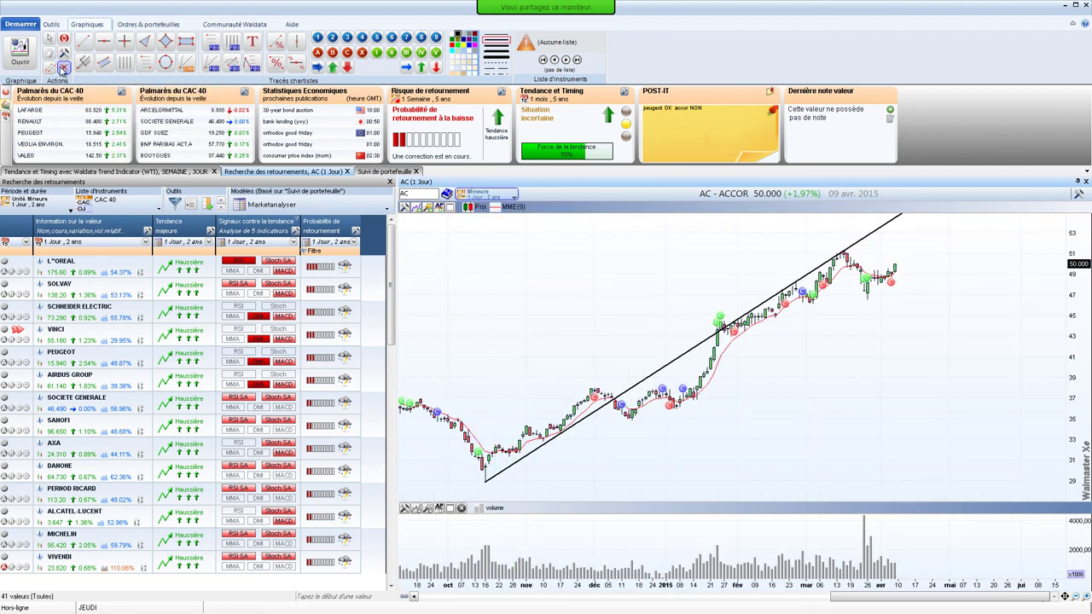
left_click(743, 300)
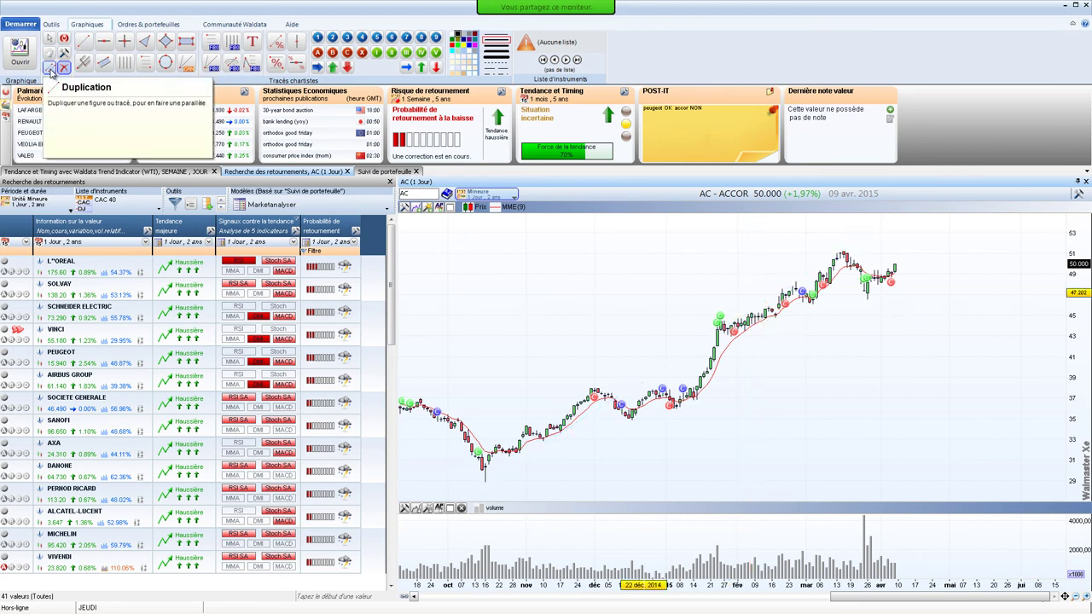
Try the Noir and Blanc colour themes in the preferences, restore the Waldata theme and confirm
left_click(292, 25)
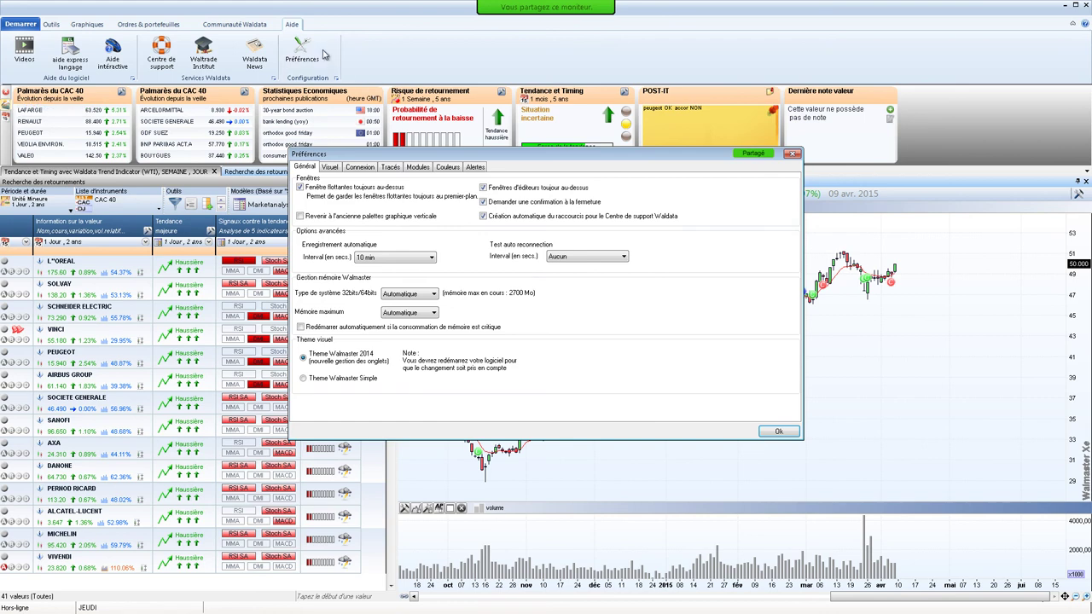
left_click(452, 169)
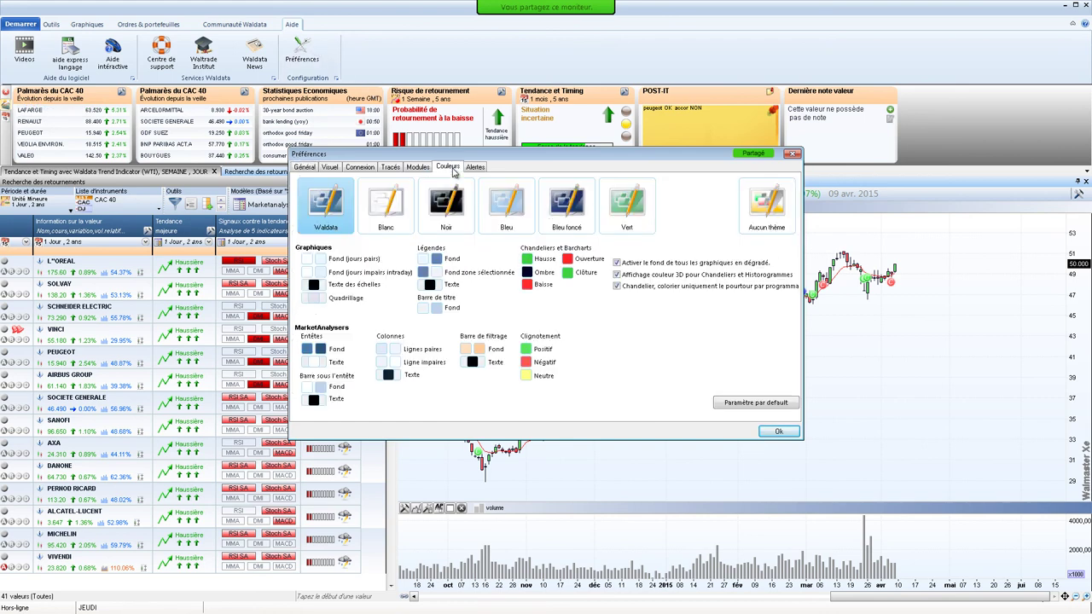
left_click(393, 218)
left_click(445, 207)
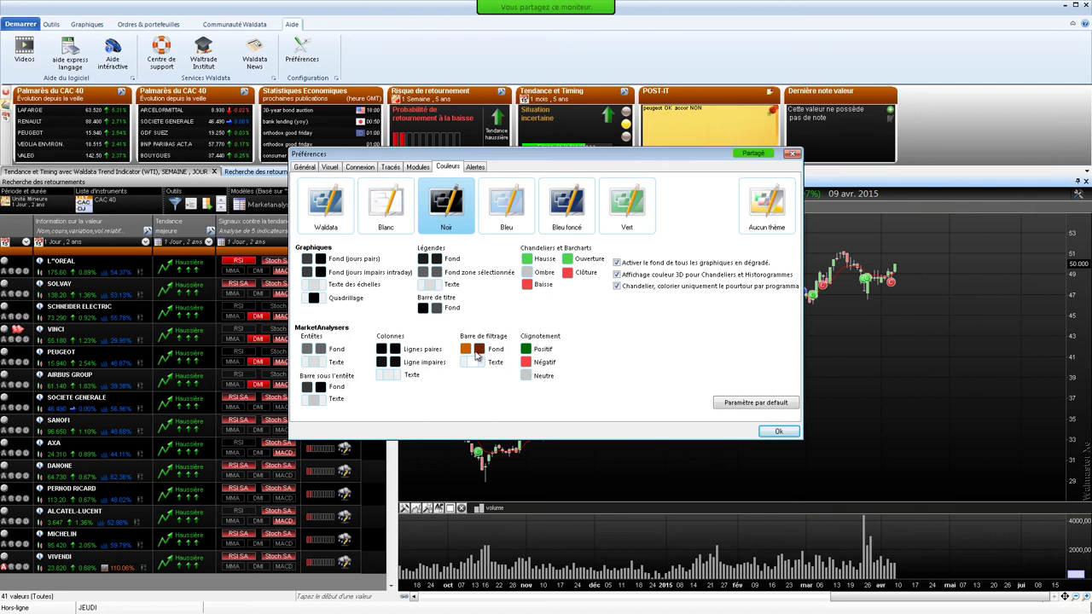
left_click(386, 205)
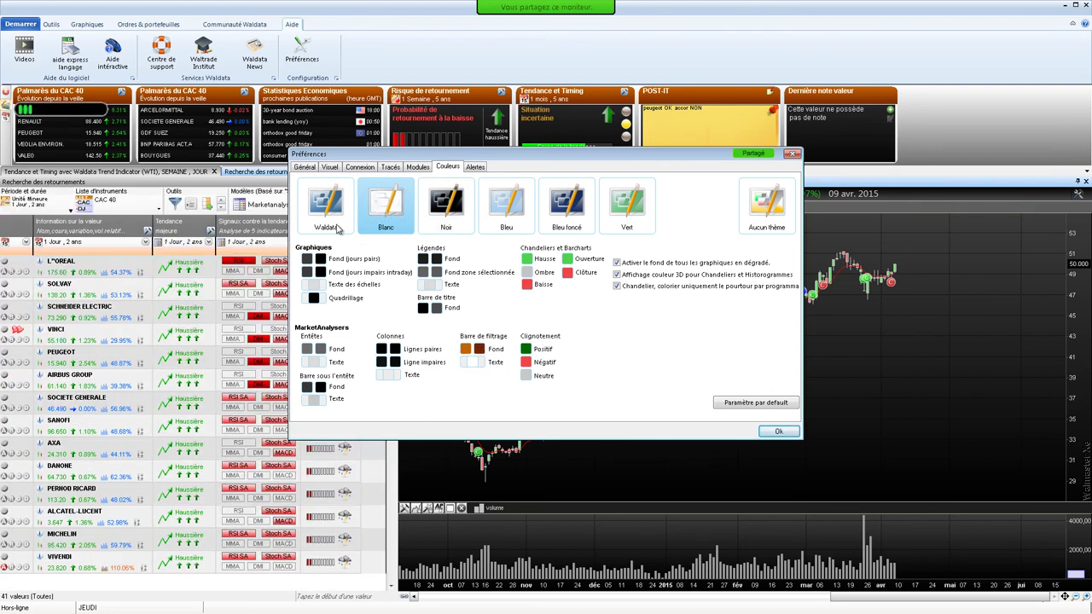
left_click(341, 223)
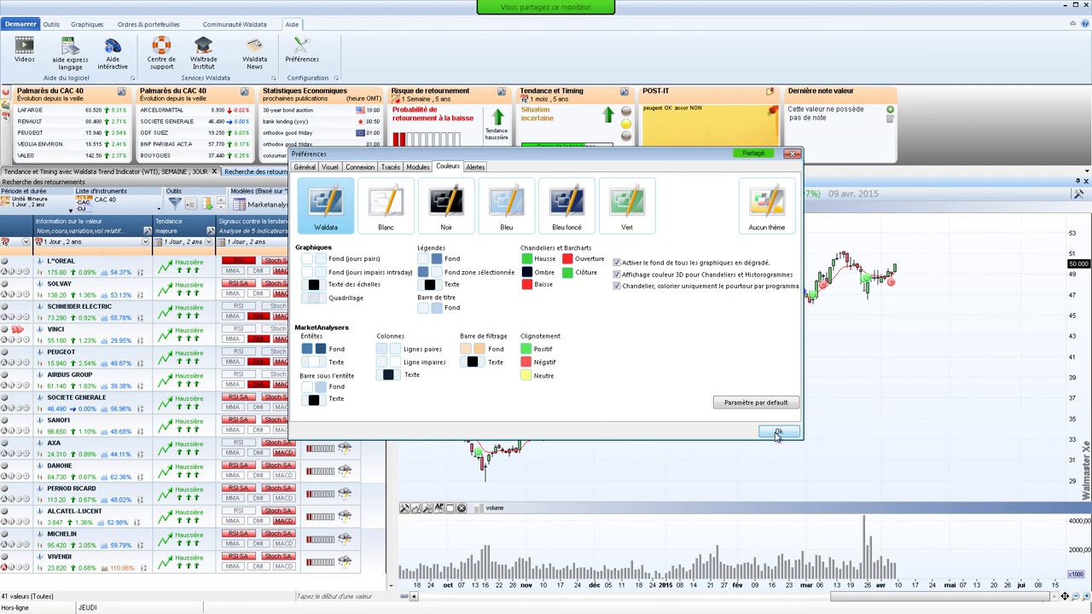
left_click(779, 433)
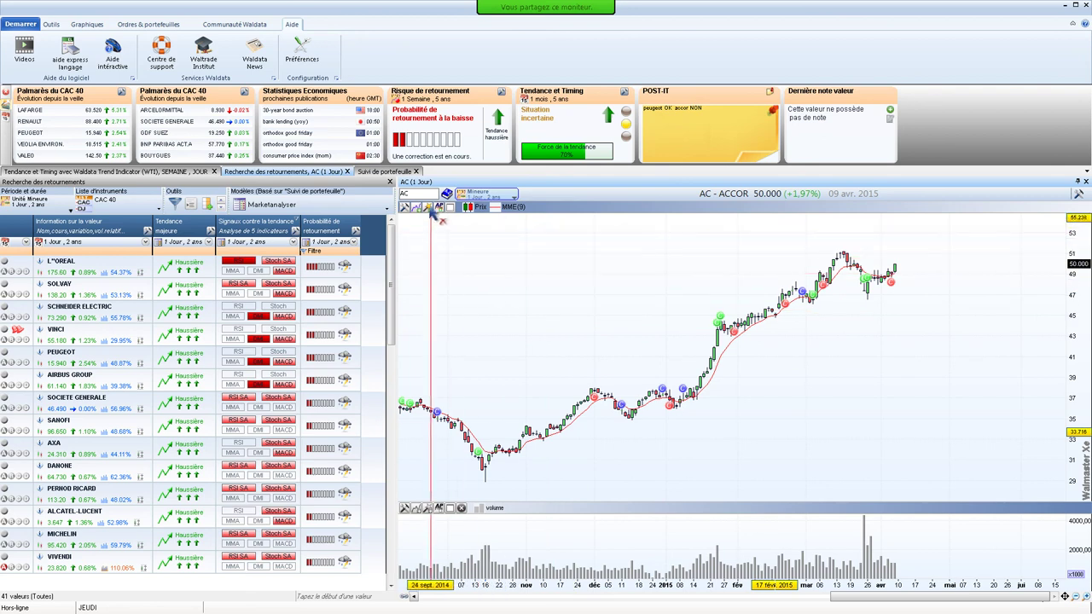
Add the visual assistant Signaux Achats / Ventes portefeuilles to the ACCOR price chart
left_click(77, 25)
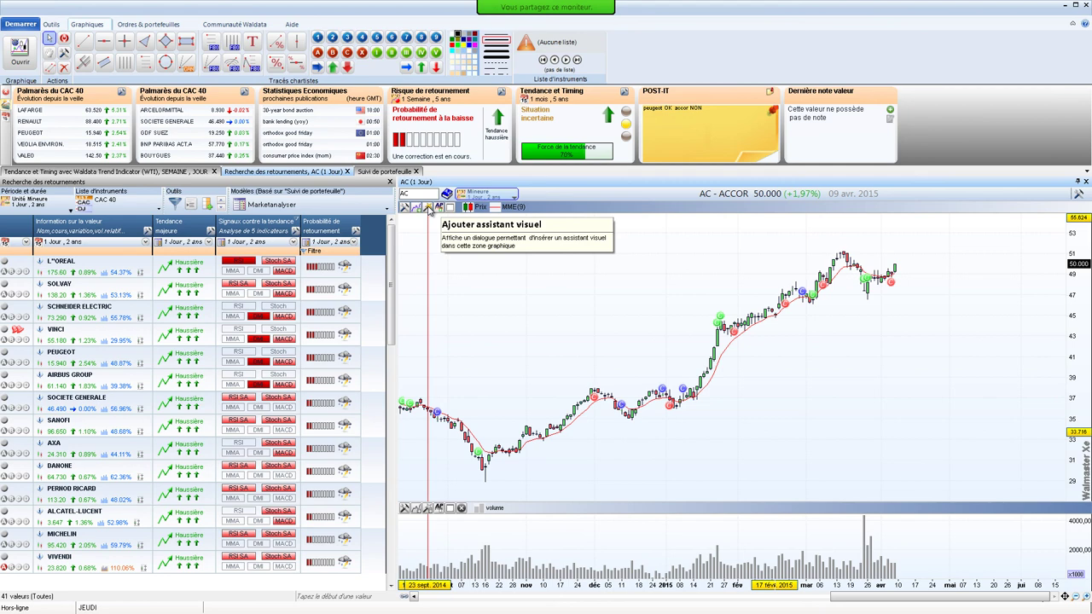
left_click(430, 209)
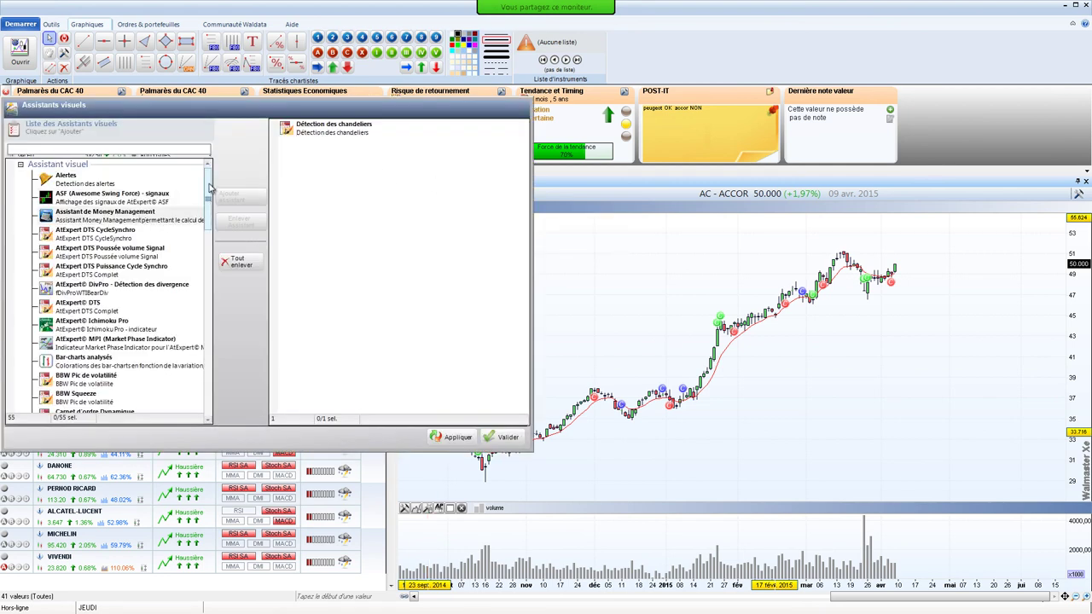
left_click_drag(211, 190, 231, 333)
left_click(64, 309)
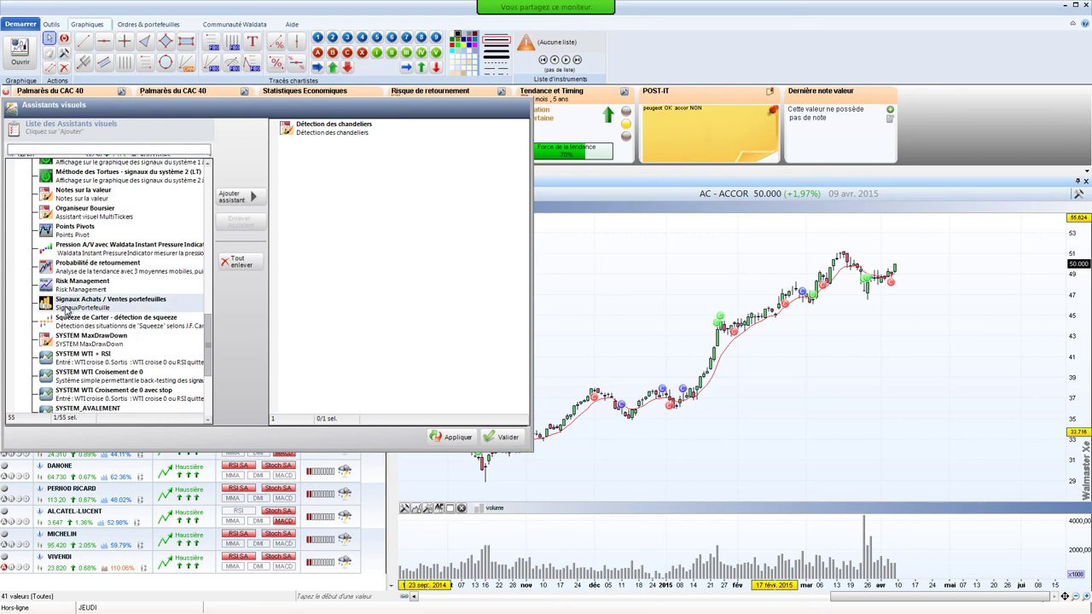
left_click(246, 196)
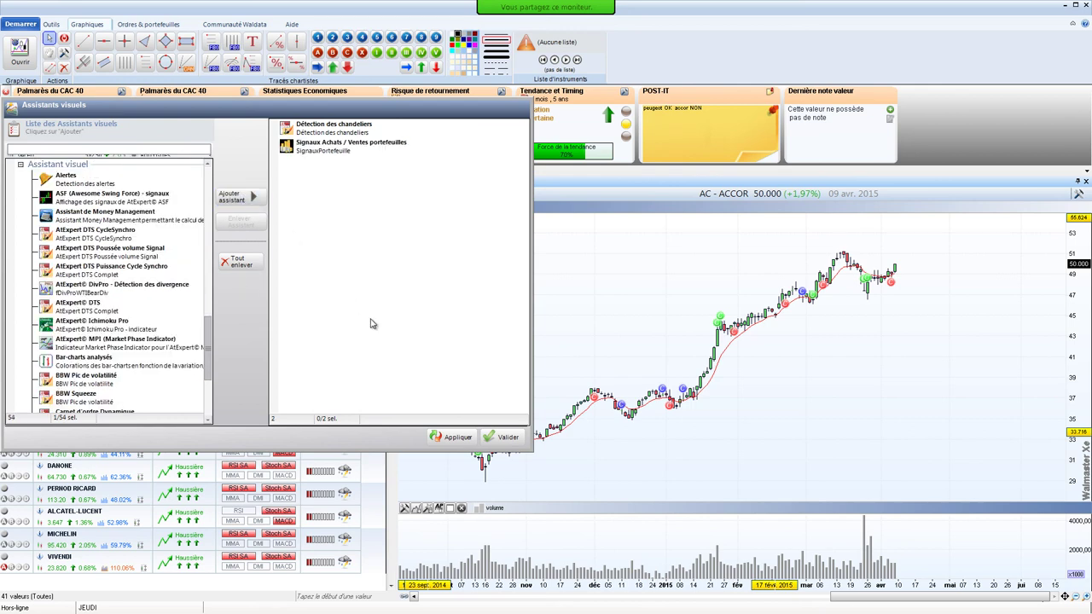
left_click(508, 437)
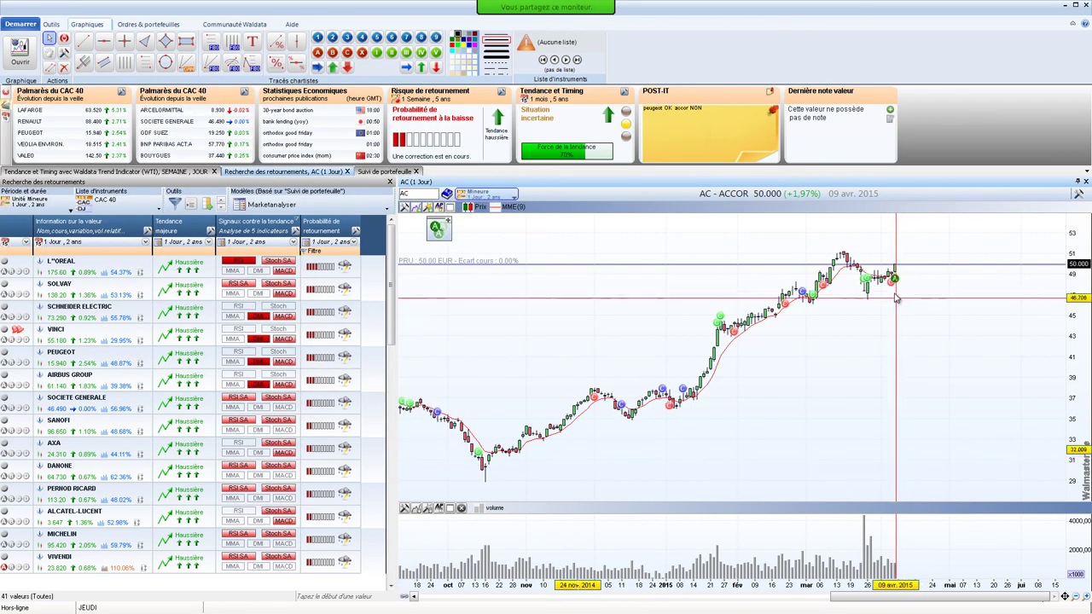
mouse_move(896, 281)
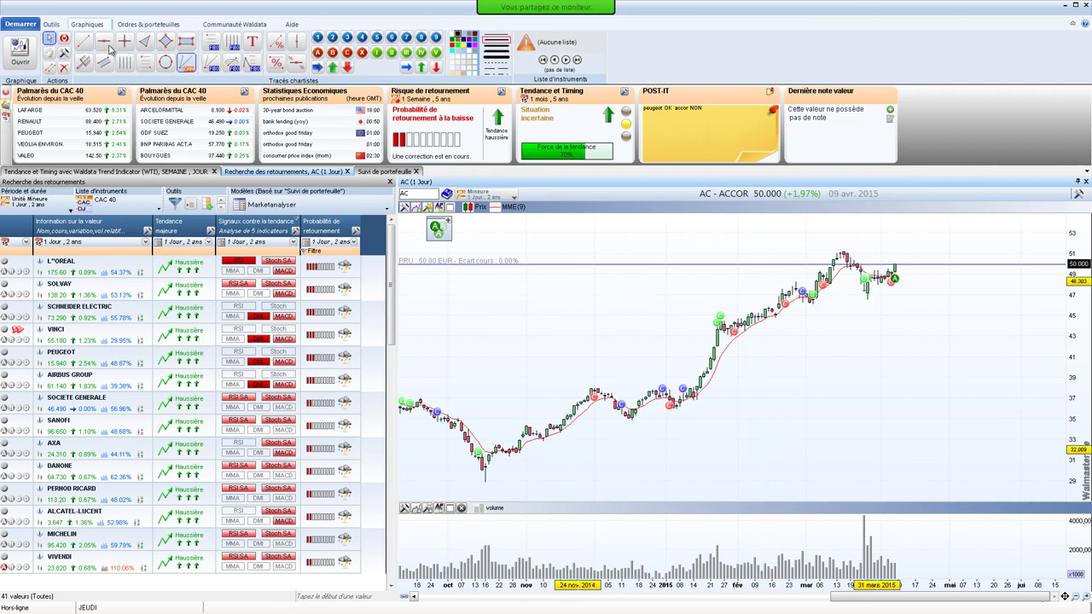
Display the At Expert methods and read the descriptions of Divergences Pro, Dynamic Trading System, Ichimoku and Ichimoku Pro
left_click(29, 24)
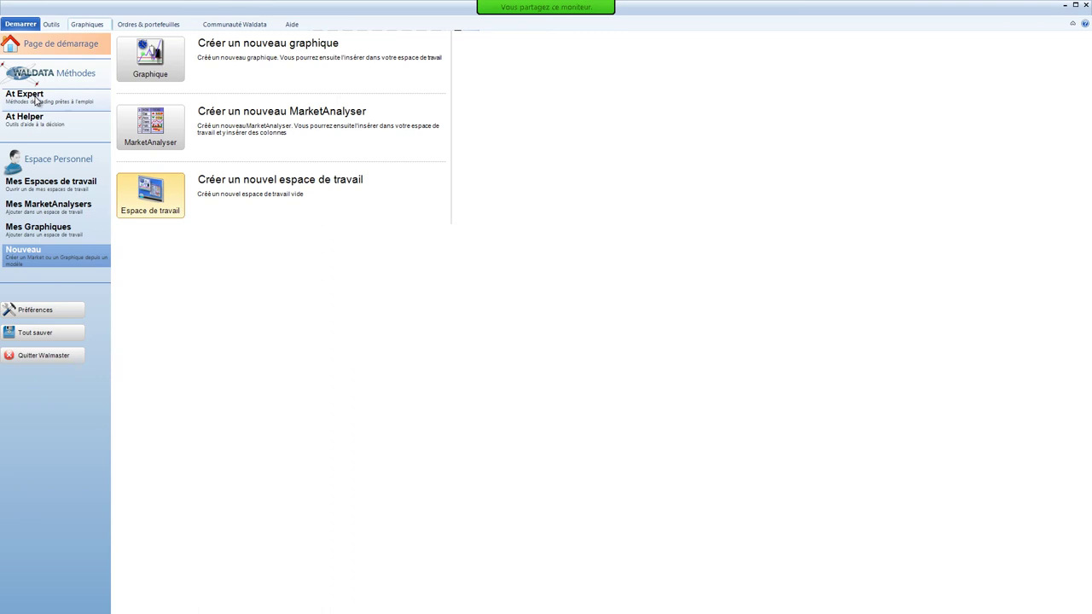
left_click(38, 100)
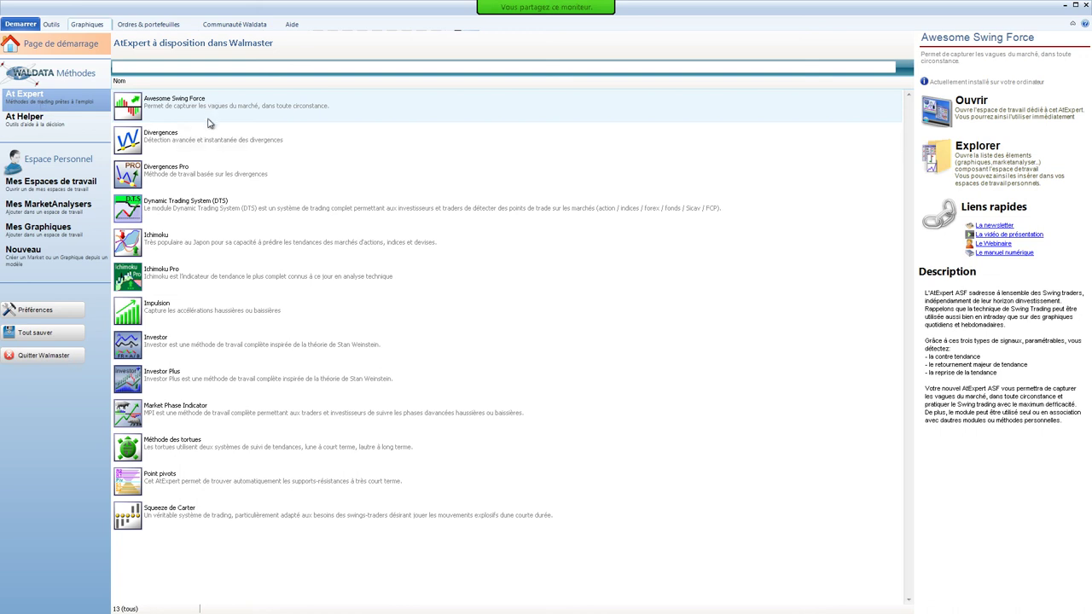
left_click(194, 180)
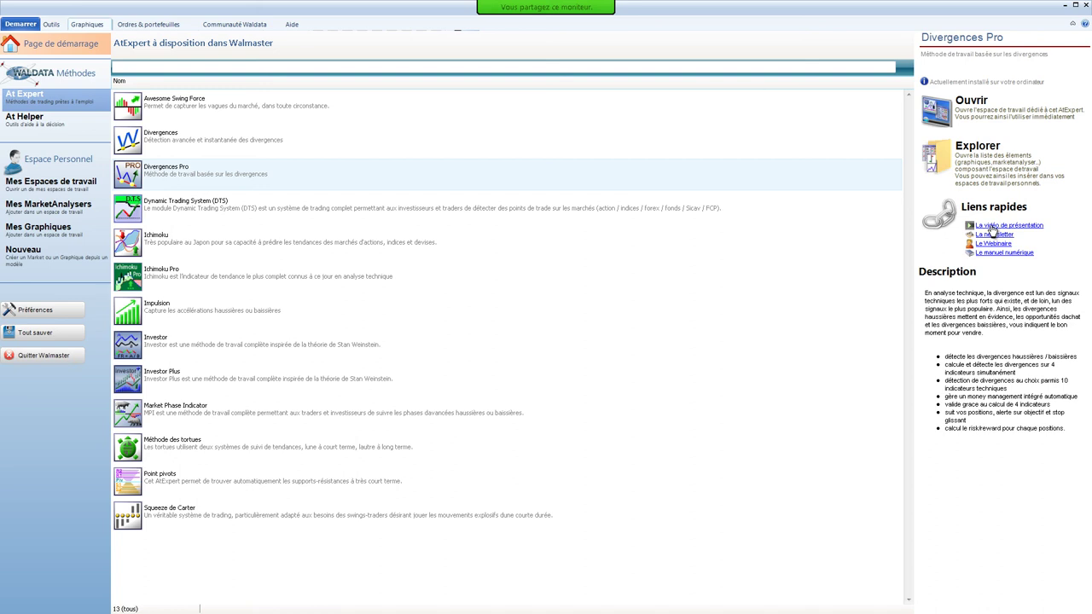
left_click(450, 210)
left_click(372, 253)
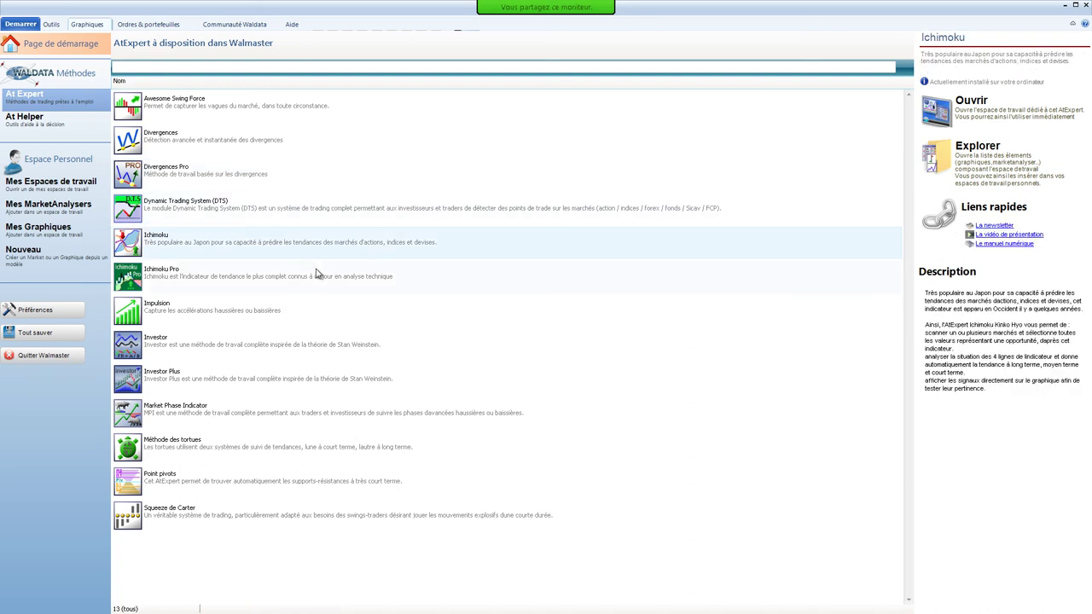
left_click(293, 284)
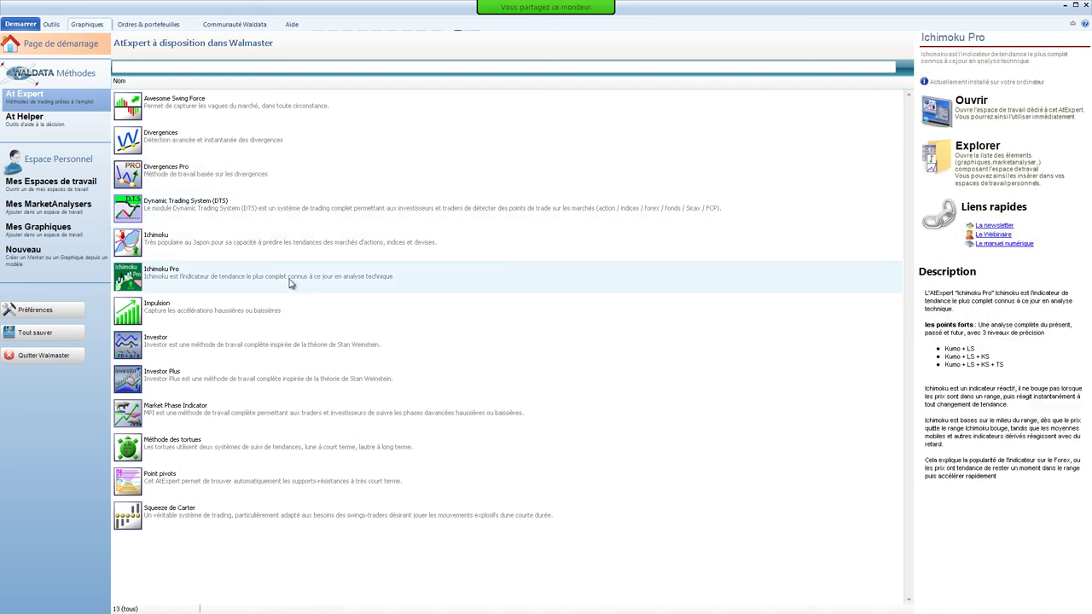
Open the digital manual of Ichimoku Pro in the browser, leaf through its first pages and close it
left_click(999, 244)
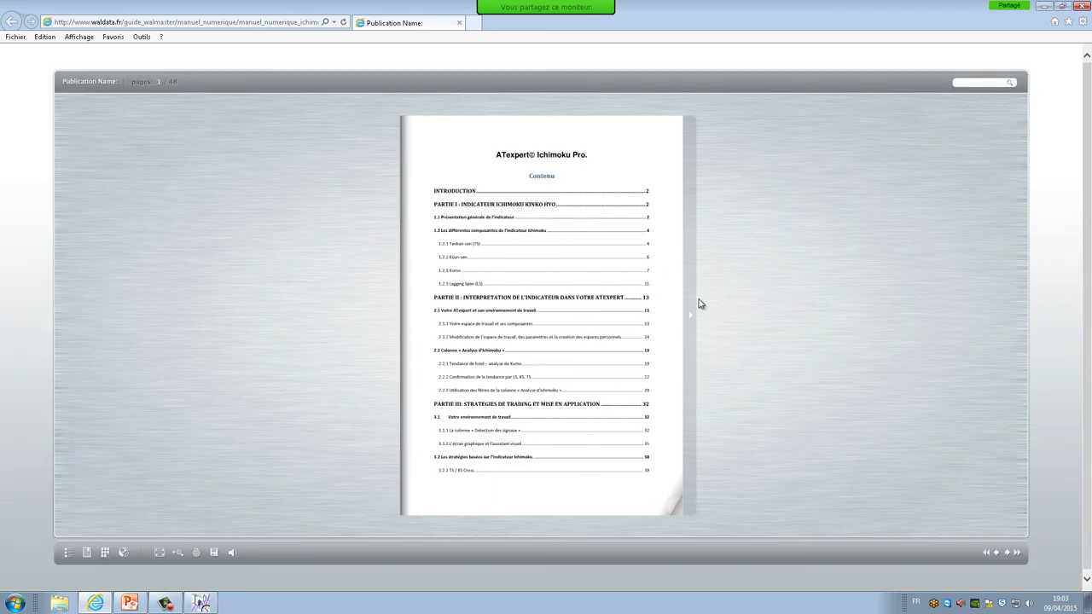
left_click(693, 315)
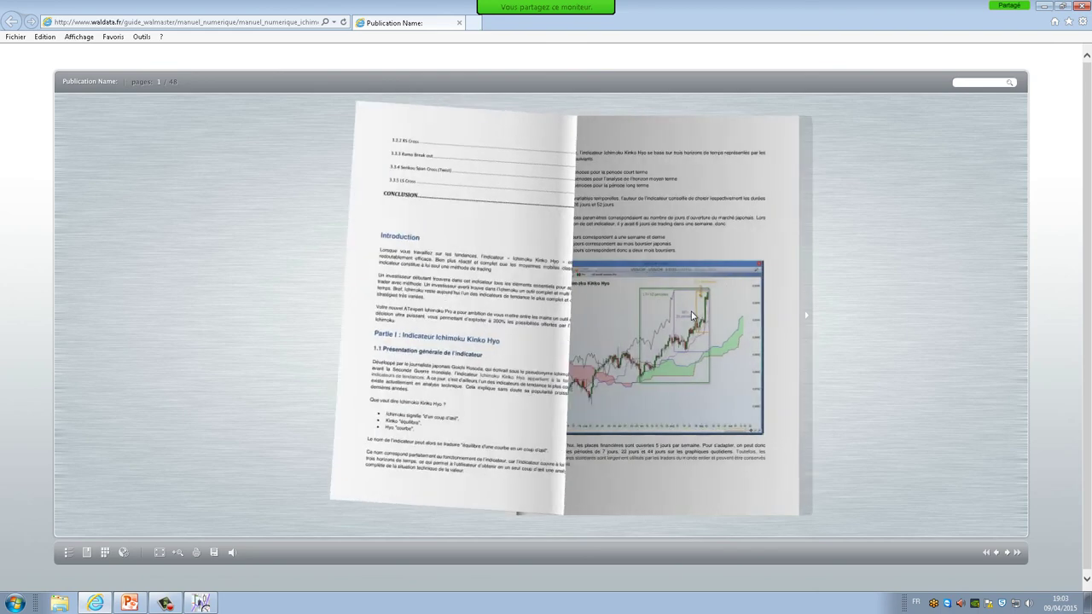
left_click(834, 317)
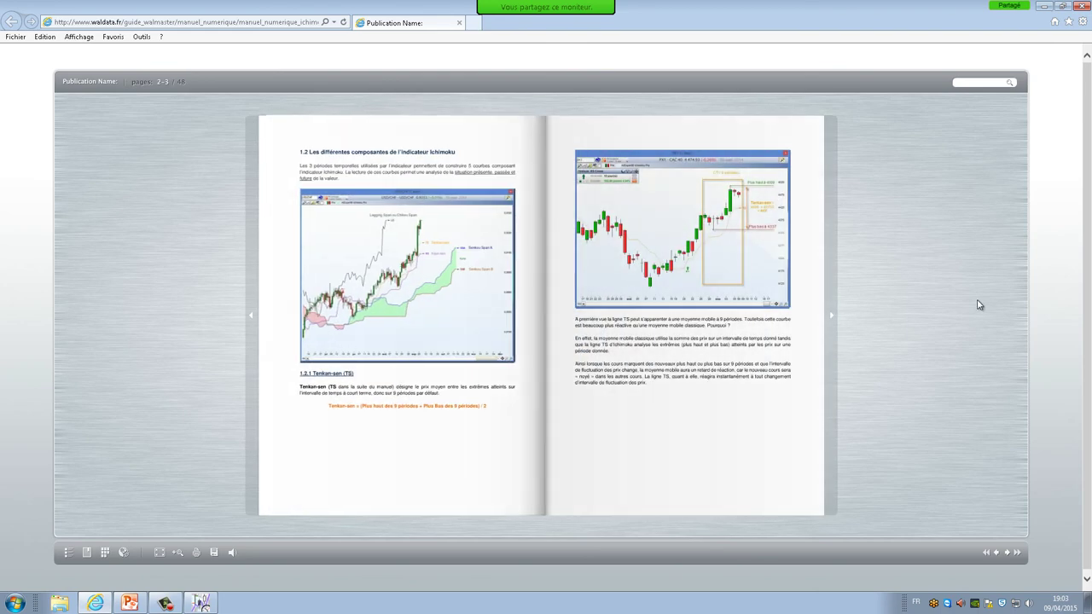
left_click(1081, 7)
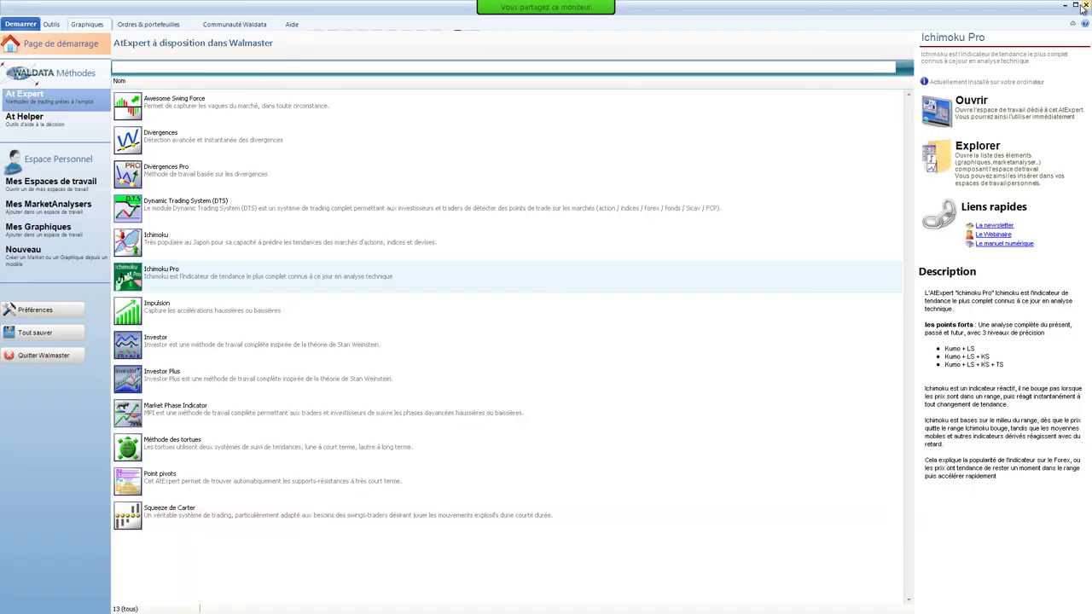
Display the At Helper tools and read the description of Tendance et Timing avec Waldata Trend Indicator (WTI)
left_click(46, 118)
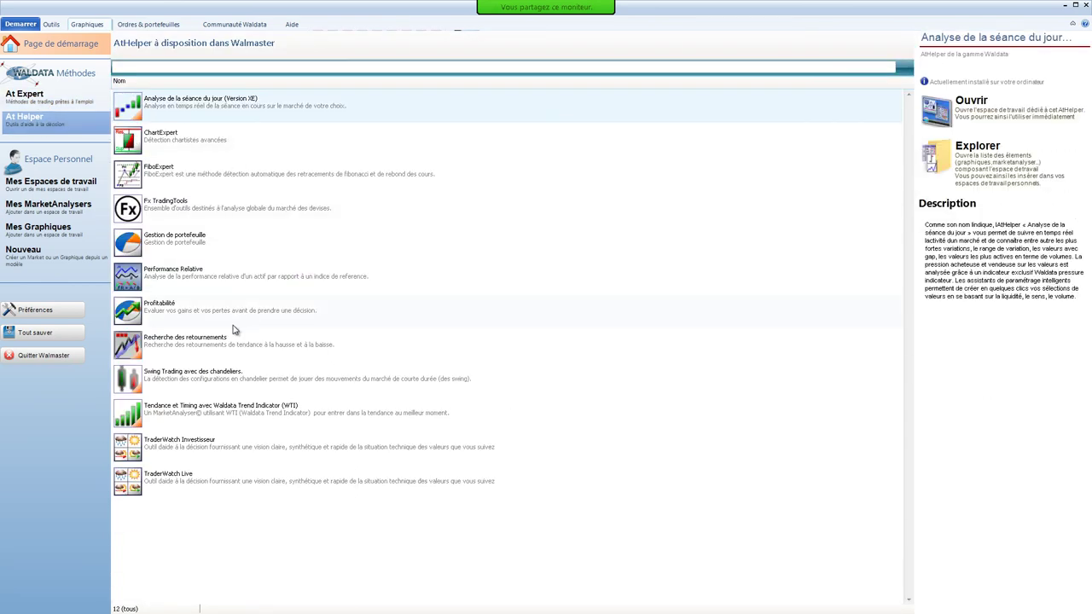
left_click(164, 415)
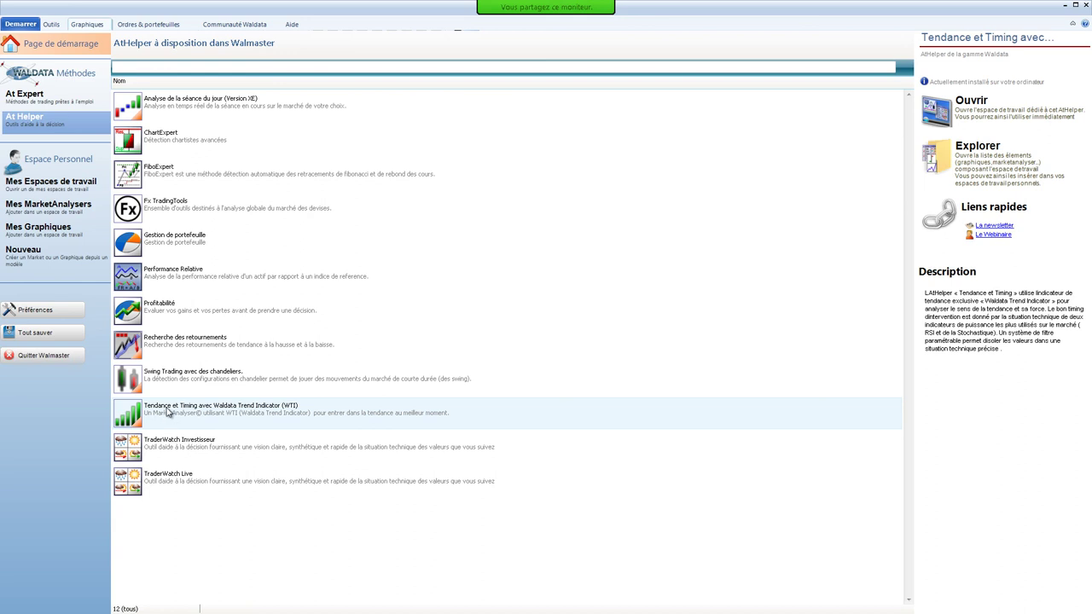
Read the descriptions of Swing Trading avec des chandeliers and Recherche des retournements and display the list of personal workspaces
left_click(157, 384)
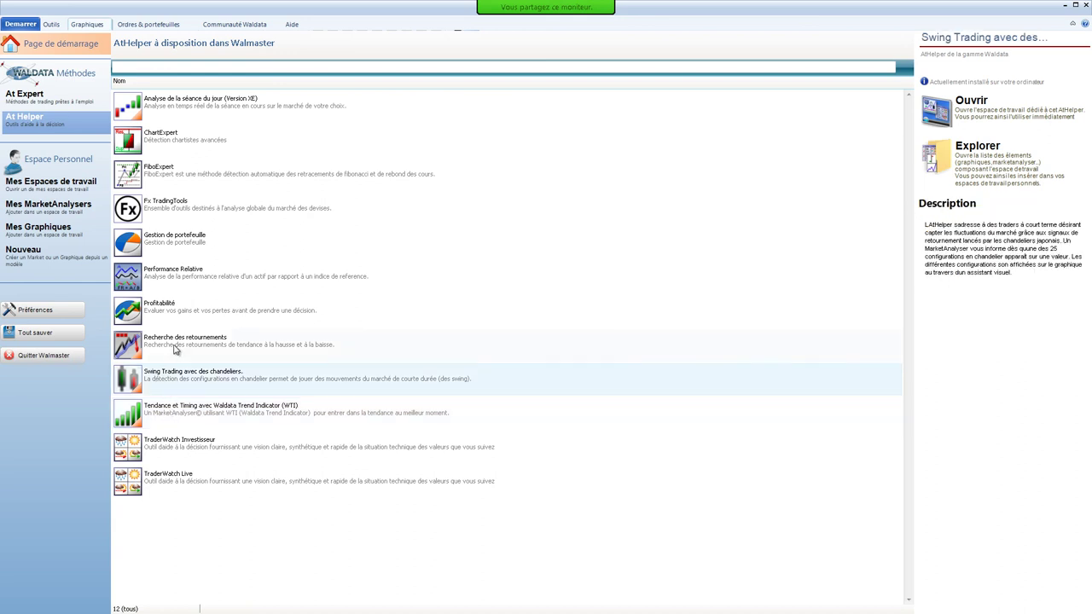
left_click(175, 347)
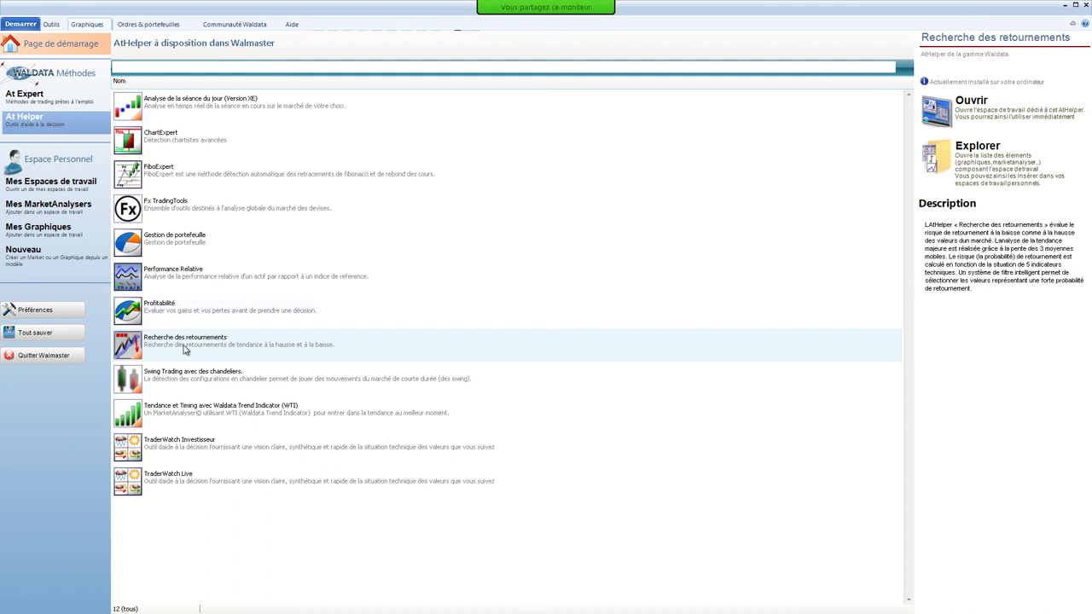
left_click(48, 186)
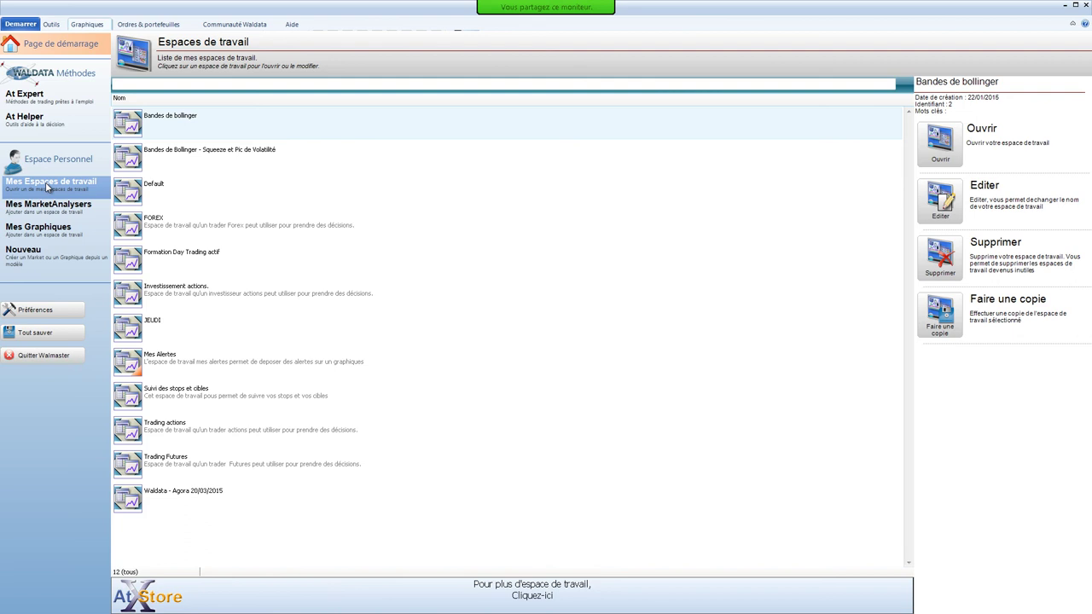
Open the workspace of the At Helper tool Tendance et Timing avec Waldata Trend Indicator (WTI)
left_click(51, 101)
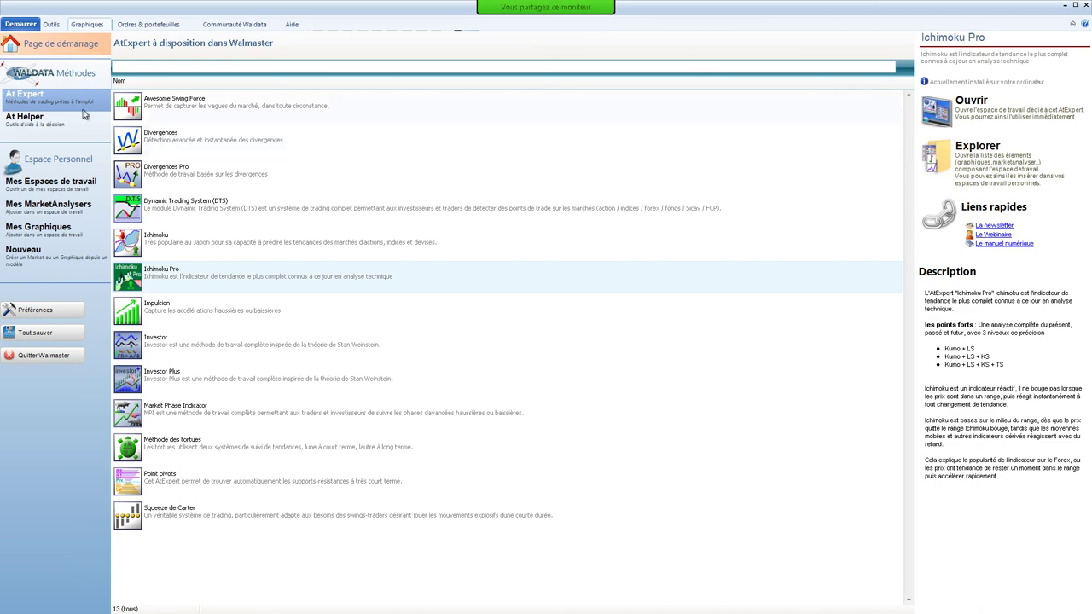
left_click(107, 119)
double_click(188, 424)
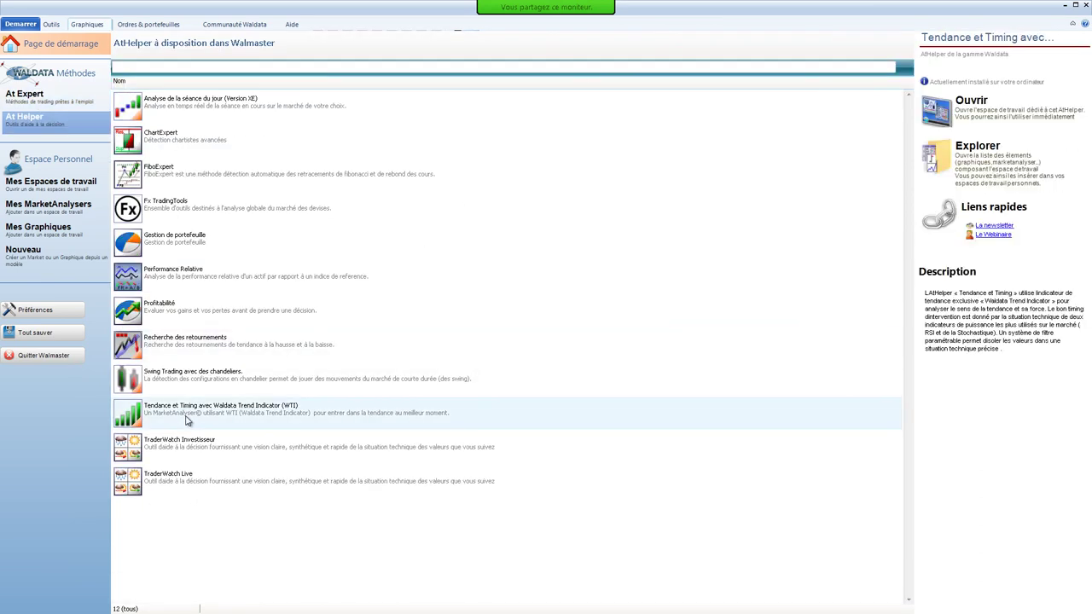
left_click(578, 305)
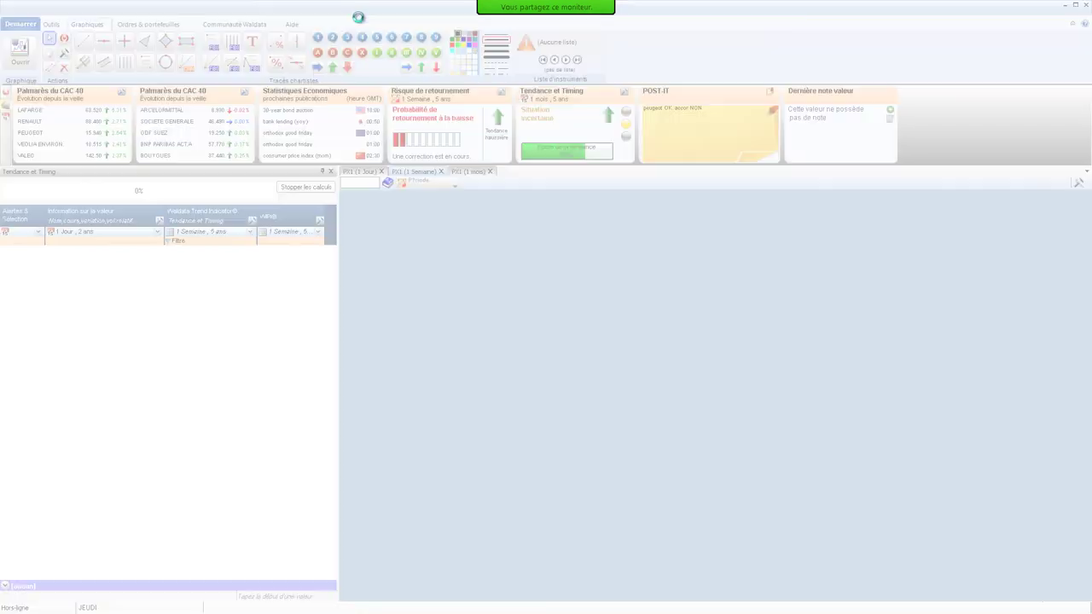
Force the unresponsive WalmasterTrader program to close and relaunch it from the desktop
left_click(359, 12)
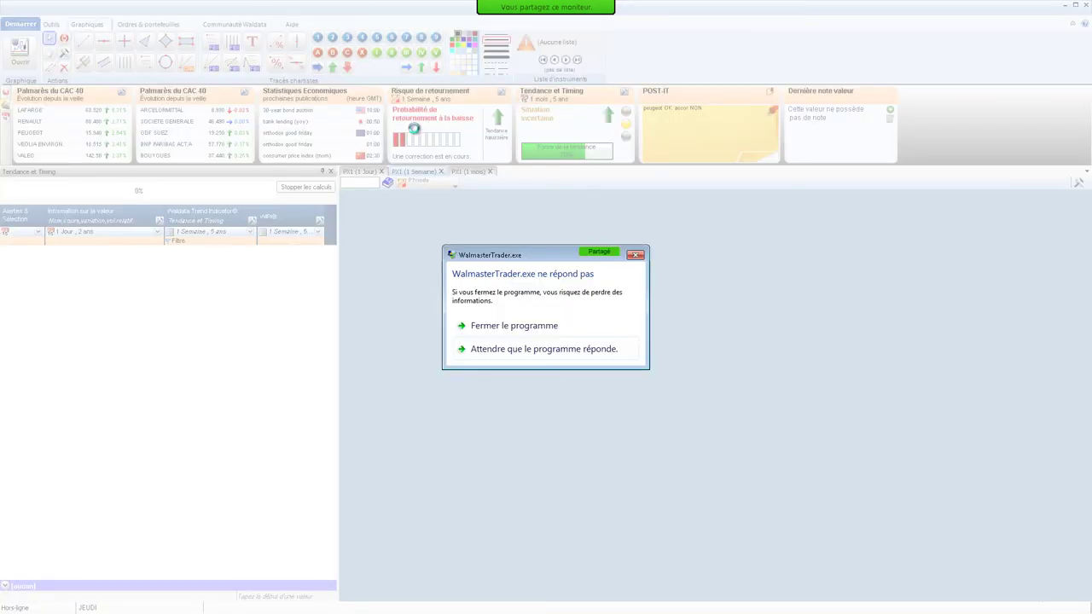
left_click(498, 327)
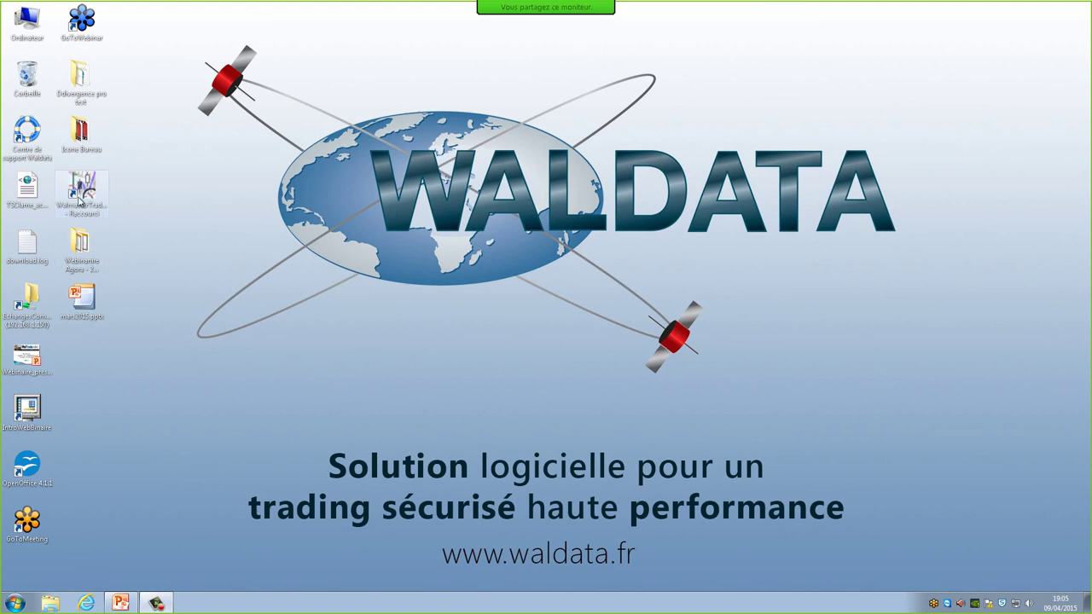
double_click(82, 186)
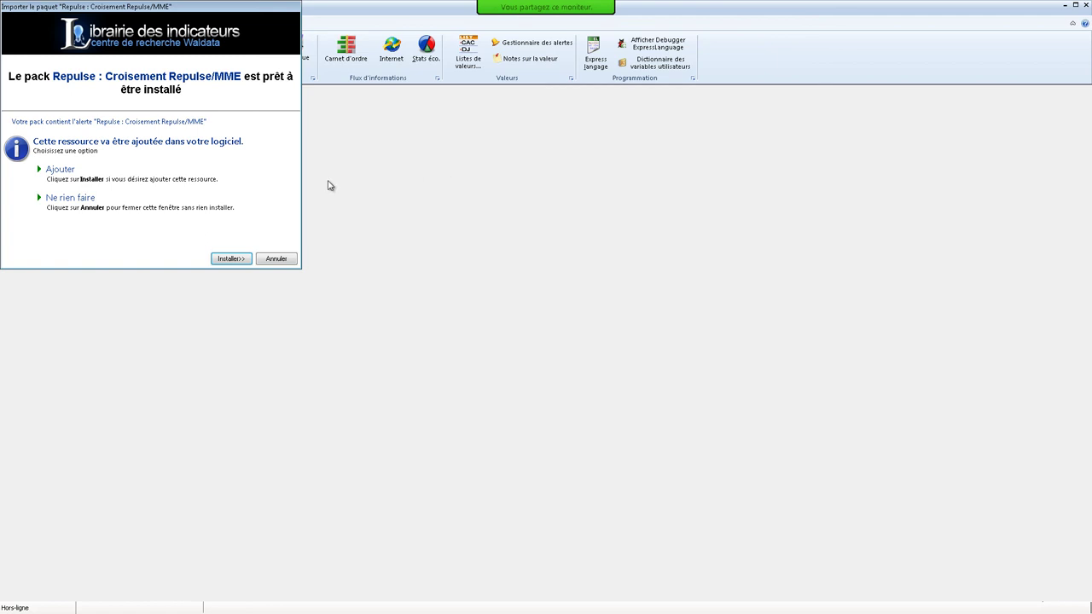
Decline installing the Repulse : Croisement Repulse/MME pack and close the startup panel with the manual and tutorial videos
left_click(278, 259)
left_click(483, 106)
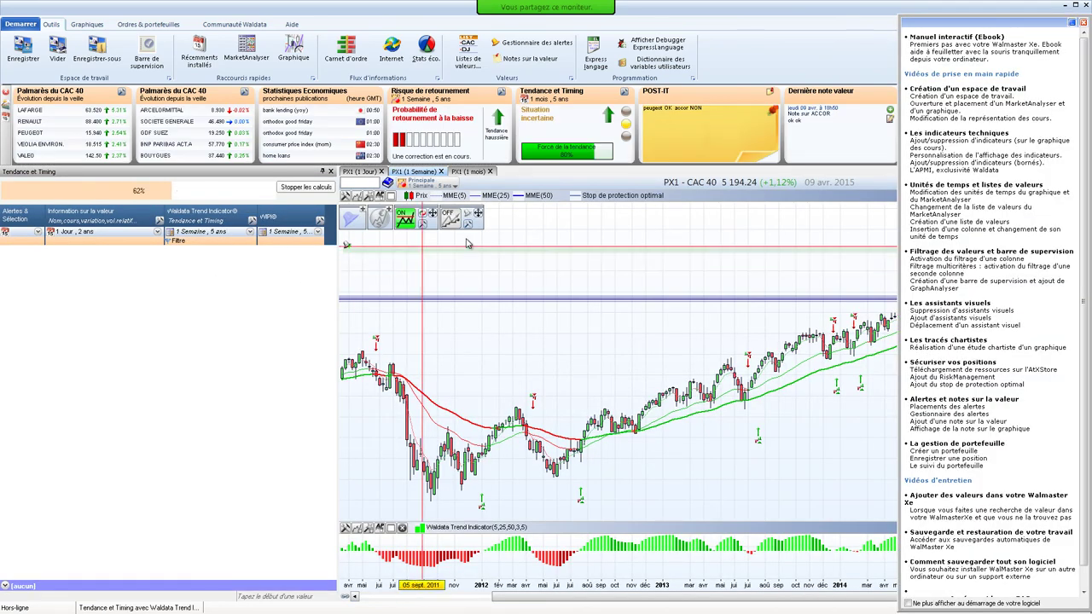
left_click(1084, 22)
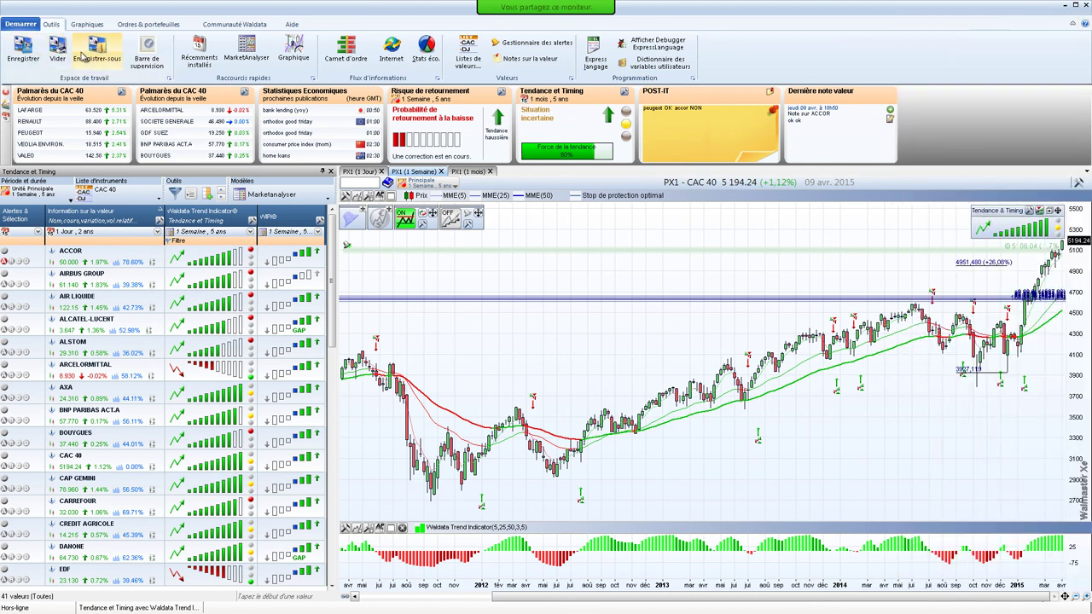
Save the Tendance et Timing workspace as a personal copy named "mon tendance et timing"
left_click(85, 60)
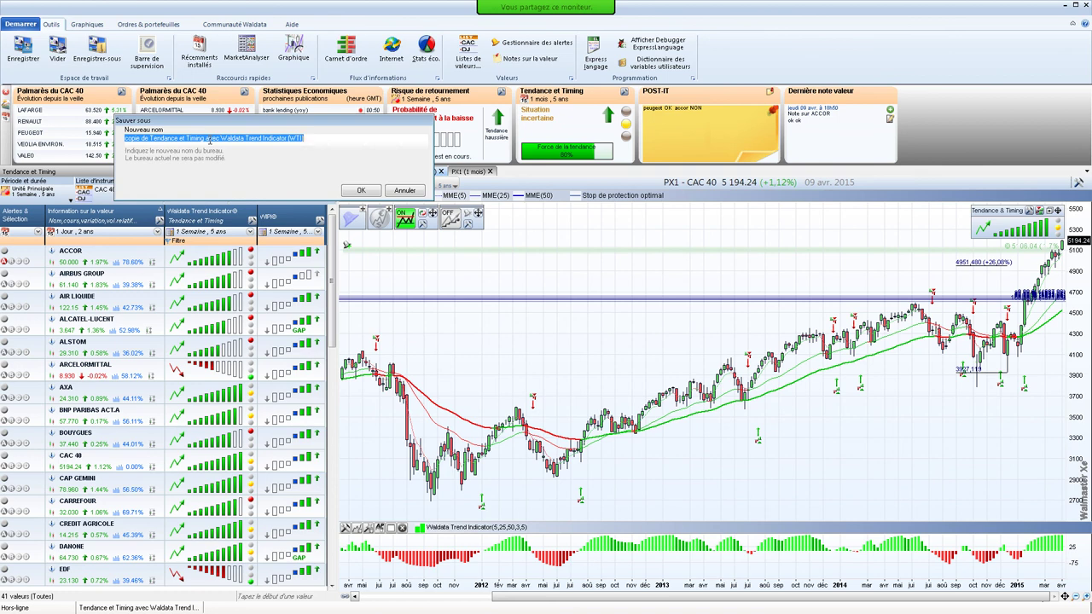
type("mon tend")
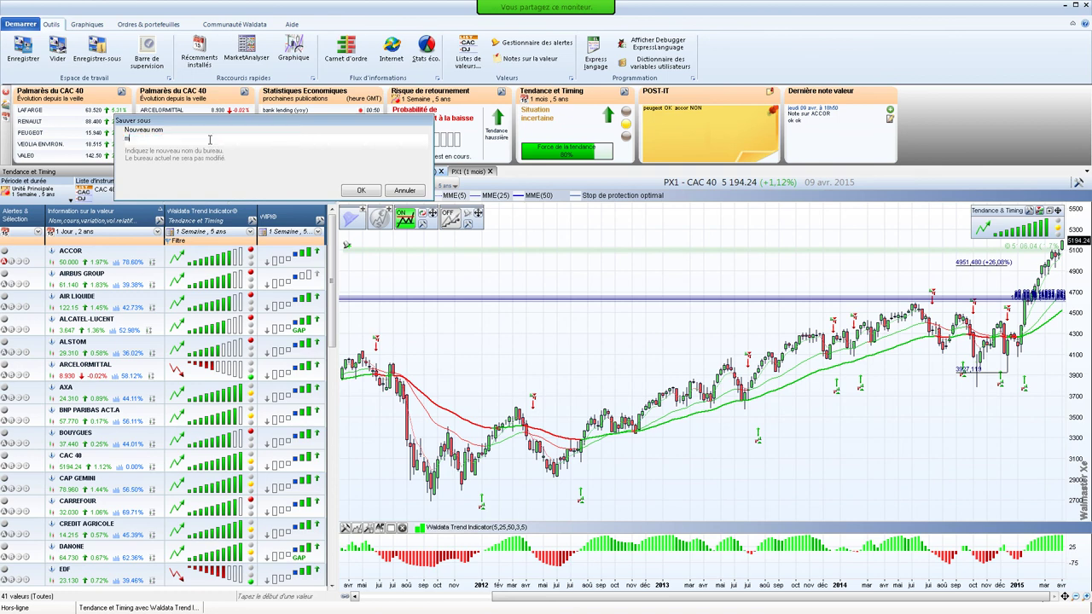
type("ance et timing")
left_click(349, 190)
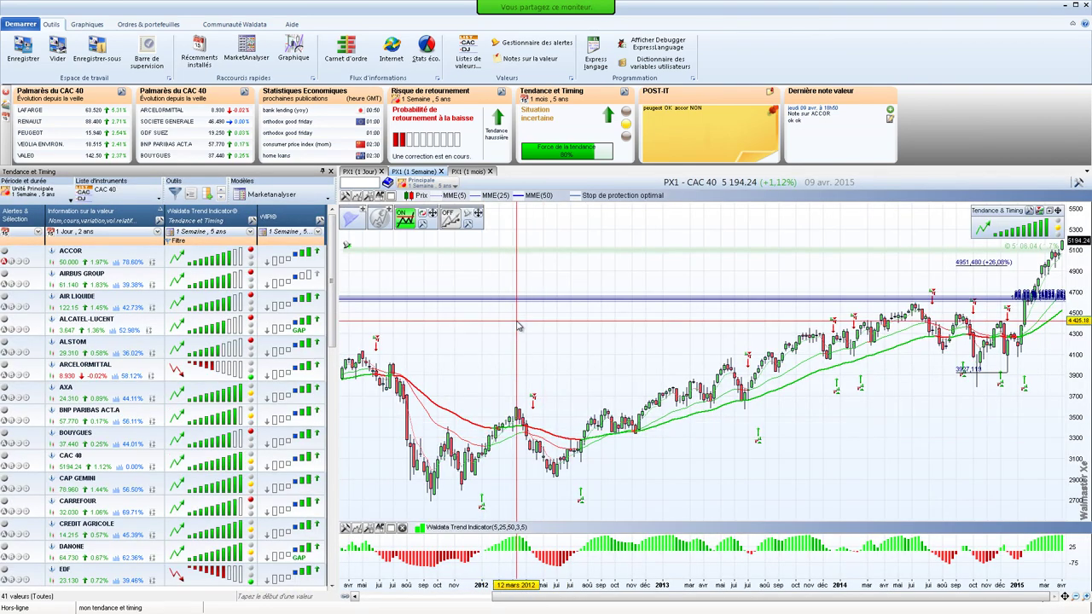
Display the personal workspaces and view the details of mon tendance et timing
left_click(18, 25)
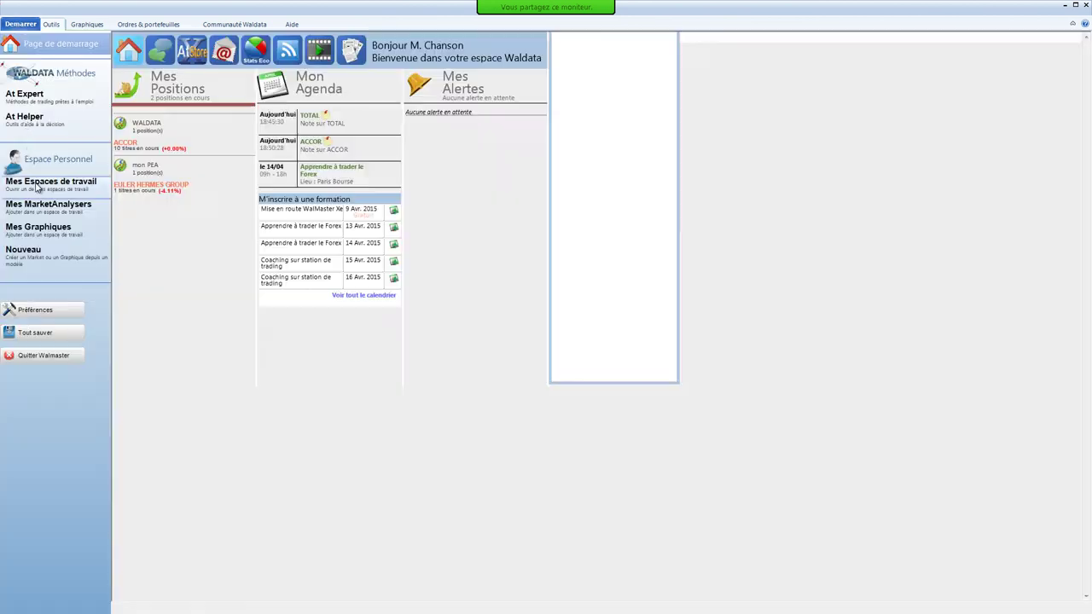
left_click(36, 184)
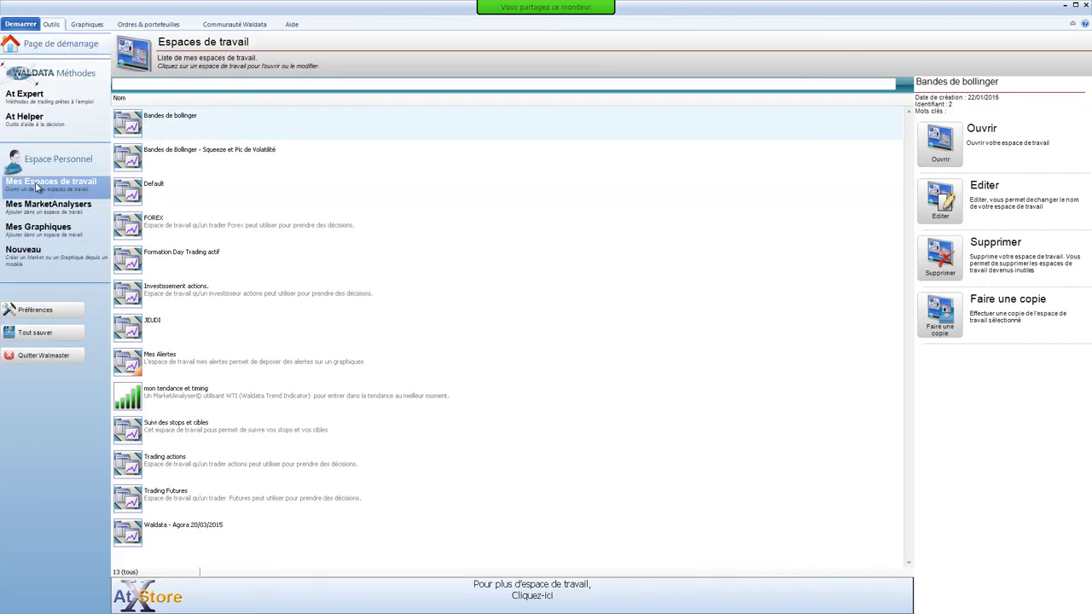
left_click(210, 398)
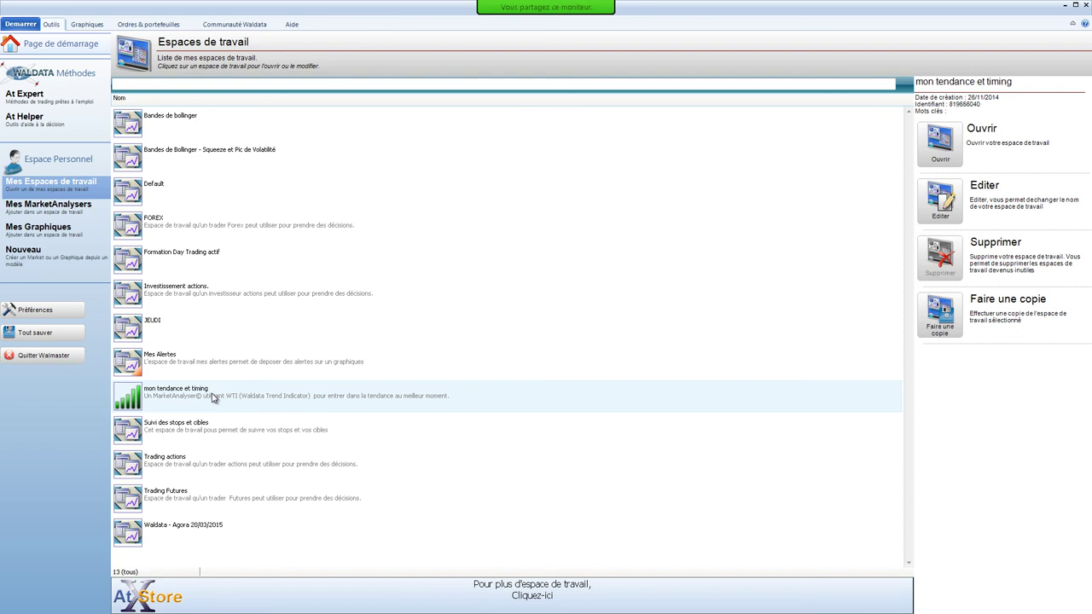
Look through the personal MarketAnalysers and charts, return to the workspace and call up its MarketAnalyser shortcut
left_click(53, 214)
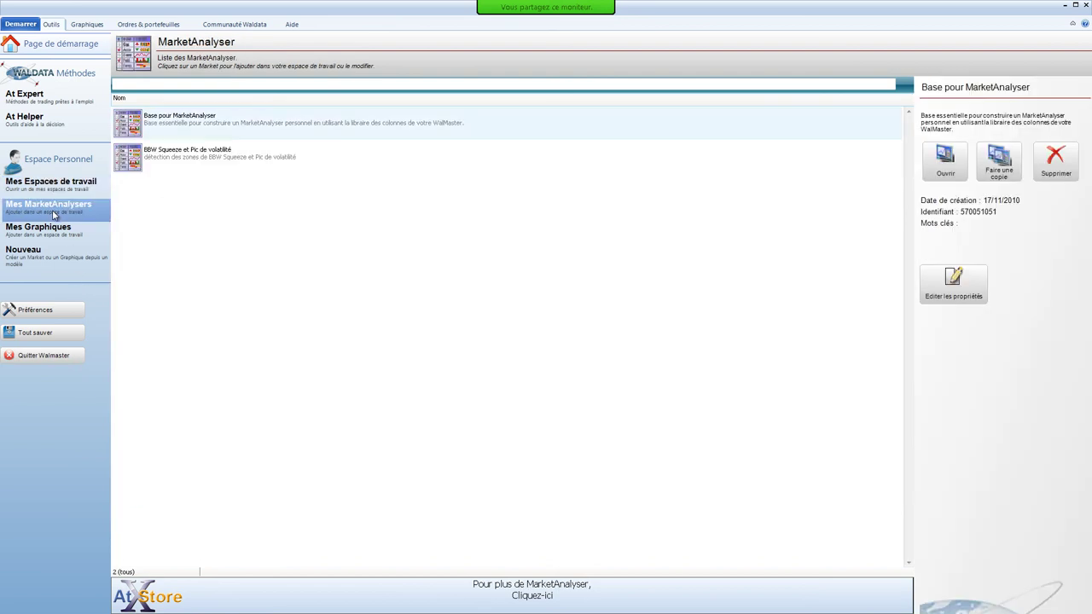
left_click(51, 228)
left_click(56, 205)
left_click(53, 25)
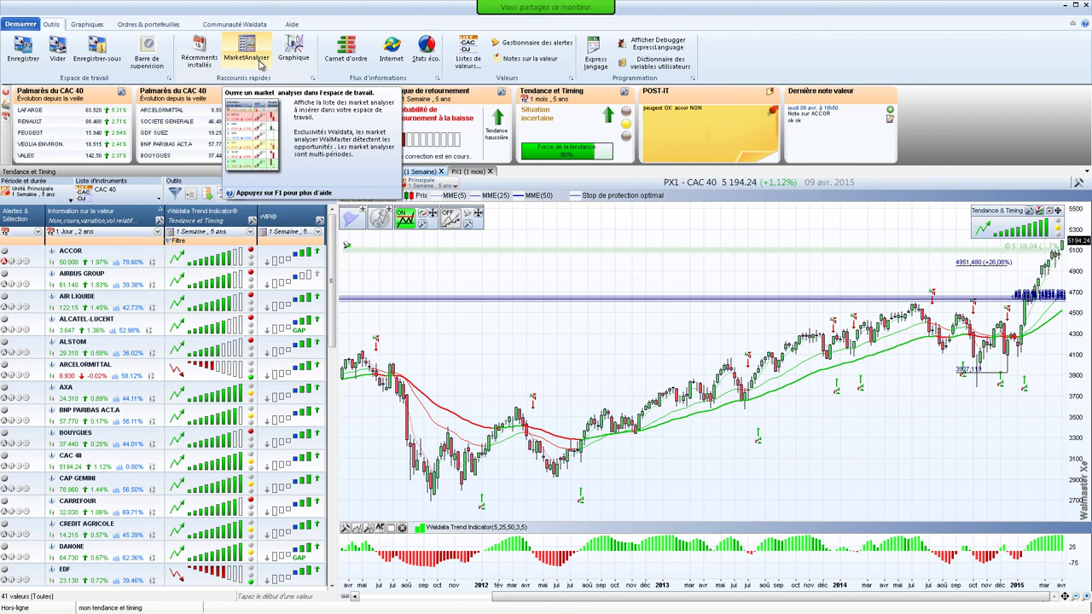
left_click(261, 64)
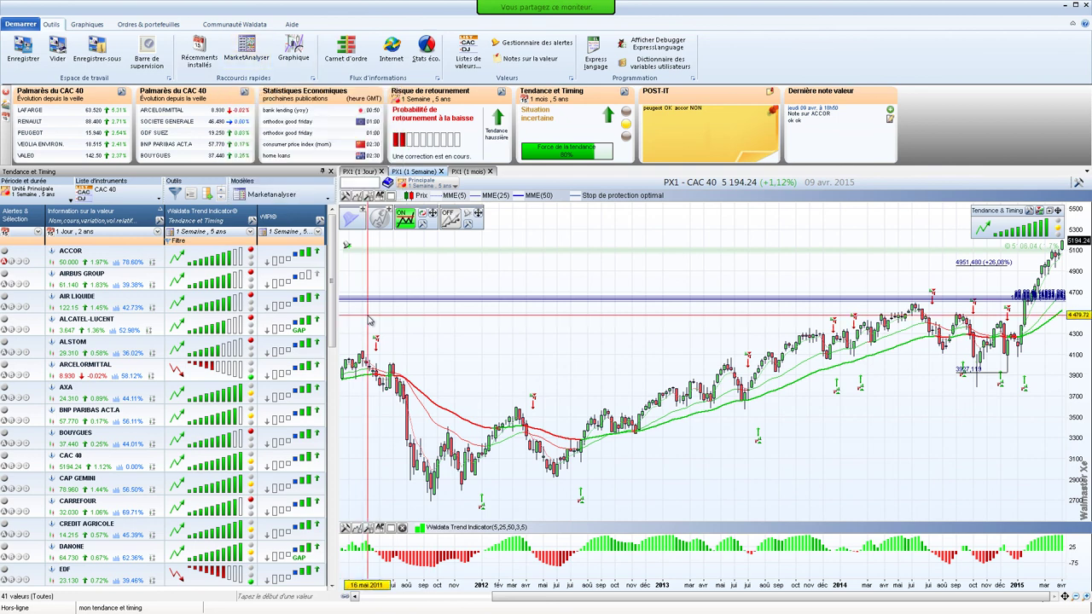